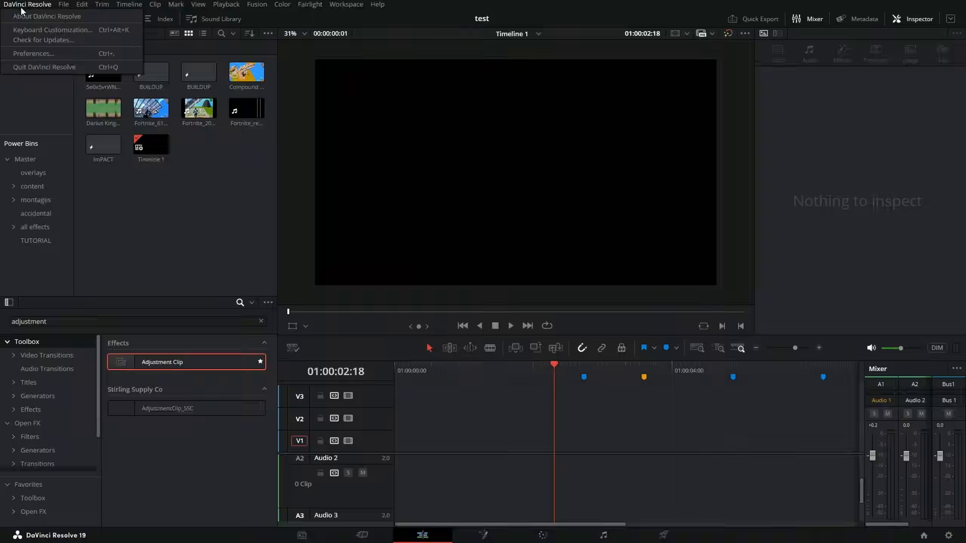
Step: Toggle the Media Pool's visibility to view the workspace with and without it
left_click(139, 147)
left_click_drag(255, 192, 69, 33)
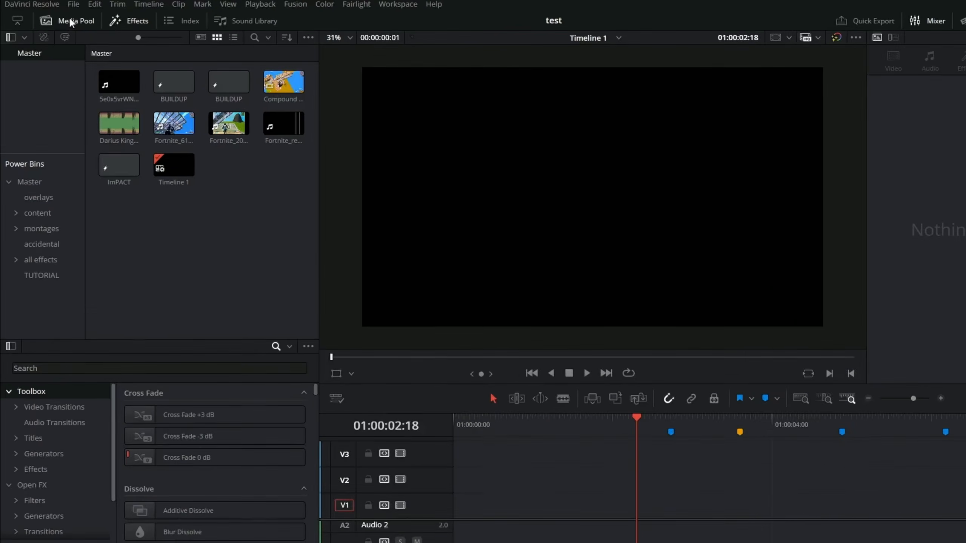
left_click(66, 18)
left_click(57, 17)
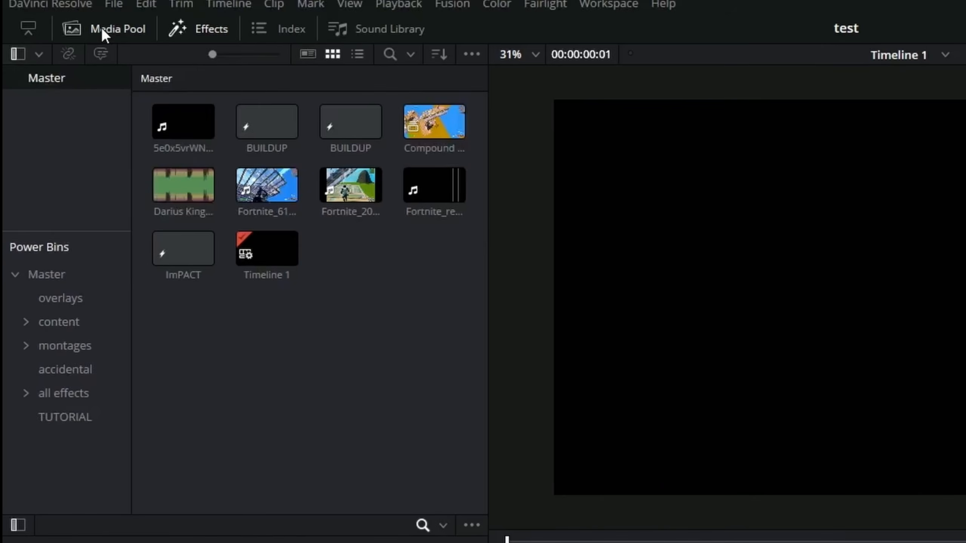
left_click(57, 17)
left_click(102, 27)
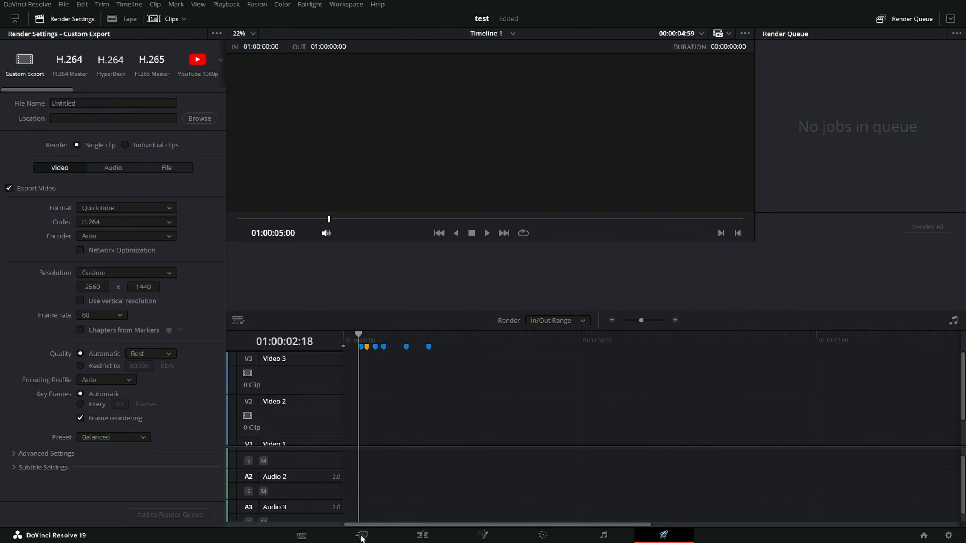
Step: View the Edit, Fusion and Deliver pages, ending on the Edit page
left_click(423, 535)
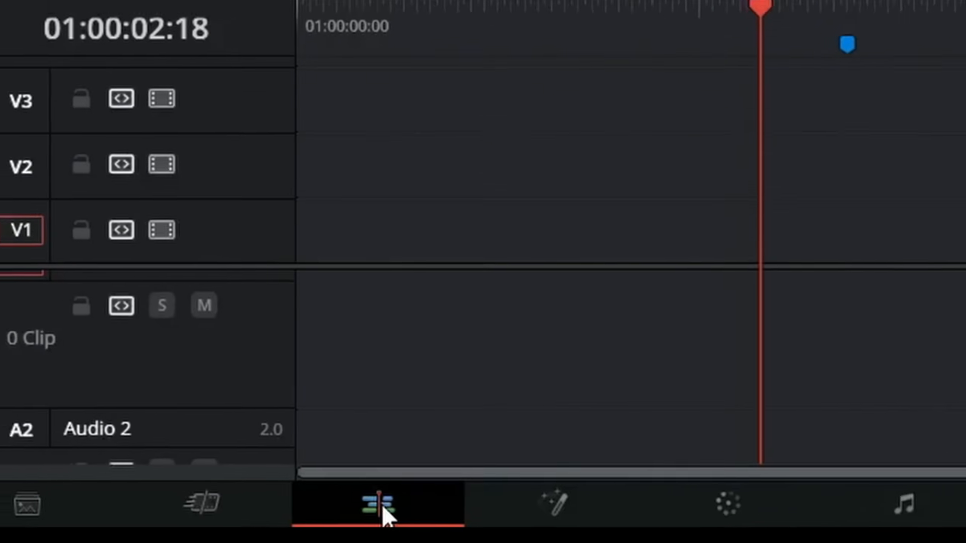
left_click(483, 535)
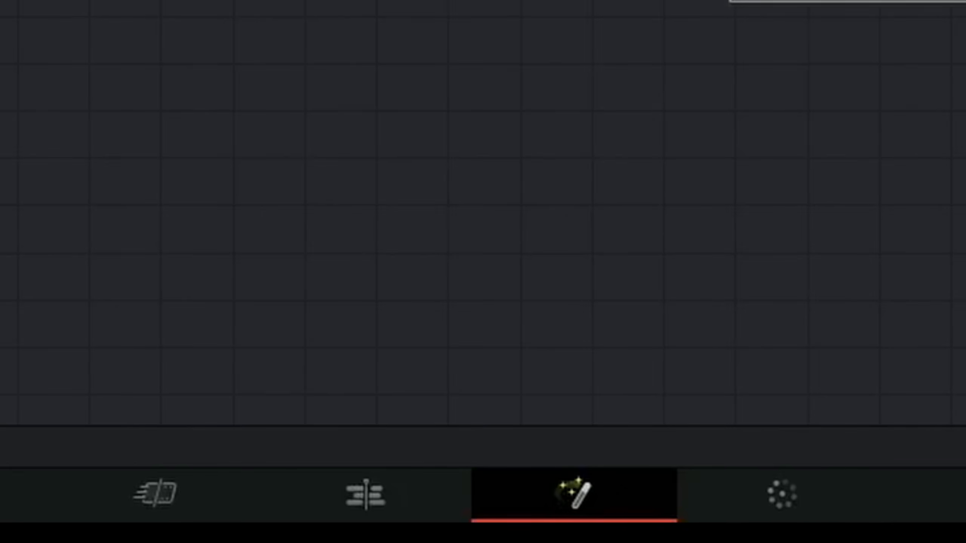
left_click(661, 510)
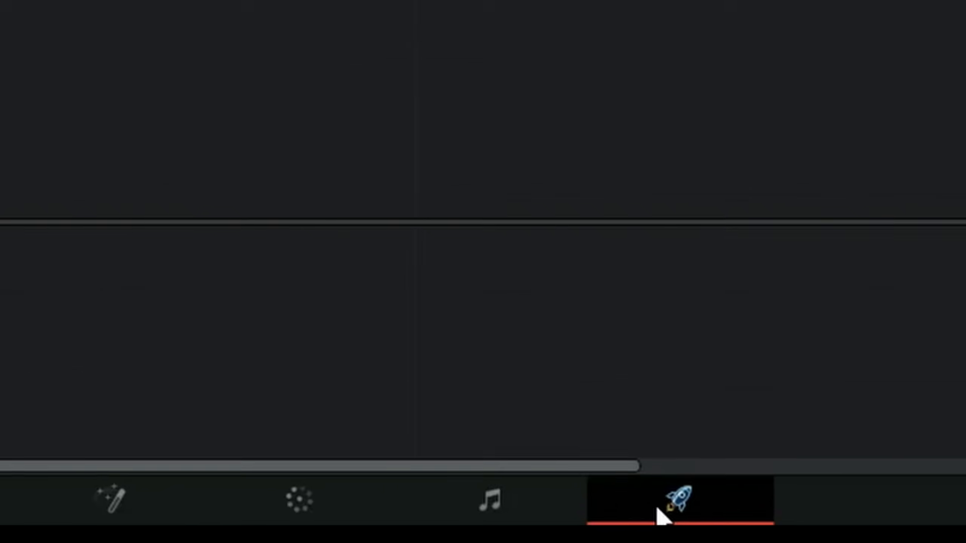
left_click(366, 495)
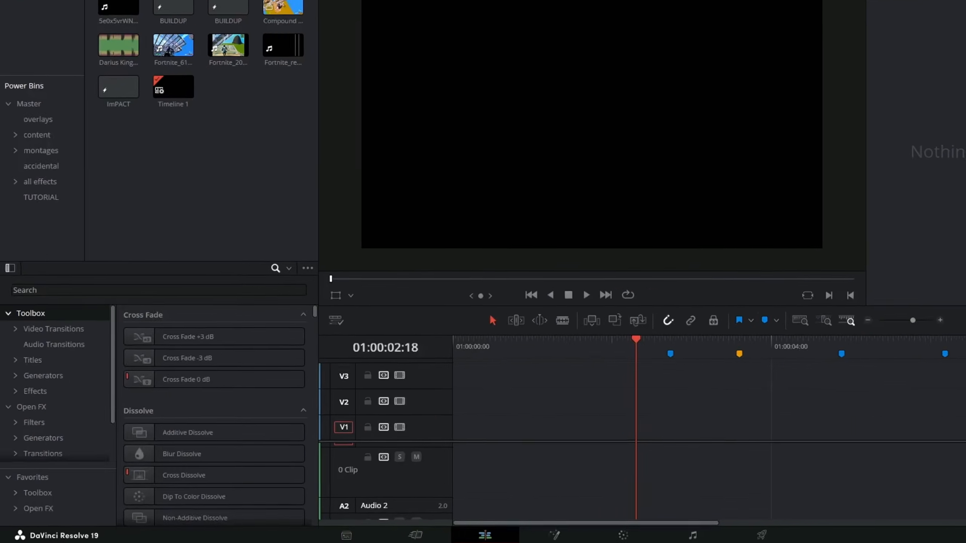
Step: Browse the effects library's Toolbox, Audio Transitions and Favorites categories
scroll(177, 393, "down", 5)
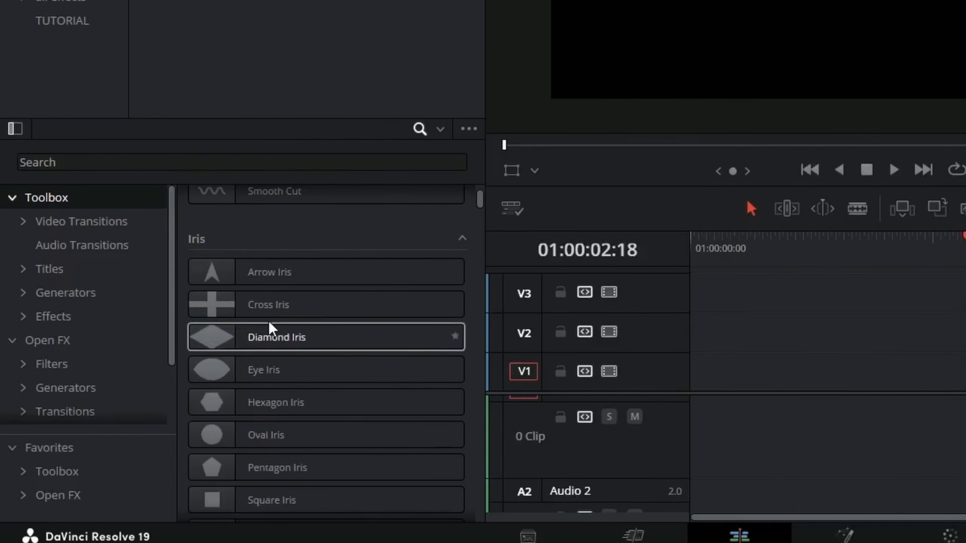
left_click(65, 342)
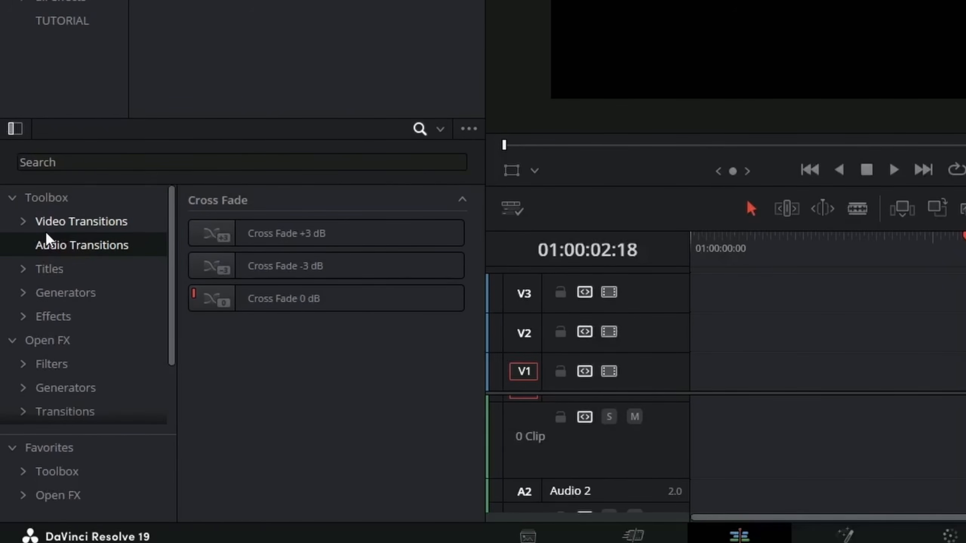
left_click(49, 453)
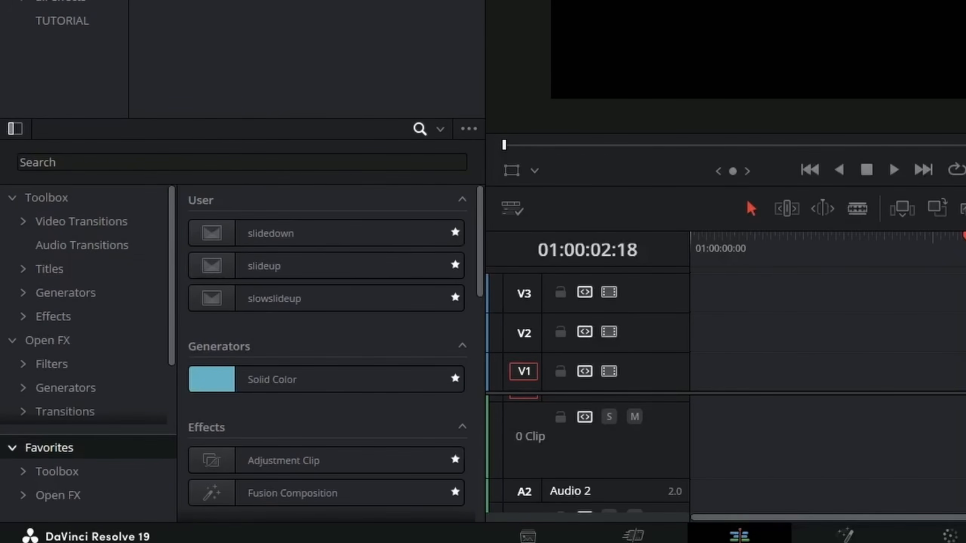
scroll(305, 307, "down", 12)
Step: View the edit index and the Sound Library, and bring the effects library back
left_click(166, 19)
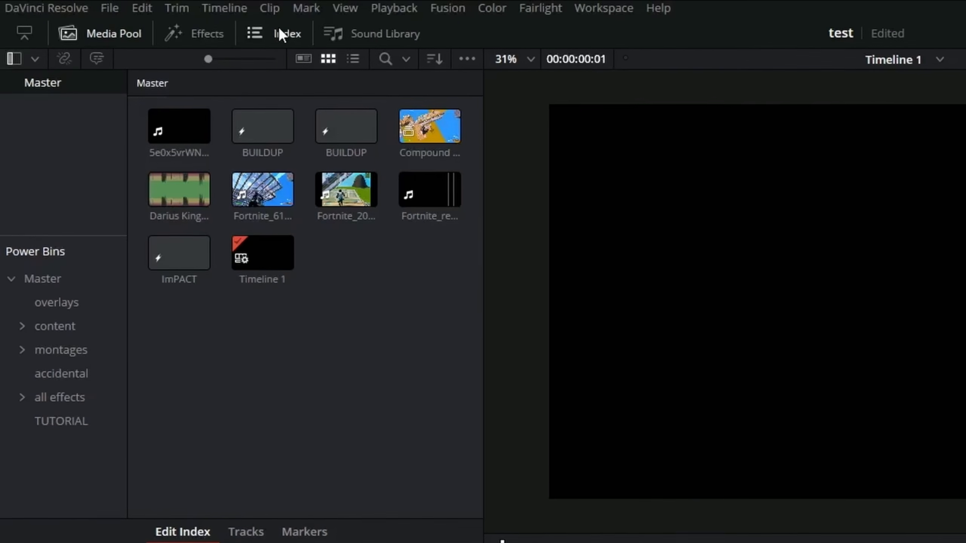
left_click(360, 38)
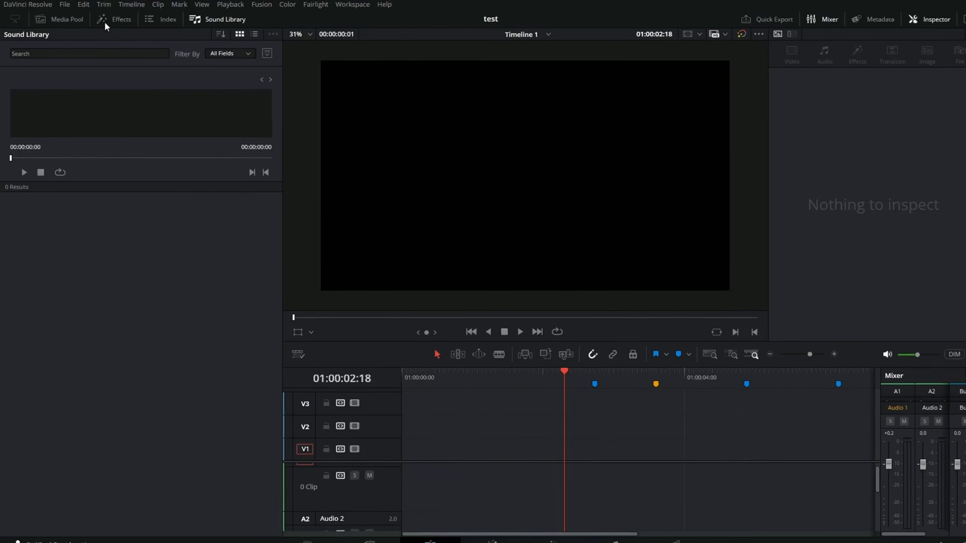
left_click(104, 21)
Step: Hide and reshow the Inspector, and switch it to full height and back
left_click(913, 21)
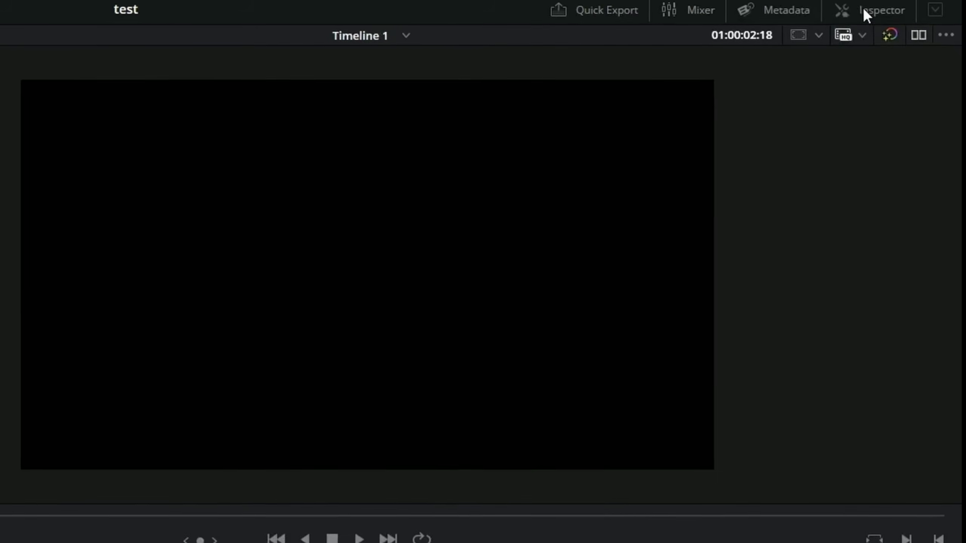
left_click(864, 11)
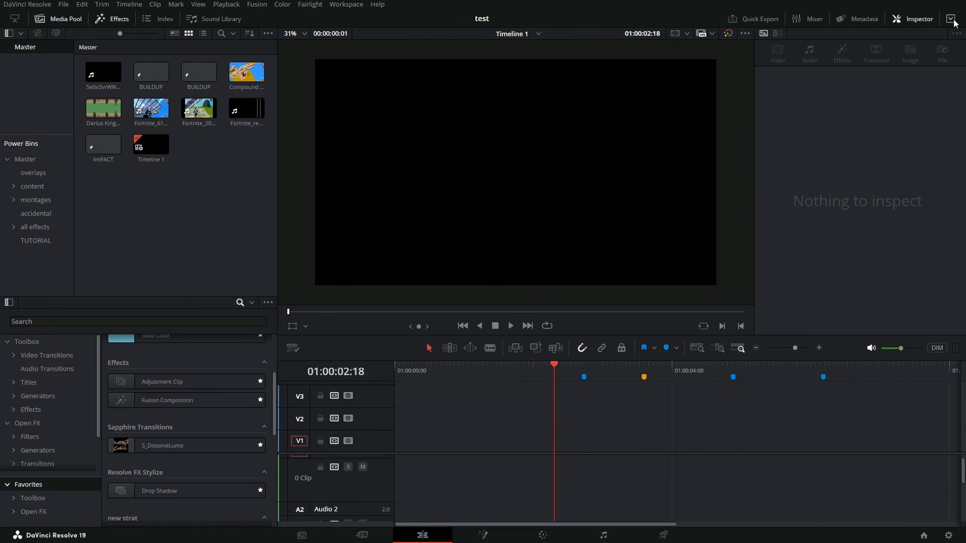
left_click(952, 20)
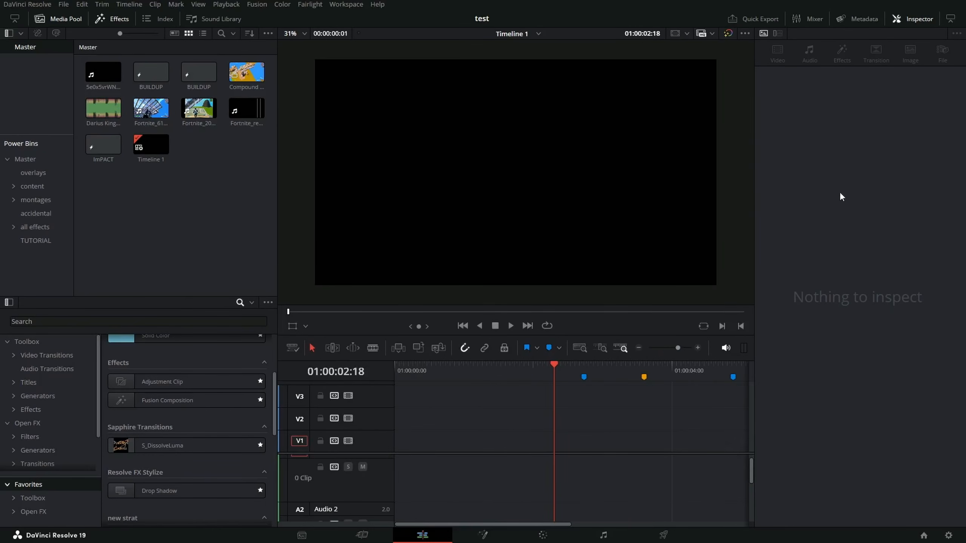
left_click(950, 18)
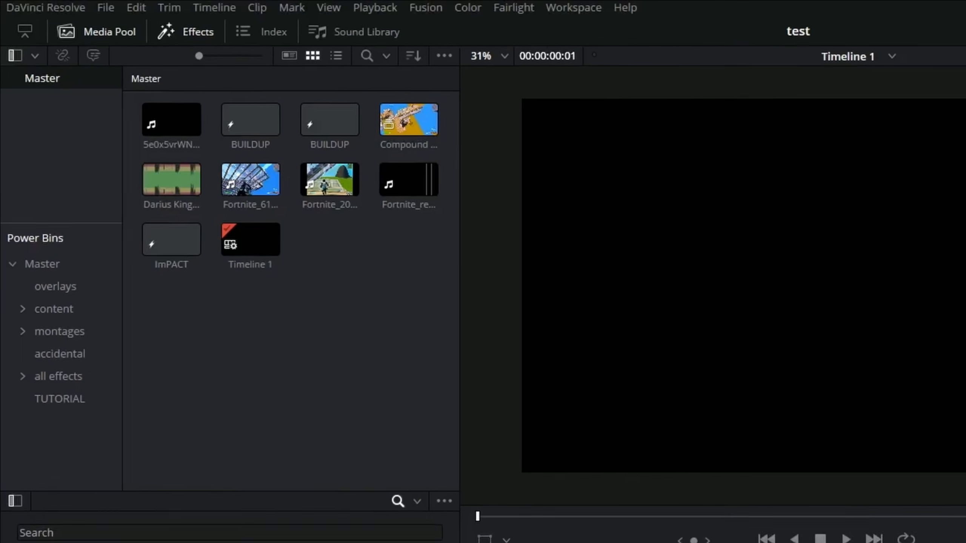
Step: View the About DaVinci Resolve version information and dismiss it
left_click(11, 15)
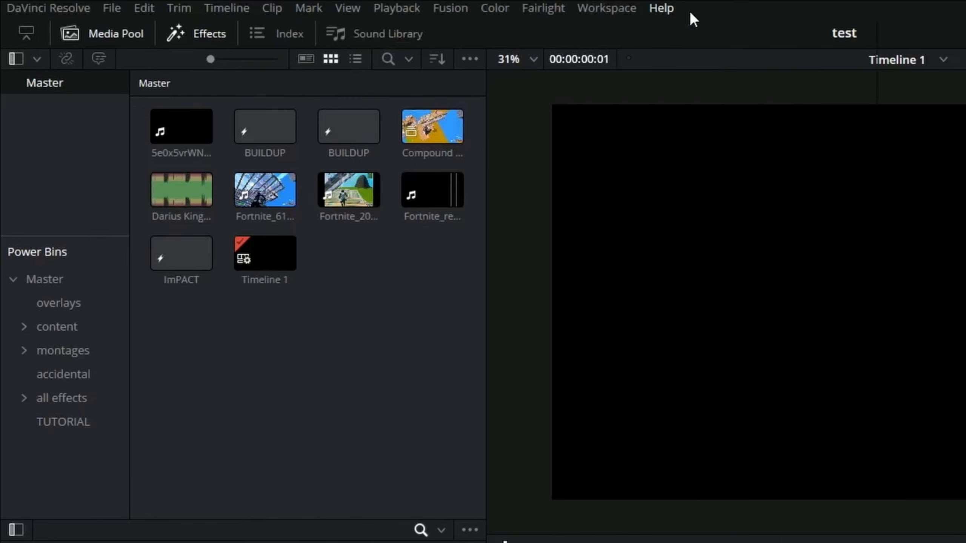
mouse_move(103, 15)
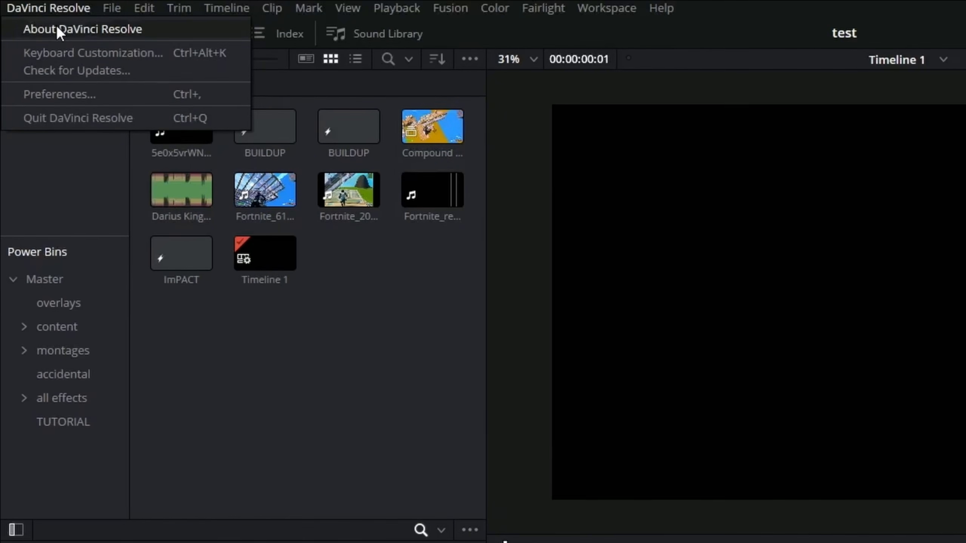
left_click(59, 30)
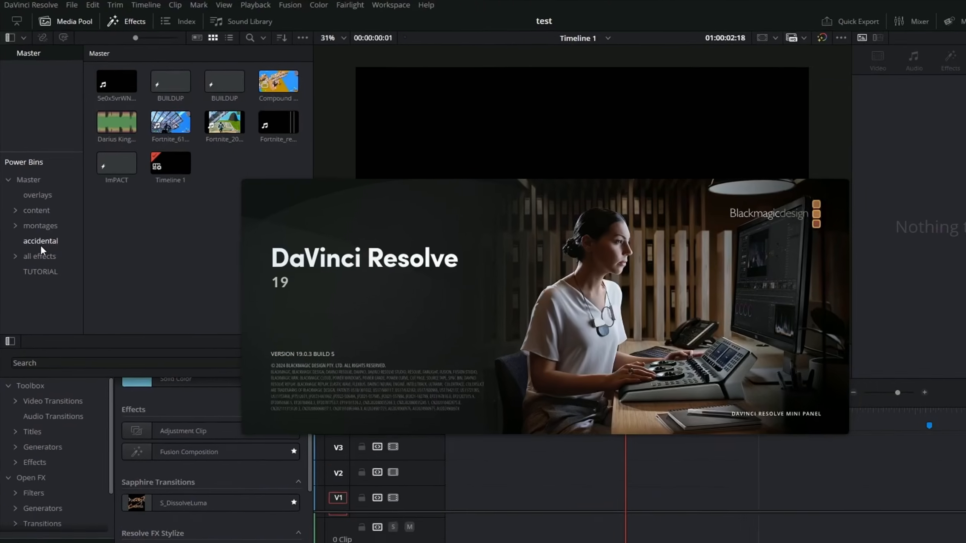
left_click(196, 379)
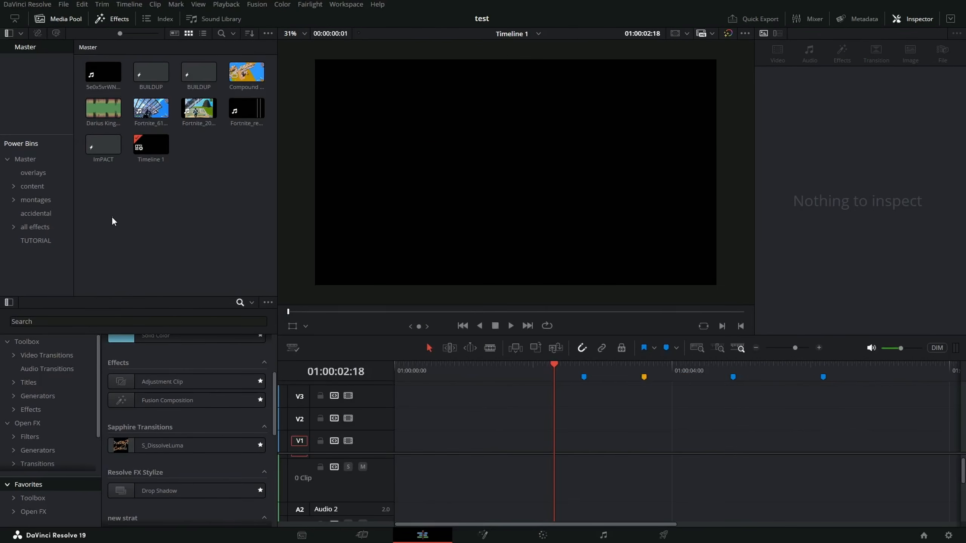
Step: Look through the playback options for Render Cache and Timeline Playback Resolution
left_click(27, 4)
mouse_move(221, 8)
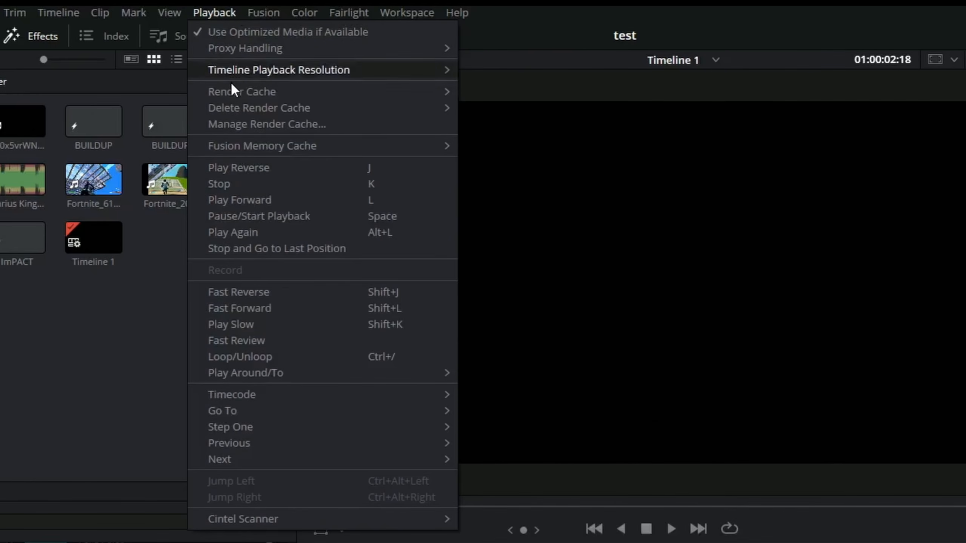
mouse_move(394, 92)
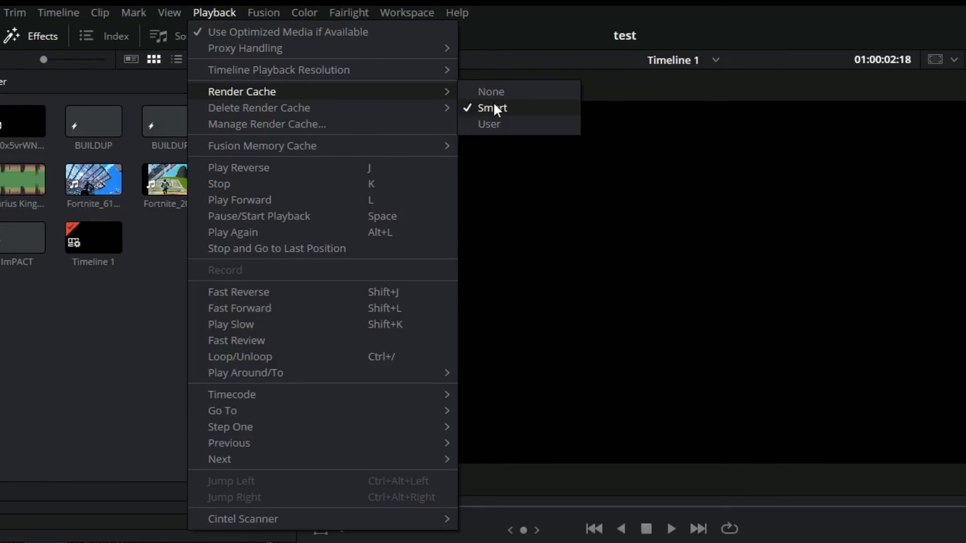
mouse_move(418, 69)
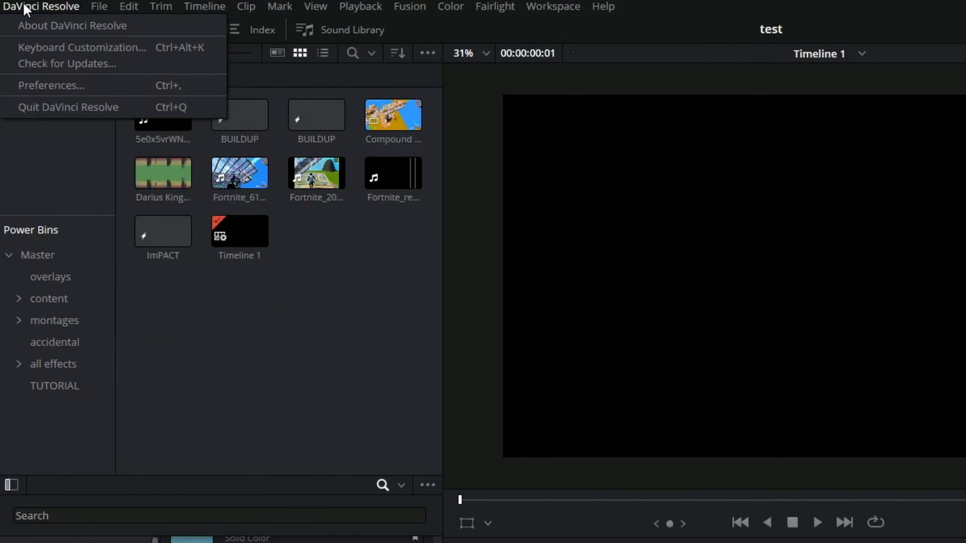
Step: Open Keyboard Customization and search the commands for "compound clip" to check its shortcut
left_click(53, 46)
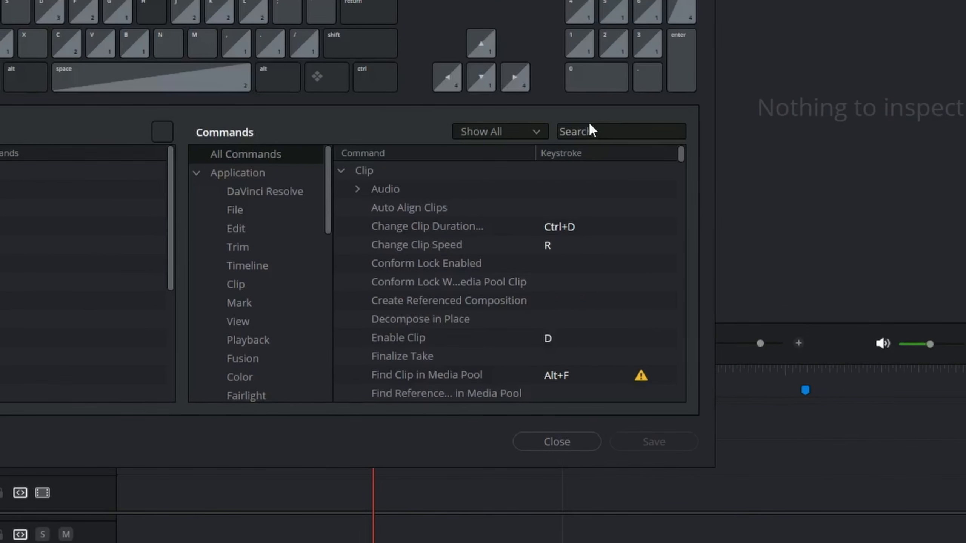
left_click(577, 128)
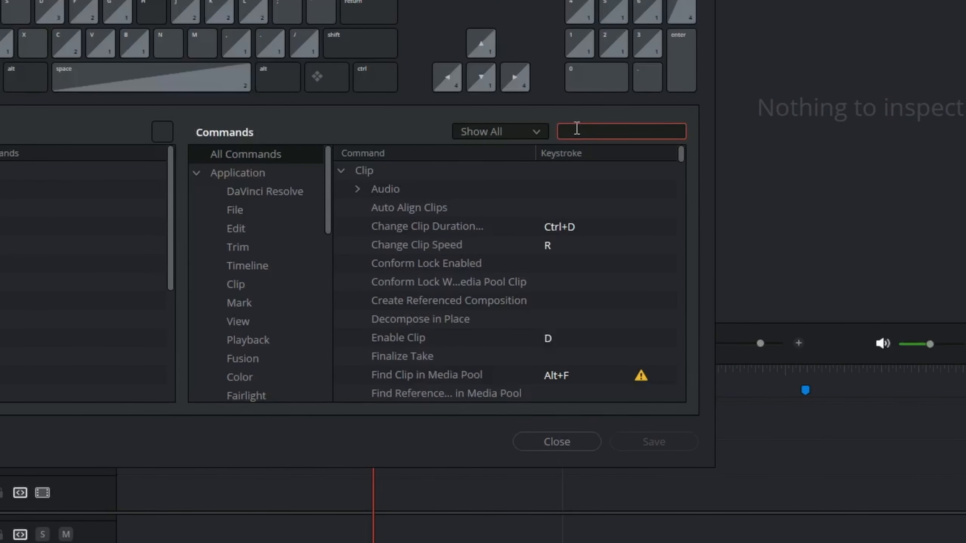
type("compound cl")
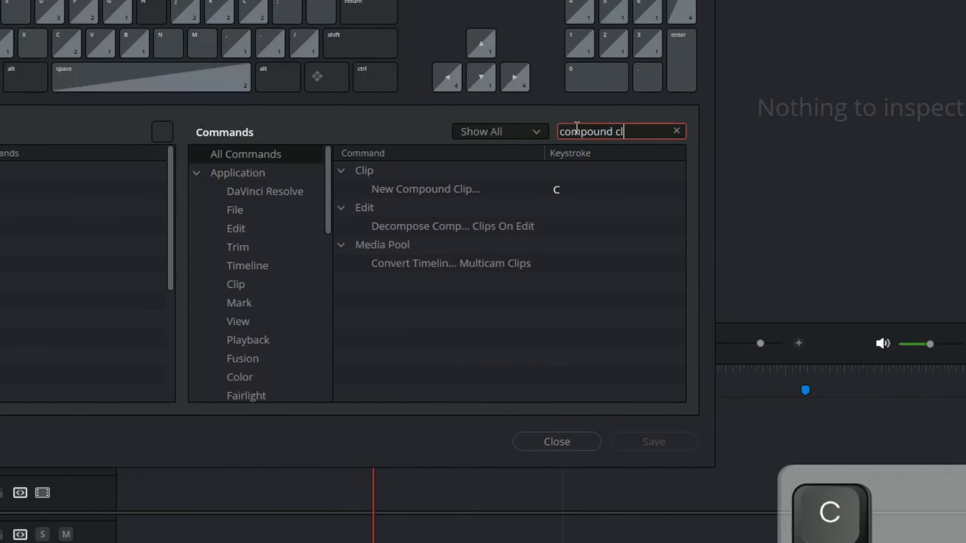
type("ip")
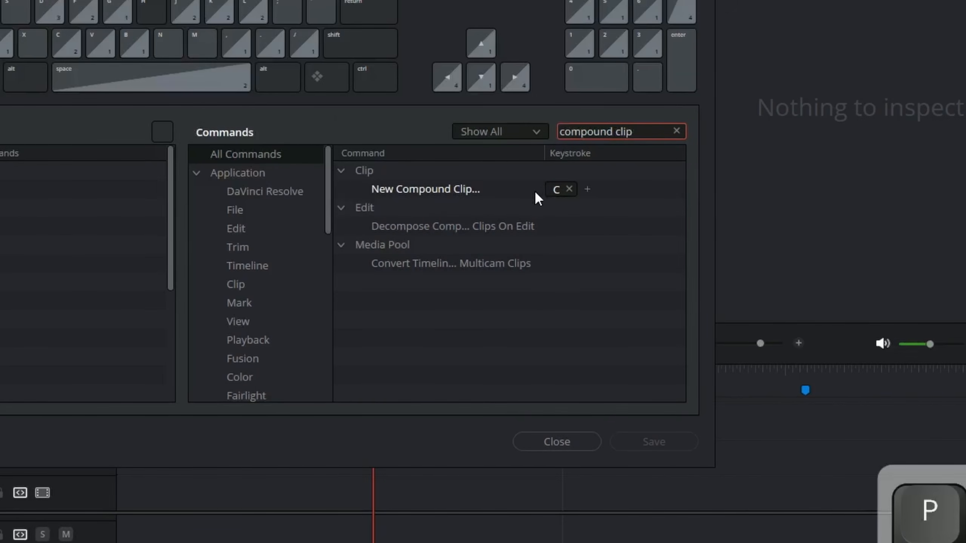
Step: Search the keyboard commands for "open in fusion" to check its shortcut
left_click(676, 131)
type("op")
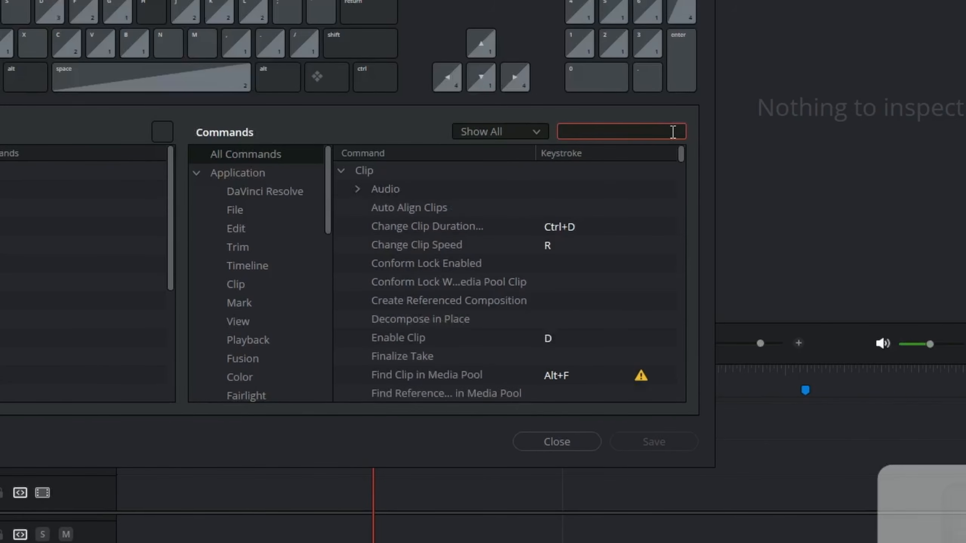
type("en in fusion")
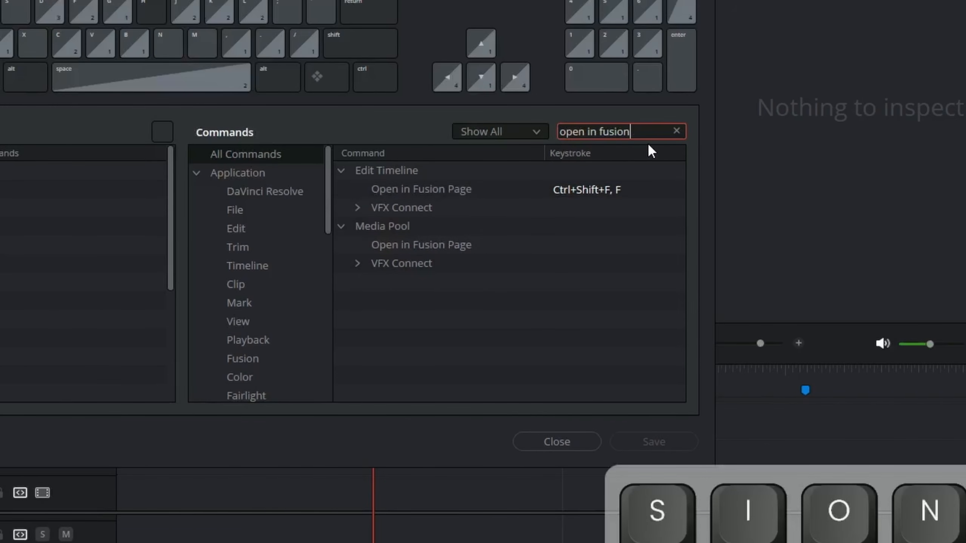
Step: Look up the keyboard shortcuts for the "retime" commands and the "cache" commands
left_click(676, 131)
type("retime")
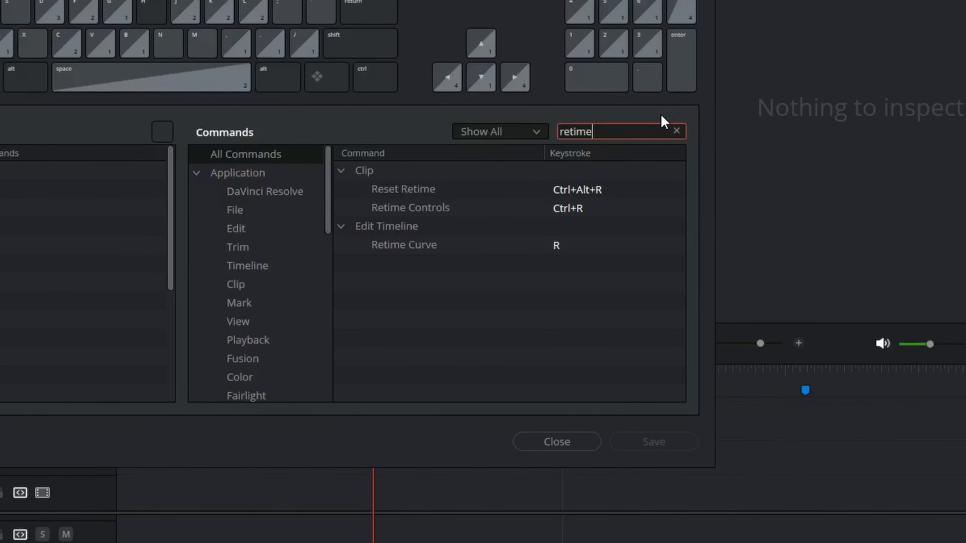
left_click(676, 131)
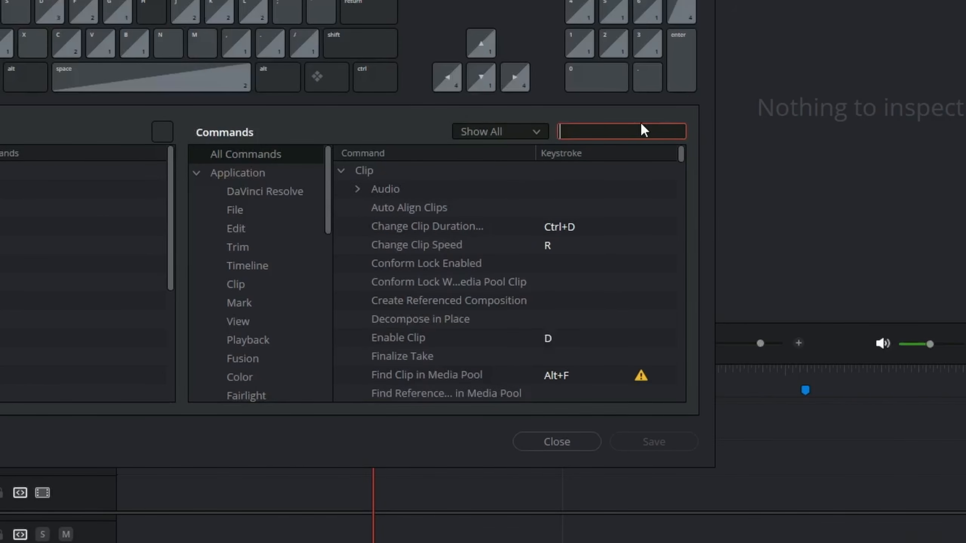
type("cache")
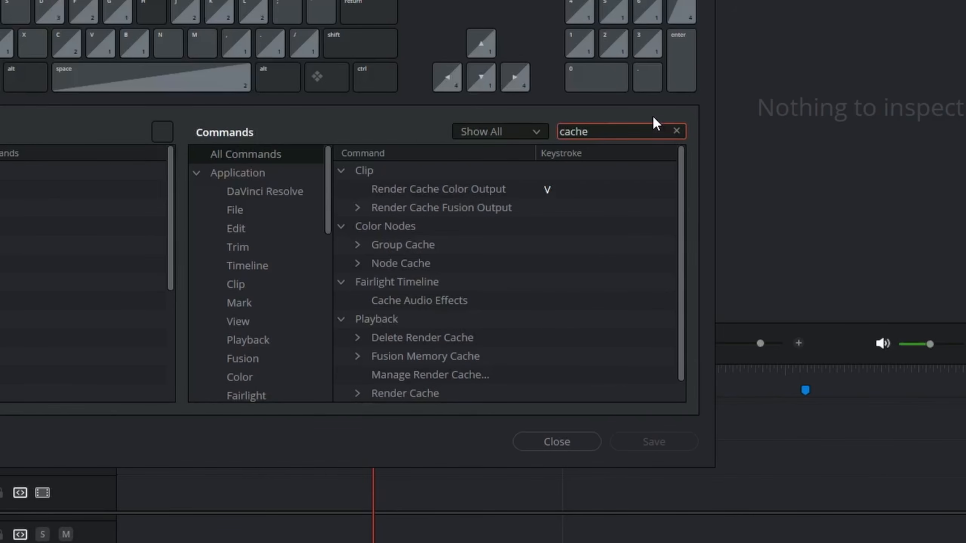
Step: Search the keyboard commands for "razor" to check its shortcut, and browse the full command list with the search cleared
key("BackSpace")
key("BackSpace")
key("BackSpace")
key("BackSpace")
key("BackSpace")
type("razor")
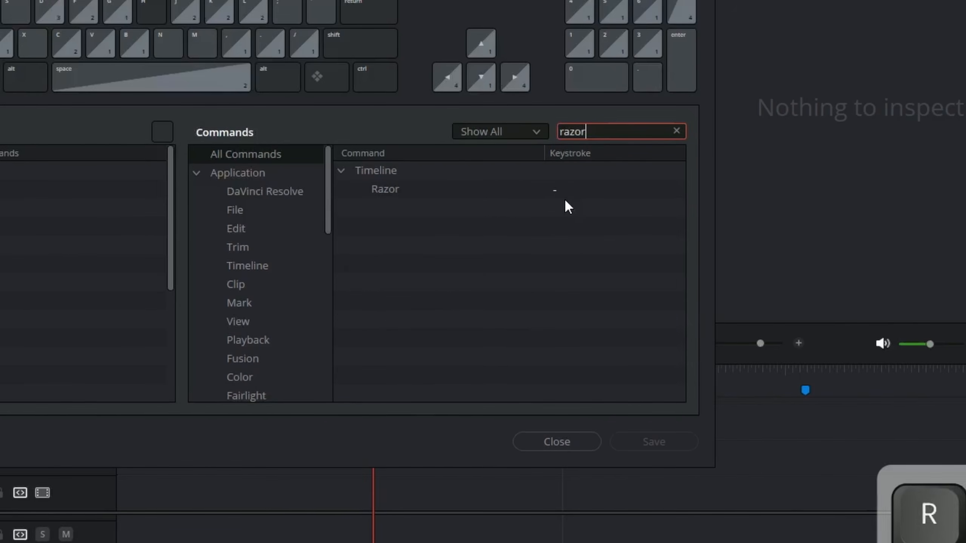
left_click(564, 197)
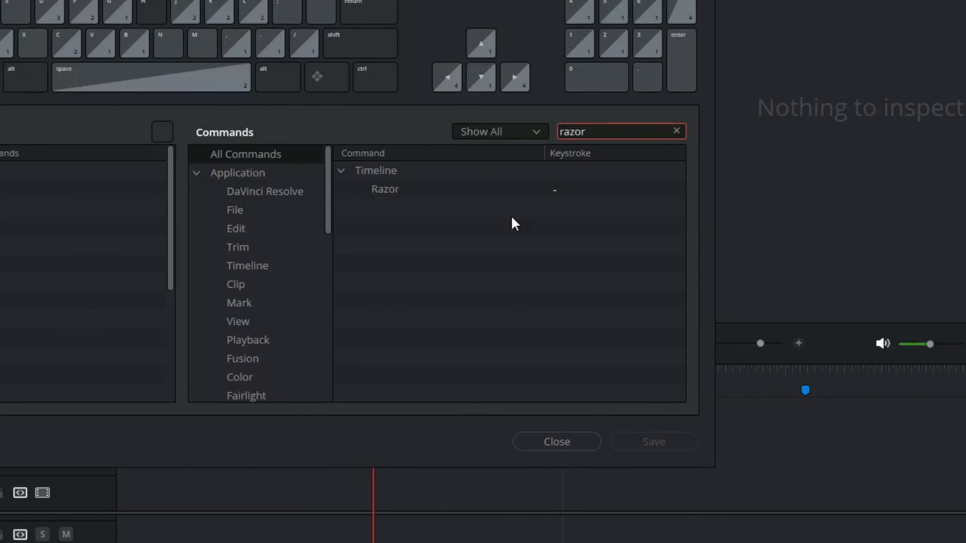
scroll(526, 297, "down", 13)
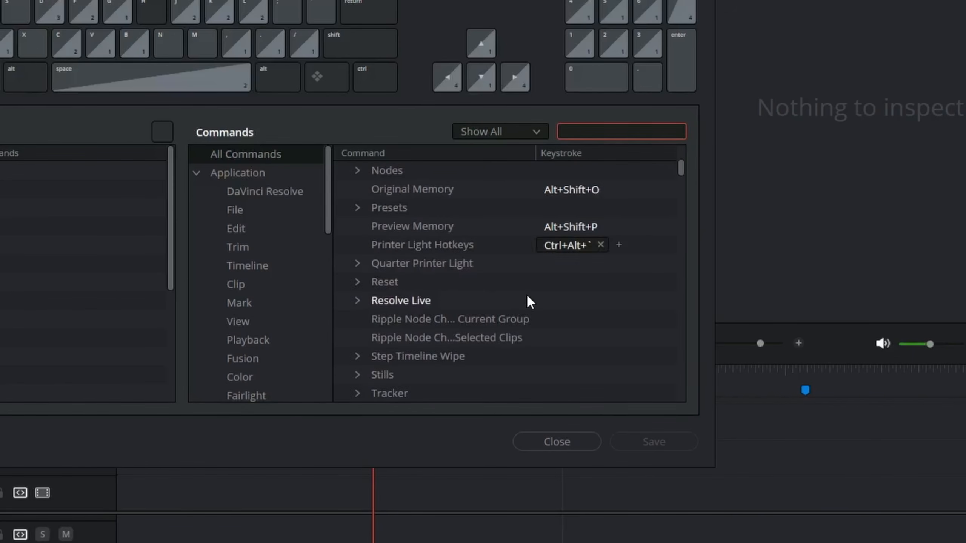
Step: Create a new timeline in the media pool and raise the divider between its video and audio tracks
scroll(551, 291, "down", 2)
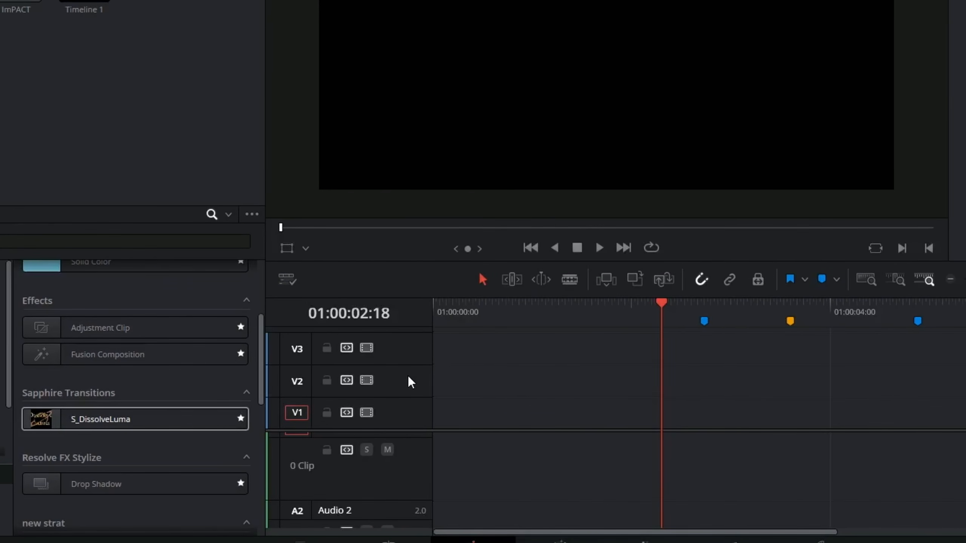
left_click_drag(365, 431, 460, 498)
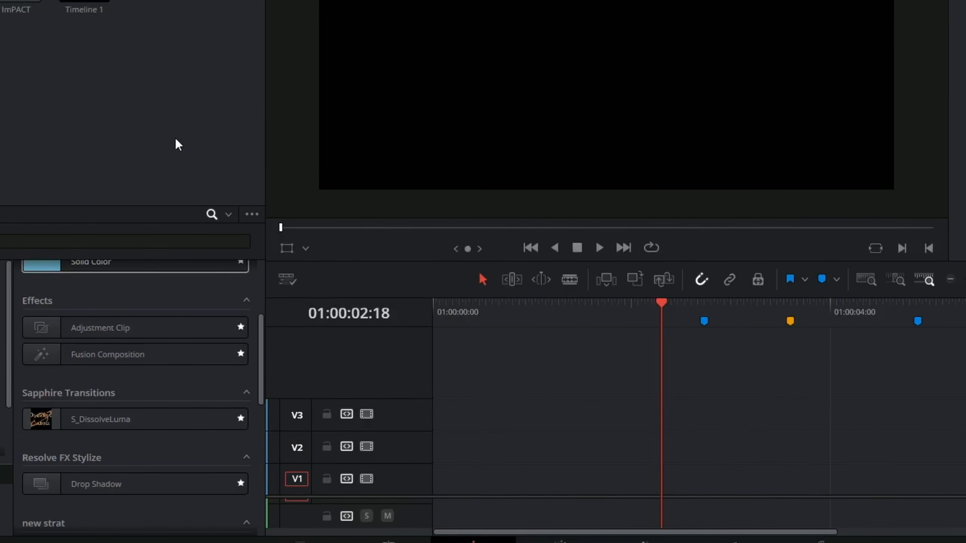
right_click(213, 129)
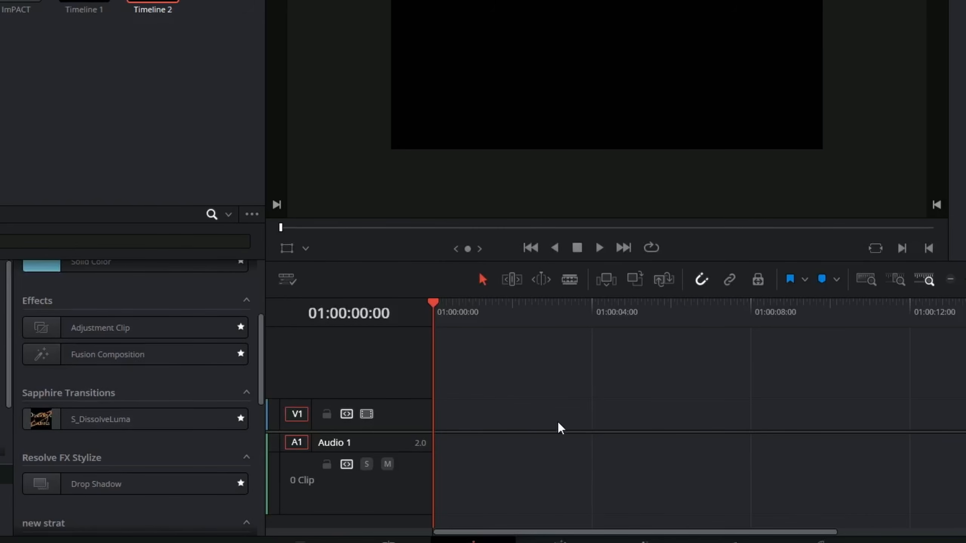
left_click_drag(459, 433, 494, 400)
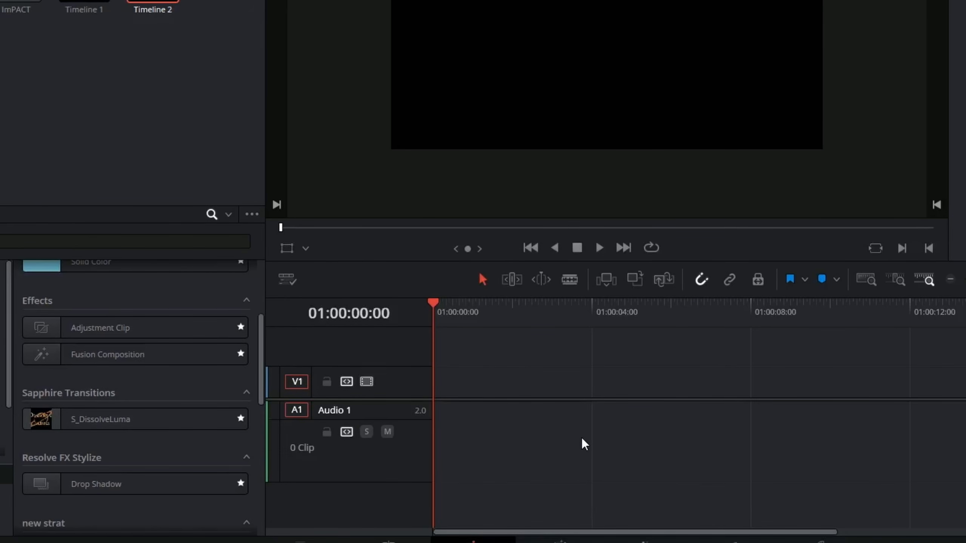
Step: Adjust the heights of the video and audio tracks in the new timeline
scroll(584, 444, "down", 3)
scroll(580, 453, "up", 2)
scroll(578, 458, "down", 2)
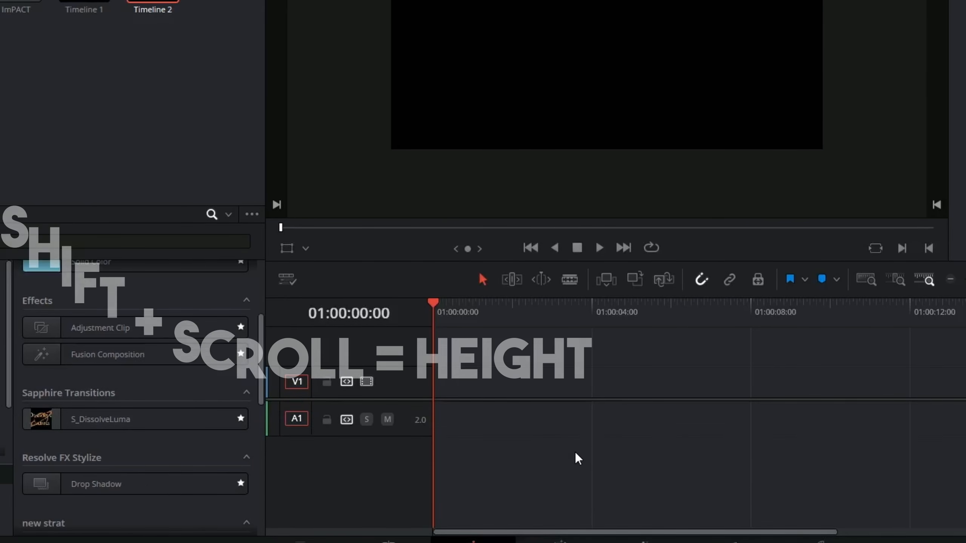
scroll(576, 468, "down", 1)
scroll(575, 471, "up", 3)
scroll(506, 377, "up", 3)
scroll(507, 377, "down", 3)
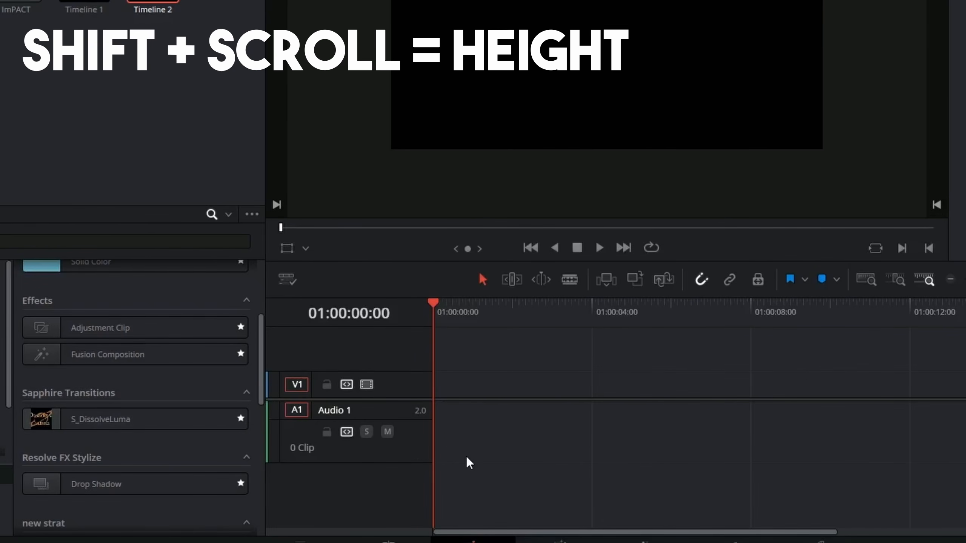
scroll(469, 462, "down", 2)
left_click(287, 280)
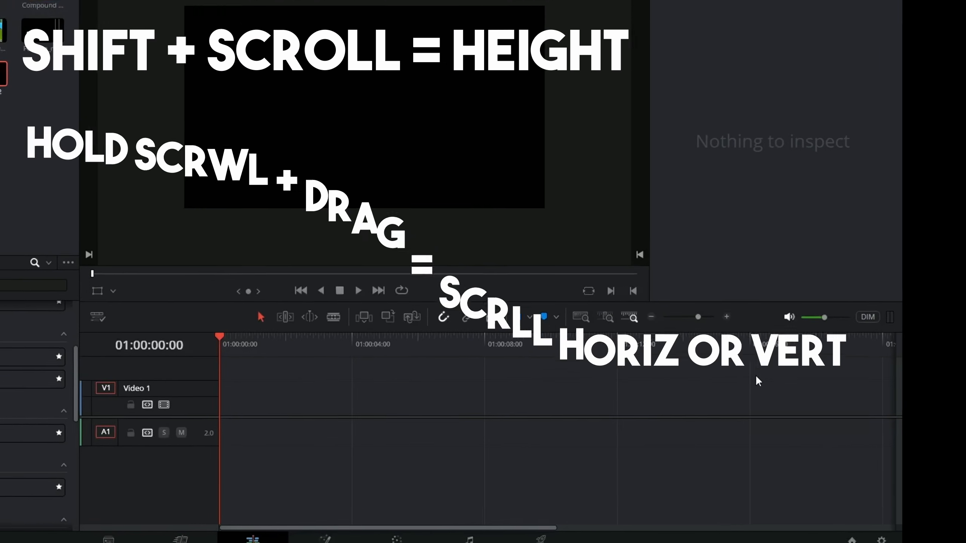
Step: Pan along the empty timeline and back to its start, change its zoom, and look through the stacked video tracks
left_click_drag(757, 377, 442, 400)
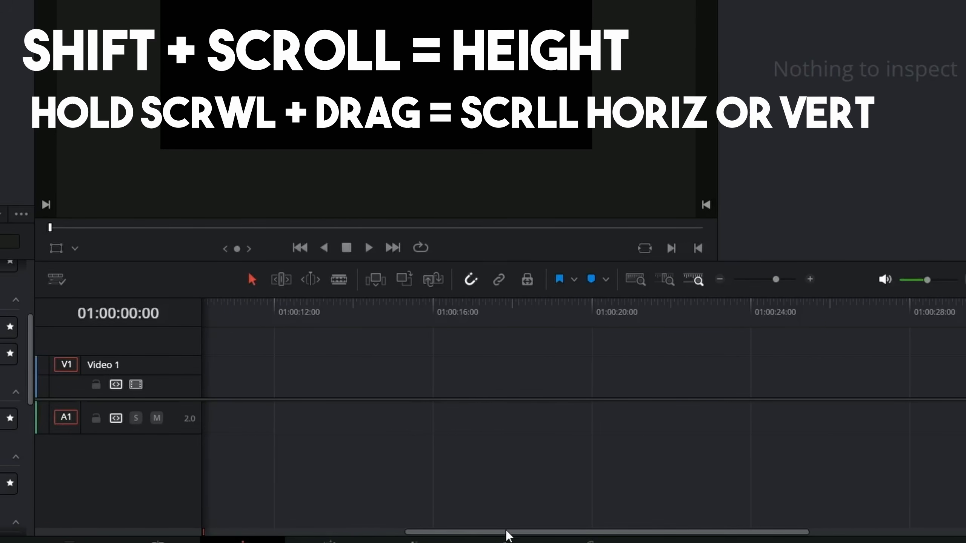
left_click_drag(506, 535, 254, 495)
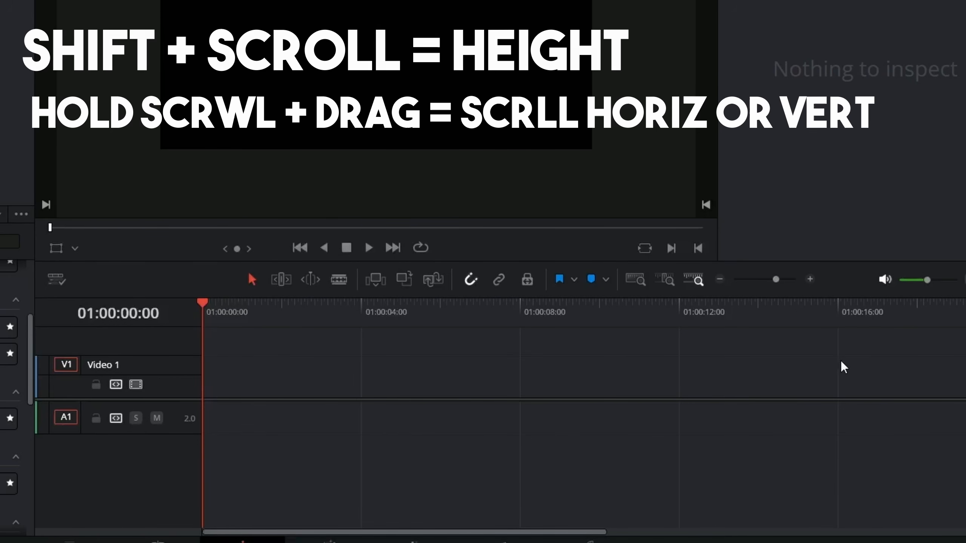
left_click_drag(776, 279, 746, 282)
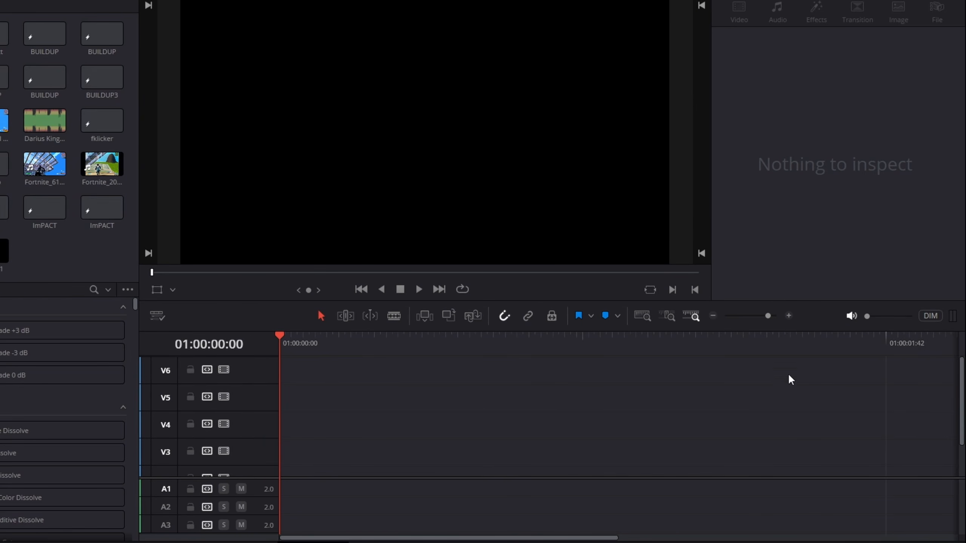
scroll(345, 450, "down", 2)
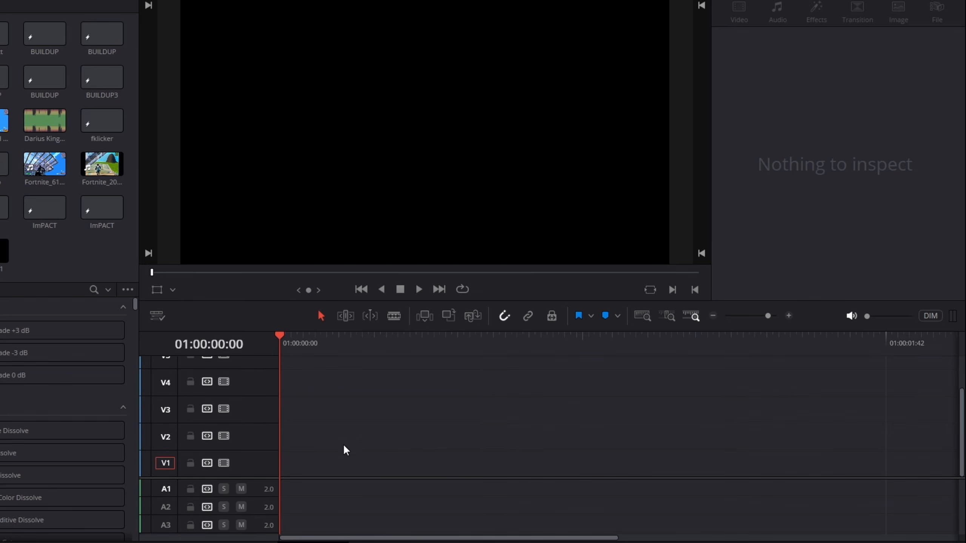
left_click_drag(335, 478, 314, 396)
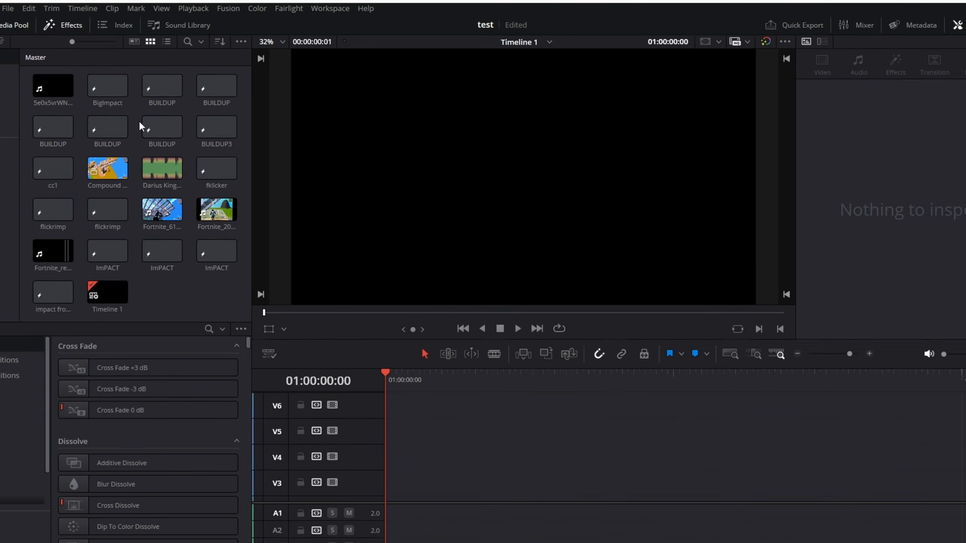
Step: Place the "Darius King - To The Max" song at the start of audio track 1 and enlarge the track to show its waveform
left_click(81, 202)
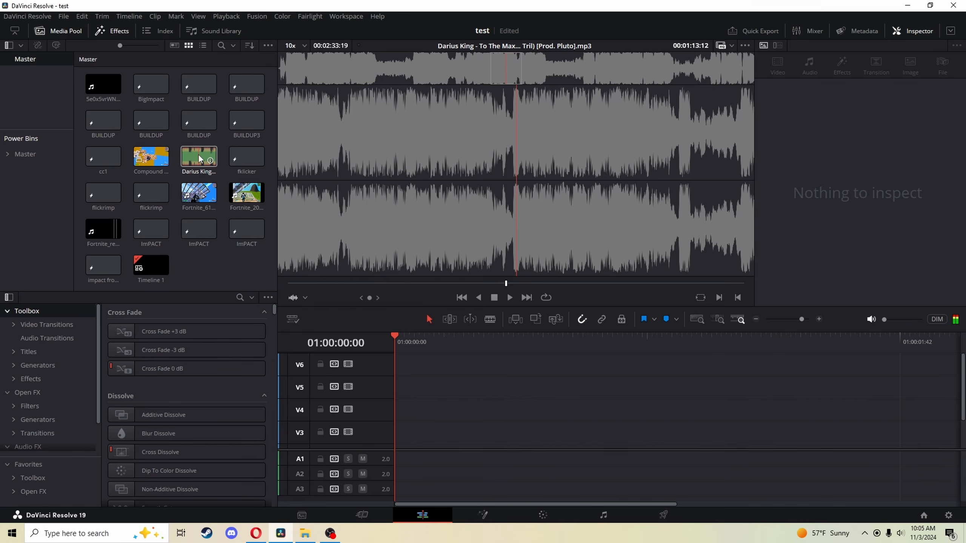
left_click_drag(195, 164, 415, 464)
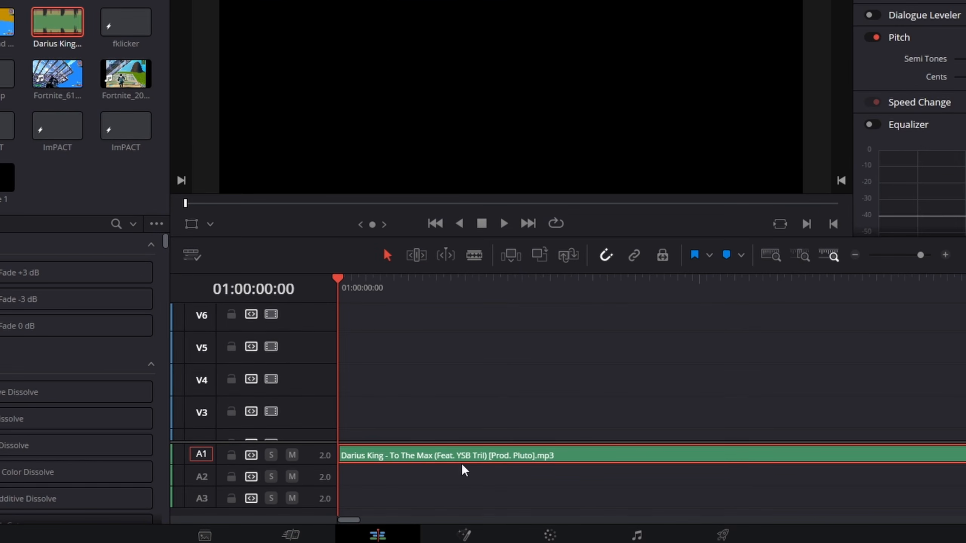
scroll(462, 466, "up", 8)
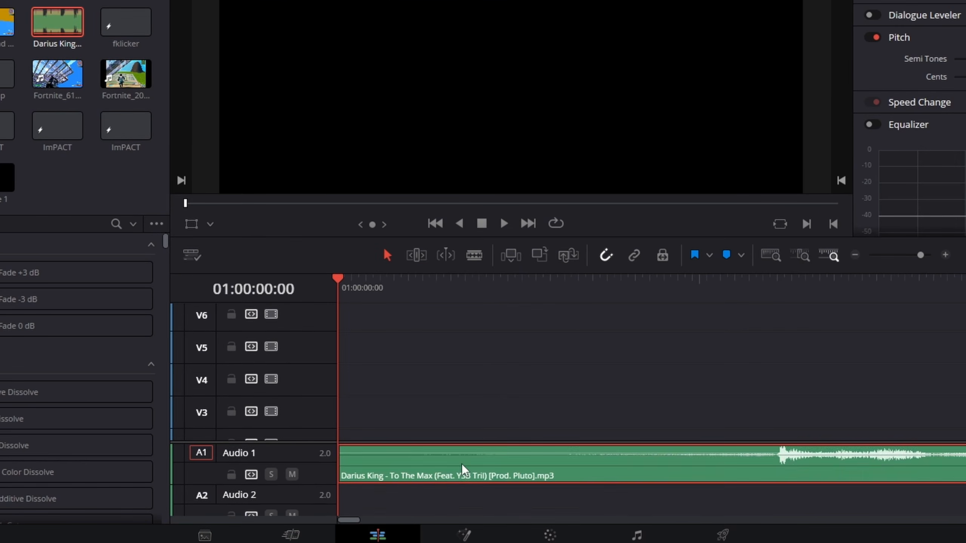
left_click_drag(484, 443, 521, 327)
scroll(567, 411, "down", 3)
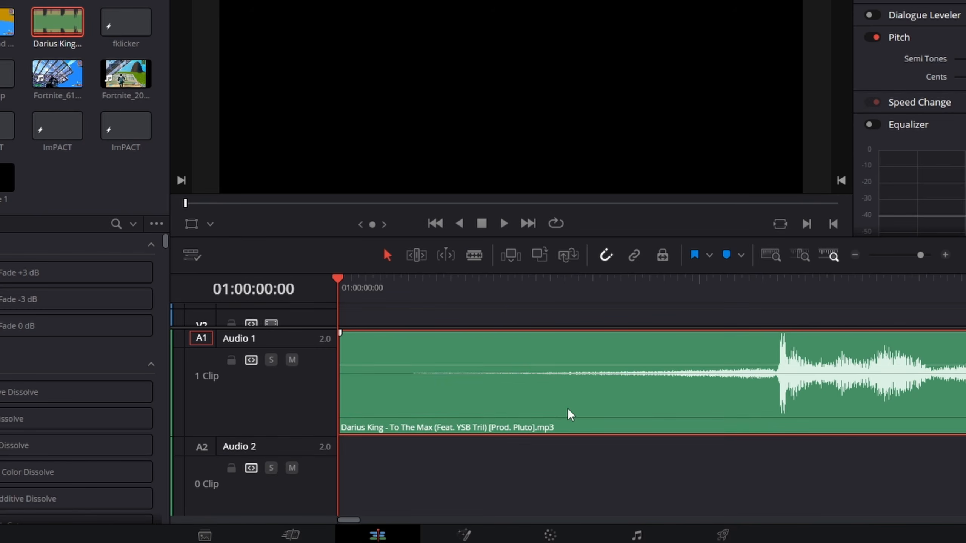
scroll(570, 413, "down", 4)
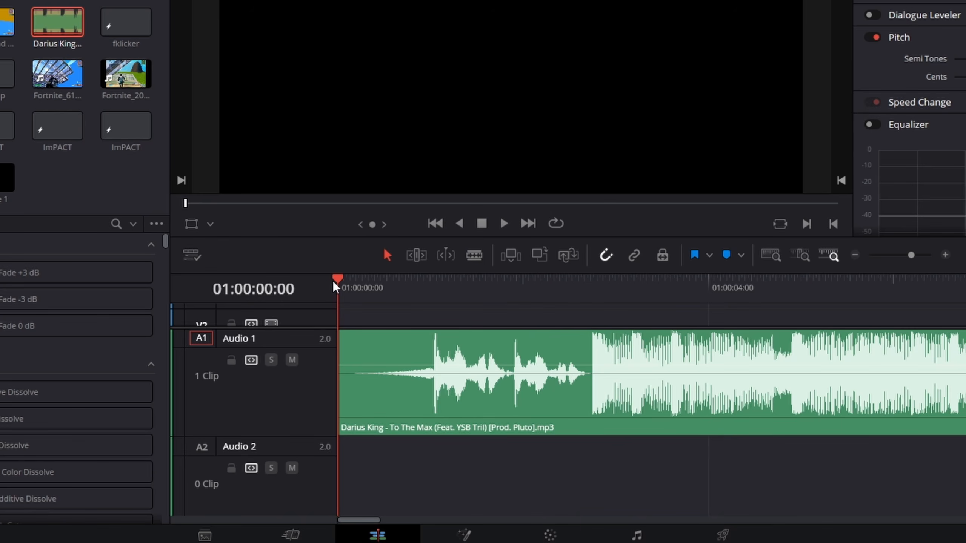
Step: Add timeline markers on the song's beats at 01:00:02:46, 01:00:03:38 and 01:00:04:25
left_click_drag(333, 281, 594, 279)
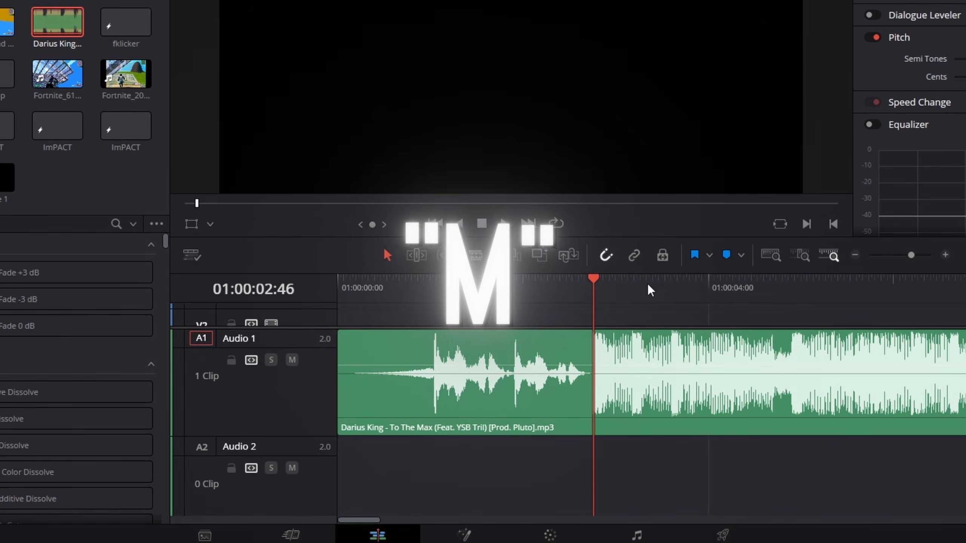
key("m")
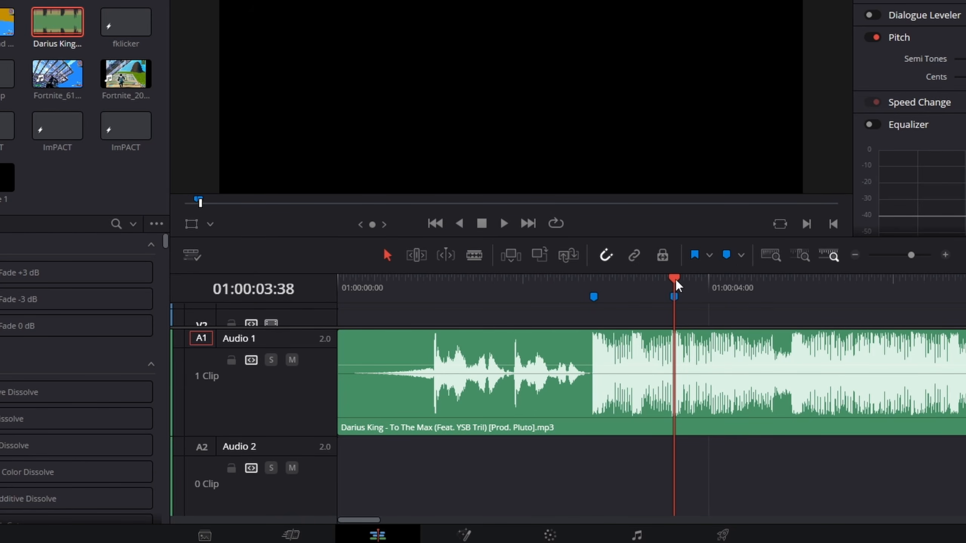
left_click_drag(745, 278, 802, 277)
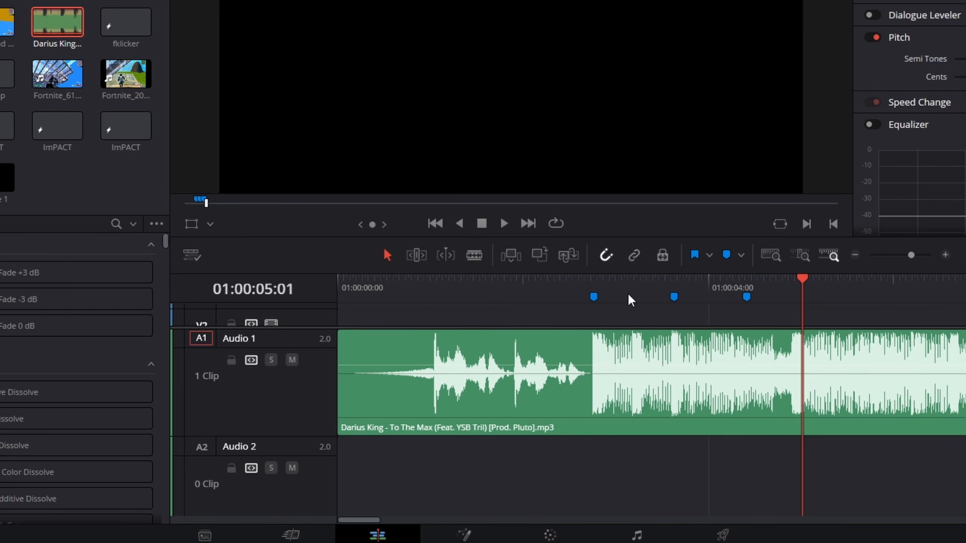
Step: Delete all timeline markers after the first one at 01:00:02:46
left_click(747, 297)
left_click_drag(800, 324, 609, 281)
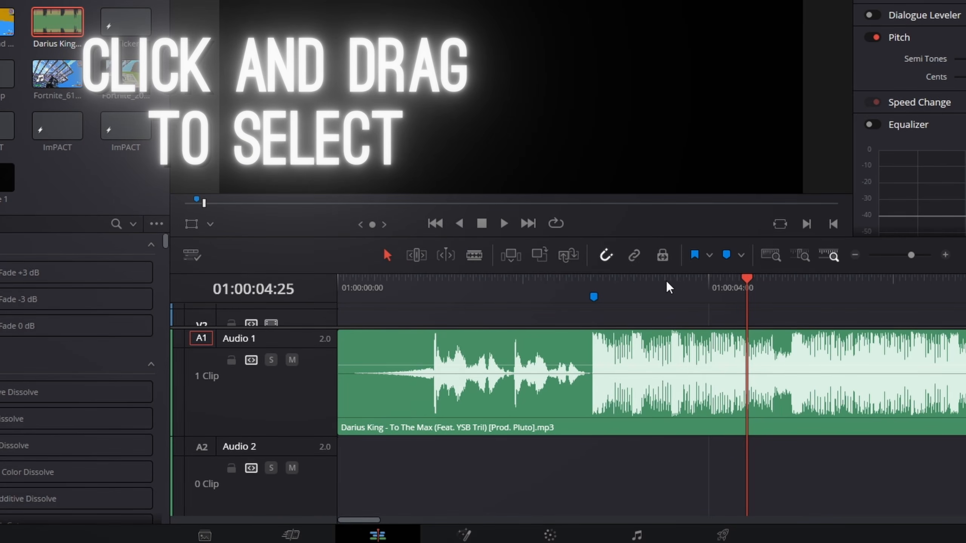
Step: Play the song from 01:00:02:24 to hear the beats and add a marker at 01:00:06:11
left_click_drag(647, 288, 564, 277)
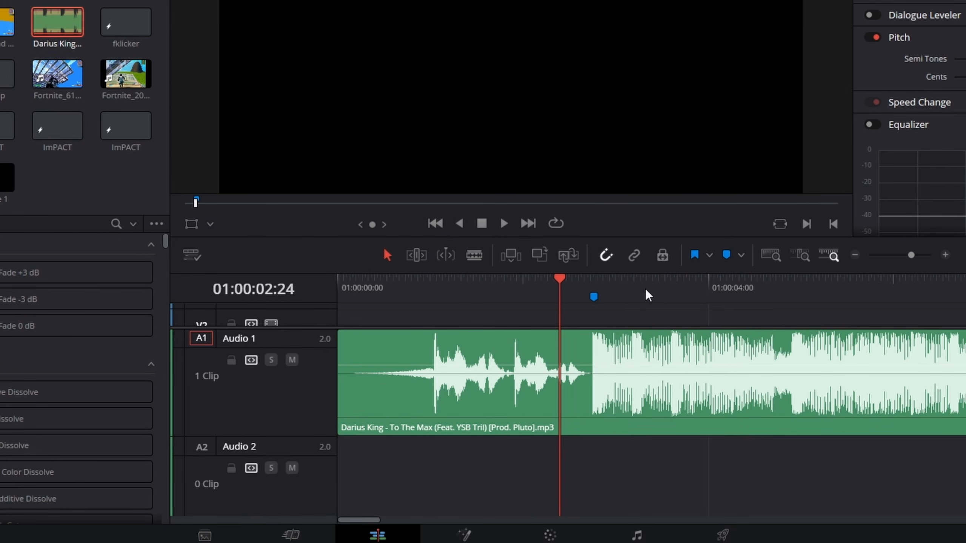
key("space")
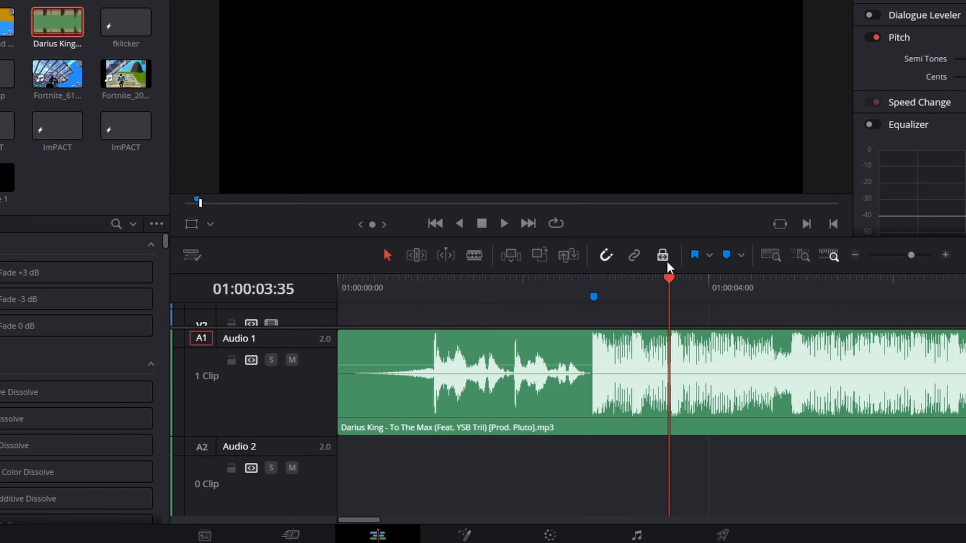
left_click_drag(661, 273, 912, 288)
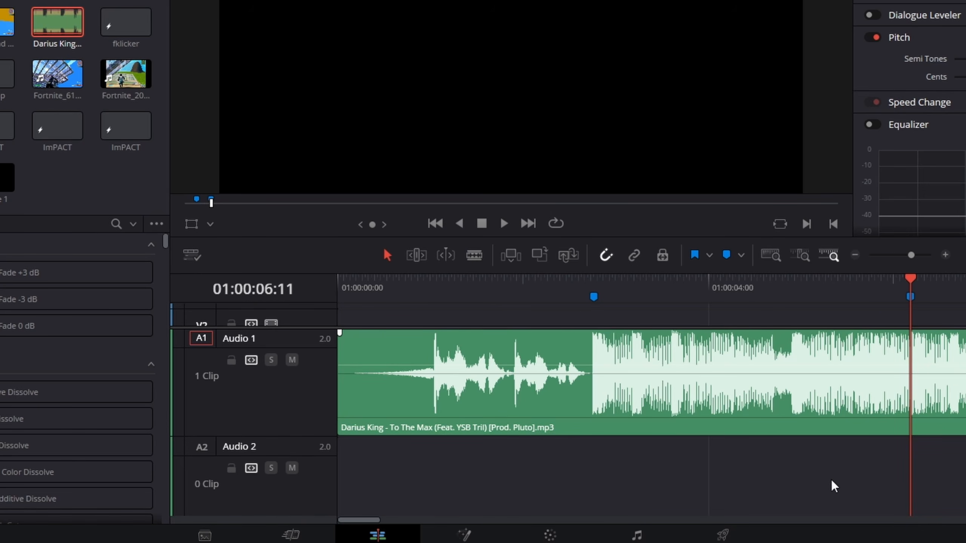
Step: Play the song from 01:00:02:33, add two more markers on the following beats, and return the playhead to the start
left_click_drag(644, 326, 660, 388)
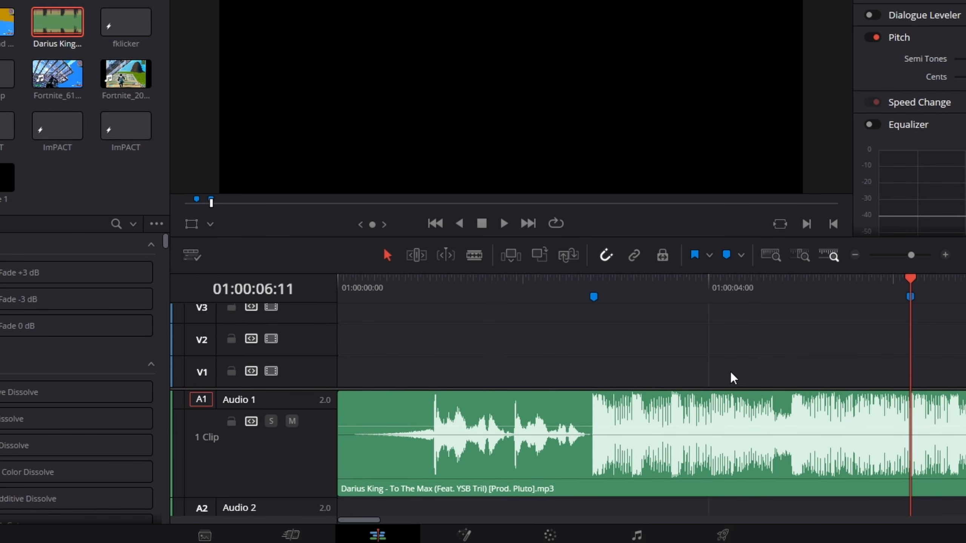
scroll(516, 305, "right", 10)
scroll(820, 297, "left", 3)
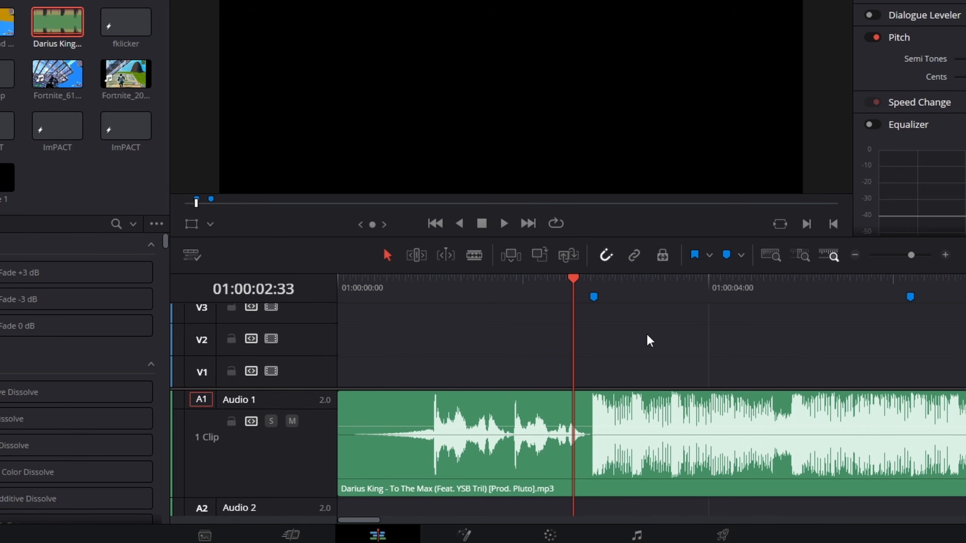
key("space")
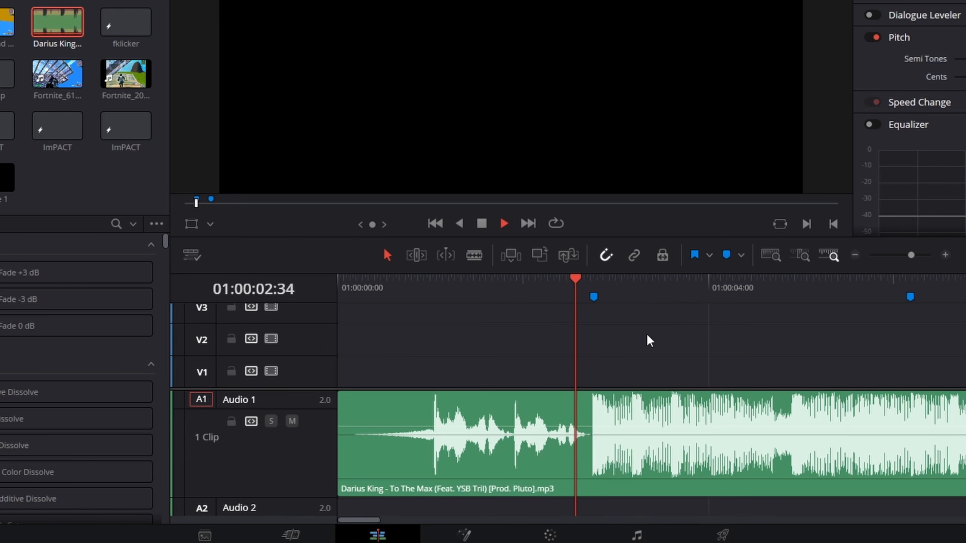
key("space")
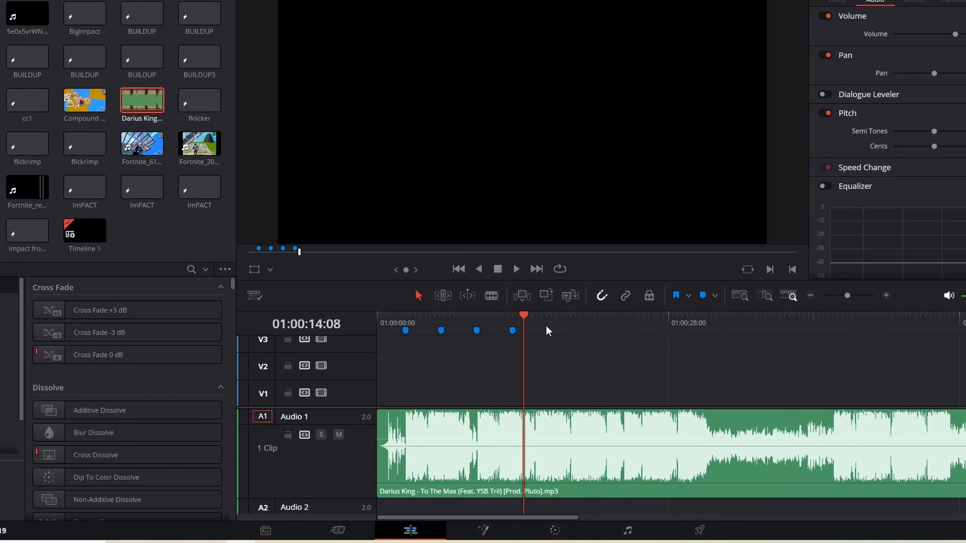
key("Home")
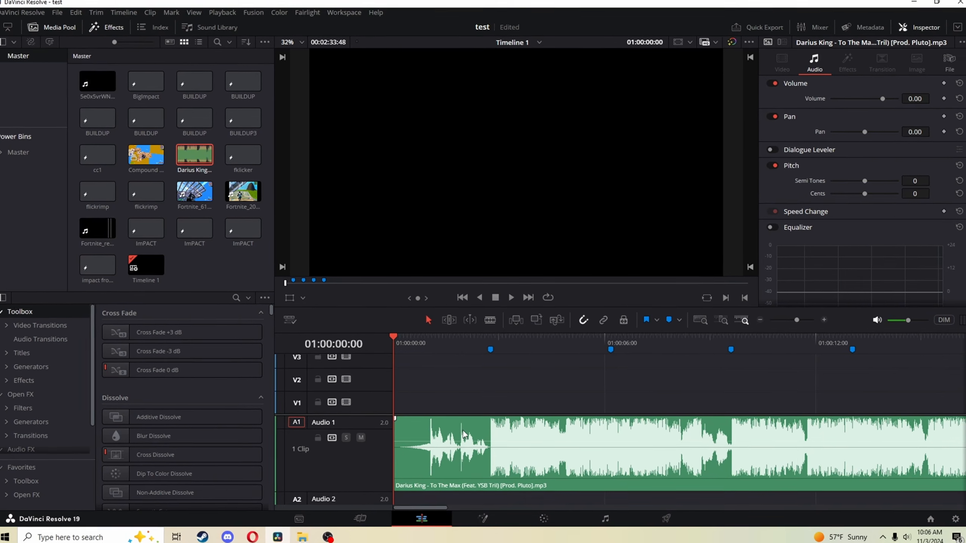
Step: Move the song clip from audio track 1 down to audio track 2, keeping it at the timeline start
scroll(464, 444, "down", 5)
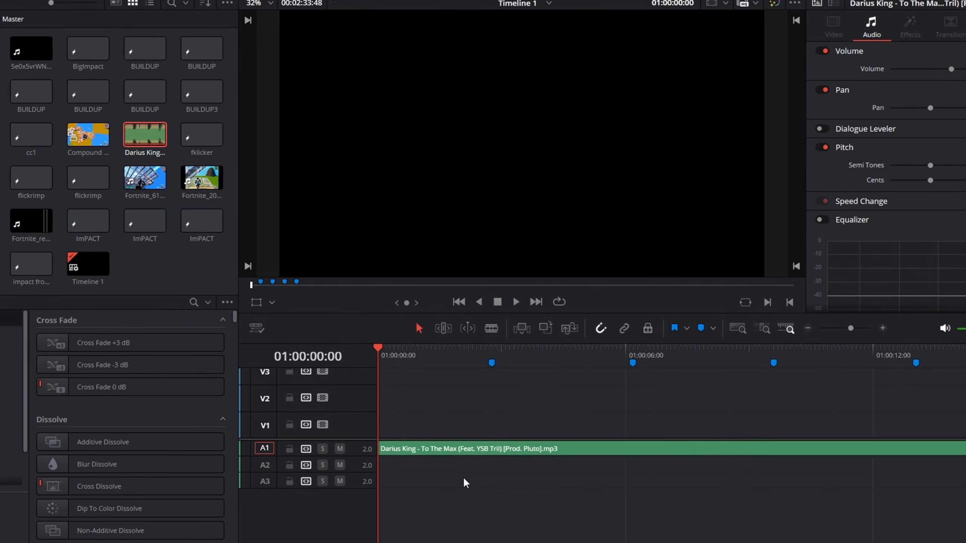
left_click_drag(447, 451, 444, 467)
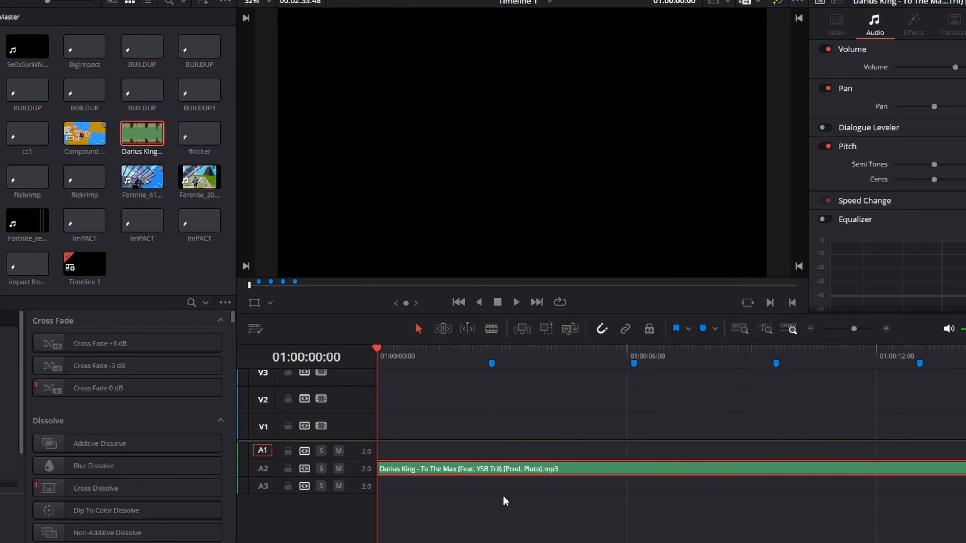
scroll(534, 495, "up", 3)
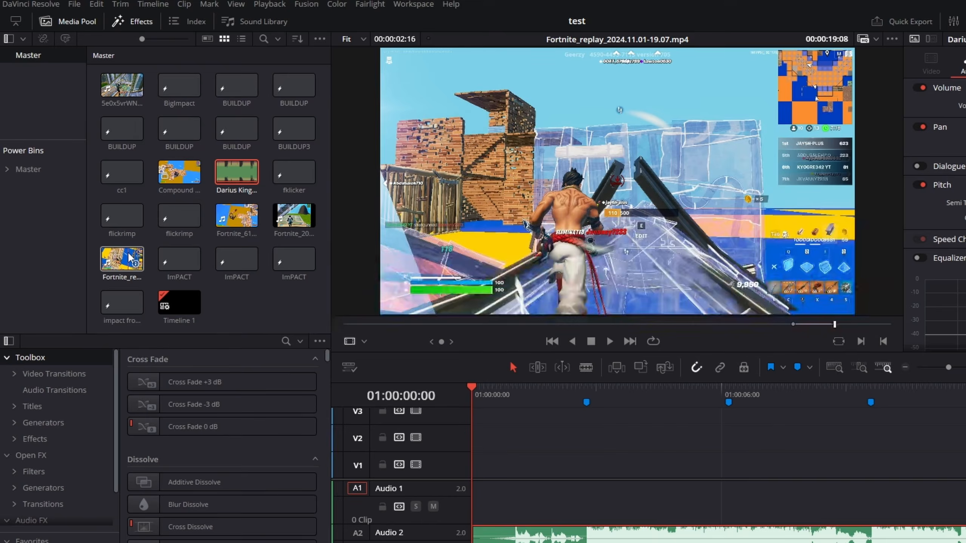
Step: Mark a two-second range ending at 00:00:27:02 in Fortnite_replay_2024.11.01-19.07.mp4 and place it on video track 1 before the first marker
left_click(129, 260)
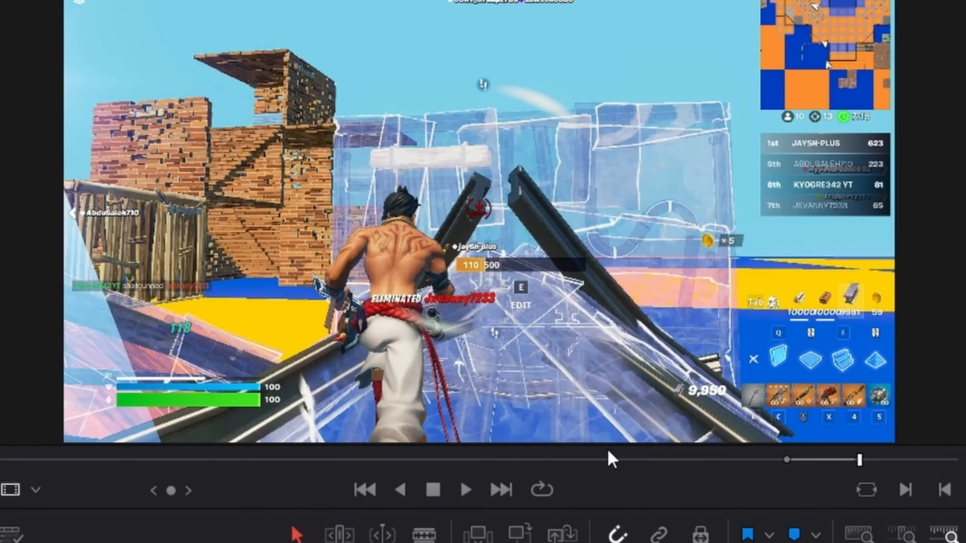
left_click_drag(601, 468, 908, 490)
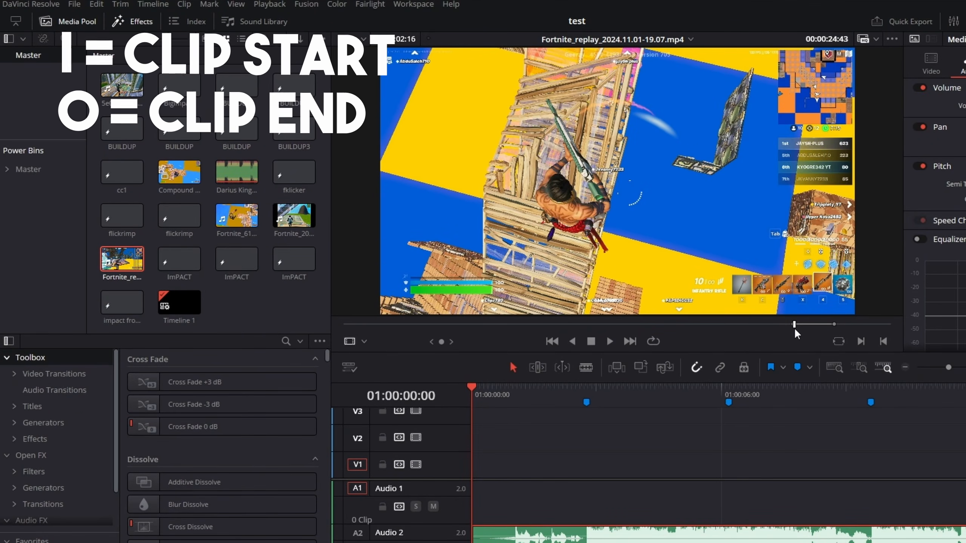
mouse_move(794, 325)
left_mouse_down()
mouse_move(832, 327)
mouse_move(772, 332)
mouse_move(814, 323)
left_mouse_up()
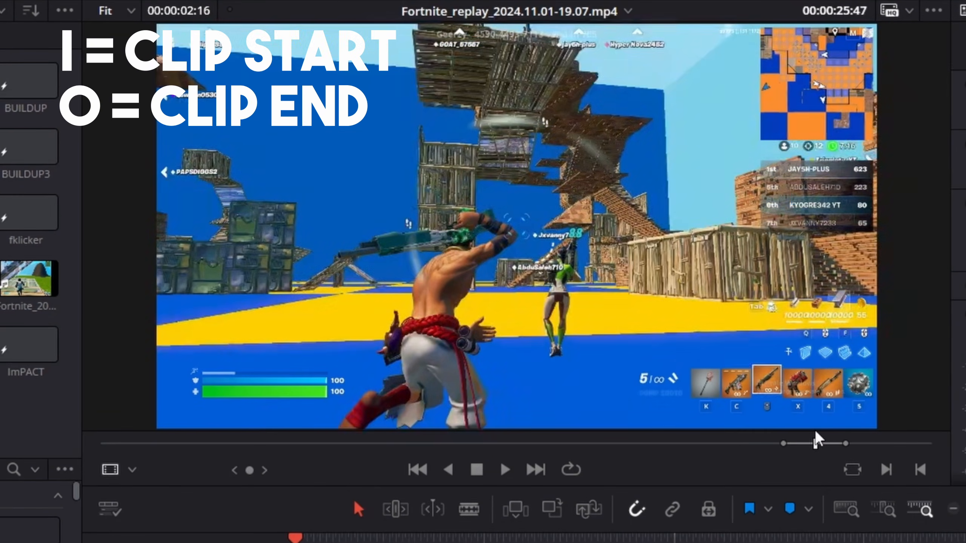
left_click_drag(815, 434, 849, 448)
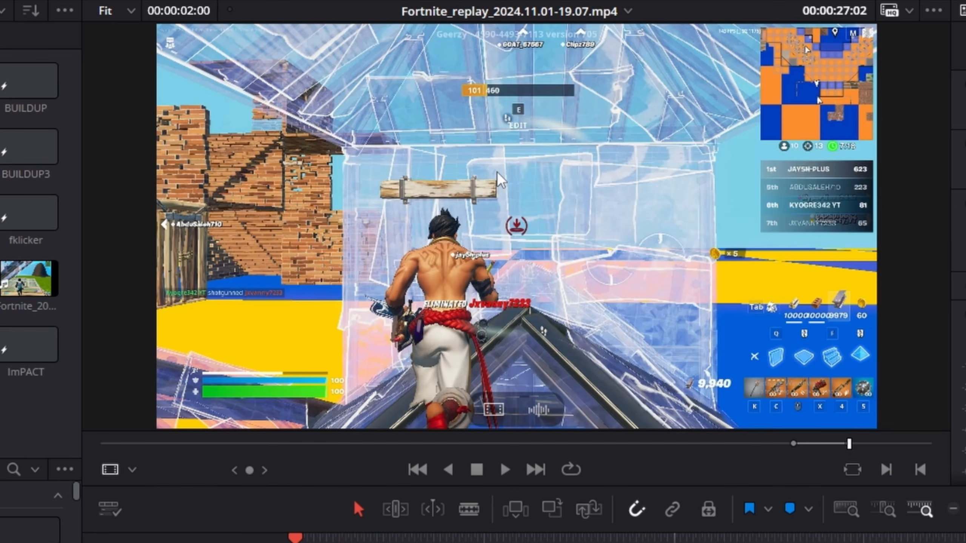
left_click_drag(609, 182, 380, 488)
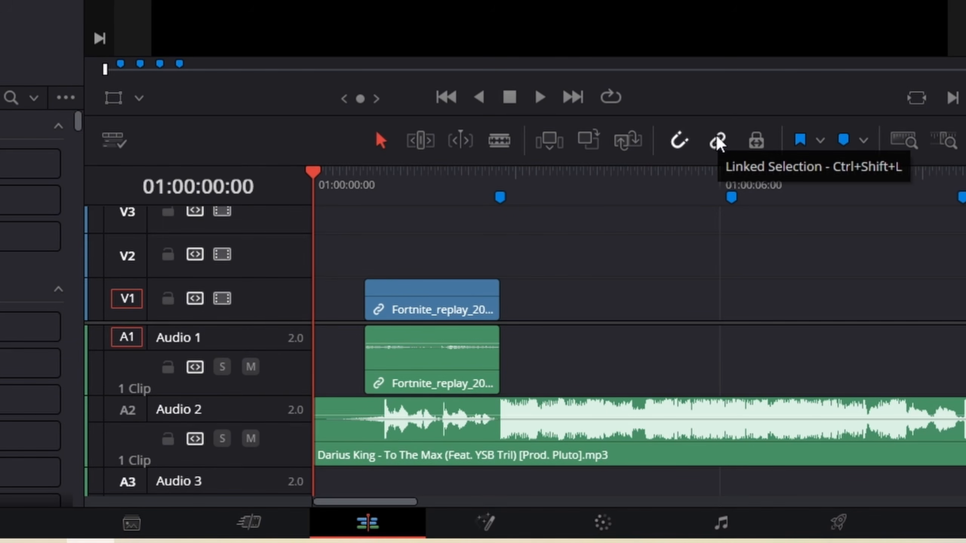
Step: Toggle Linked Selection off and back on, and move the linked gameplay video and audio across the first marker
left_click(718, 141)
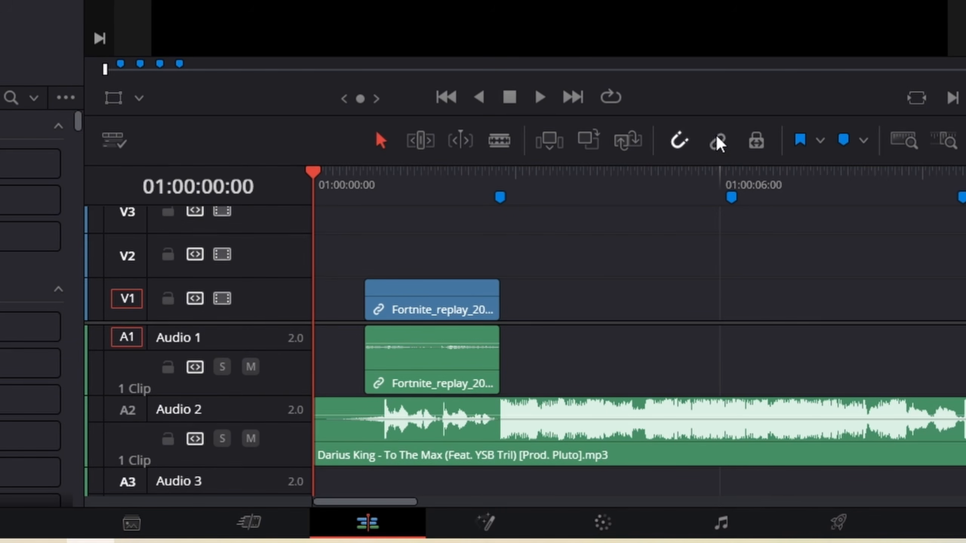
left_click(452, 294)
left_click_drag(412, 281, 485, 328)
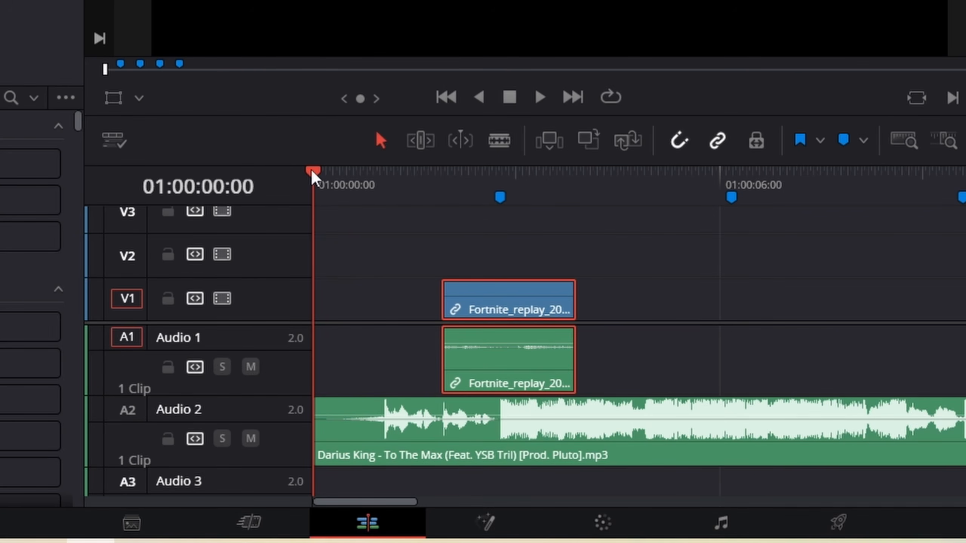
Step: Put the playhead on the marker at 01:00:02:46 and slide the gameplay clip until the elimination shot lines up with it
left_click_drag(312, 173, 501, 198)
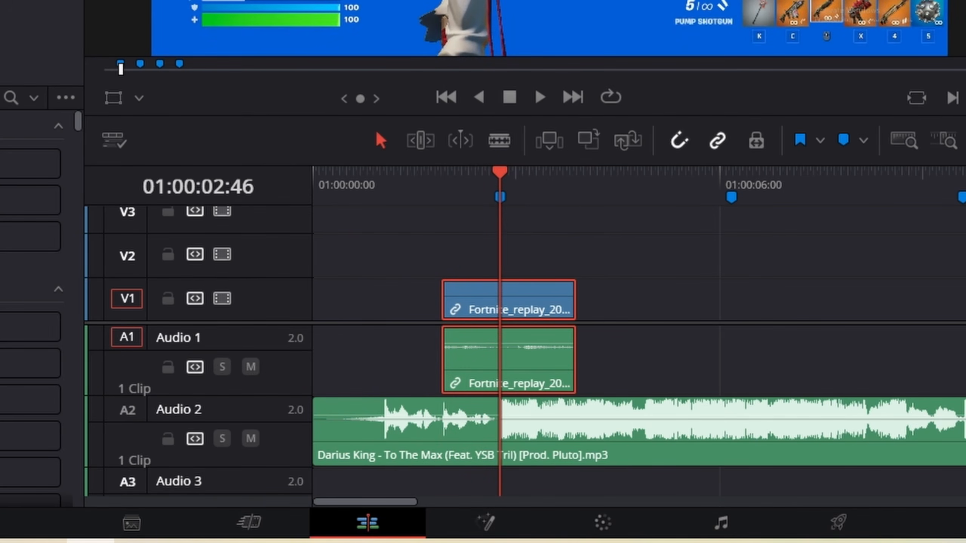
mouse_move(552, 297)
left_mouse_down()
mouse_move(527, 298)
mouse_move(535, 298)
left_mouse_up()
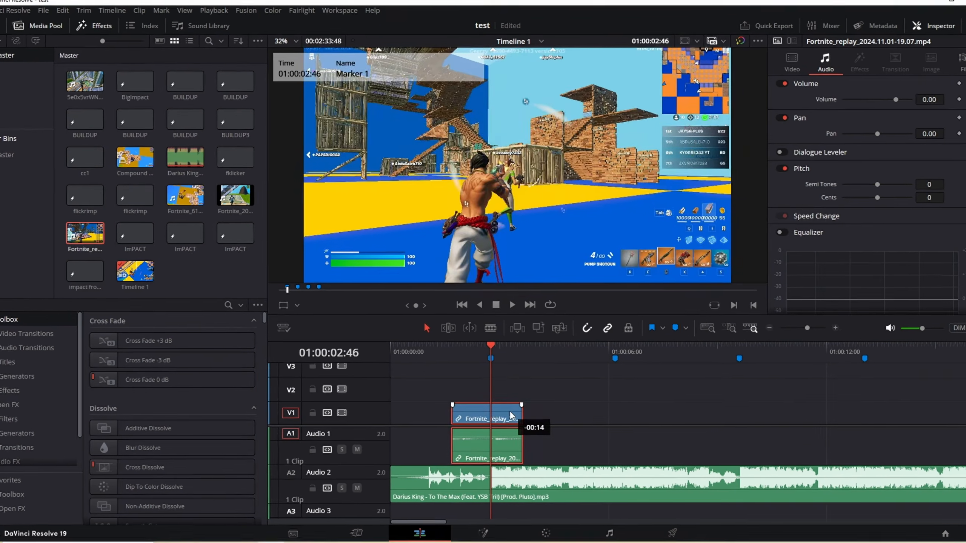
left_click_drag(510, 412, 503, 412)
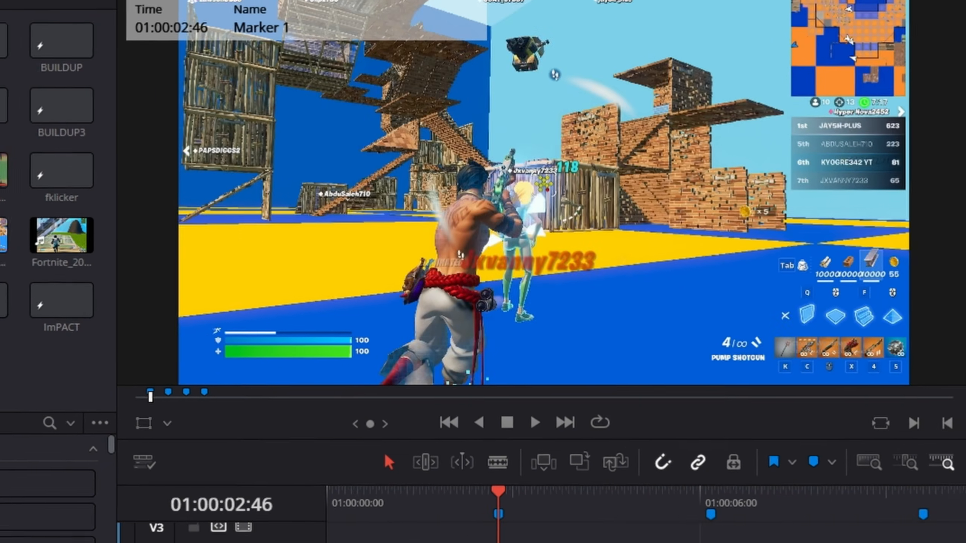
Step: Play the aligned clip from 01:00:01:56 and extend its start back to the beginning of the timeline
left_click_drag(855, 328, 859, 328)
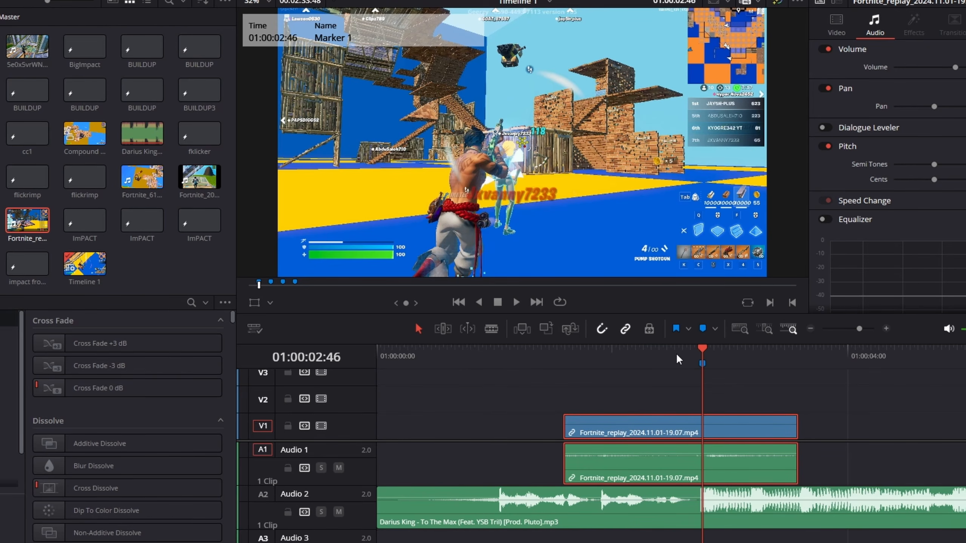
key("space")
left_click(606, 360)
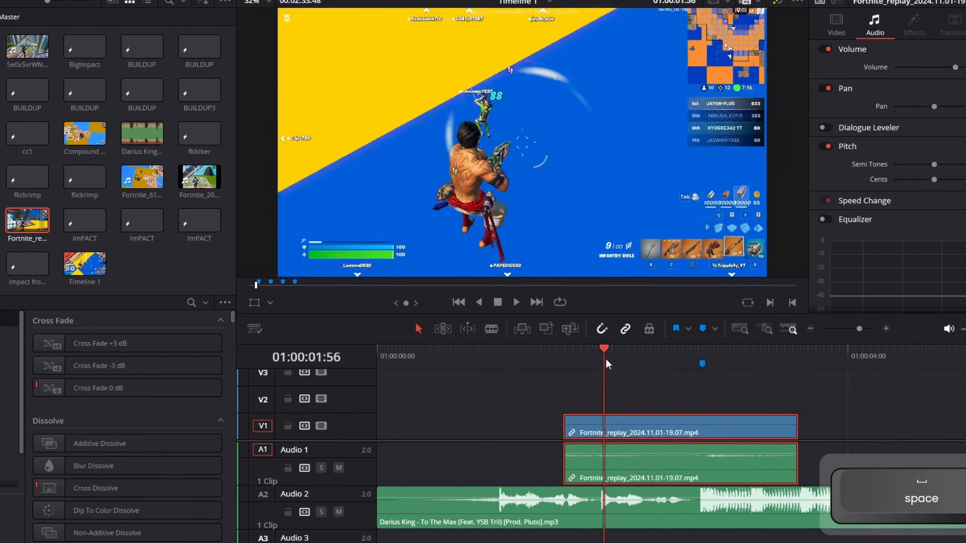
left_click(860, 392)
left_click(799, 357)
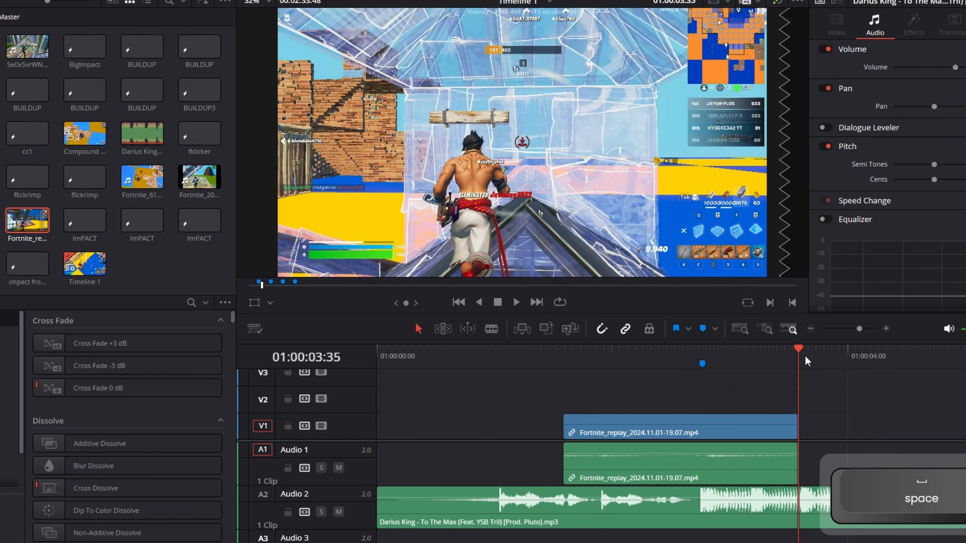
left_click_drag(483, 407, 588, 465)
left_click_drag(565, 425, 378, 425)
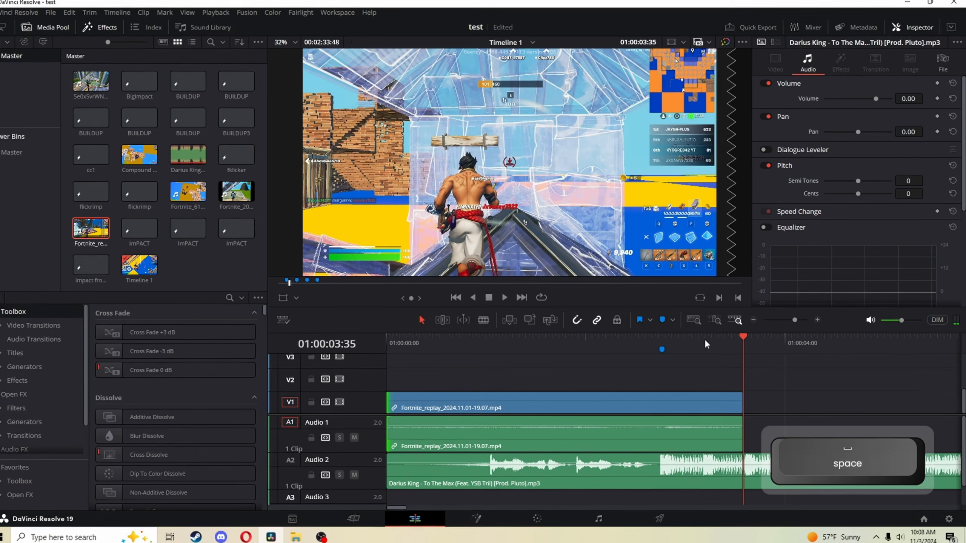
Step: Show the retime controls on the gameplay clip and add a speed point shortly before the elimination shot
left_click(584, 354)
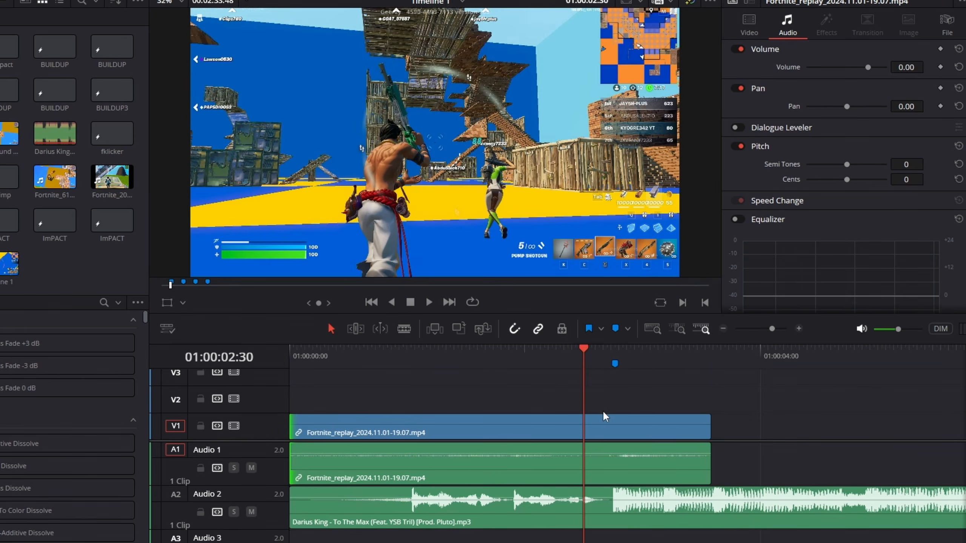
left_click(605, 427)
key("ctrl+r")
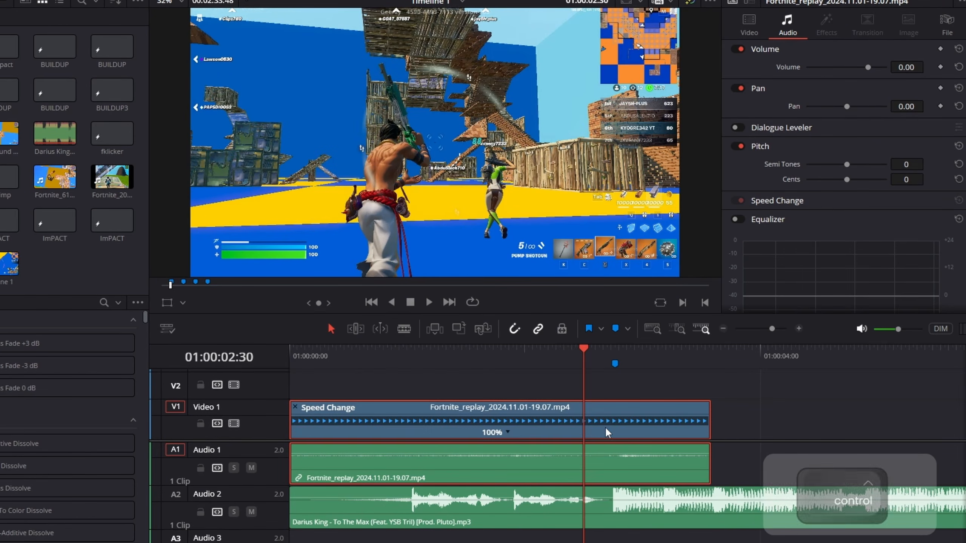
left_click(802, 402)
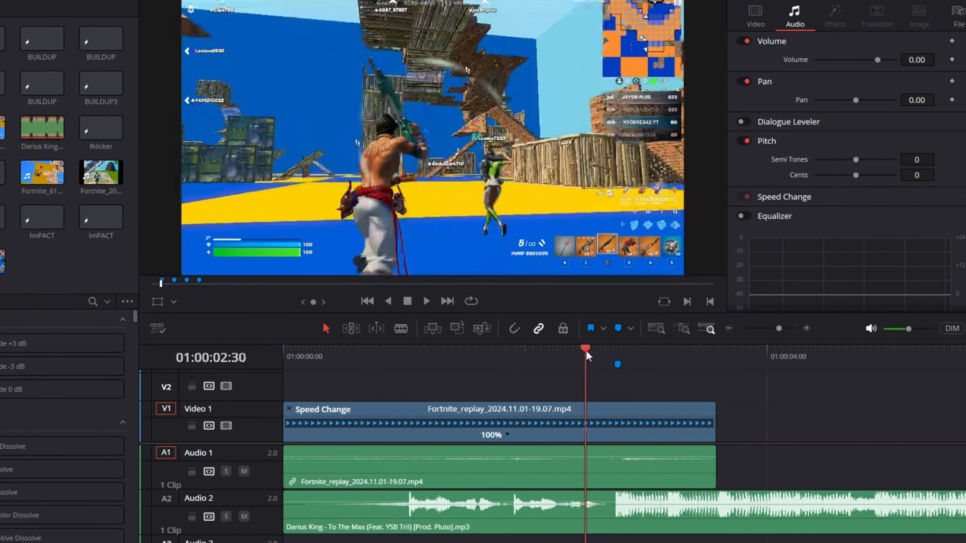
left_click_drag(586, 350, 558, 365)
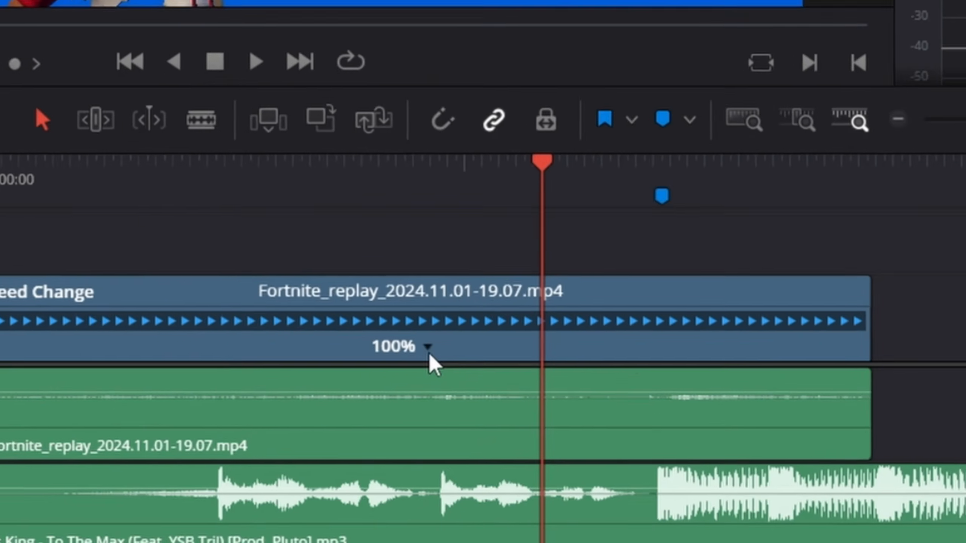
left_click(508, 434)
left_click(525, 451)
Step: Add a second speed point to the gameplay clip at 01:00:02:36
left_click_drag(583, 114, 607, 119)
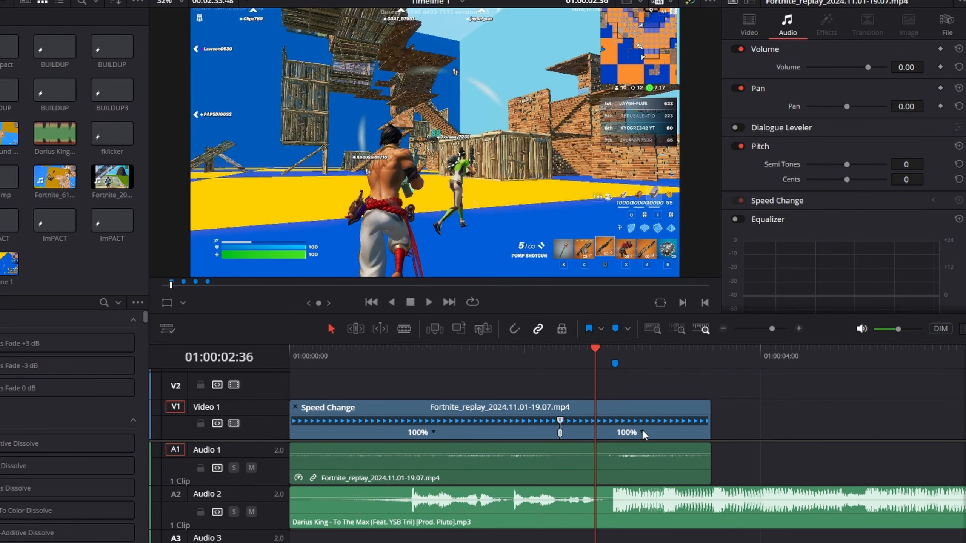
left_click(642, 432)
key("Escape")
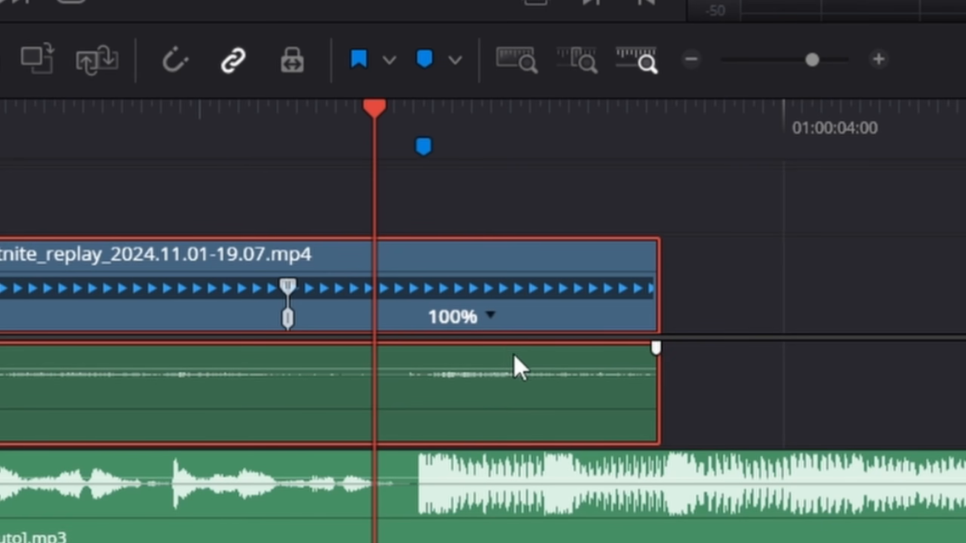
left_click(490, 319)
left_click(514, 362)
Step: Add a third speed point to the gameplay clip at 01:00:02:47, just past the first marker
left_click(421, 143)
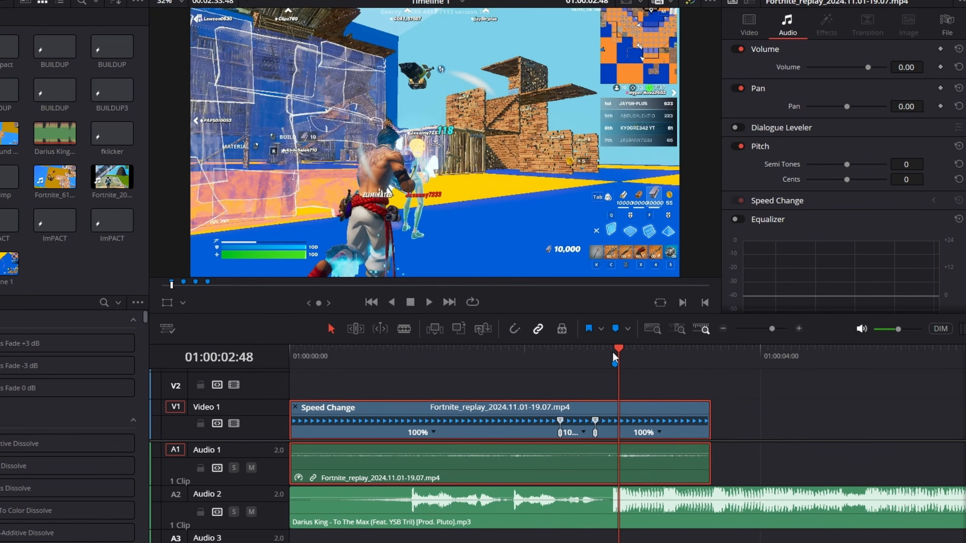
left_click(615, 363)
left_click(658, 432)
left_click(680, 450)
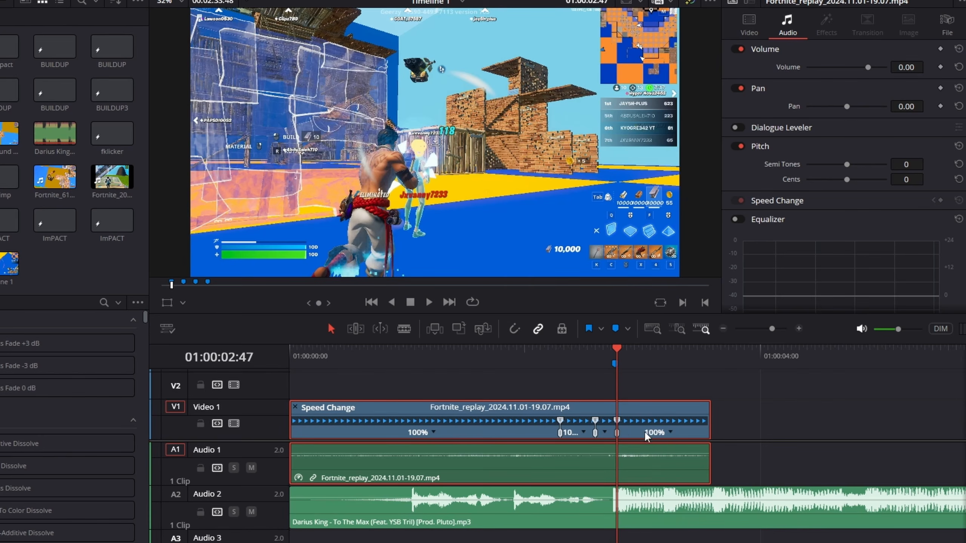
Step: Scrub the playhead across the speed points to examine the gameplay sections between them
left_click_drag(618, 350, 563, 390)
left_click_drag(565, 352, 622, 374)
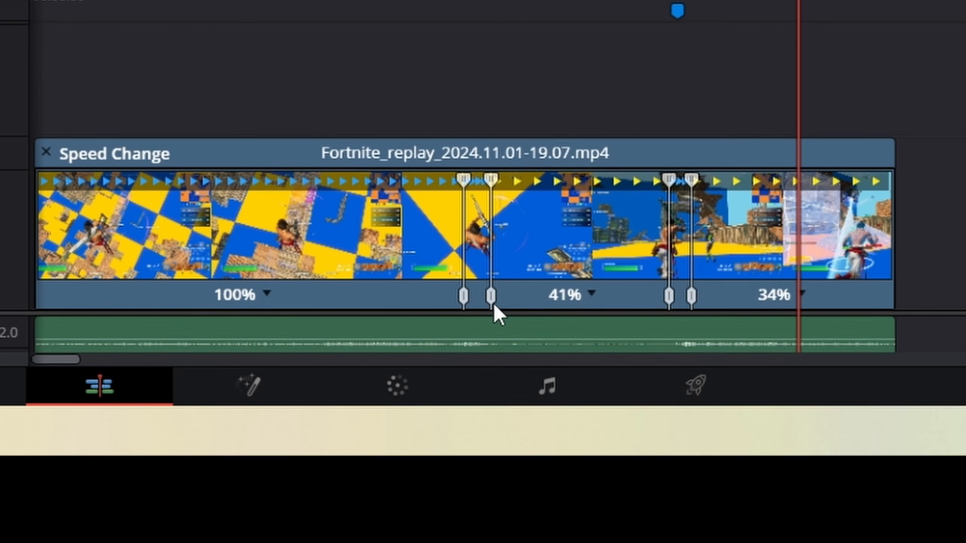
left_click(491, 305)
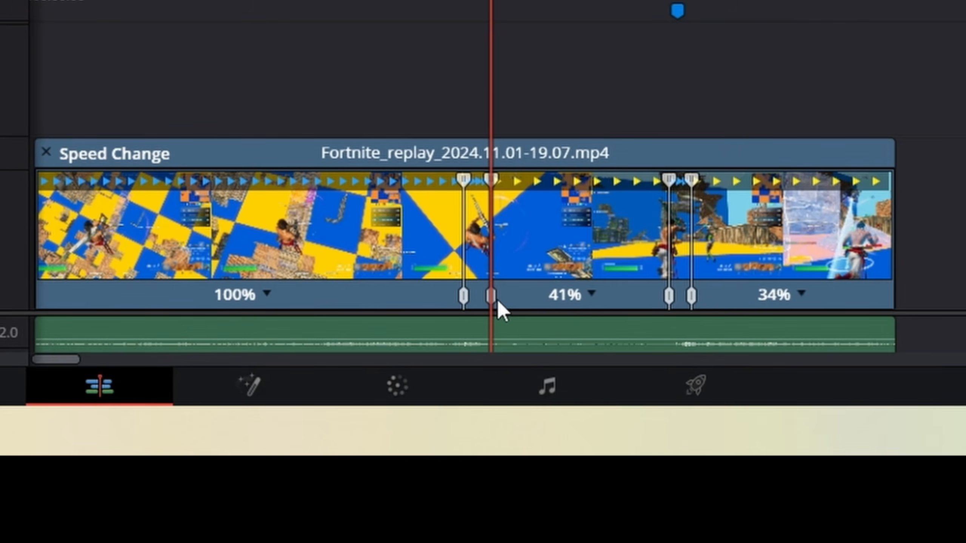
left_click(545, 4)
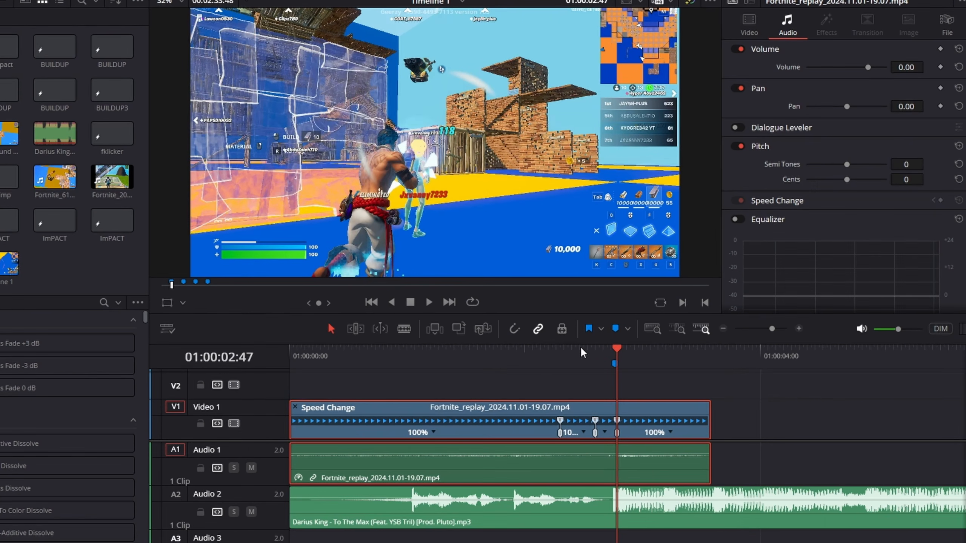
Step: Slow the section between the first two speed points to 49% and pull the third speed point in close behind the second
left_click_drag(635, 333, 618, 335)
left_click_drag(560, 349, 589, 350)
left_click_drag(596, 420, 624, 421)
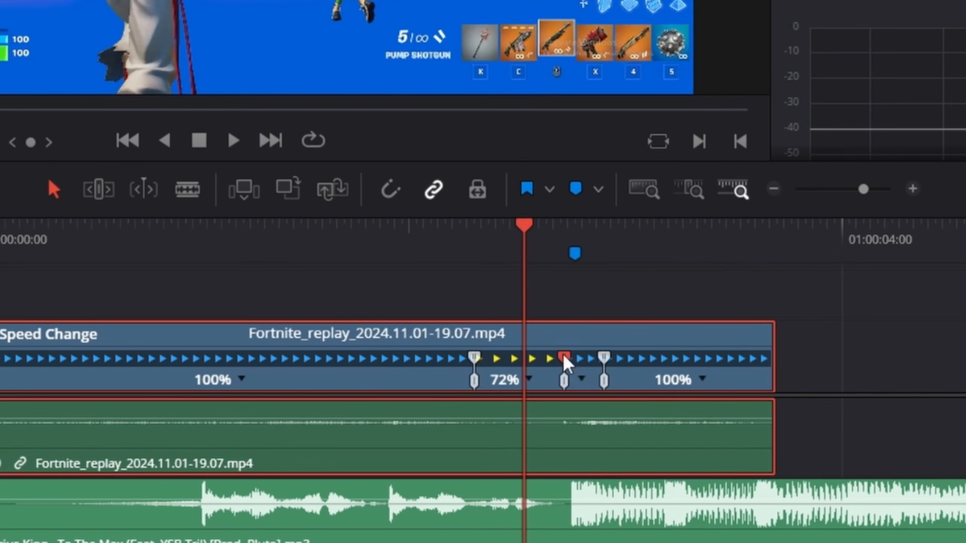
left_click_drag(595, 365, 619, 354)
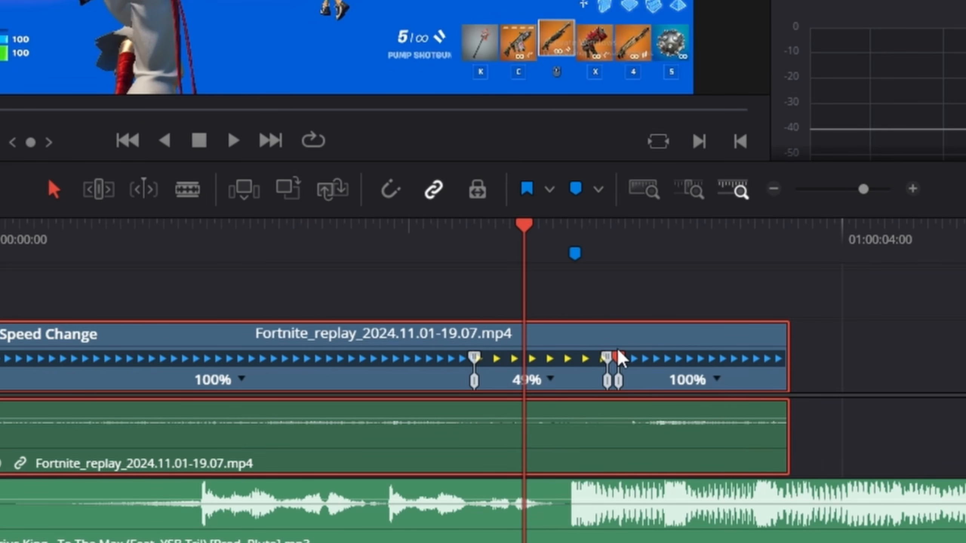
Step: Retime the section after the last speed point to 36%, then 21%, and trim off the beginning of the clip
left_click_drag(775, 338, 965, 338)
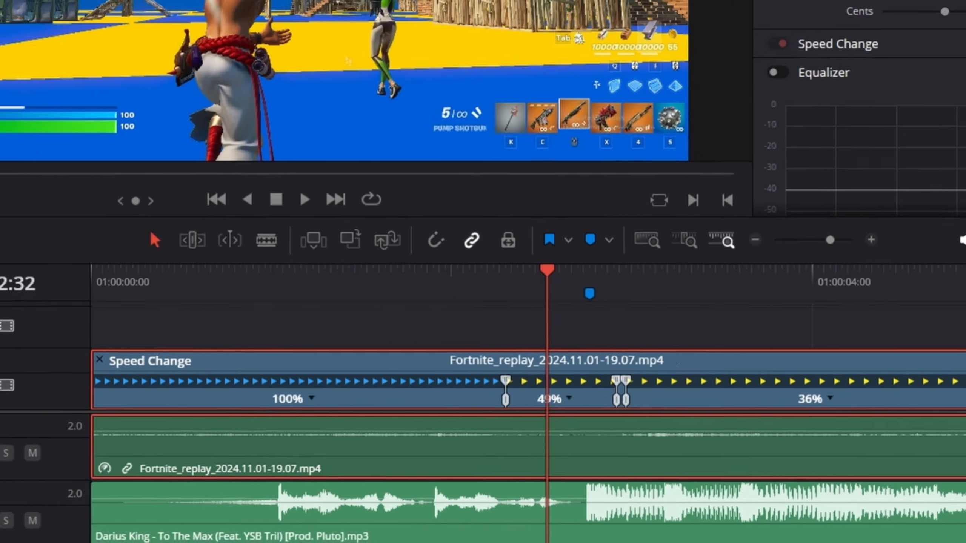
left_click_drag(894, 425, 744, 405)
left_click_drag(93, 398, 185, 397)
Step: Put the playhead on the marker at 01:00:02:46 and slide the retimed clip so its paired speed points line up with it
left_click_drag(547, 276, 572, 279)
mouse_move(603, 354)
left_mouse_down()
mouse_move(629, 364)
mouse_move(615, 362)
left_mouse_up()
left_click(660, 411)
left_click_drag(660, 411, 642, 405)
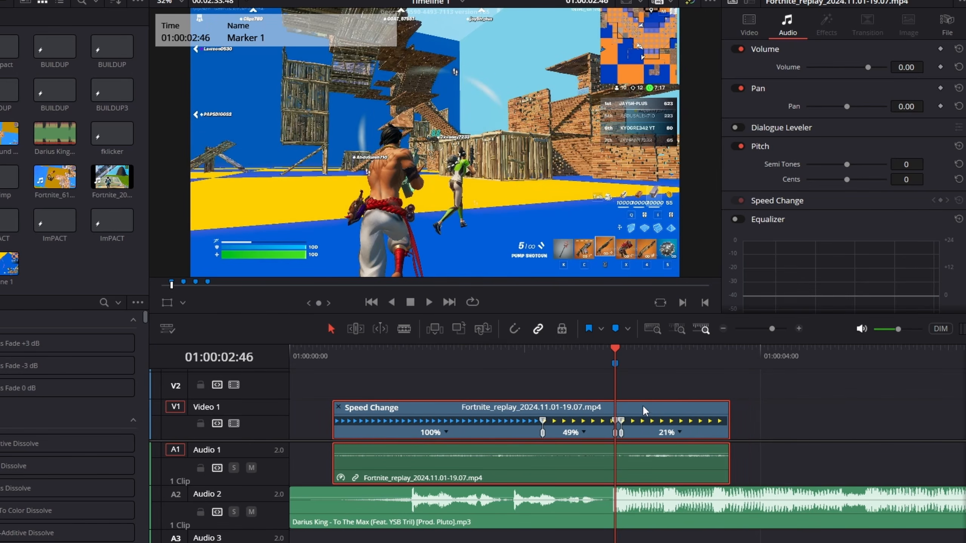
Step: Play back the slowed elimination shot, set the clip's final section to 34% speed, and play it again
left_click_drag(554, 355, 540, 361)
key("space")
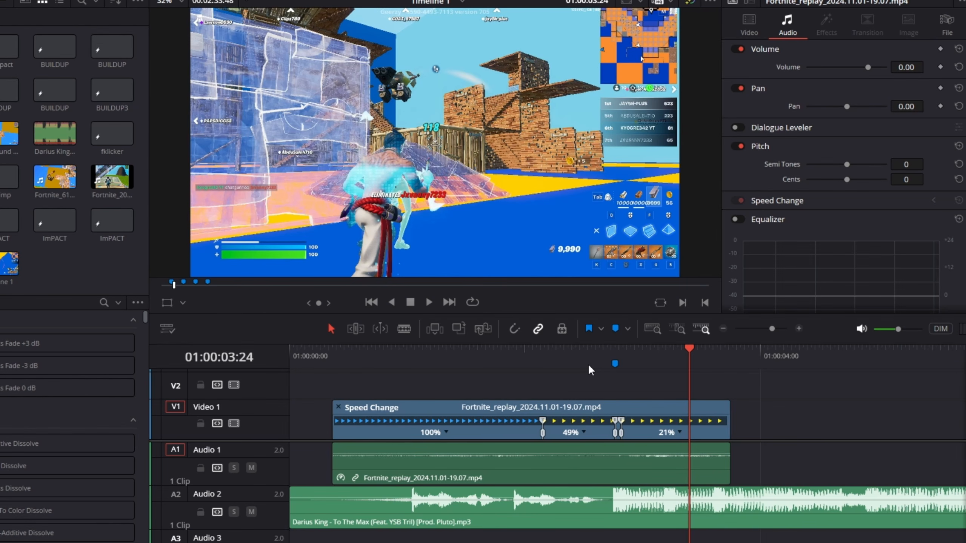
key("space")
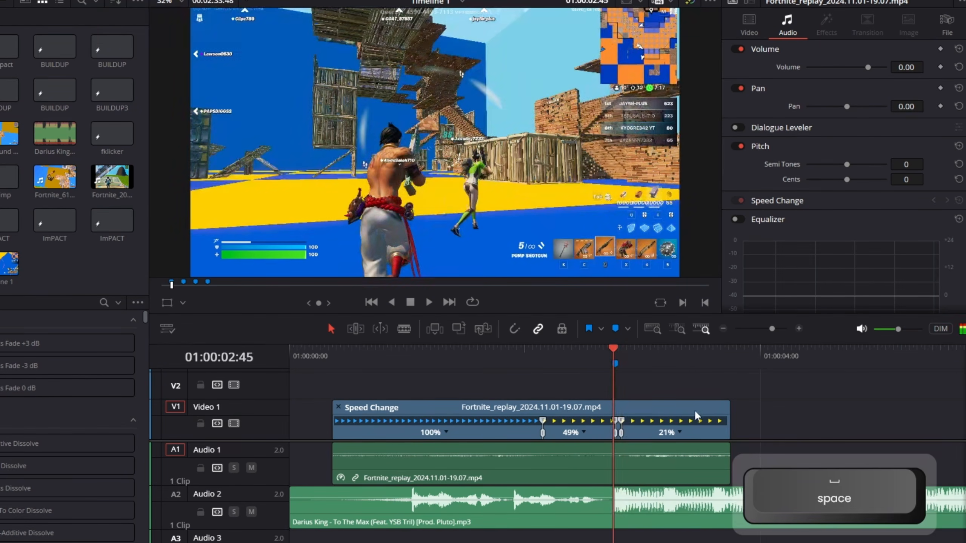
left_click_drag(728, 403, 768, 431)
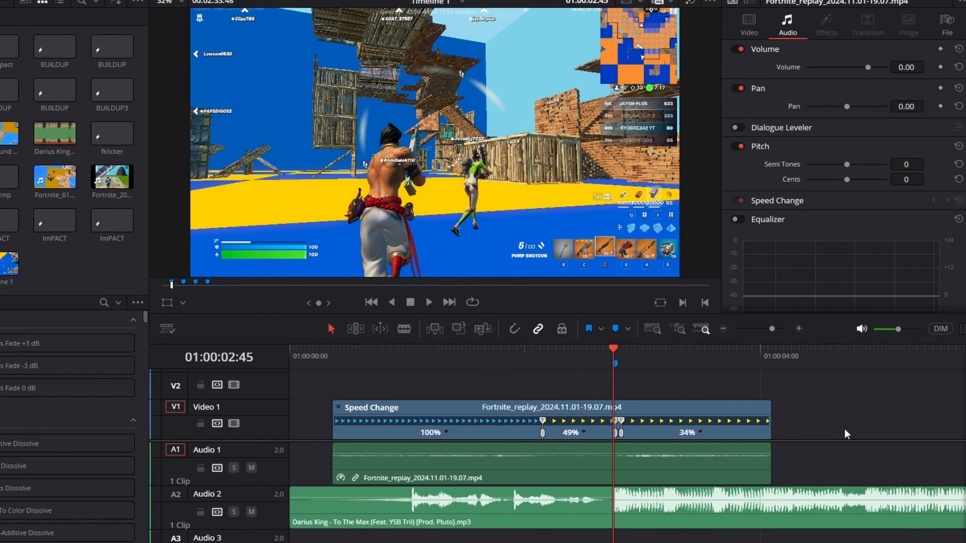
key("space")
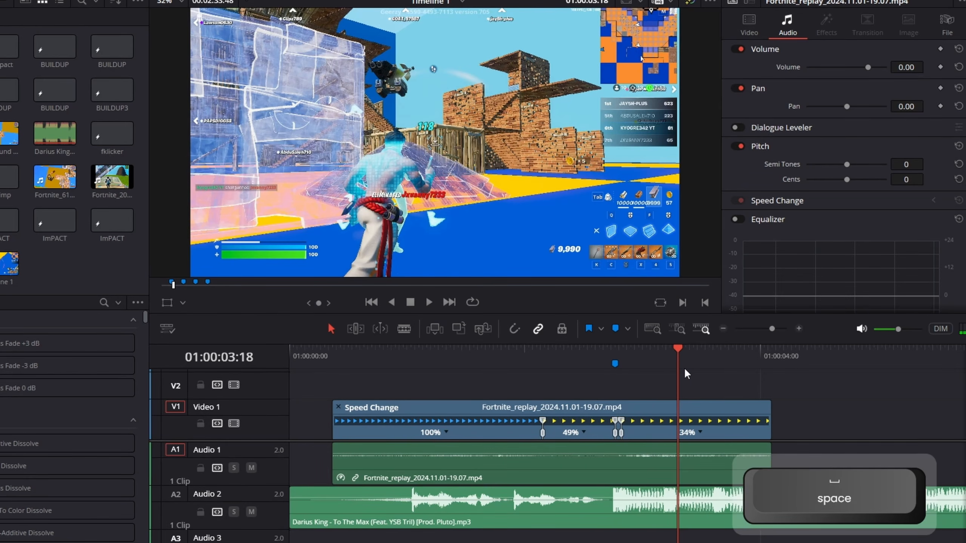
Step: Add a speed point at 01:00:01:46 and slow the section leading up to the elimination shot to 38%
left_click_drag(684, 367, 489, 361)
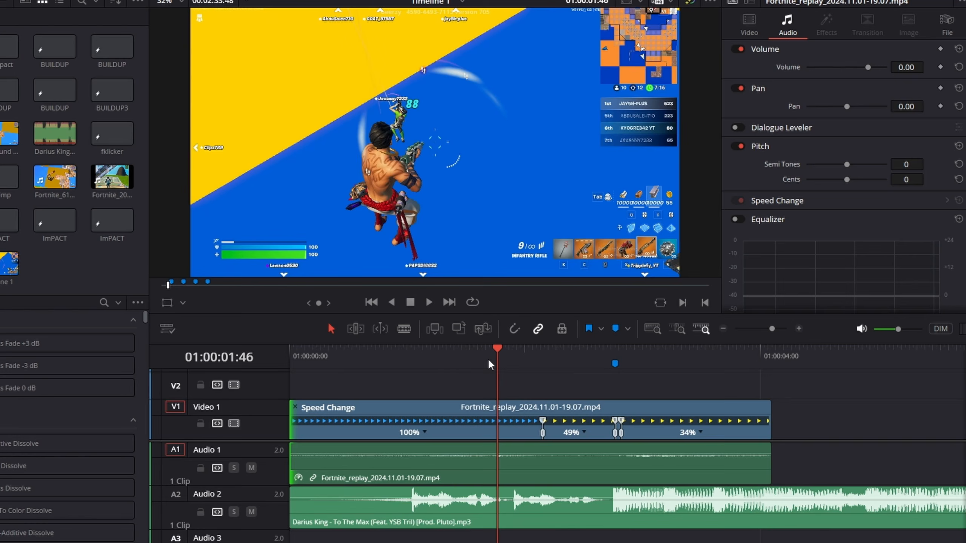
left_click(424, 434)
left_click(446, 454)
left_click_drag(543, 421, 502, 422)
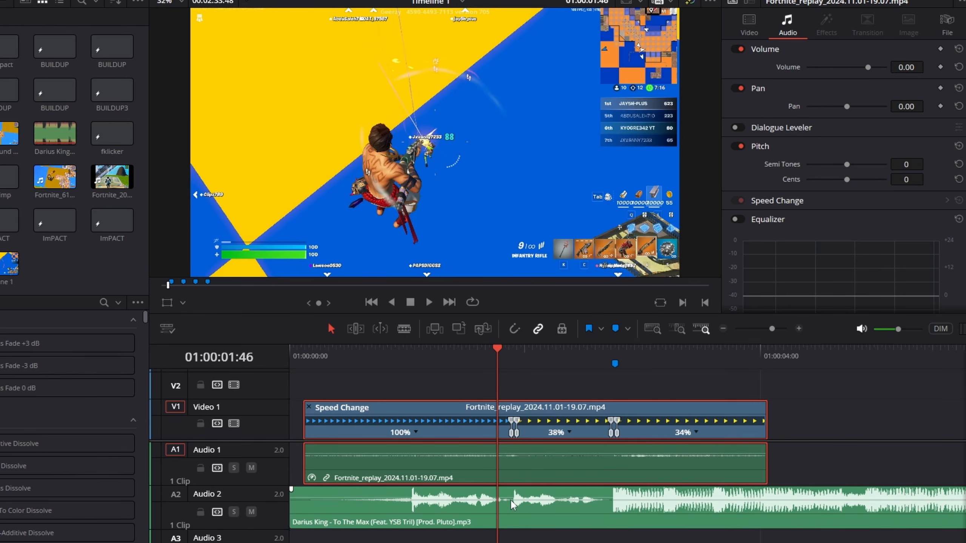
Step: Play back the ramped clip and spread each pair of speed points slightly apart, bringing the middle section to 41%
key("space")
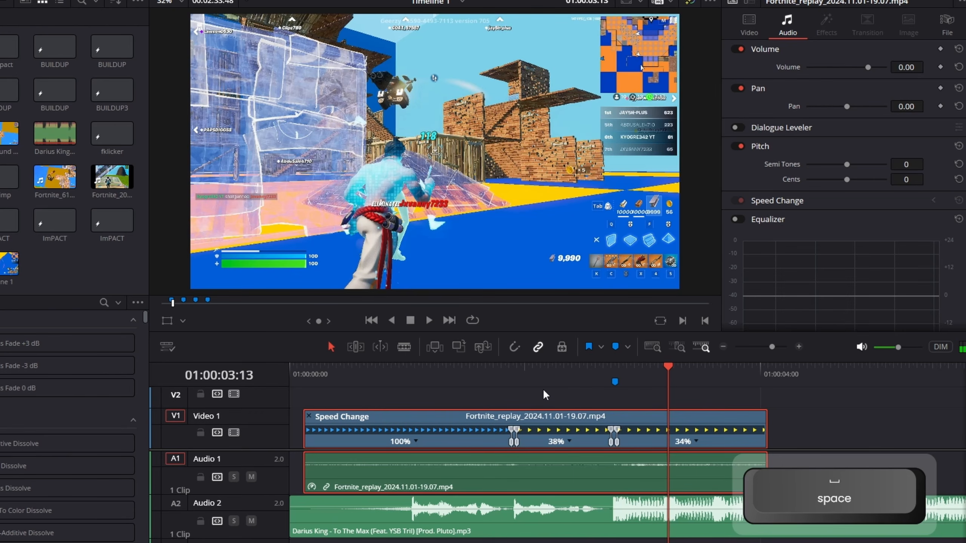
left_click_drag(518, 427, 523, 428)
key("space")
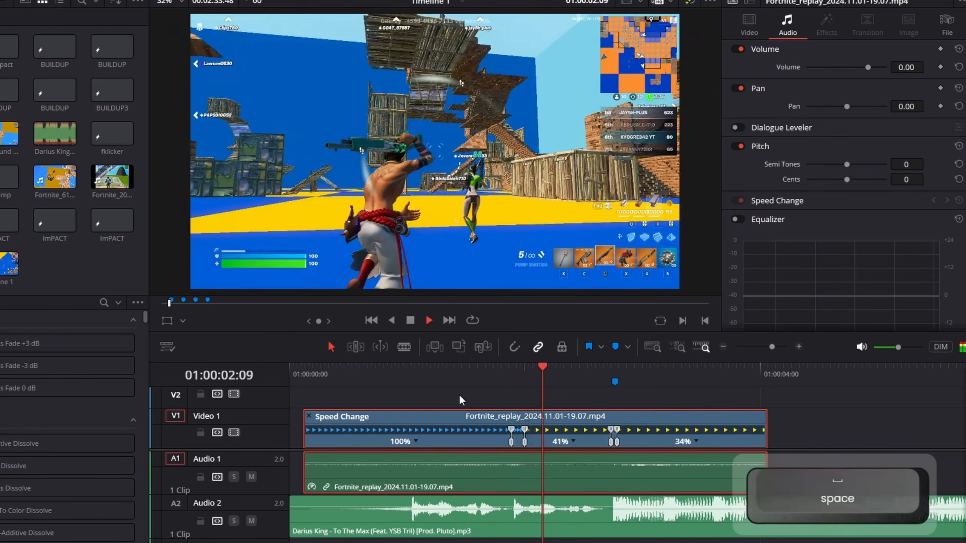
key("space")
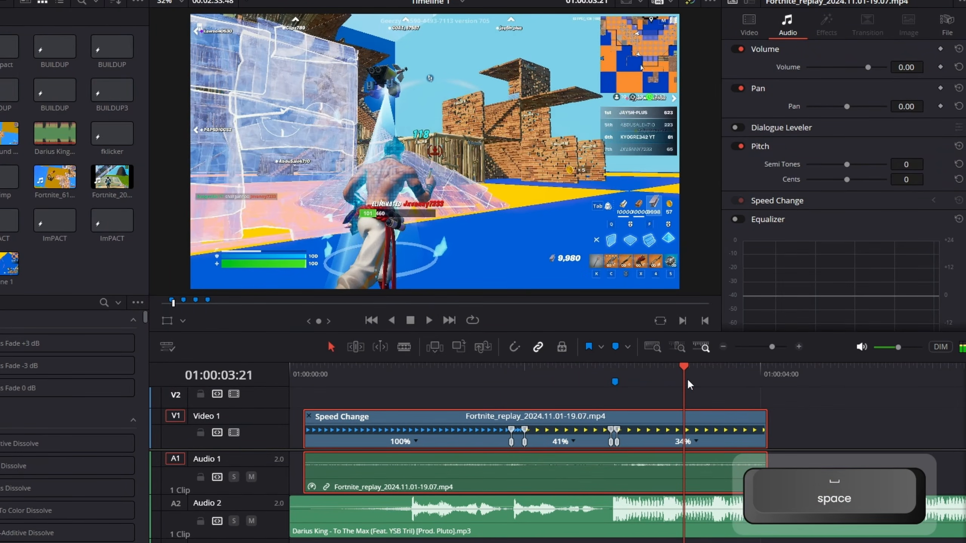
left_click_drag(621, 445, 623, 445)
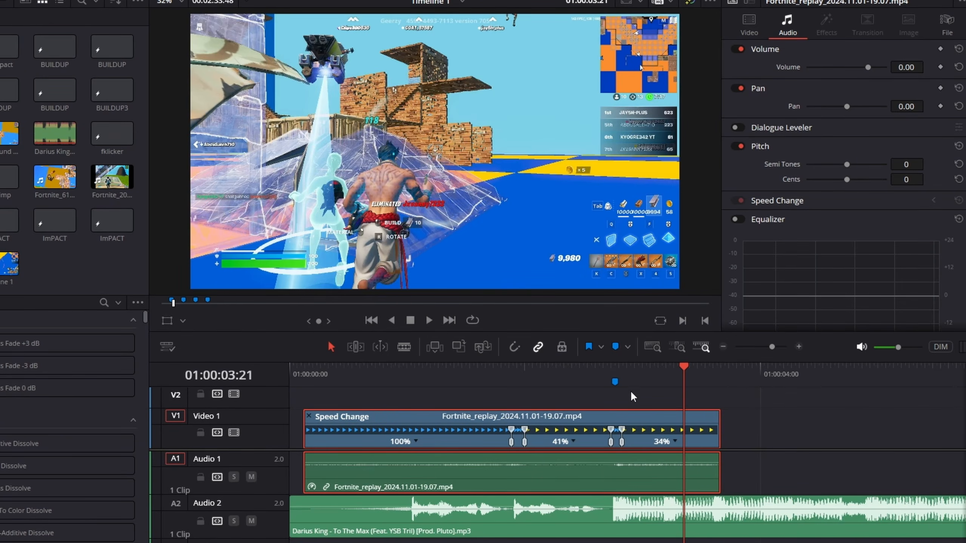
Step: Show the clip's retime curve, enlarge its graph, and display only Retime Speed by turning off Retime Frame
key("ctrl+shift+r")
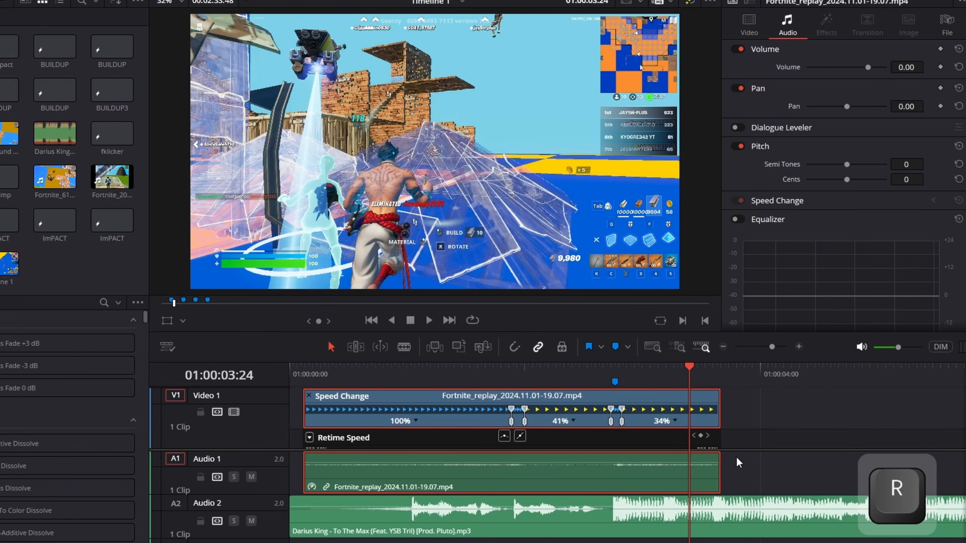
left_click_drag(740, 451, 739, 511)
scroll(729, 478, "down", 1)
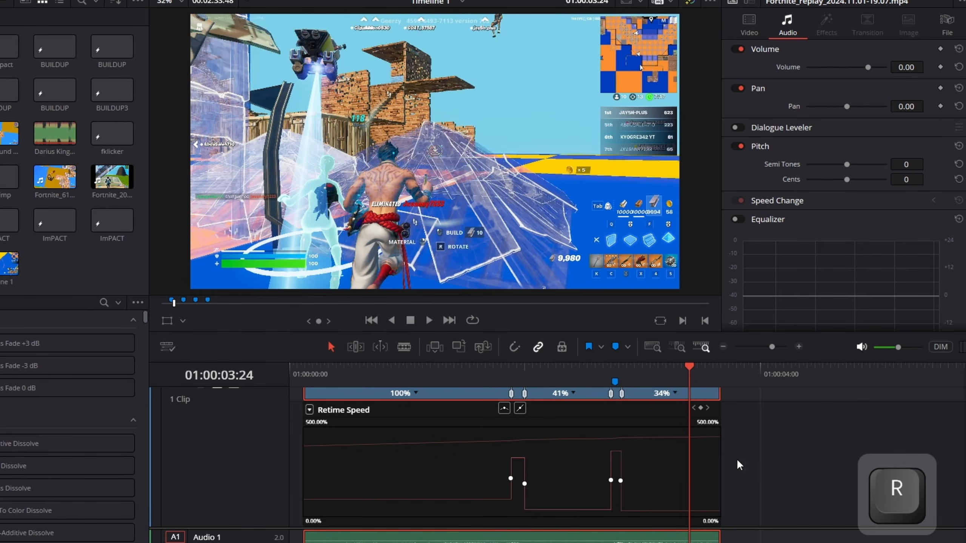
left_click(309, 410)
left_click(433, 421)
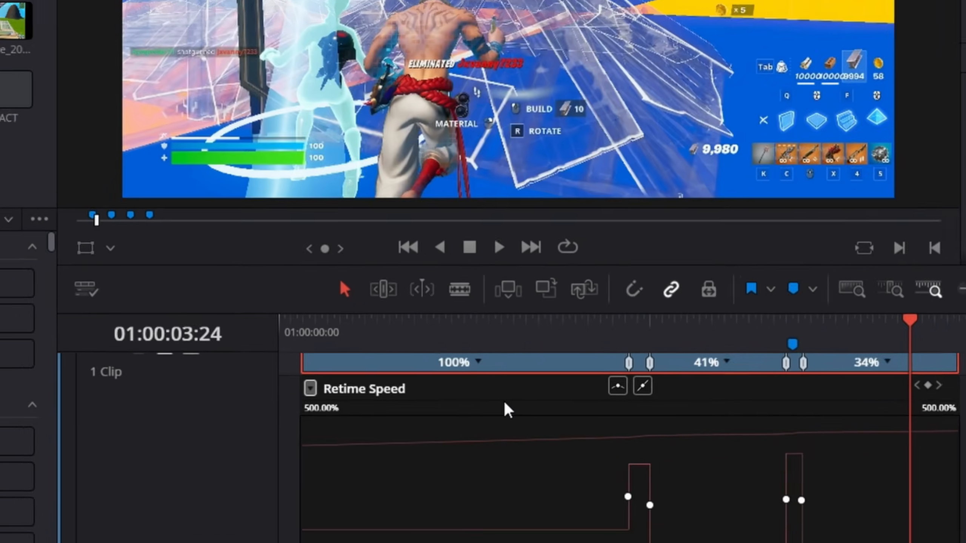
left_click(311, 409)
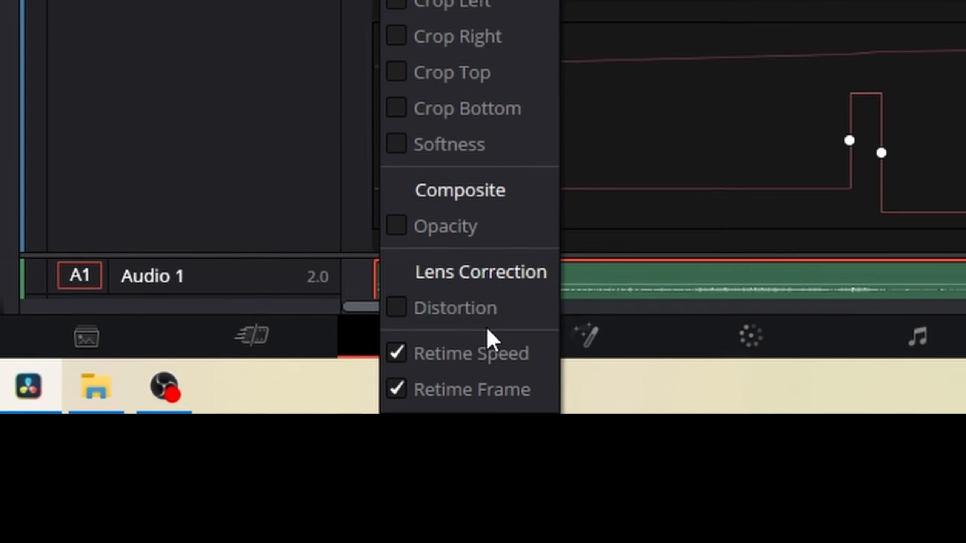
left_click(395, 371)
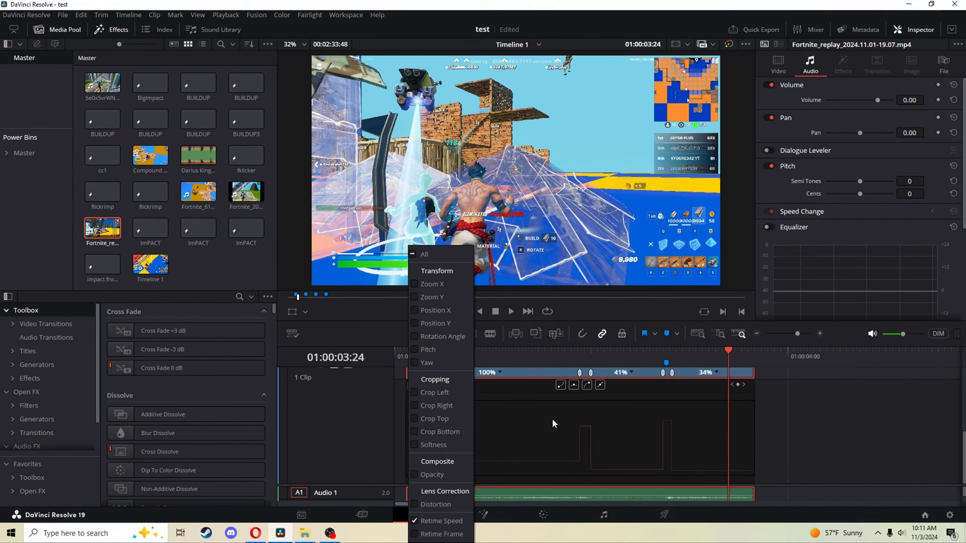
left_click(917, 99)
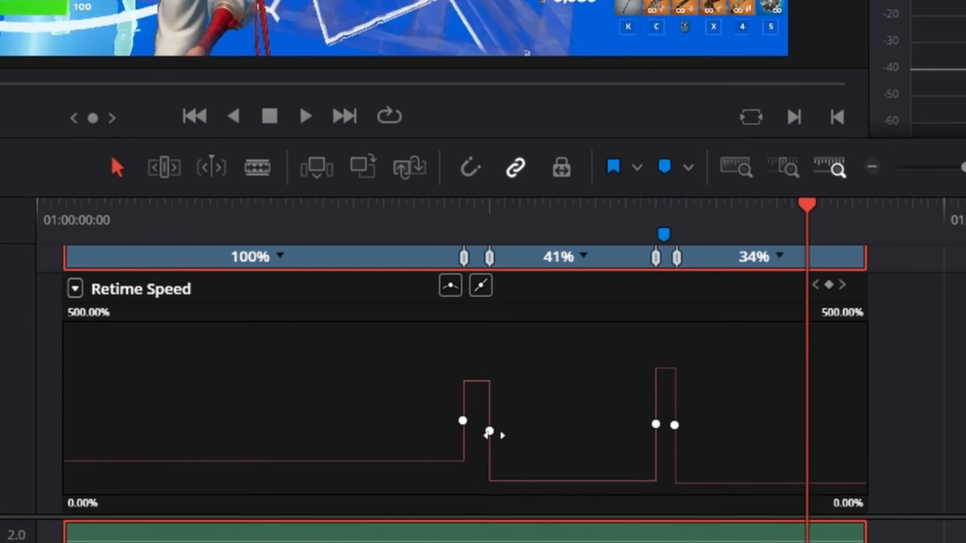
Step: Smooth the retime curve points at the start and end of the 41% section, and lengthen the end point's ease handles
left_click(489, 431)
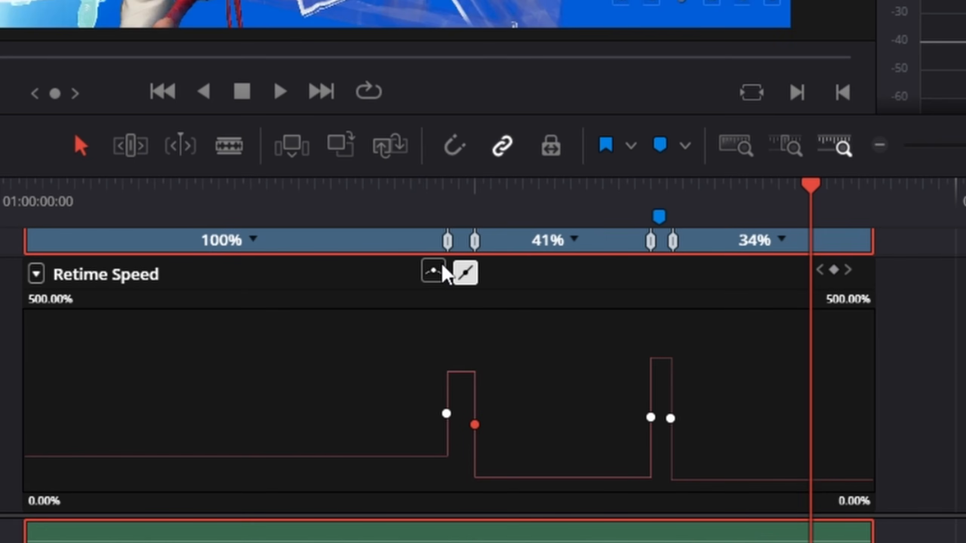
left_click(450, 285)
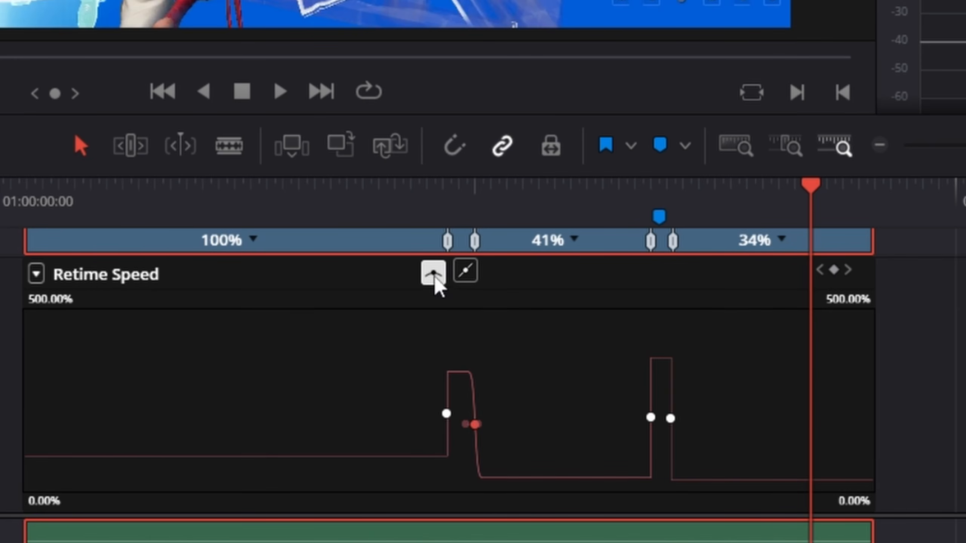
left_click(651, 417)
left_click(429, 274)
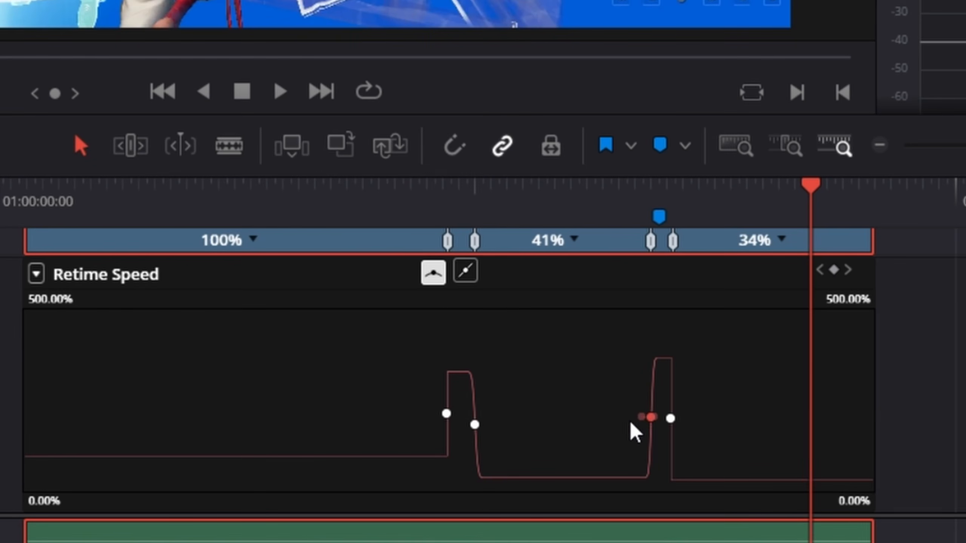
left_click_drag(642, 418, 597, 414)
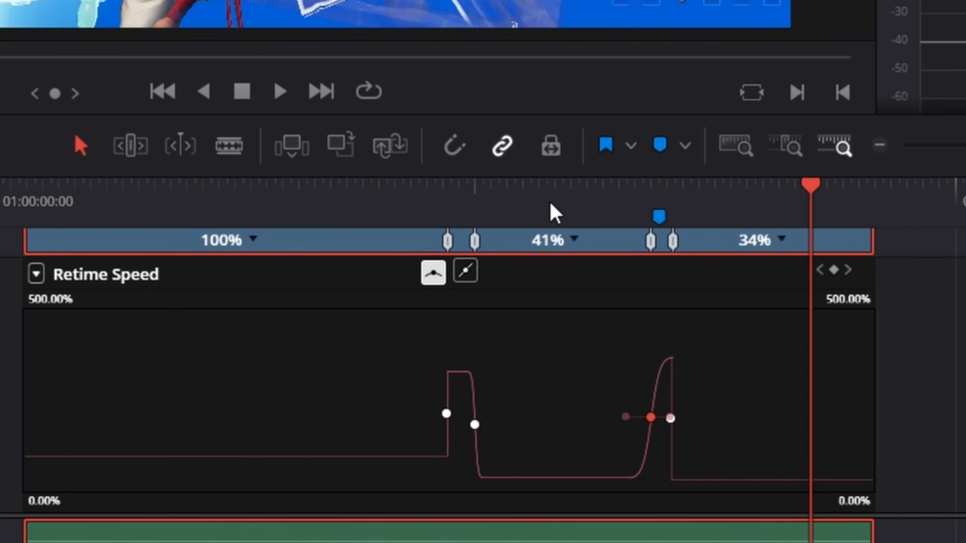
Step: Deselect the curve point, scrub through the ramped clip, and hide the retime curve
left_click(345, 214)
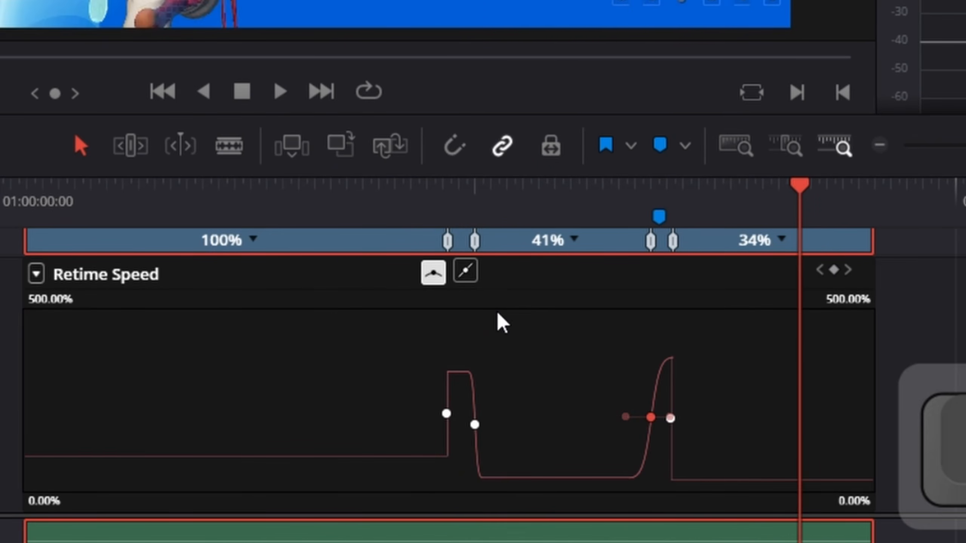
left_click(497, 311)
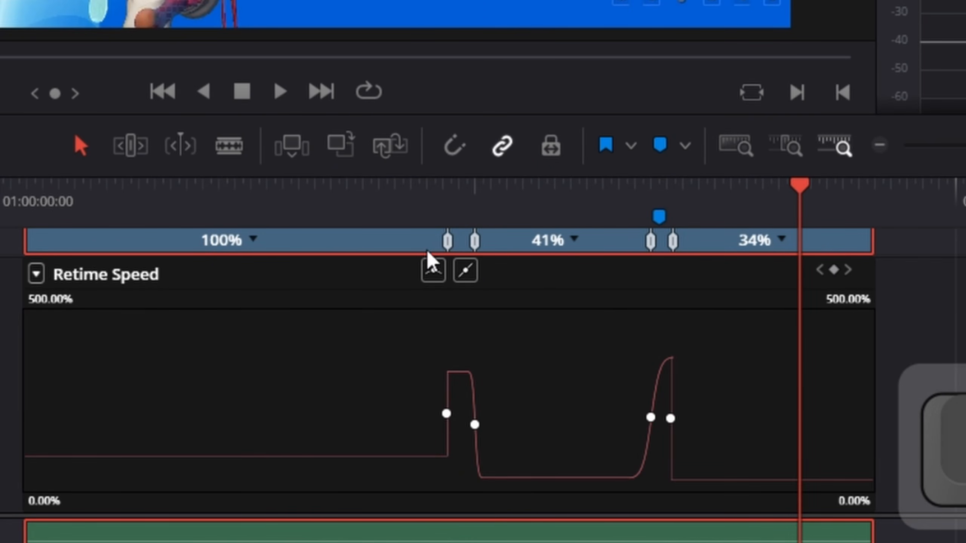
key("r")
left_click_drag(778, 200, 570, 212)
left_click(482, 425)
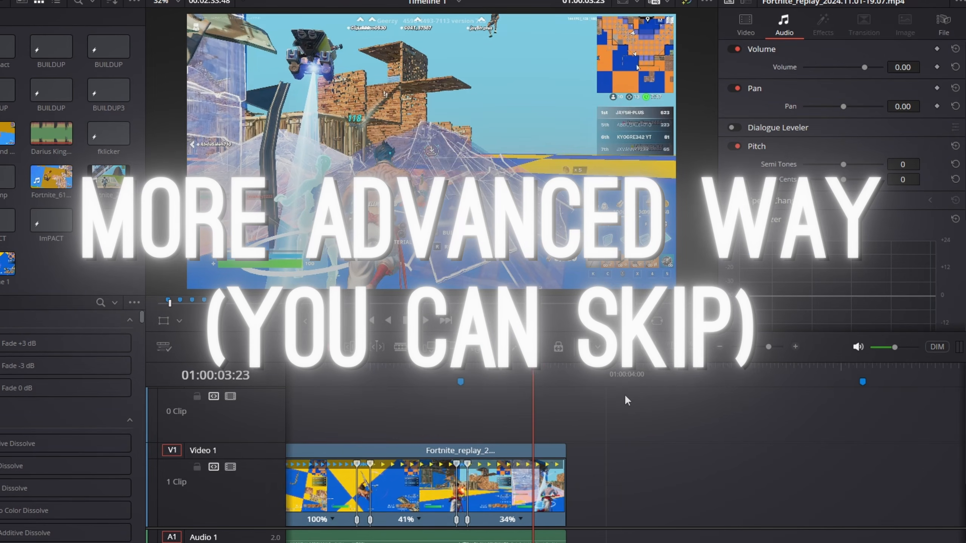
Step: Play the music from the marker just after 01:00:06:09 and add markers on the next two beats
key("space")
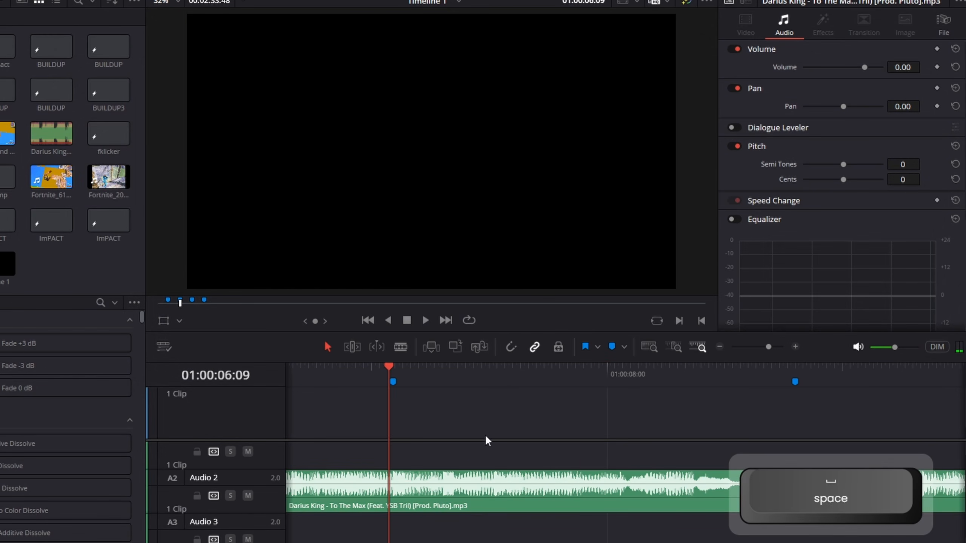
left_click(500, 475)
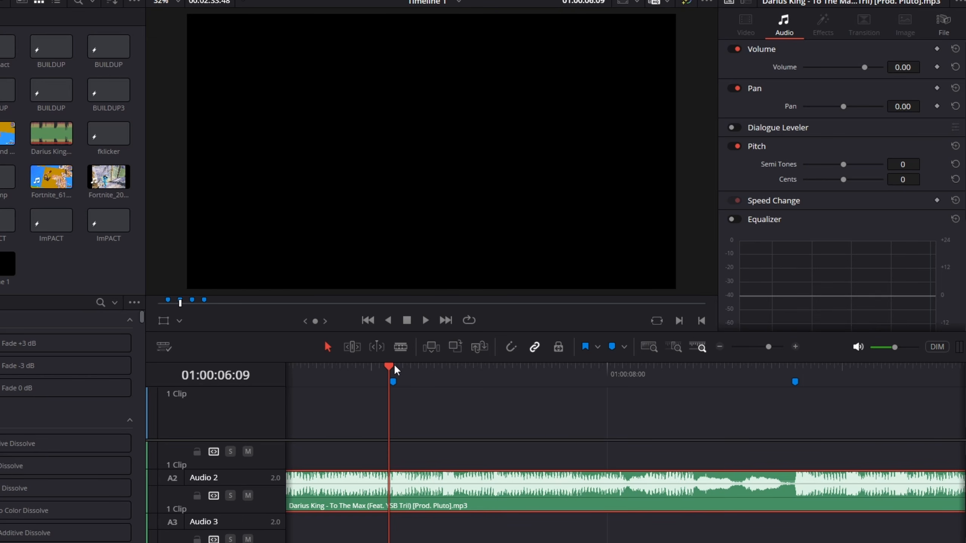
mouse_move(395, 367)
left_mouse_down()
mouse_move(409, 370)
mouse_move(411, 361)
mouse_move(384, 355)
left_mouse_up()
key("space")
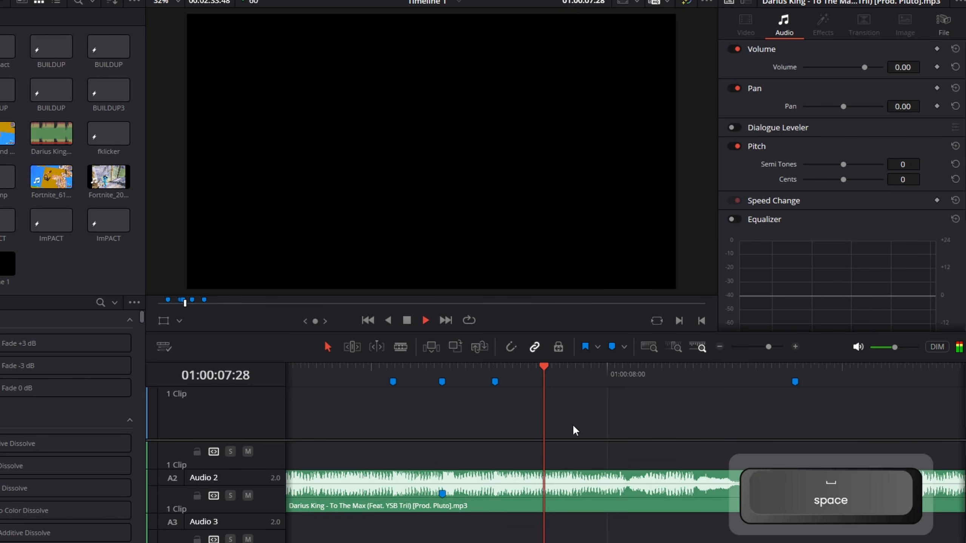
key("space")
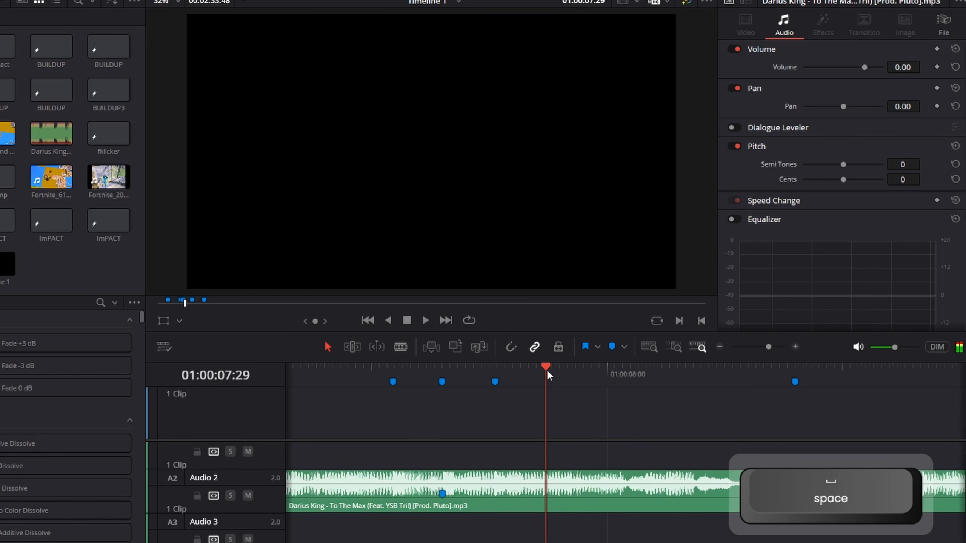
left_click_drag(547, 369, 528, 381)
Step: Place the Fortnite_61 gameplay clip on Video 1 after the first clip, unlink its audio, and delete that audio
scroll(551, 423, "left", 10)
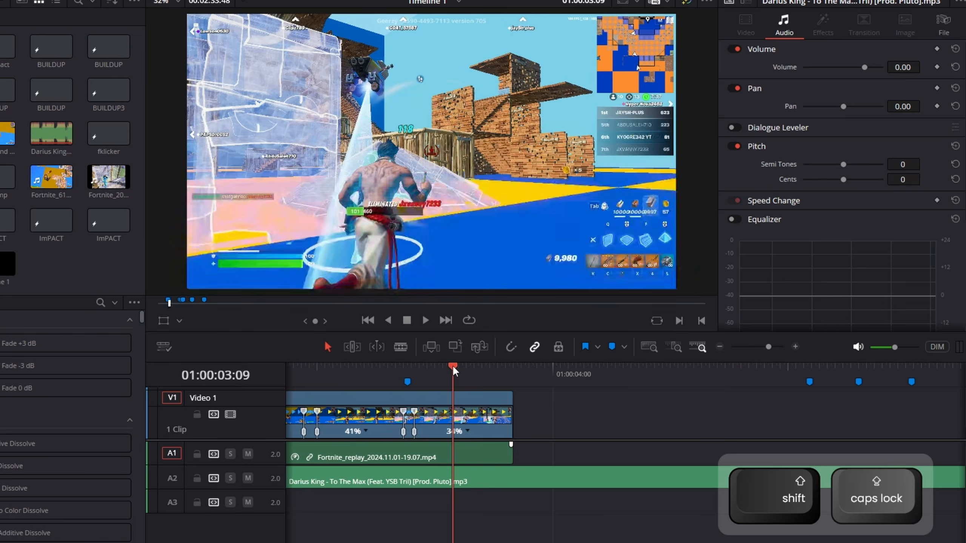
left_click_drag(453, 369, 427, 345)
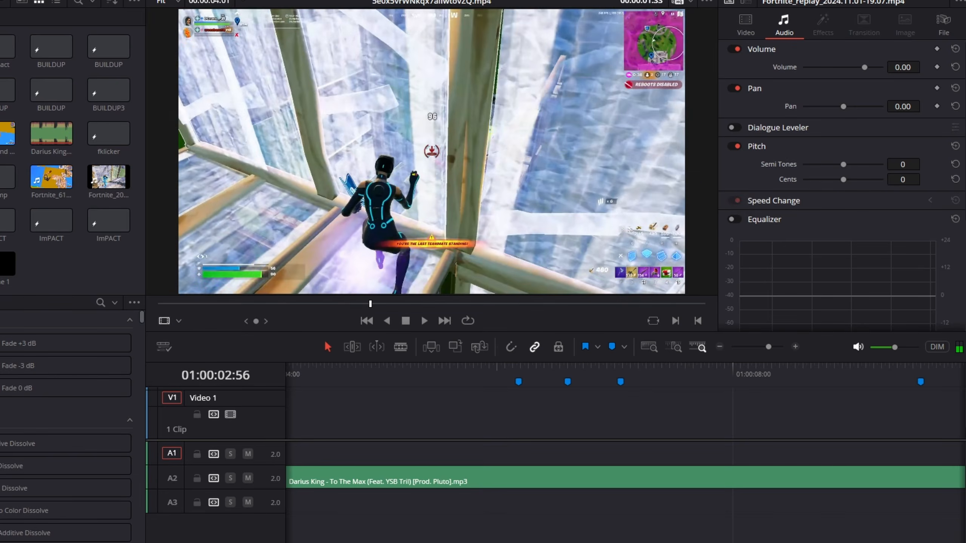
left_click_drag(51, 177, 400, 391)
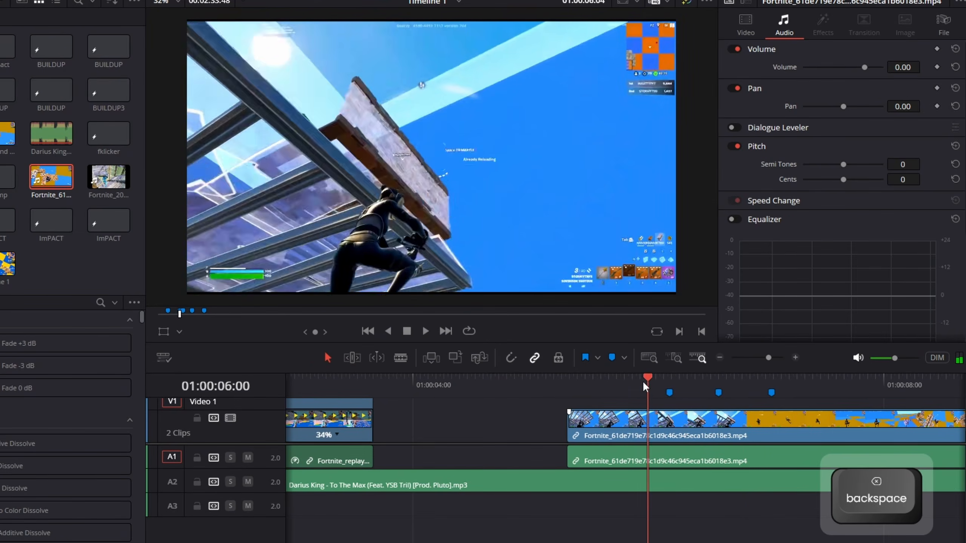
left_click_drag(643, 383, 642, 384)
left_click(612, 436)
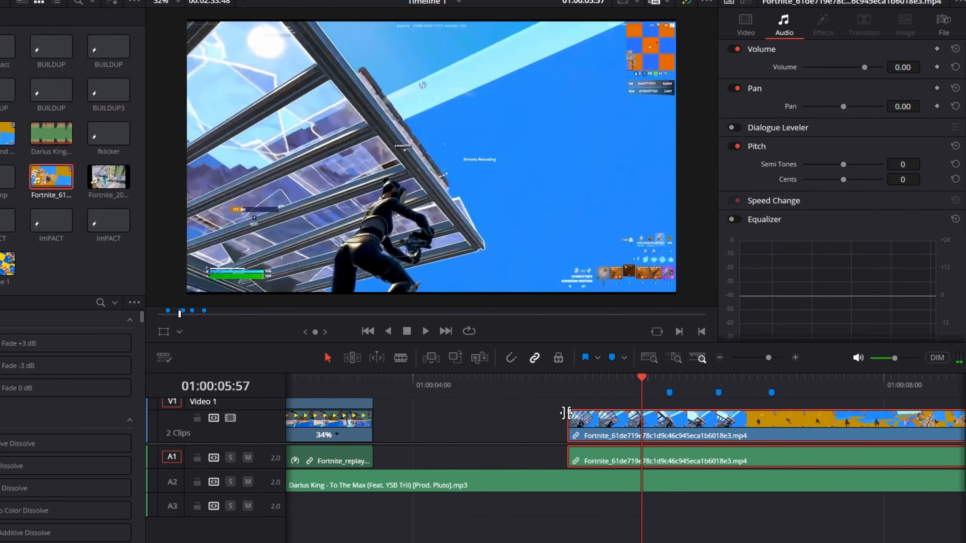
left_click(530, 360)
left_click(578, 458)
key("BackSpace")
Step: Align the new clip's elimination shot with the marker at 01:00:06:36 and adjust its start to meet the previous clip
left_click_drag(711, 384, 718, 384)
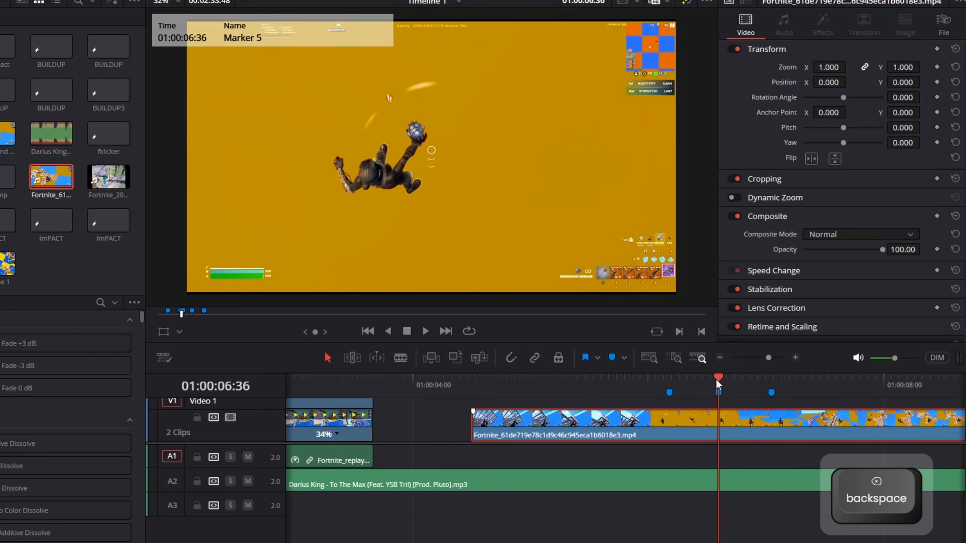
left_click_drag(822, 426, 786, 425)
left_click_drag(438, 419, 755, 420)
left_click_drag(916, 426, 661, 426)
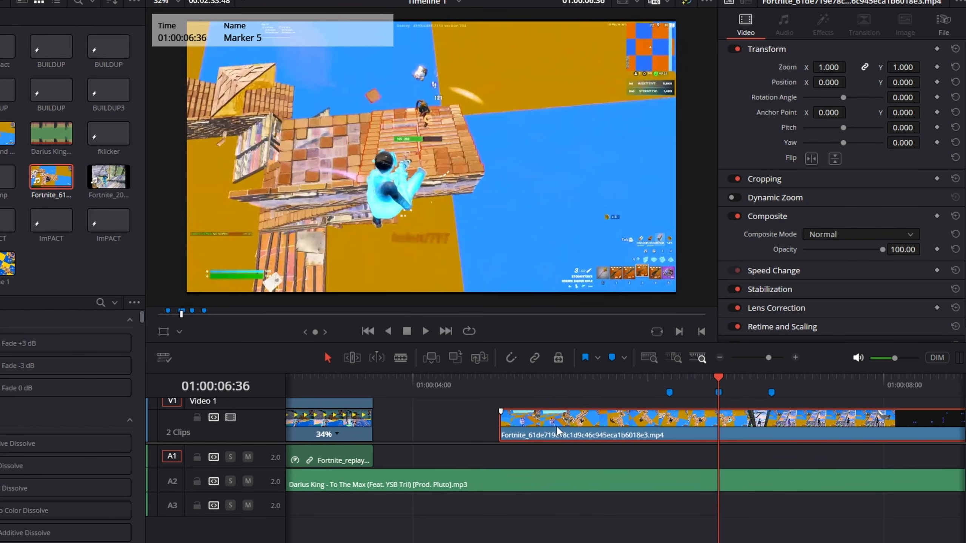
key("n")
left_click_drag(510, 434, 384, 434)
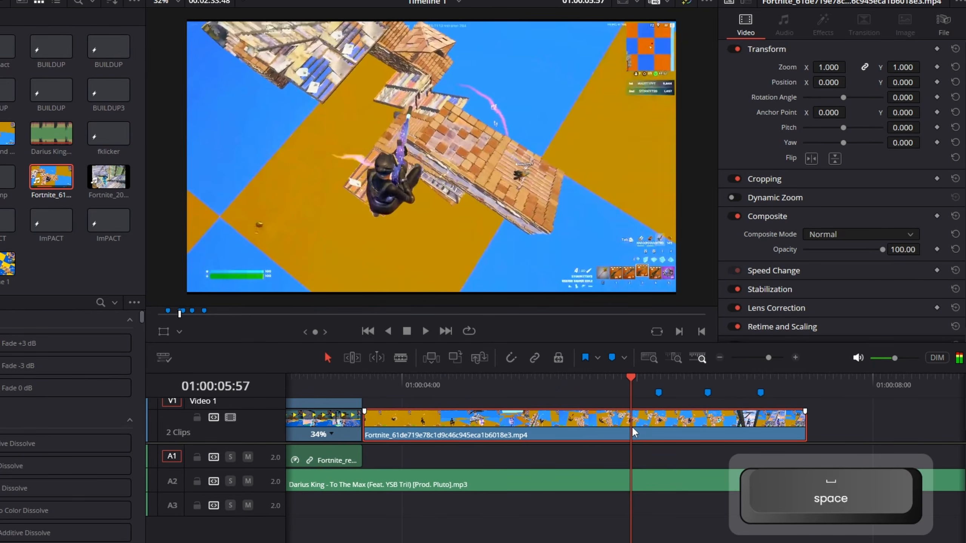
Step: Turn the adjusted gameplay clip into a compound clip and open it on the Fusion page
key("c")
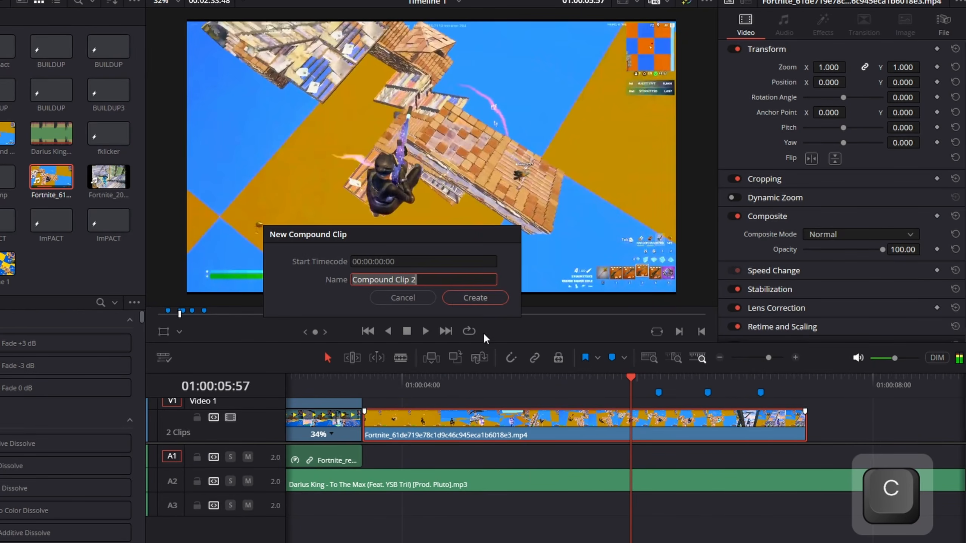
left_click(459, 298)
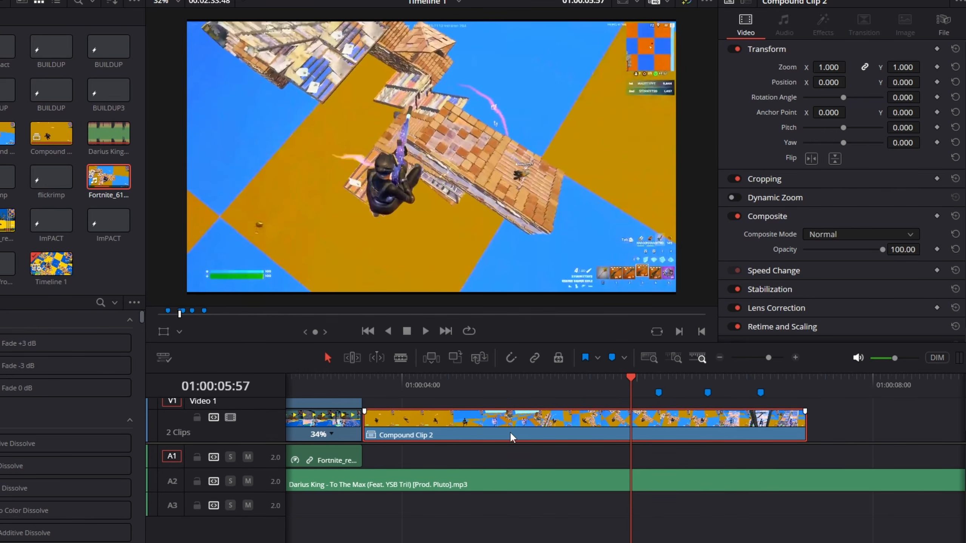
key("f")
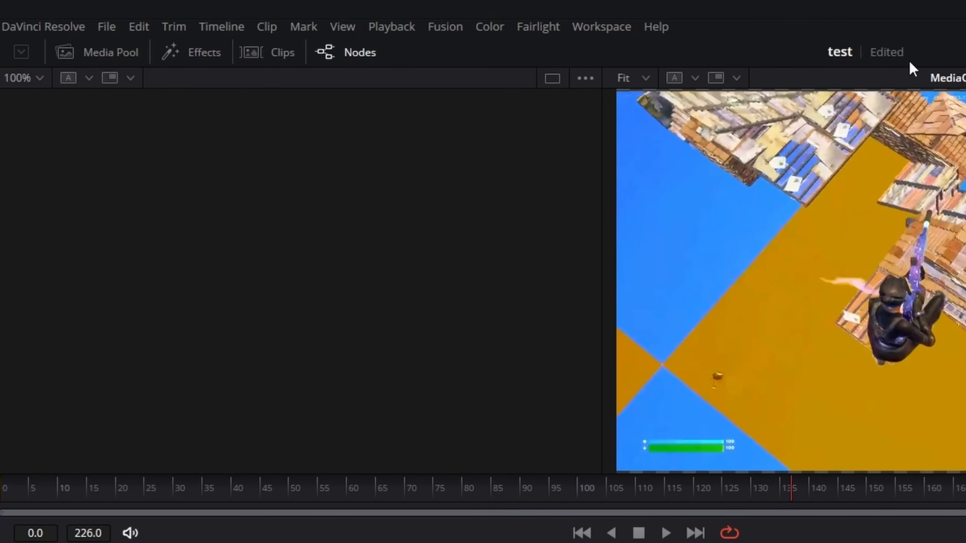
left_click(114, 53)
left_click(124, 52)
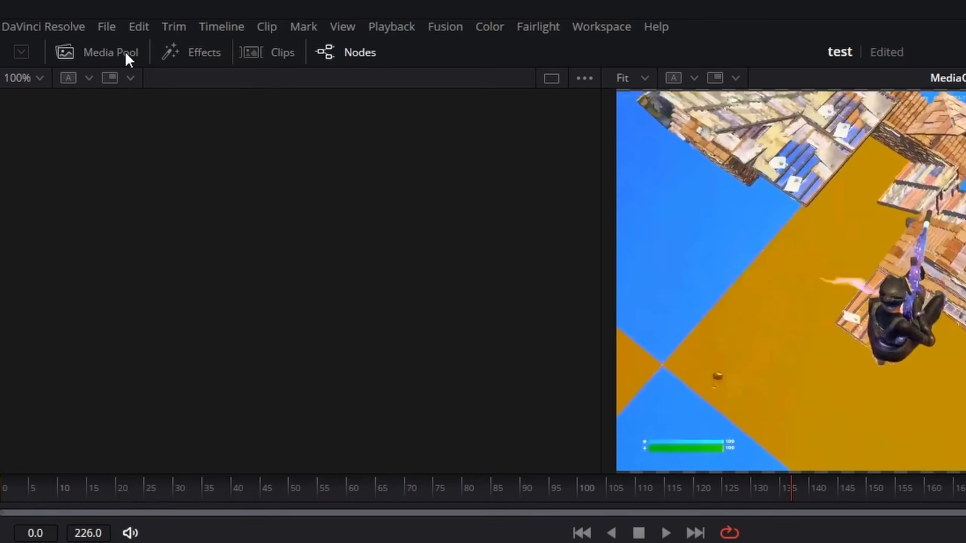
left_click(186, 50)
left_click(183, 49)
left_click(183, 48)
left_click(183, 49)
left_click(96, 54)
left_click_drag(163, 251, 333, 385)
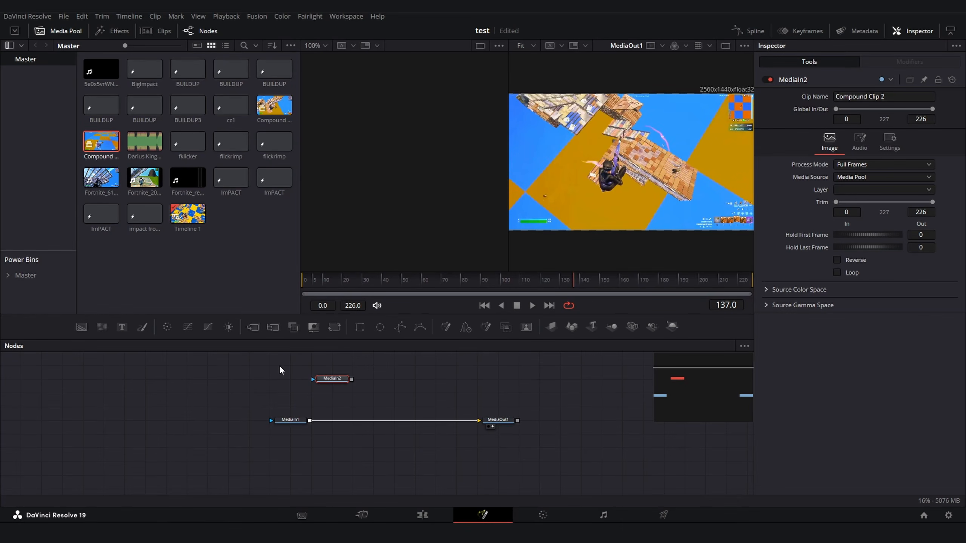
key("BackSpace")
Step: Show the Effects library and the strip of timeline clips on the Fusion page
left_click(113, 30)
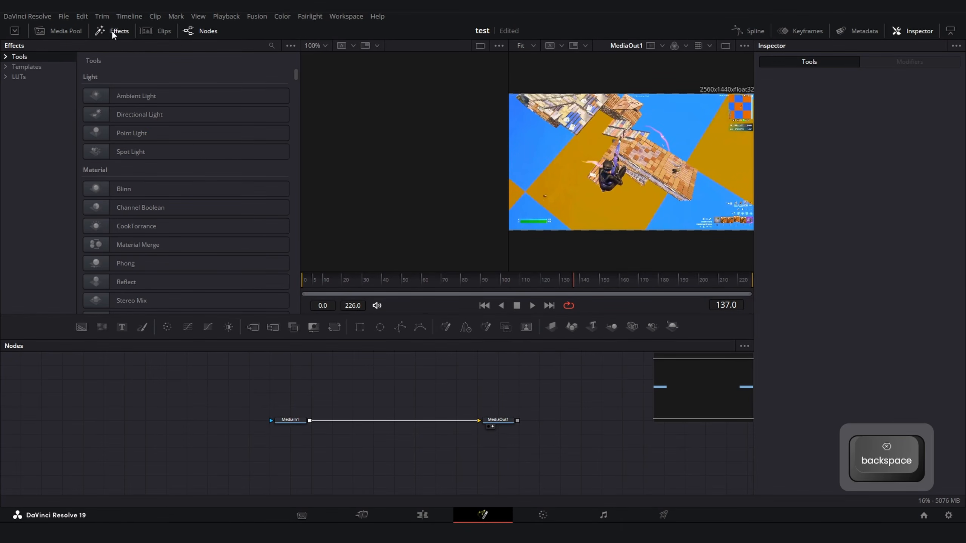
left_click(112, 31)
left_click(113, 30)
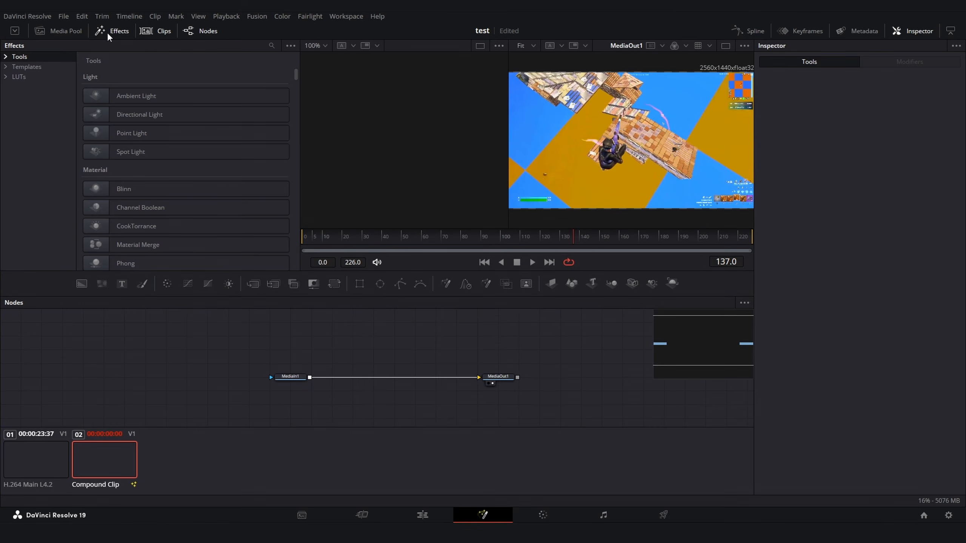
Step: Hide the strip of timeline clips and toggle the node editor's visibility, leaving it shown
left_click(156, 31)
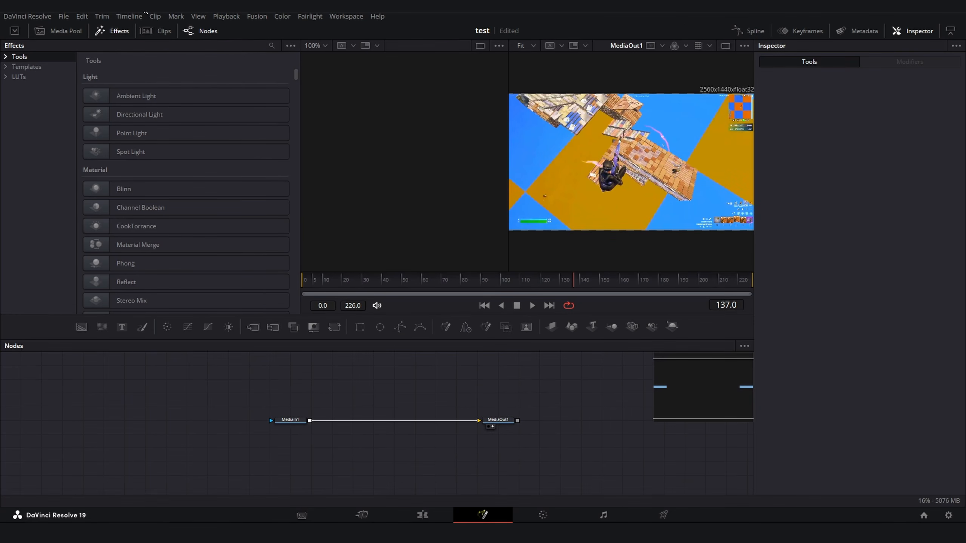
left_click(193, 27)
left_click(192, 29)
left_click(192, 29)
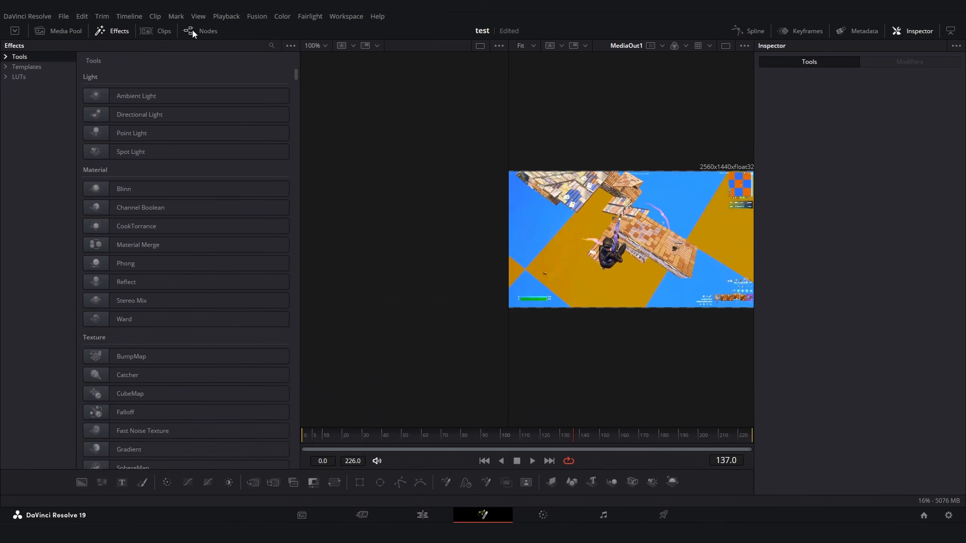
left_click(190, 28)
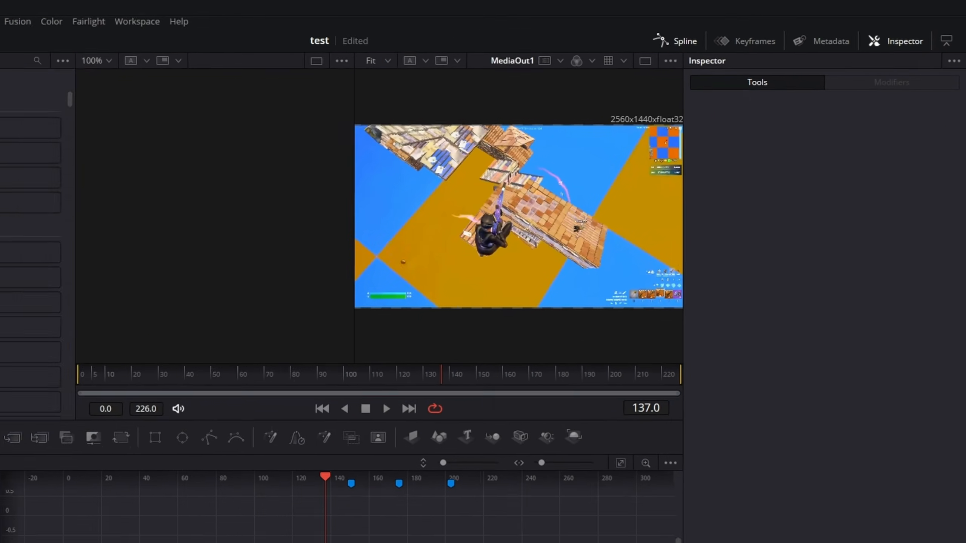
Step: Hide the Spline and Keyframes editors and keep the Inspector shown
left_click_drag(71, 360, 201, 368)
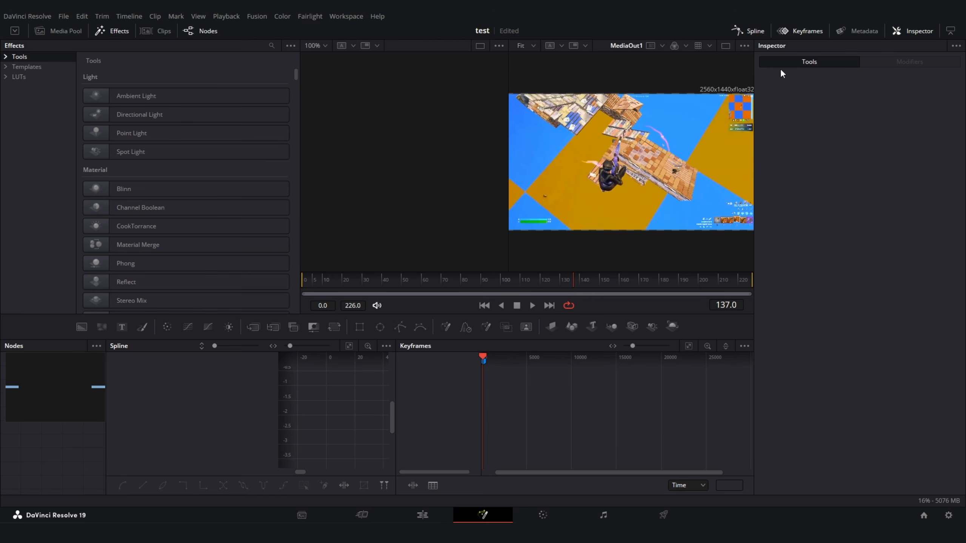
left_click(755, 31)
left_click(804, 31)
left_click(921, 31)
left_click(921, 31)
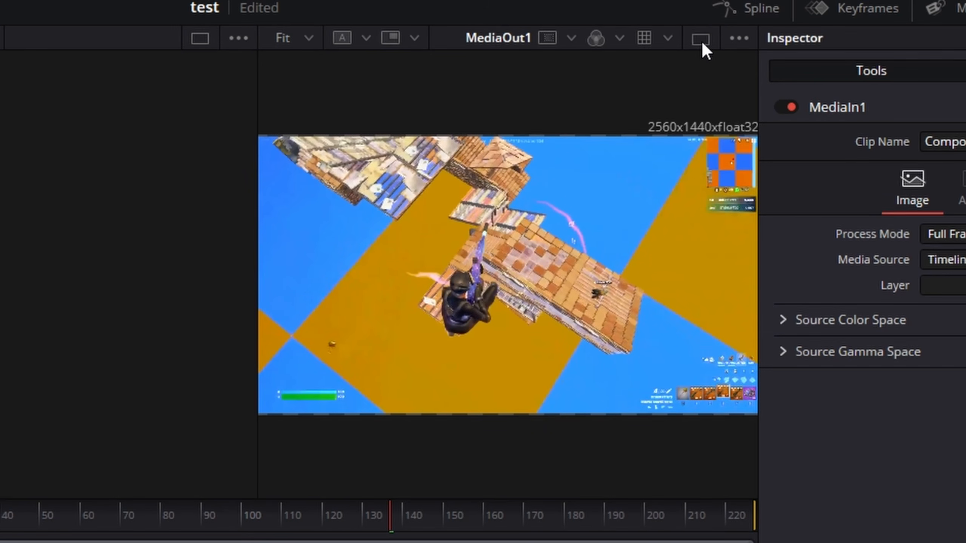
Step: Switch to a single viewer with the image fitted to it, and hide the Effects library
left_click(701, 39)
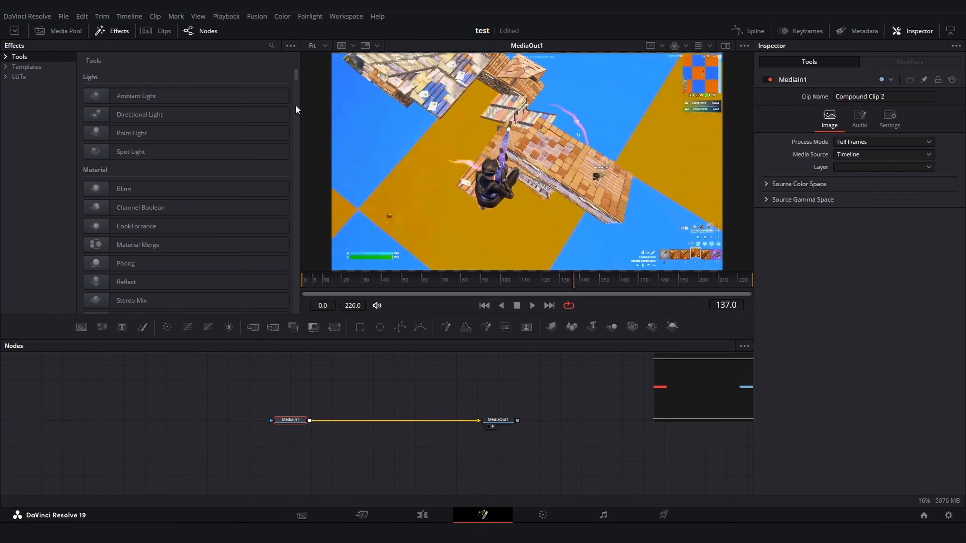
left_click_drag(434, 171, 466, 105)
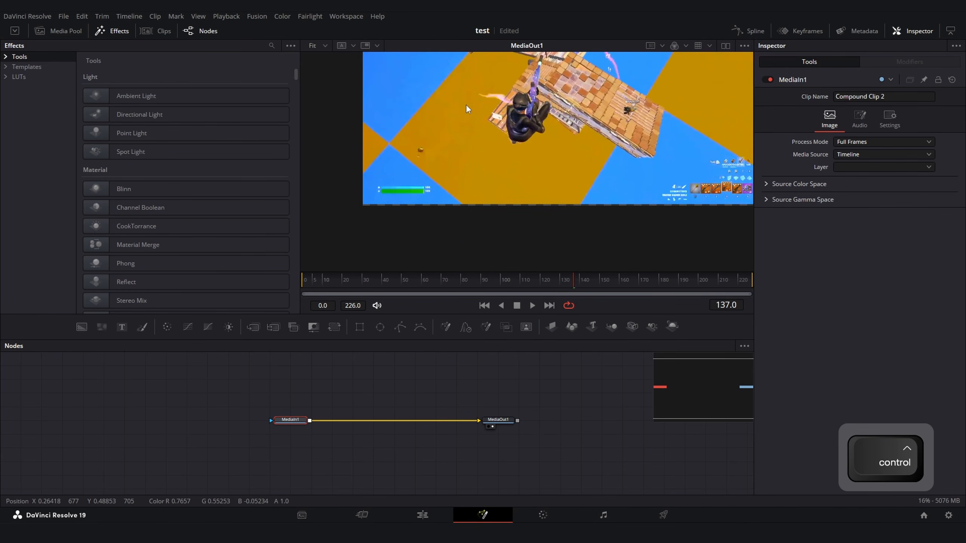
key("ctrl+f")
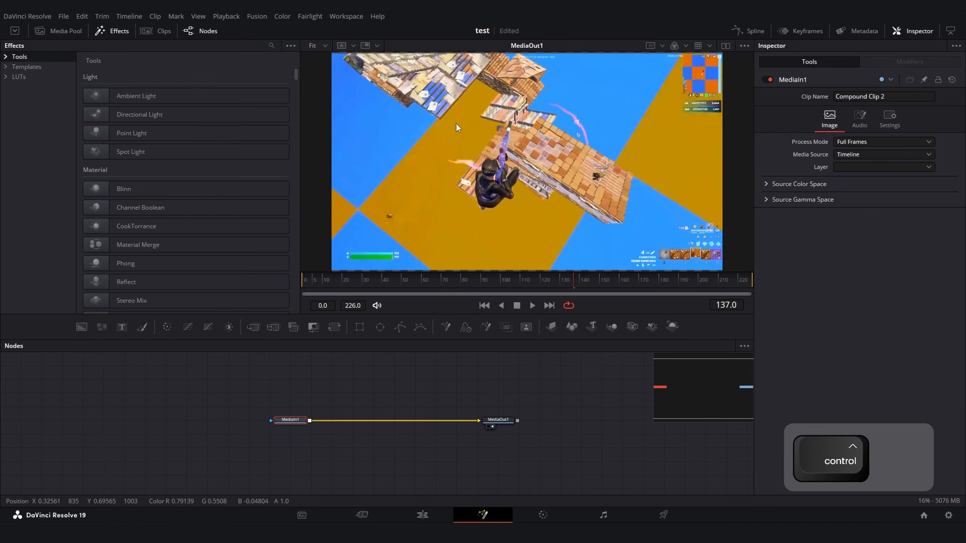
left_click(100, 32)
scroll(511, 375, "up", 3)
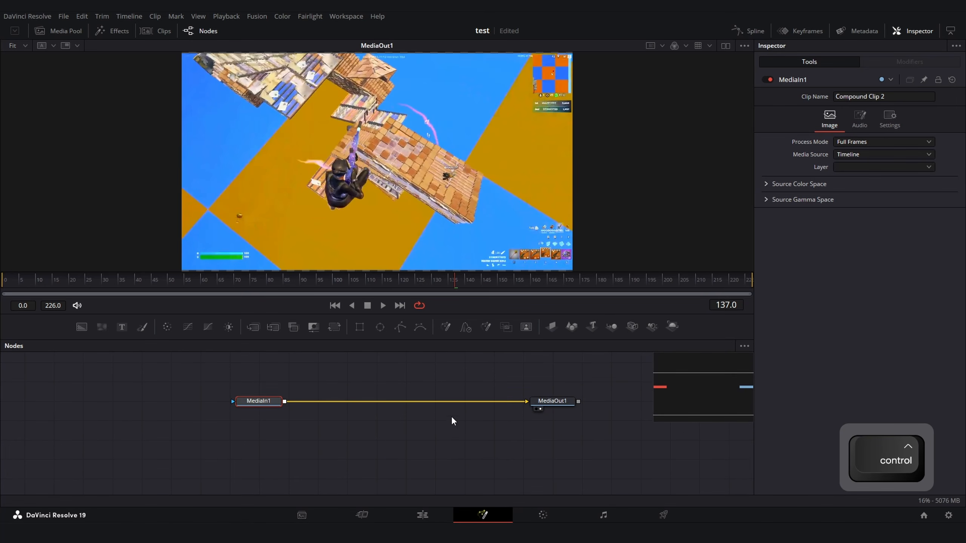
left_click(429, 442)
left_click_drag(429, 442, 405, 451)
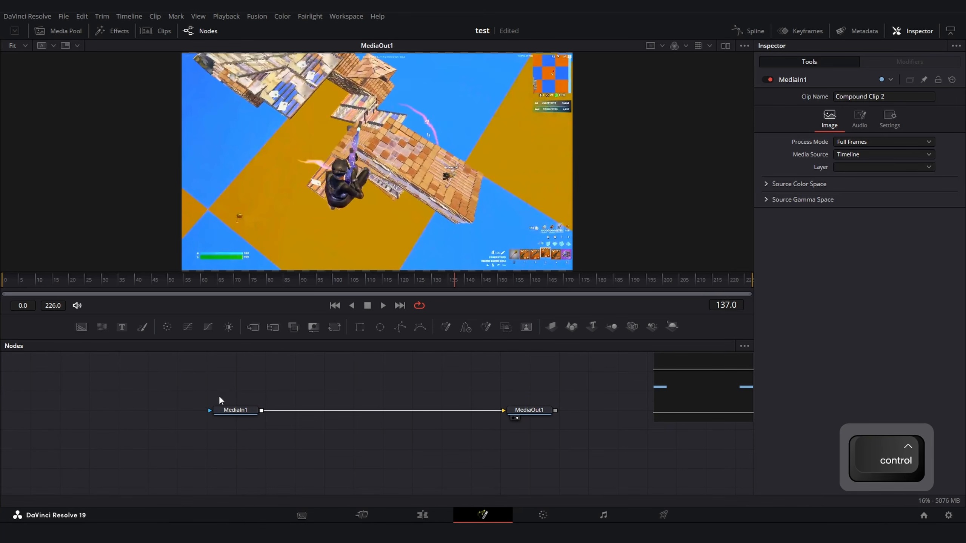
Step: Insert a Time Stretcher node between MediaIn1 and MediaOut1 and select it
left_click(235, 410)
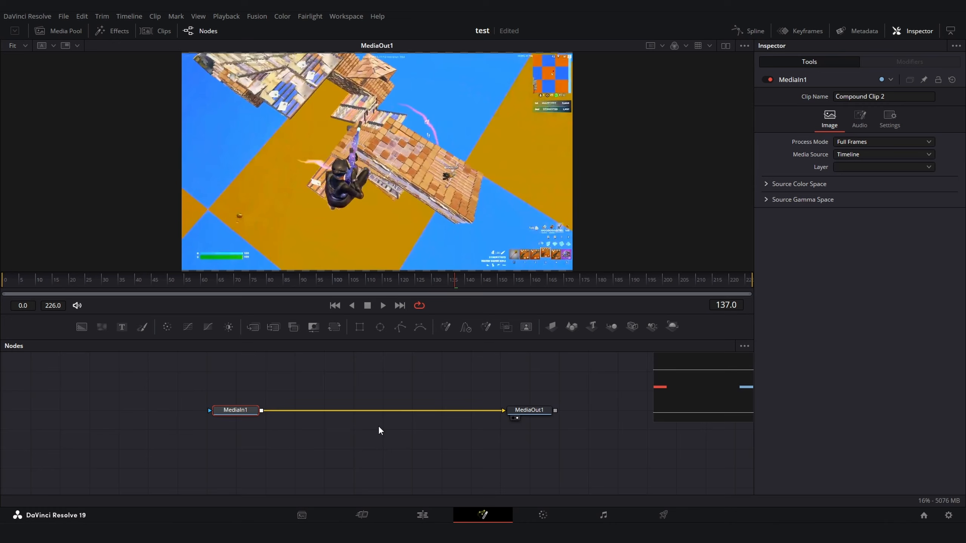
key("shift+space")
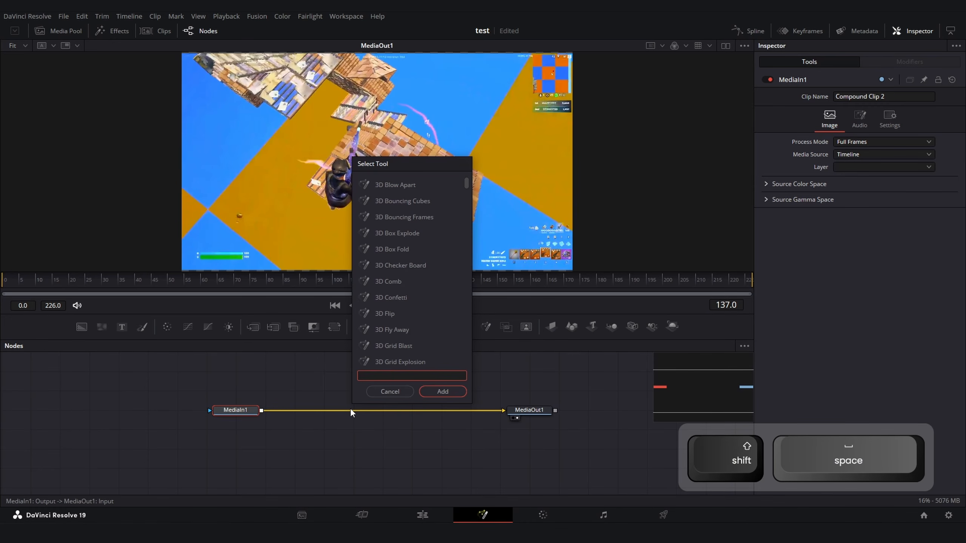
type("TIME STRET")
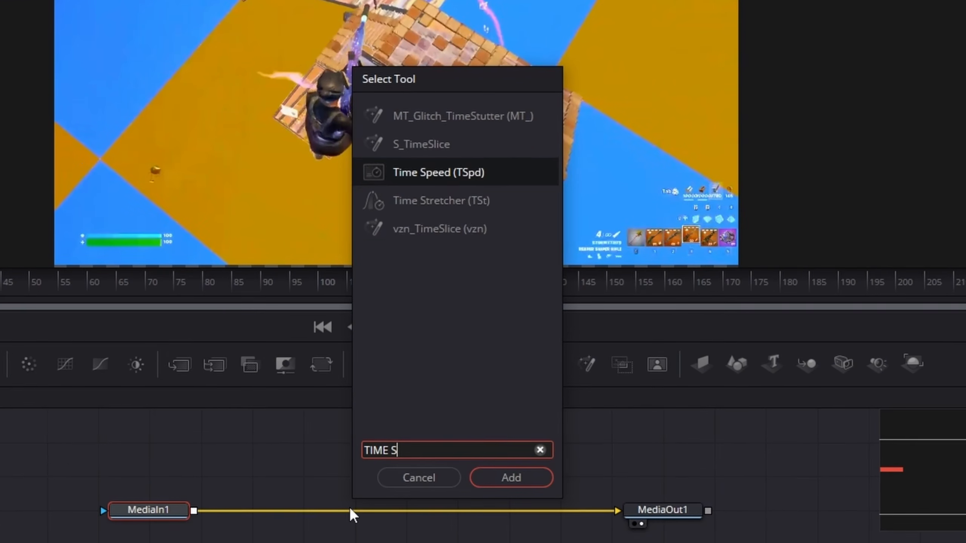
type("CHER")
key("Return")
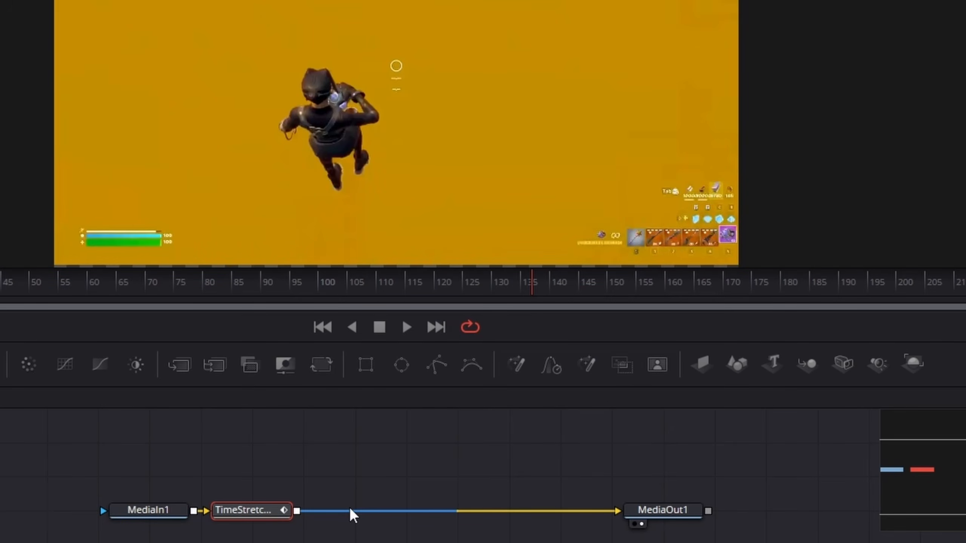
left_click(268, 510)
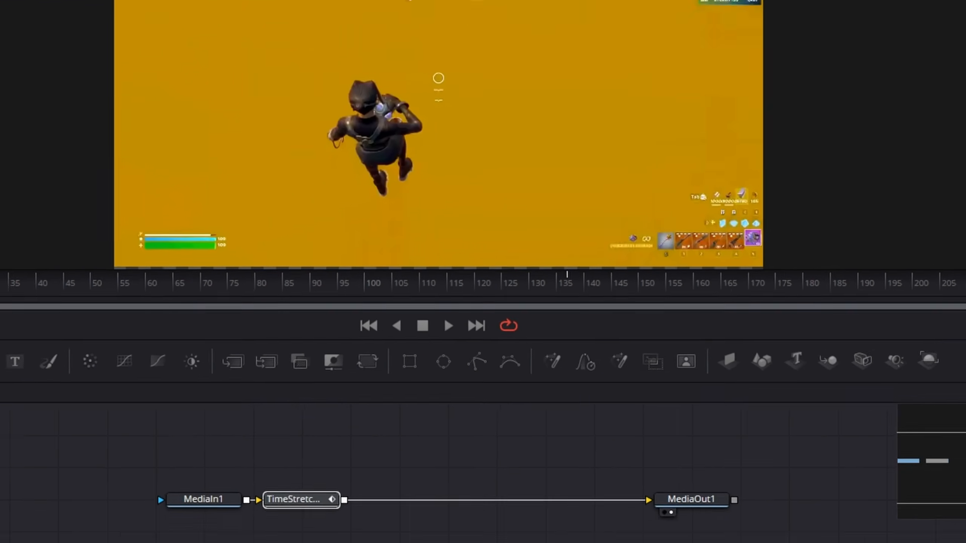
Step: Keyframe the Time Stretcher's Source Time at 0.0 on frame 0
left_click(401, 295)
left_click_drag(403, 301, 5, 297)
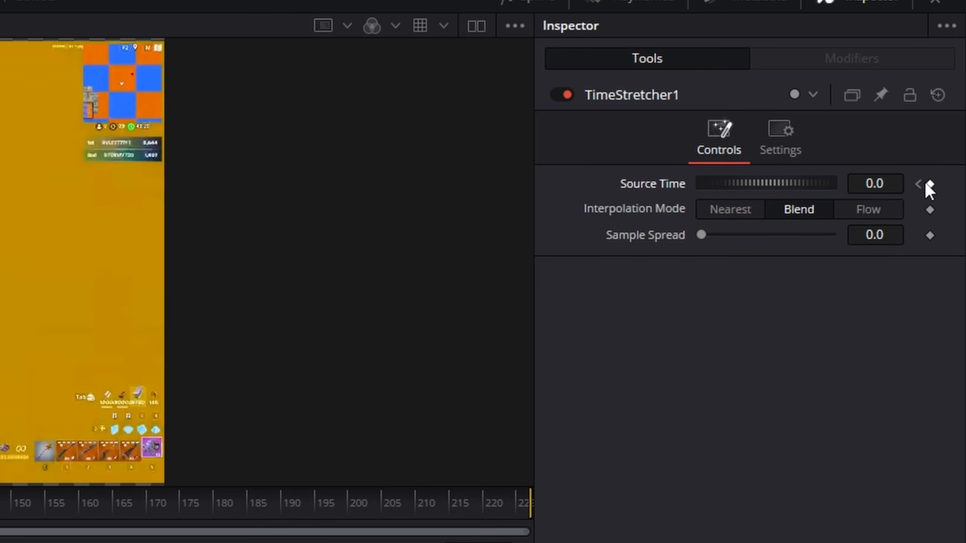
left_click(929, 184)
left_click(945, 186)
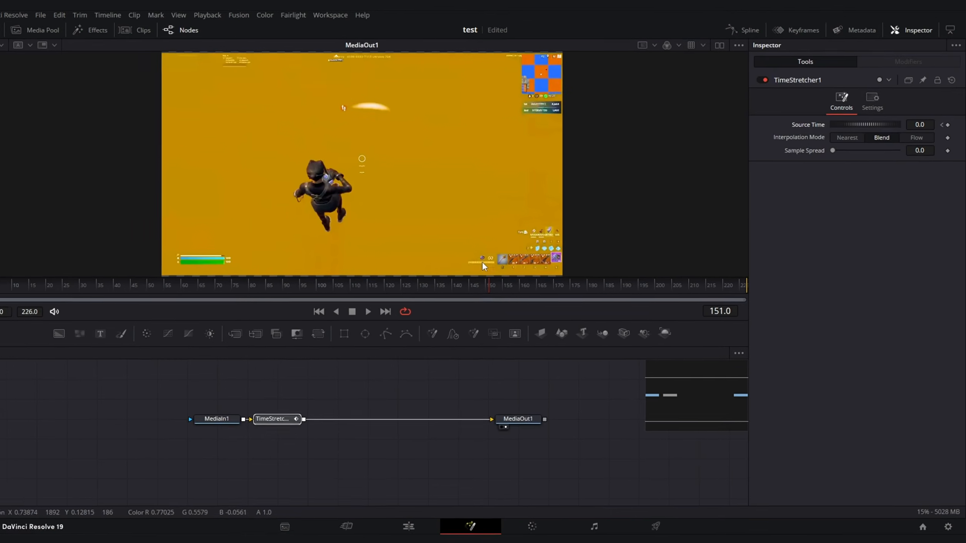
Step: Set the Time Stretcher's Source Time to 226.0 on the last frame, using the composition's end frame value
left_click_drag(18, 503, 633, 473)
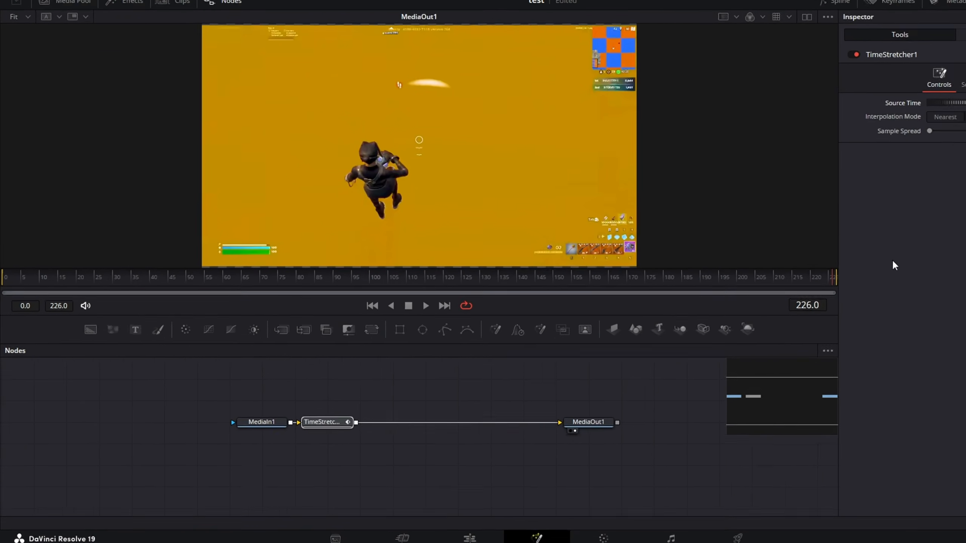
left_click(53, 304)
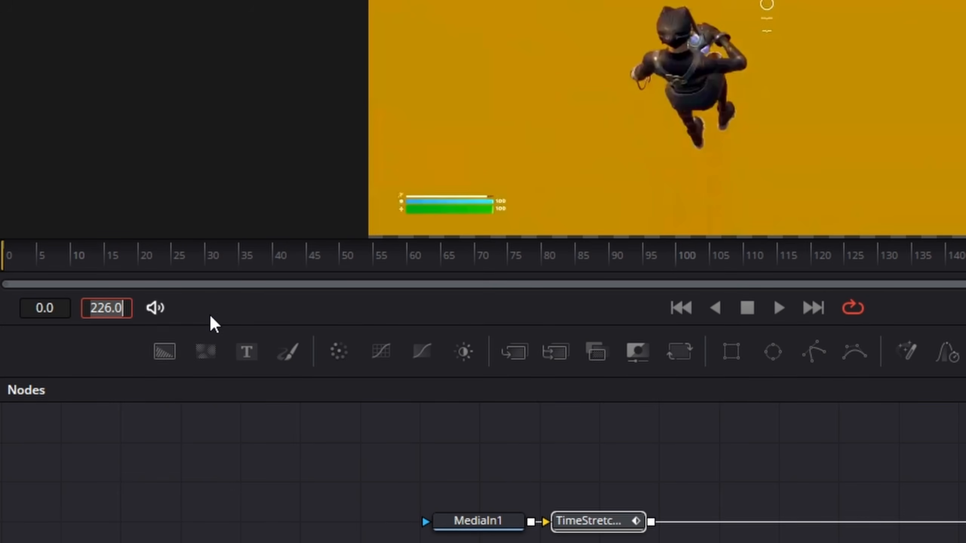
key("ctrl+c")
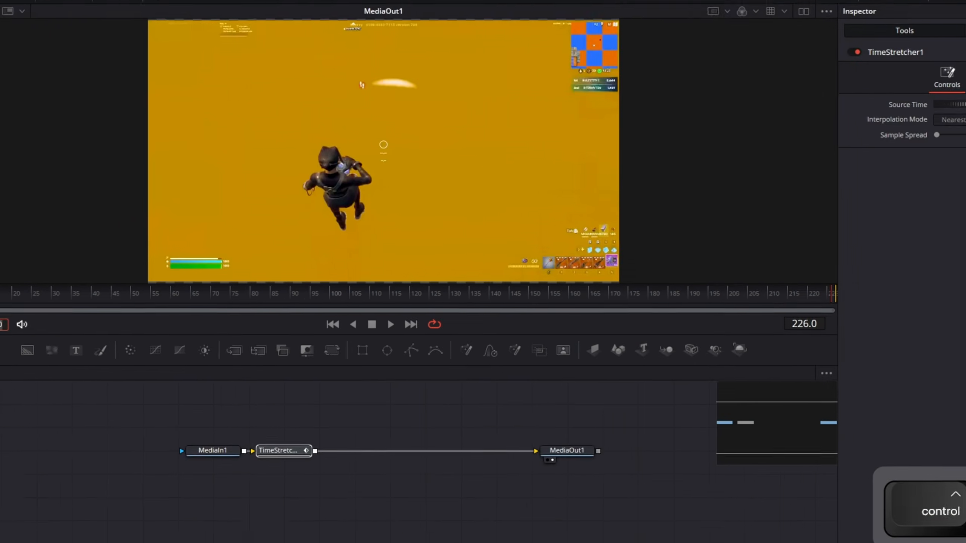
double_click(881, 193)
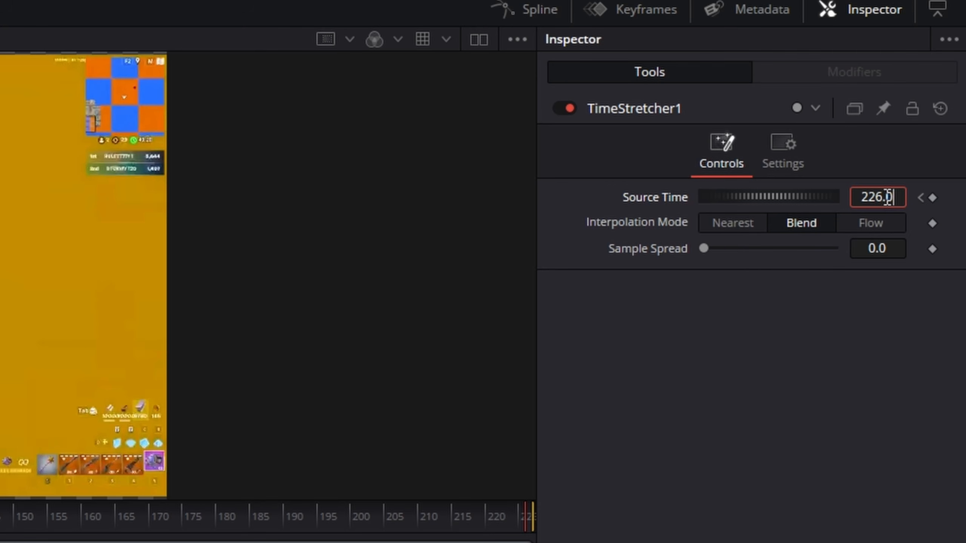
key("Tab")
Step: Play the clip from near its start to check the Time Stretcher's playback
left_click_drag(526, 517, 64, 284)
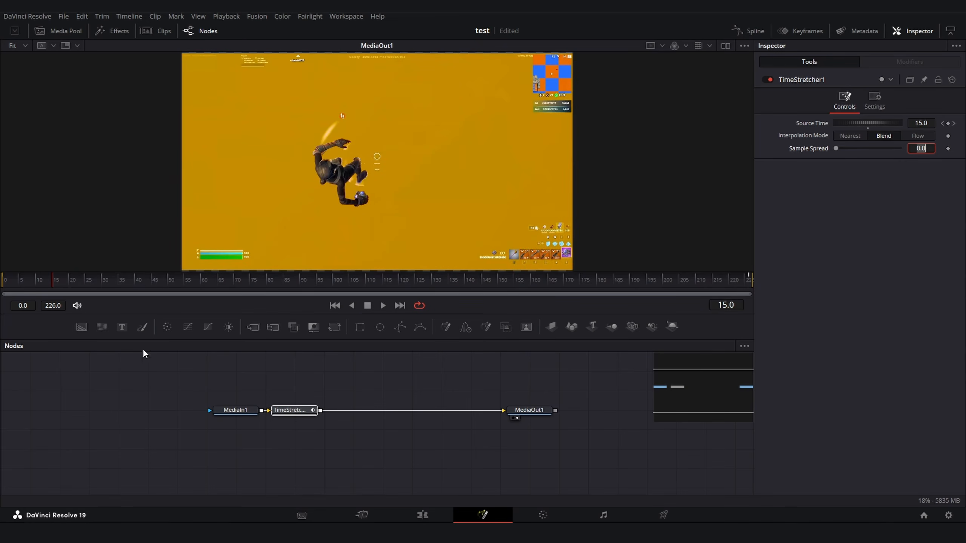
key("space")
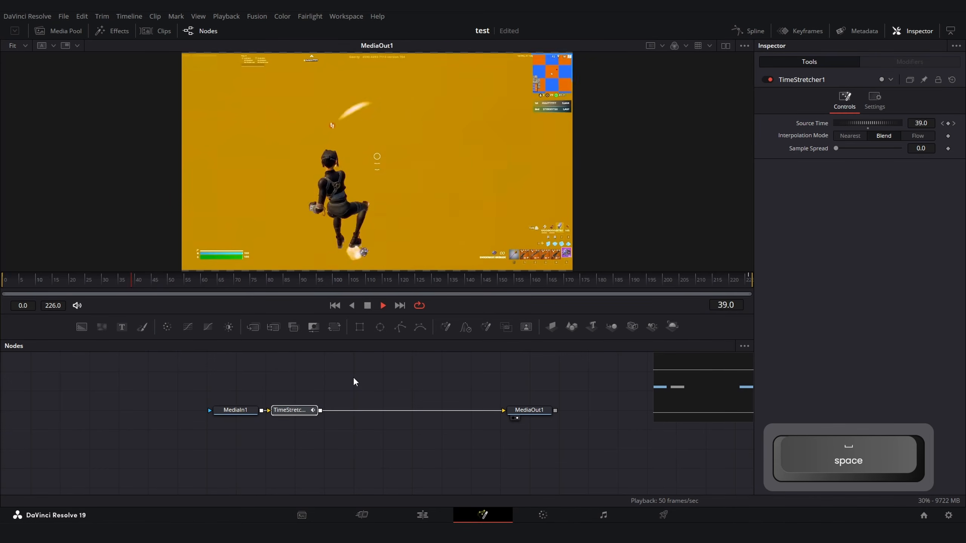
key("space")
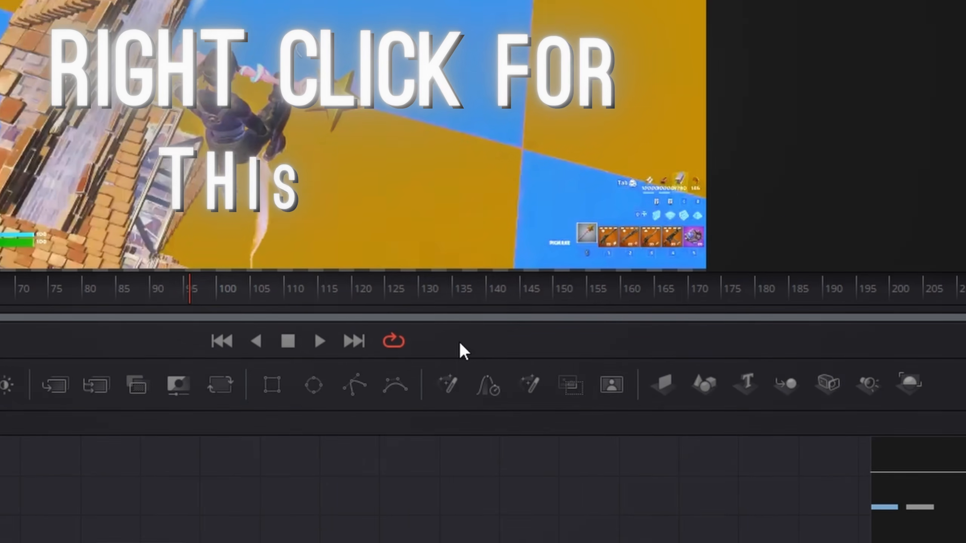
Step: Turn off High Quality and Motion Blur for Fusion playback, and turn on Proxy and Auto Proxy
right_click(452, 308)
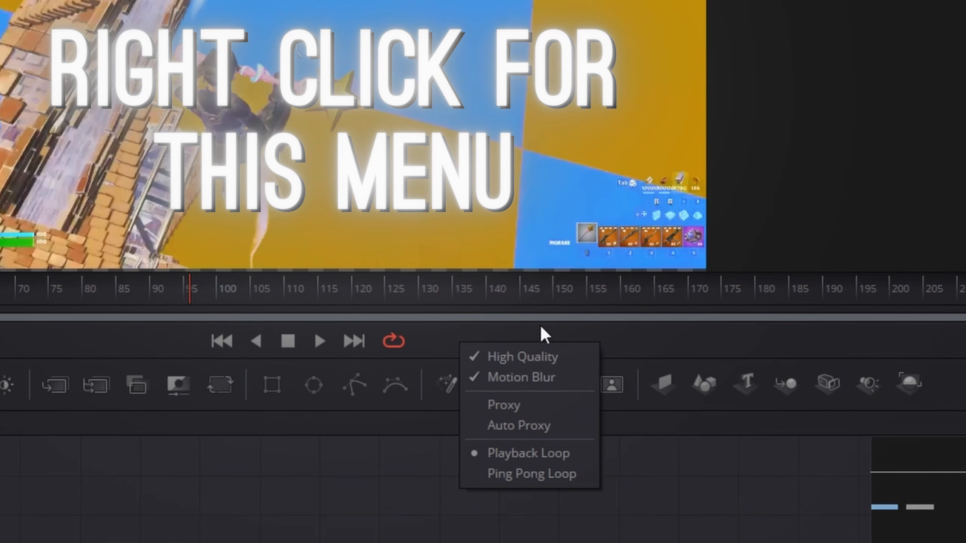
left_click(534, 357)
right_click(509, 336)
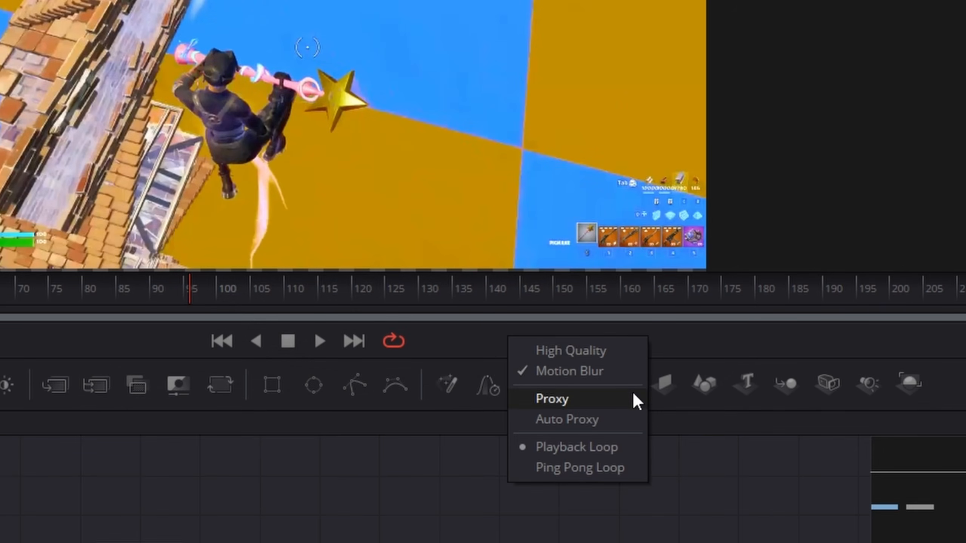
left_click(579, 370)
right_click(466, 338)
left_click(490, 405)
right_click(485, 352)
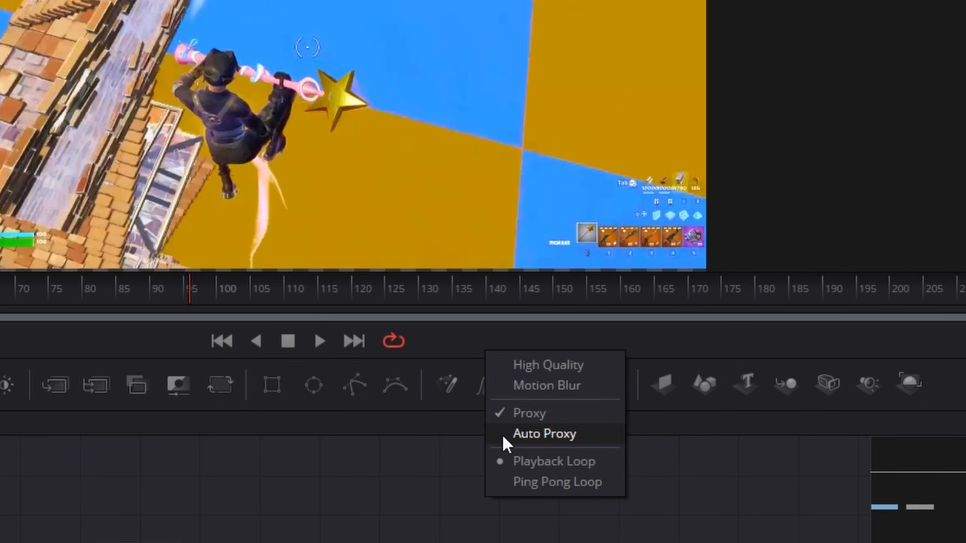
left_click(495, 436)
Step: Play back the clip with the lighter playback settings and look at the Edit page's viewer options
key("space")
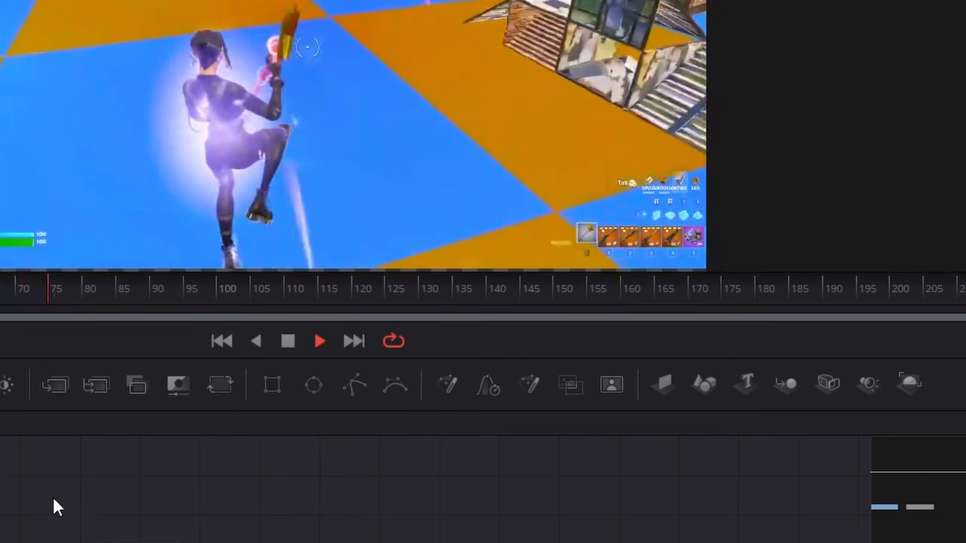
key("space")
left_click(224, 13)
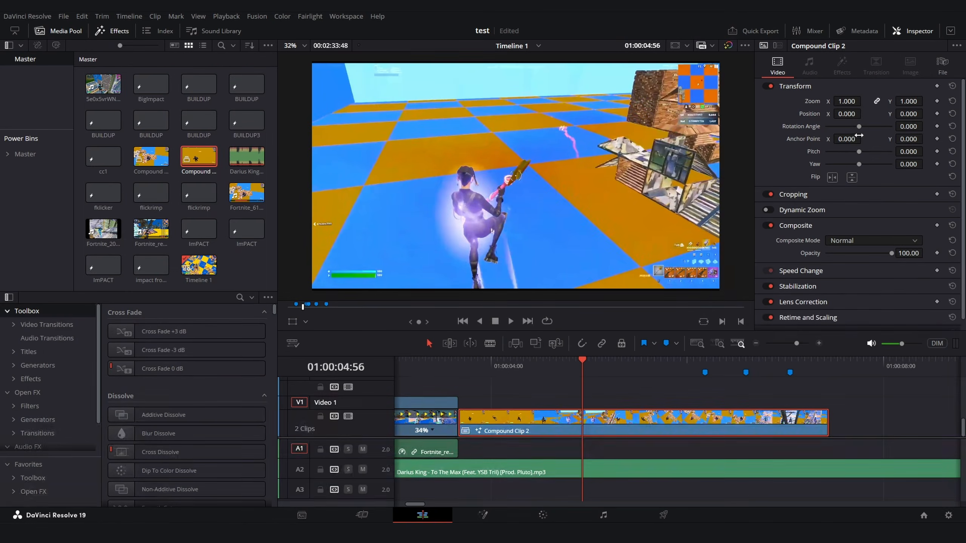
left_click(744, 46)
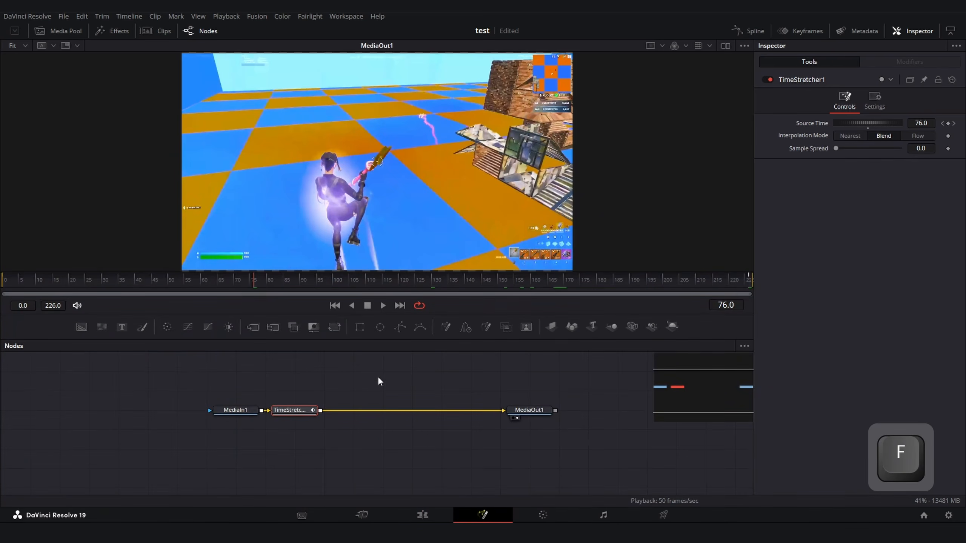
left_click(376, 387)
key("space")
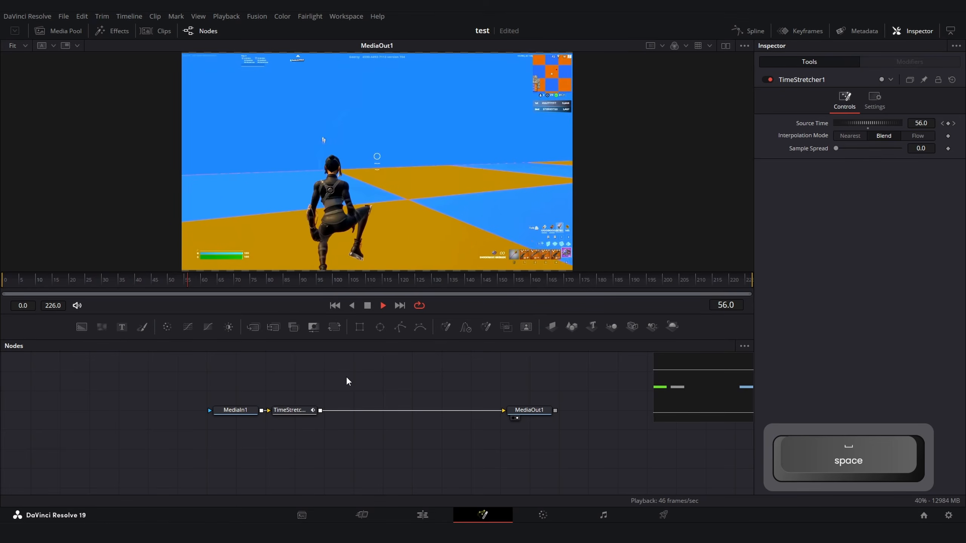
key("space")
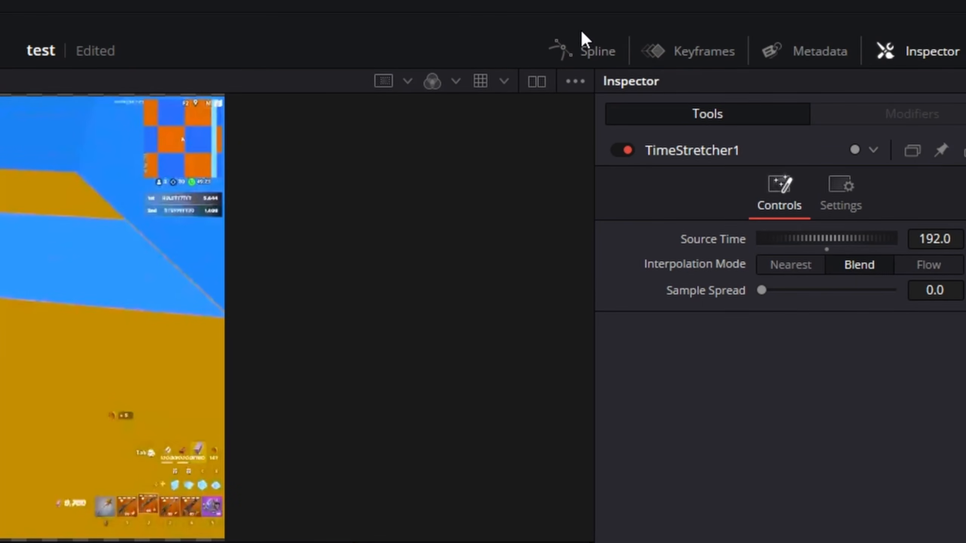
Step: Show the Spline editor and widen it to fill most of the area beside the node graph
left_click(584, 36)
left_click_drag(49, 270, 399, 281)
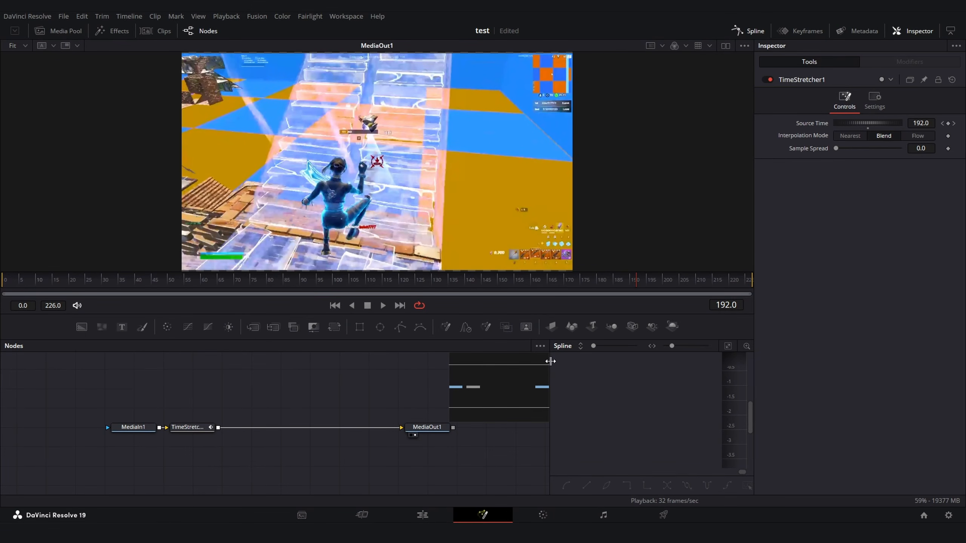
left_click_drag(549, 363, 174, 369)
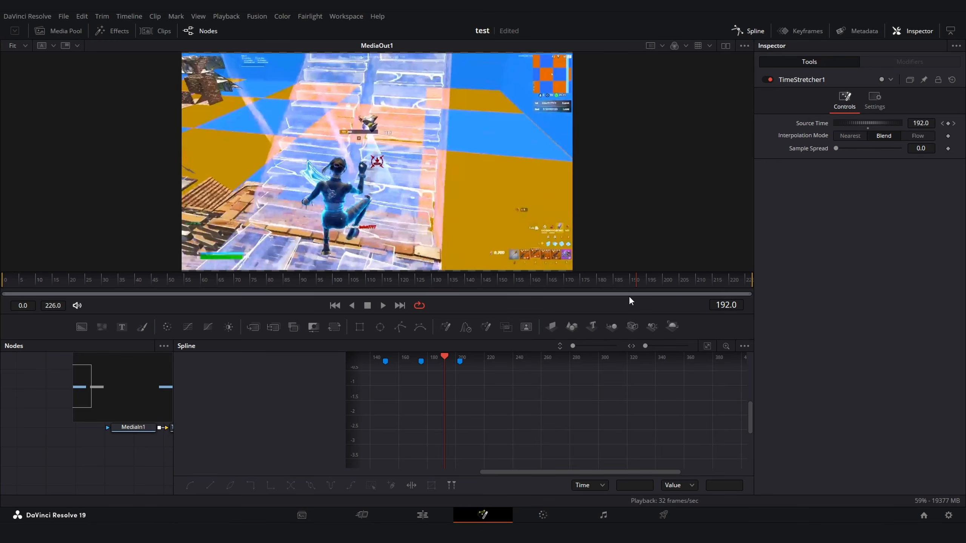
Step: Add a Source Time keyframe to the Time Stretcher at the marker on frame 151
left_click_drag(613, 284, 499, 284)
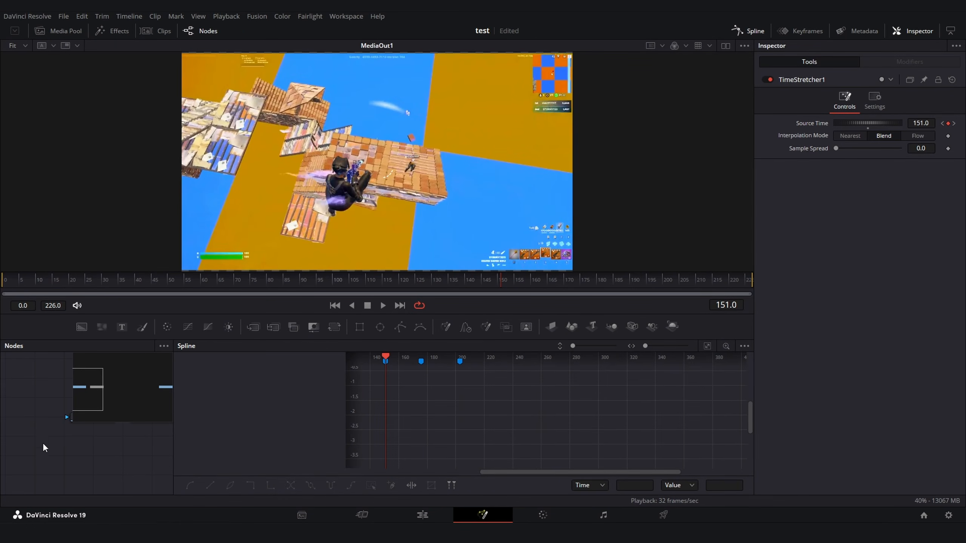
Step: Select the Time Stretcher node and add Source Time keyframes at the markers on frames 176 and 203
left_click_drag(121, 445, 72, 454)
left_click(80, 454)
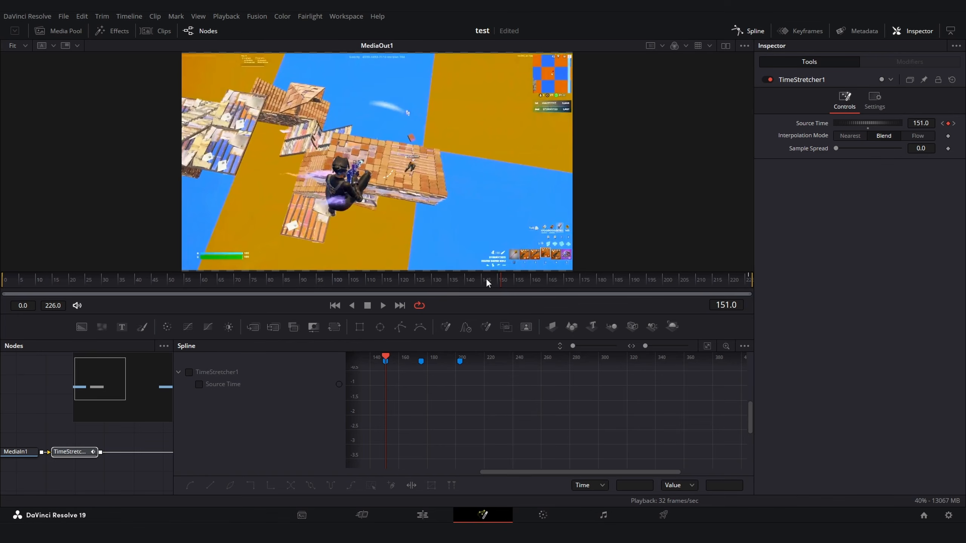
left_click_drag(488, 278, 675, 275)
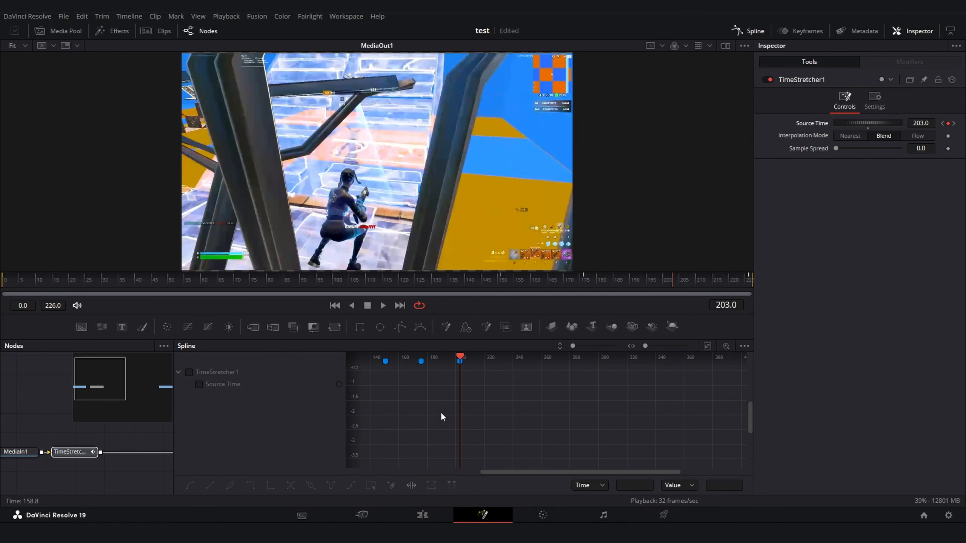
Step: Enlarge the Spline editor, then show the TimeStretcher1 Source Time curve and fit it to the view
left_click_drag(422, 340, 425, 264)
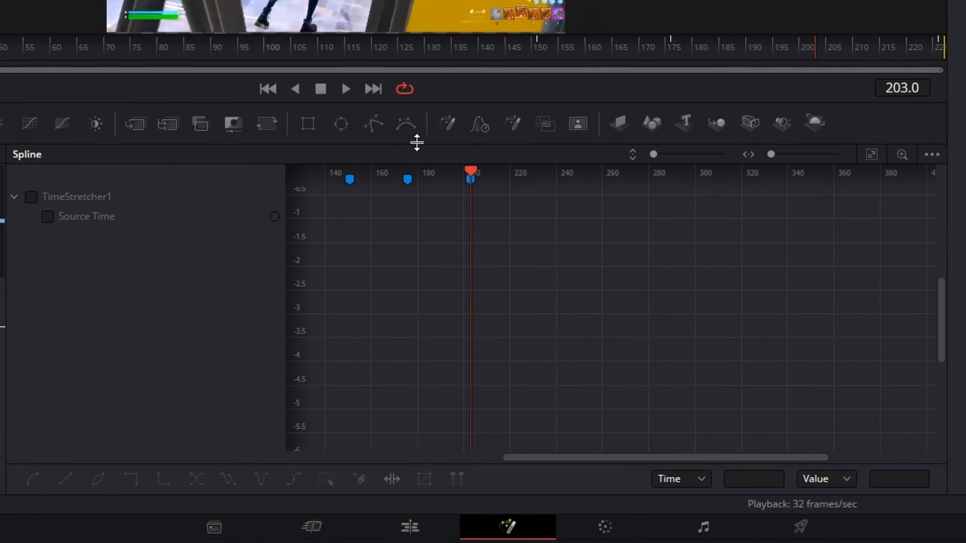
left_click(29, 170)
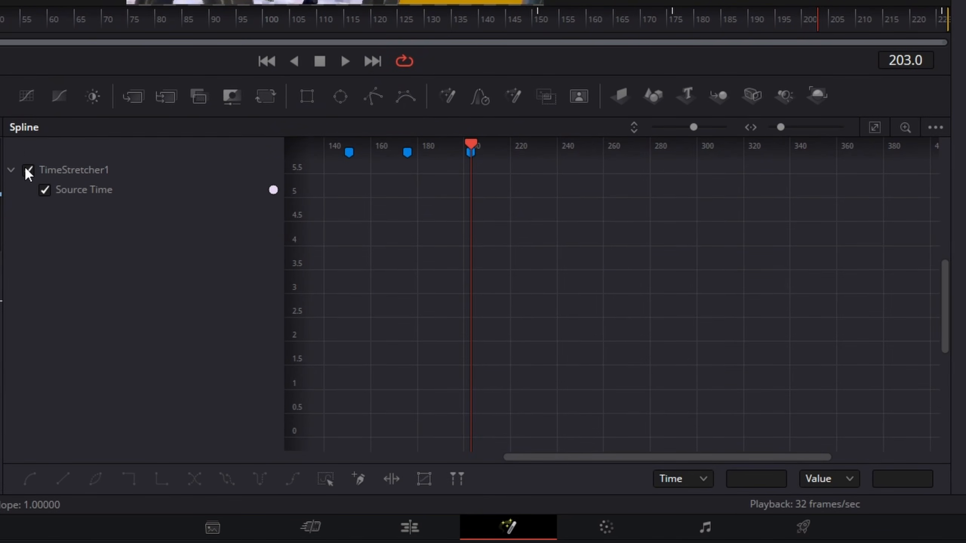
left_click(875, 127)
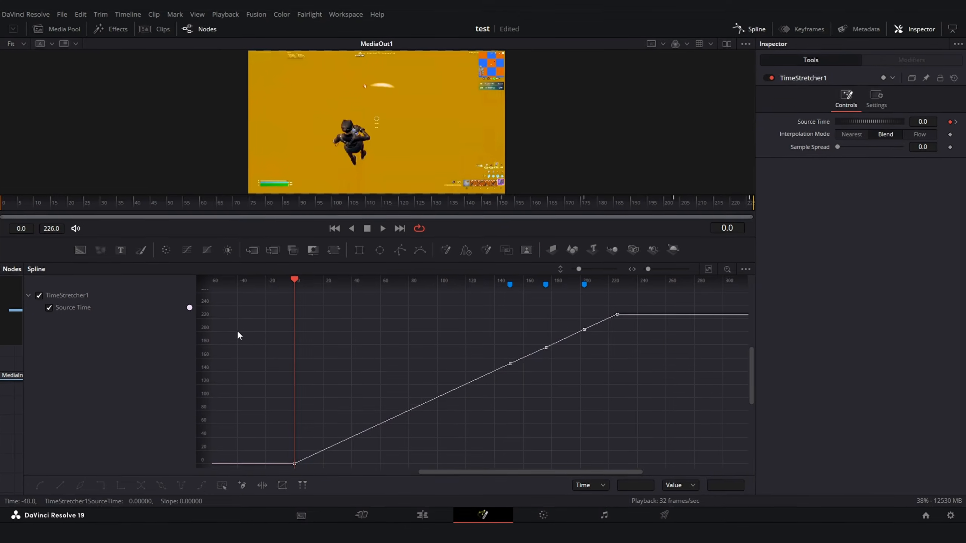
Step: Raise the outgoing handle of the frame 151 keyframe to steepen the Source Time curve right after it
key("space")
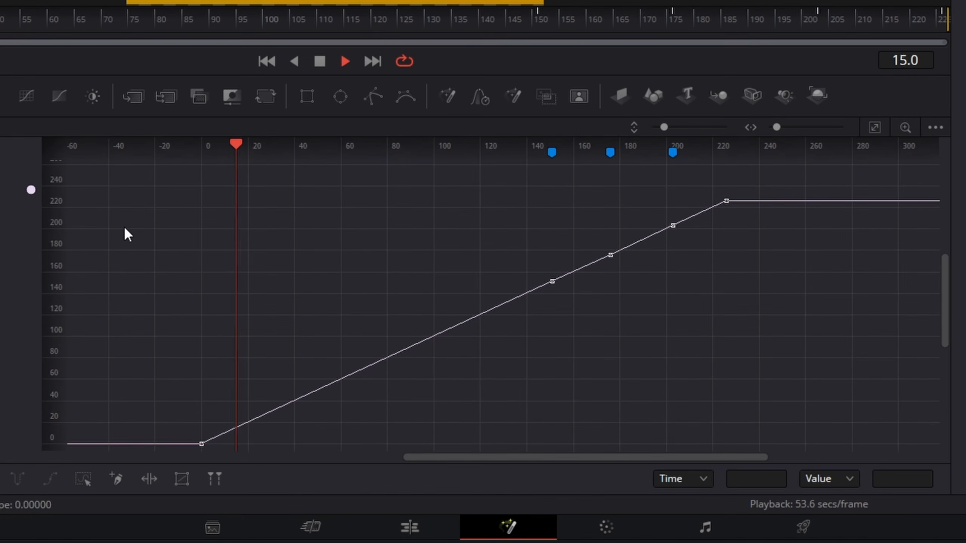
key("space")
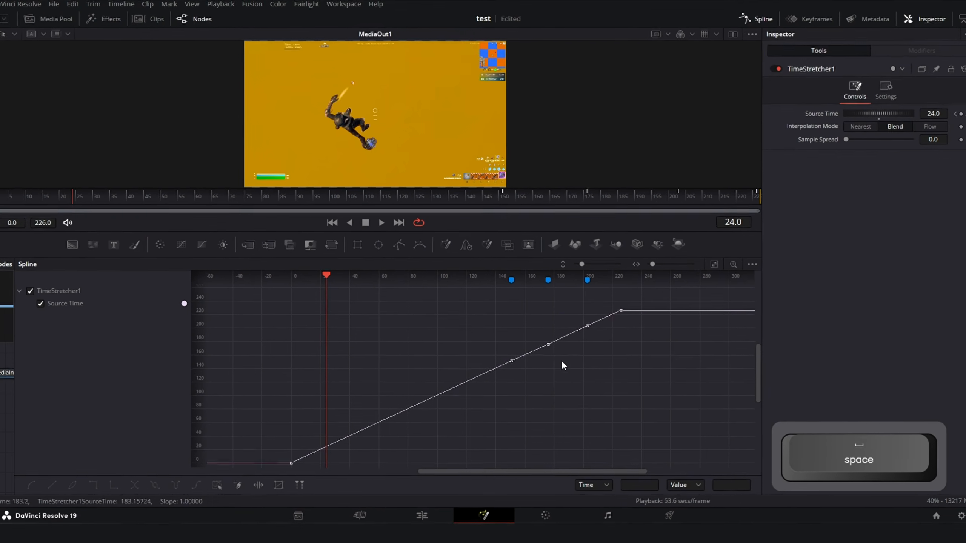
left_click(550, 285)
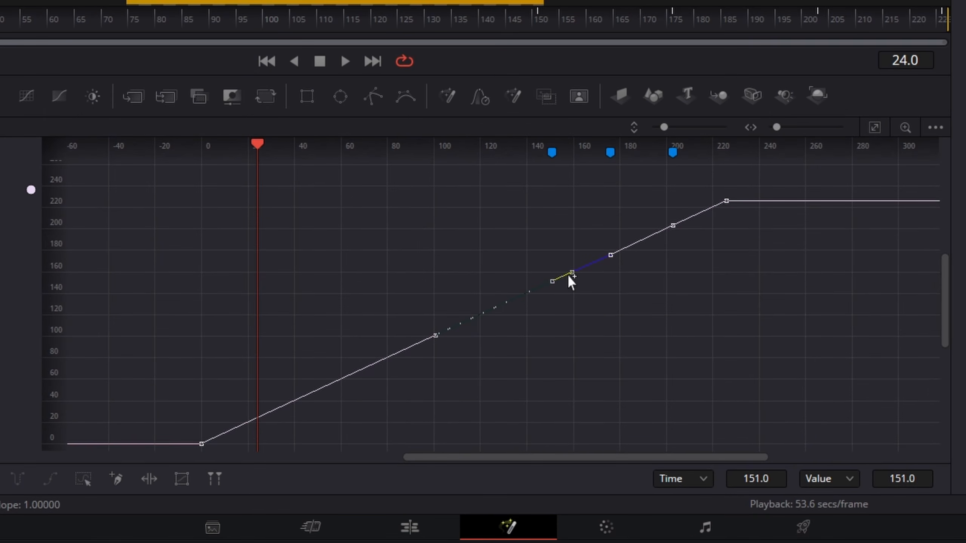
left_click_drag(570, 274, 559, 242)
left_click_drag(465, 27, 531, 25)
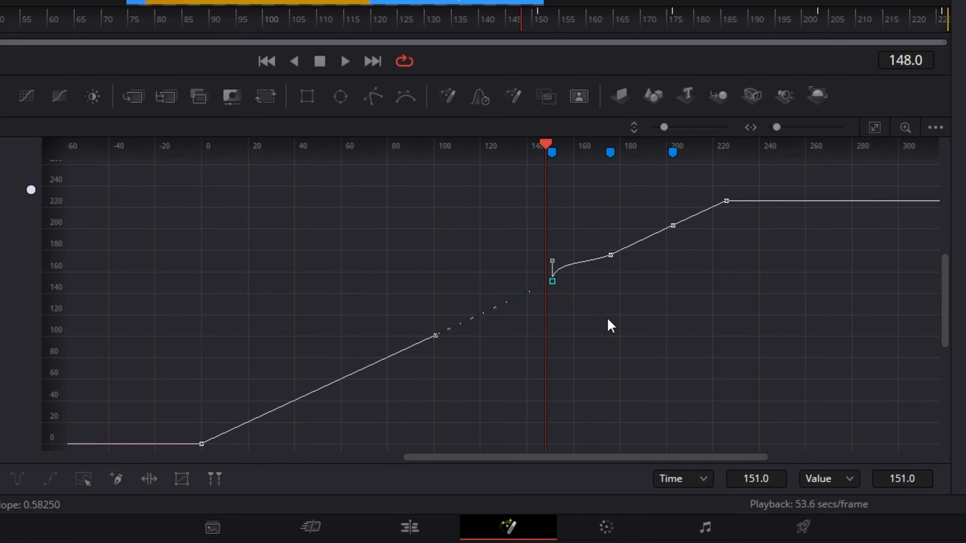
left_click(609, 322)
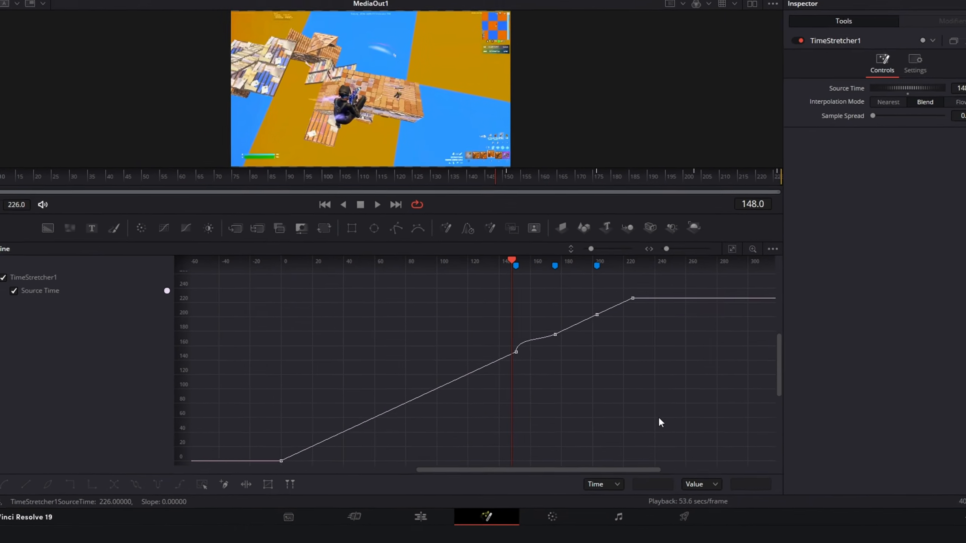
Step: Play back the clip from frame 148 to check the speed change after the frame 151 marker
key("space")
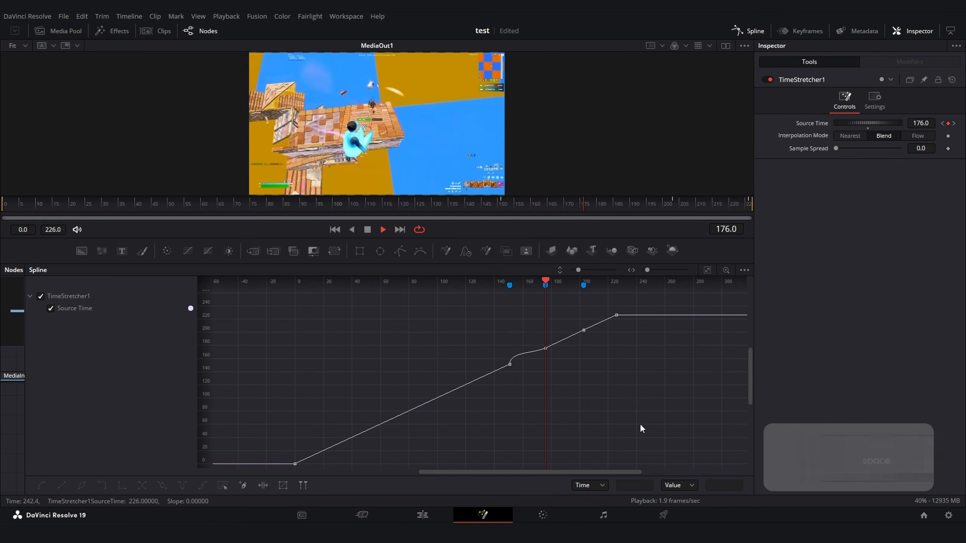
key("space")
left_click(496, 176)
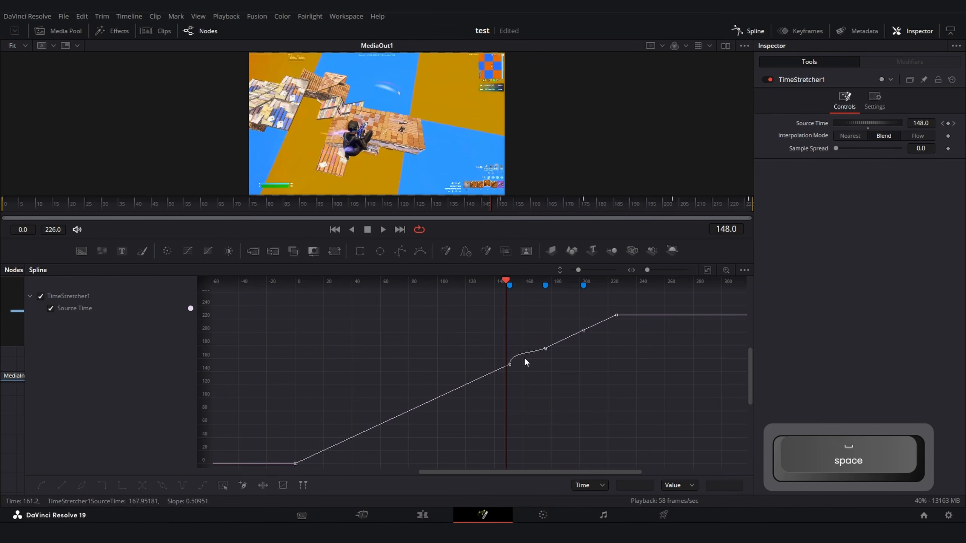
key("space")
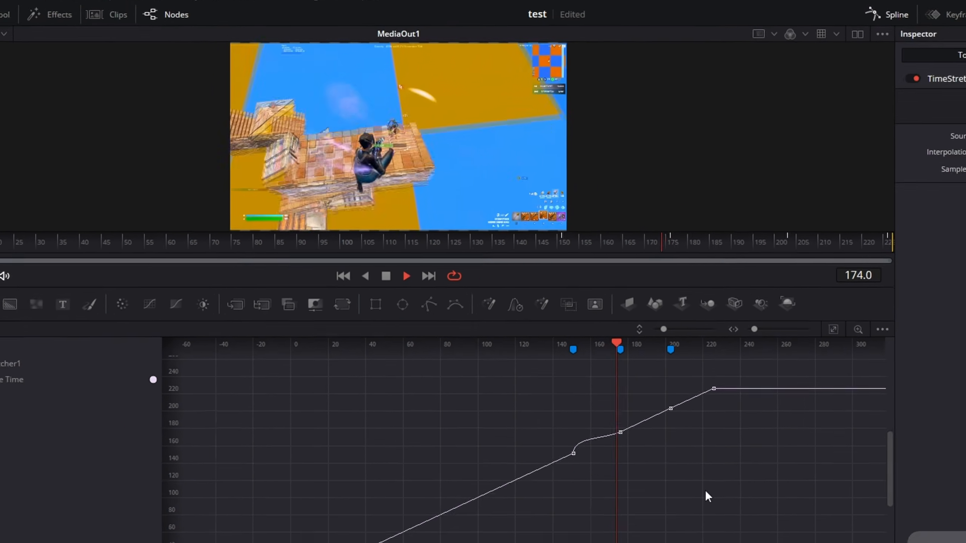
key("space")
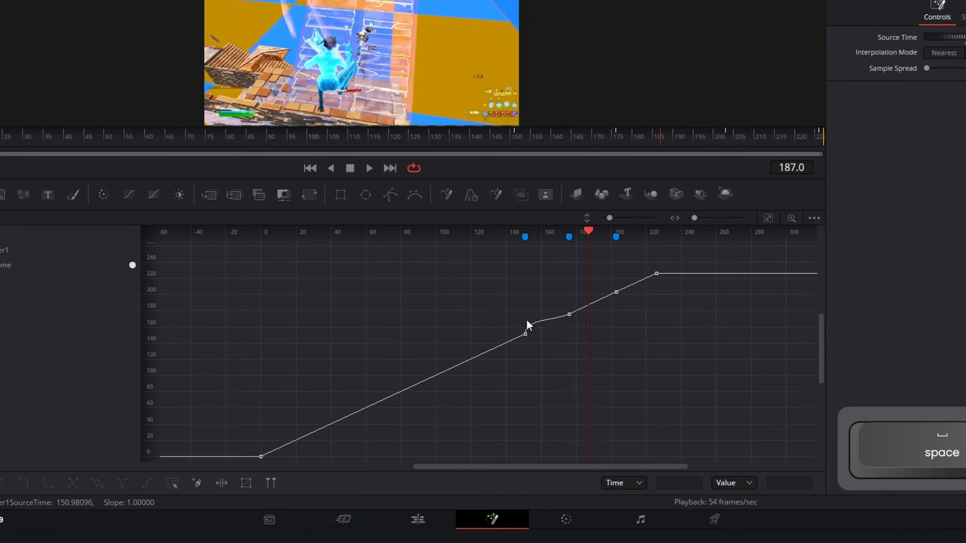
Step: Undo the handle change and smooth the Source Time keyframes from frame 151 through the last one at frame 226
scroll(628, 314, "up", 3)
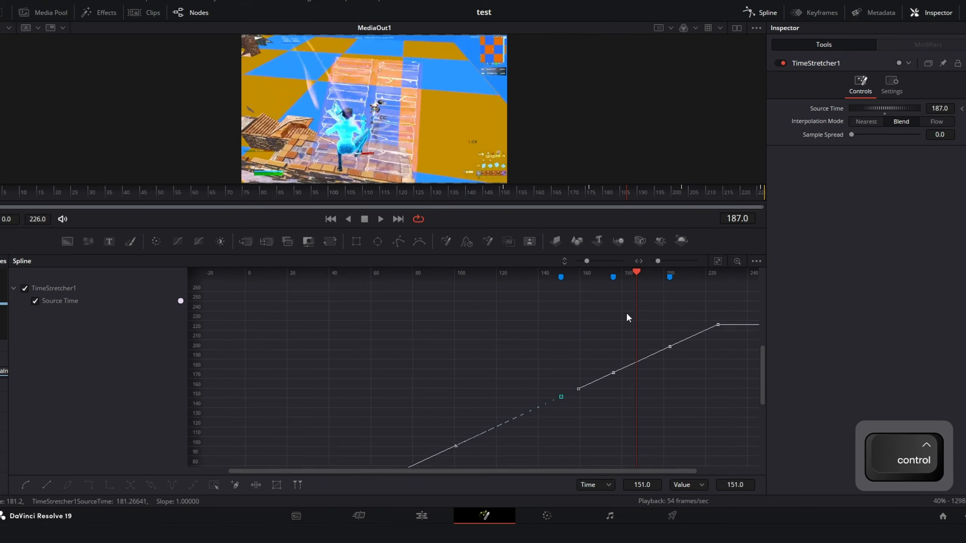
left_click(594, 191)
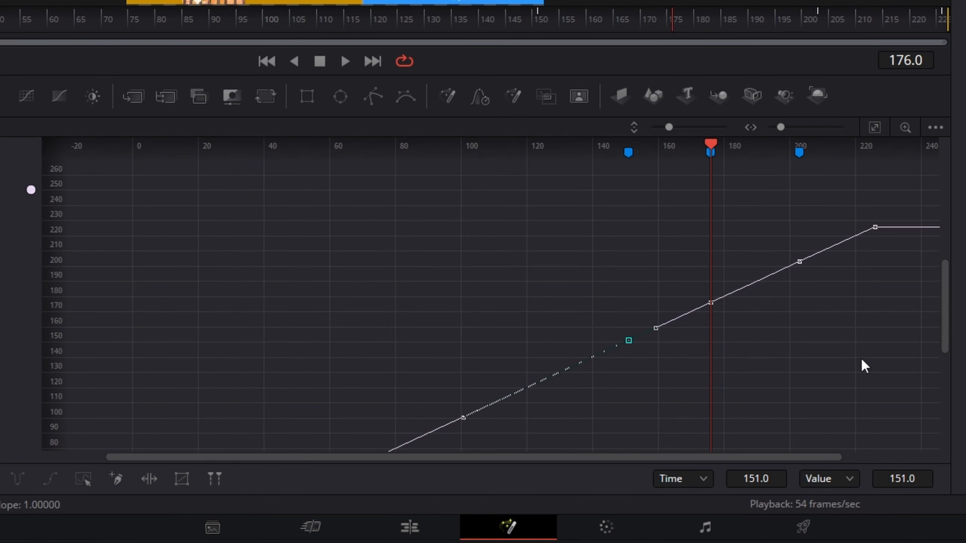
mouse_move(819, 369)
left_mouse_down()
mouse_move(492, 197)
mouse_move(500, 217)
left_mouse_up()
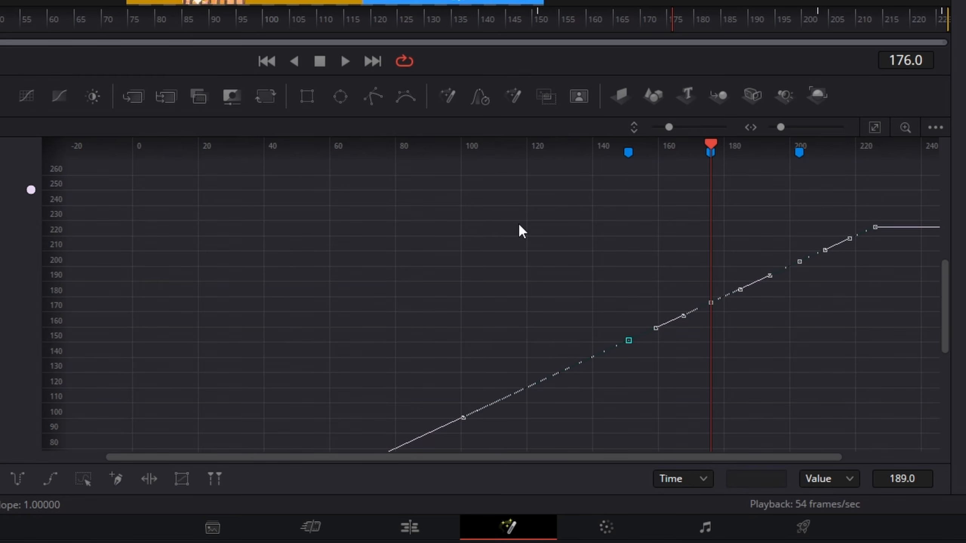
key("s")
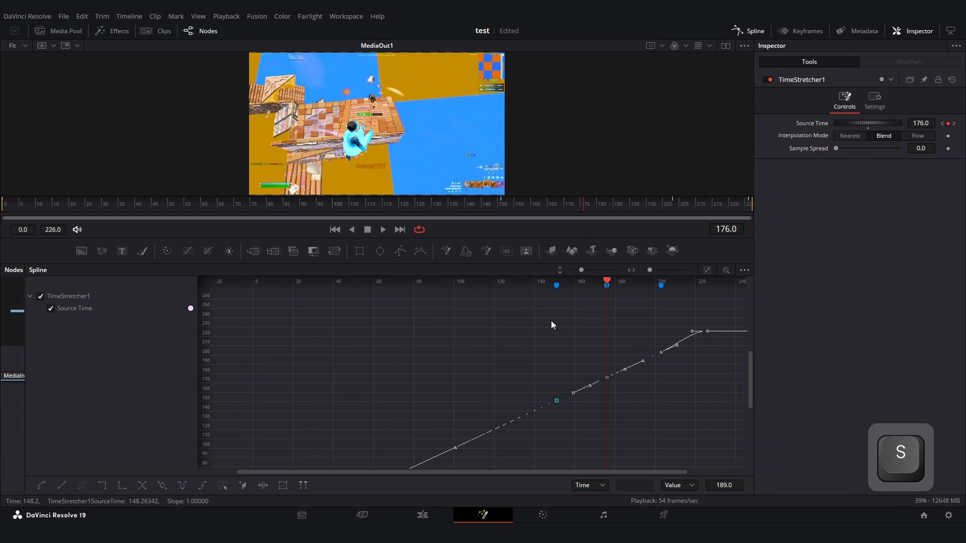
Step: Try an Ease In of 51.1 on the selected keyframes, undo it and hide the ease controls
key("t")
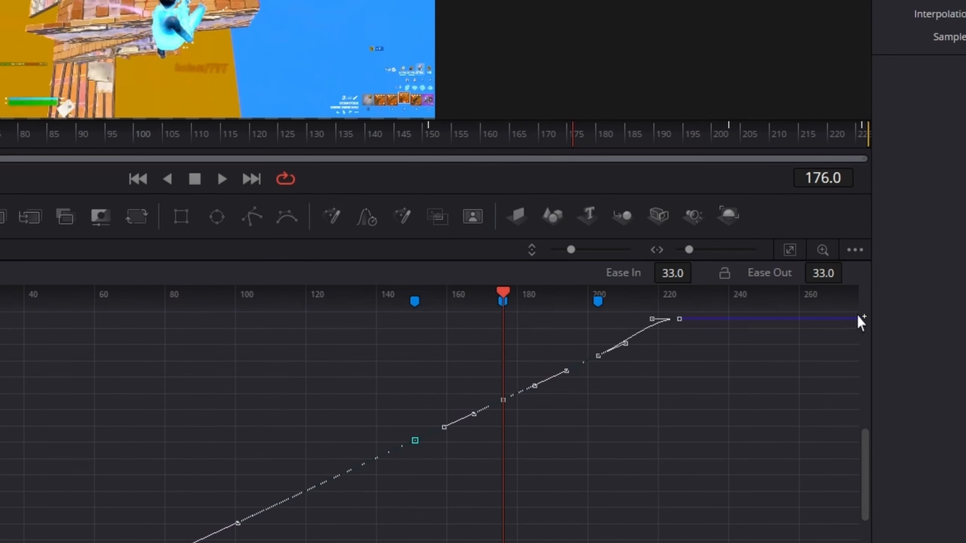
left_click_drag(681, 273, 696, 274)
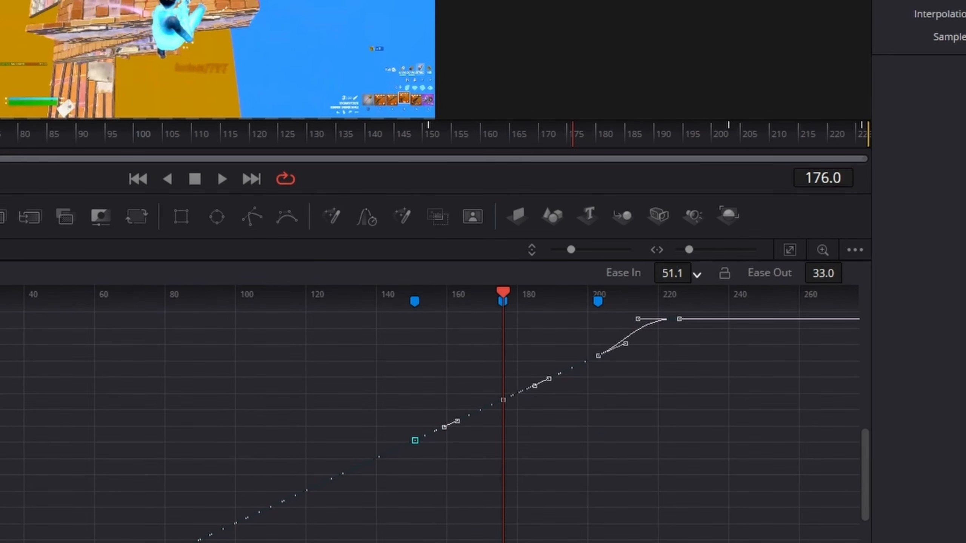
key("ctrl+z")
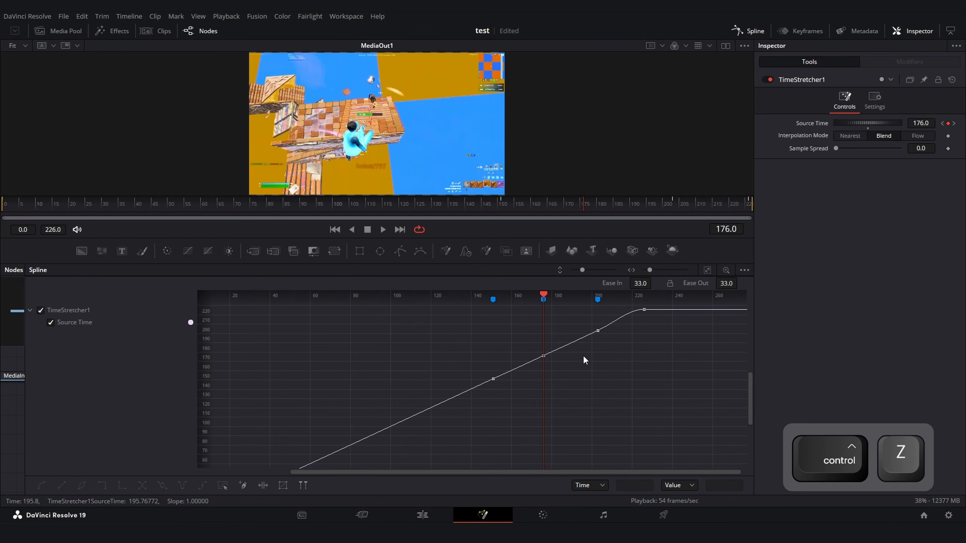
key("t")
Step: Pull the handles of the frame 176 and frame 151 keyframes toward vertical so the Source Time curve is steep at both
scroll(505, 334, "up", 2)
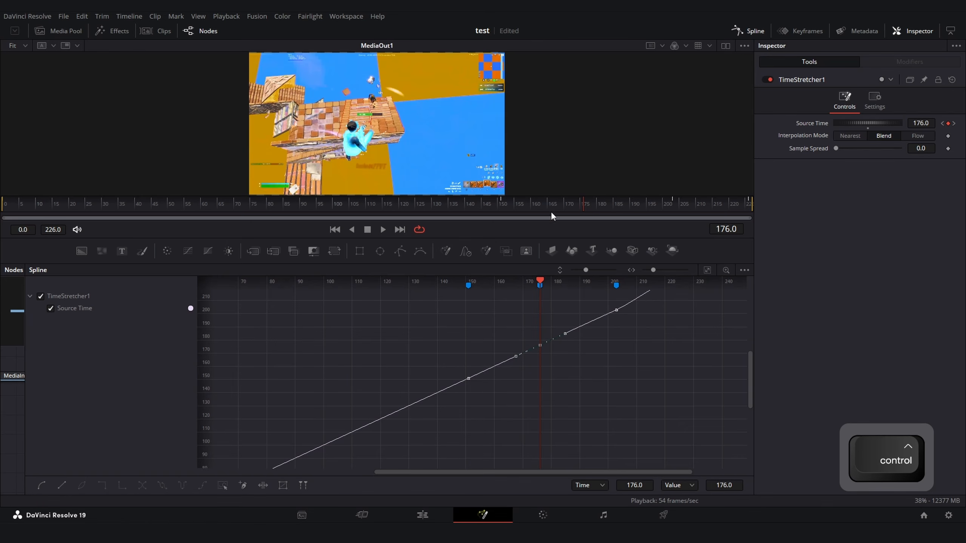
left_click_drag(565, 334, 542, 306)
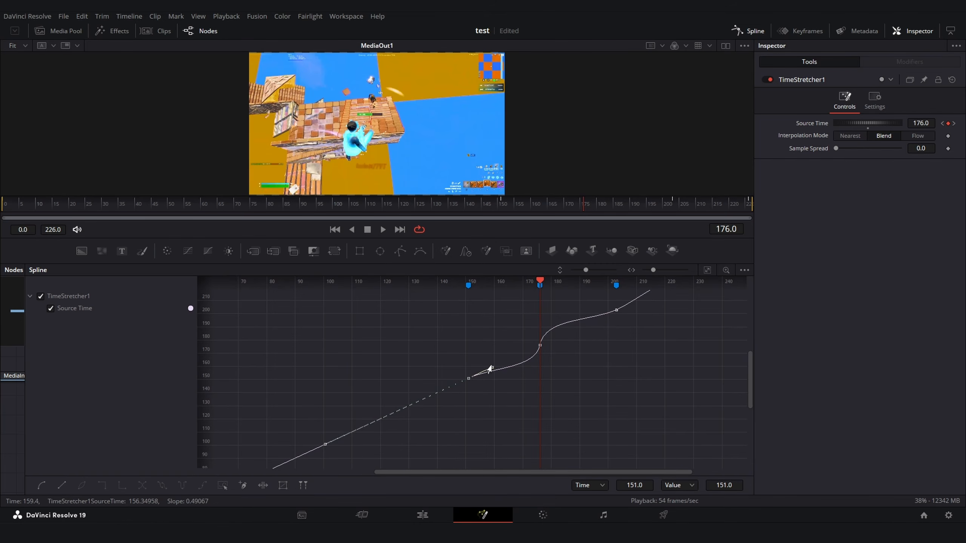
left_click_drag(491, 367, 479, 356)
scroll(472, 382, "down", 3)
left_click_drag(439, 453, 460, 397)
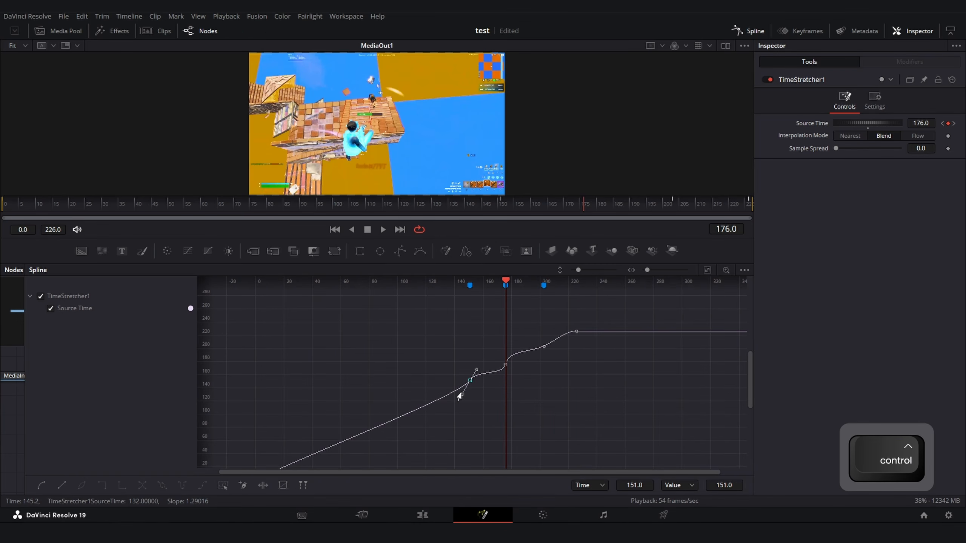
Step: Zoom, scroll and pan through the Spline editor to examine the Source Time curve around its keyframes
scroll(502, 381, "up", 2)
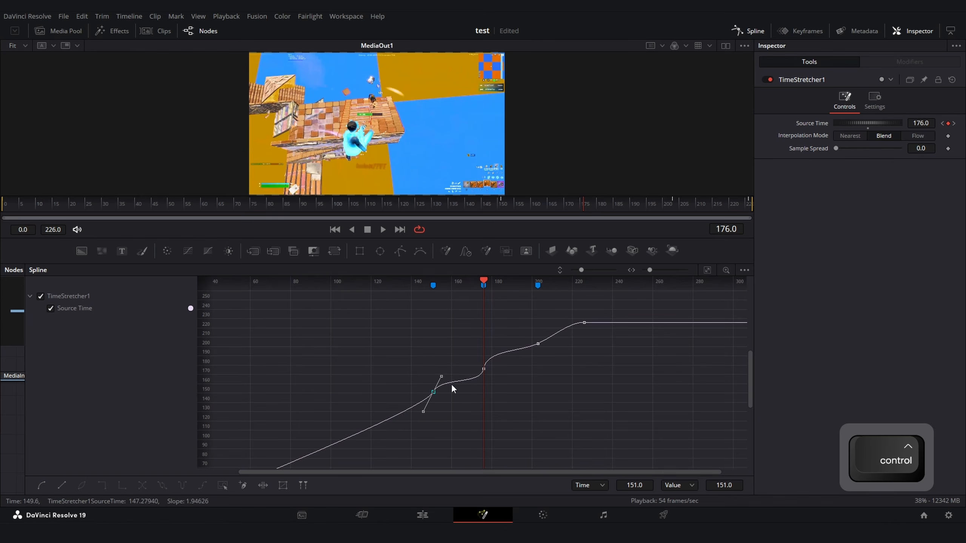
scroll(490, 384, "up", 1)
scroll(505, 384, "down", 2)
scroll(582, 393, "down", 5)
scroll(567, 394, "up", 14)
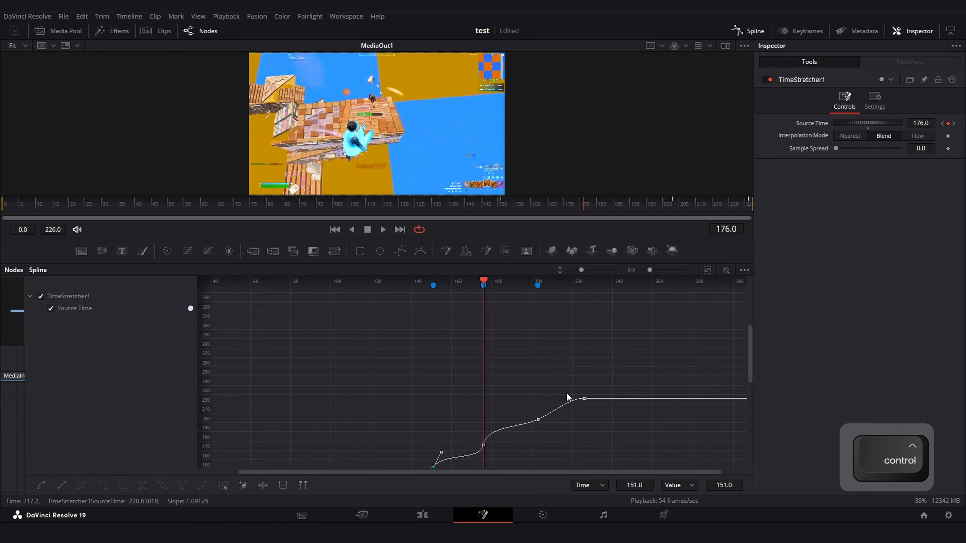
scroll(567, 396, "down", 5)
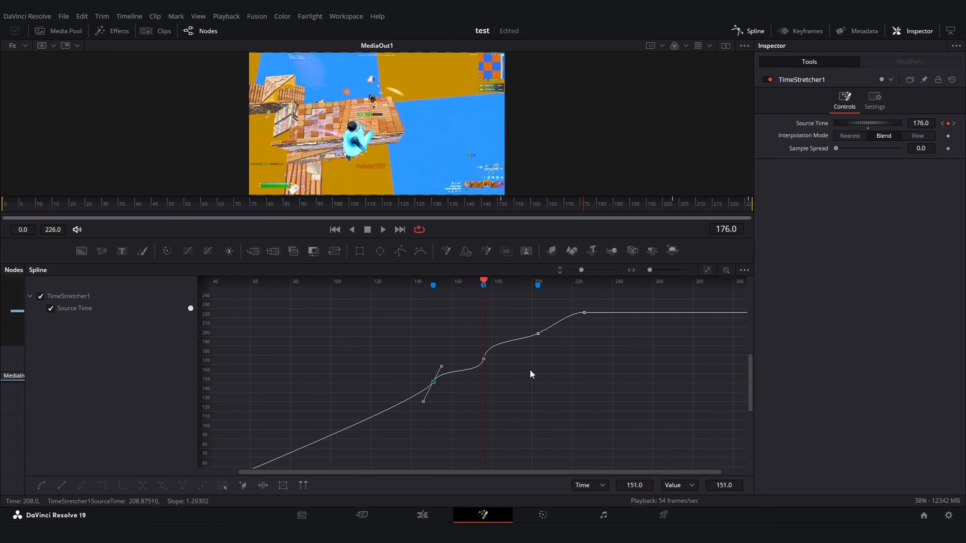
left_click_drag(572, 411, 518, 417)
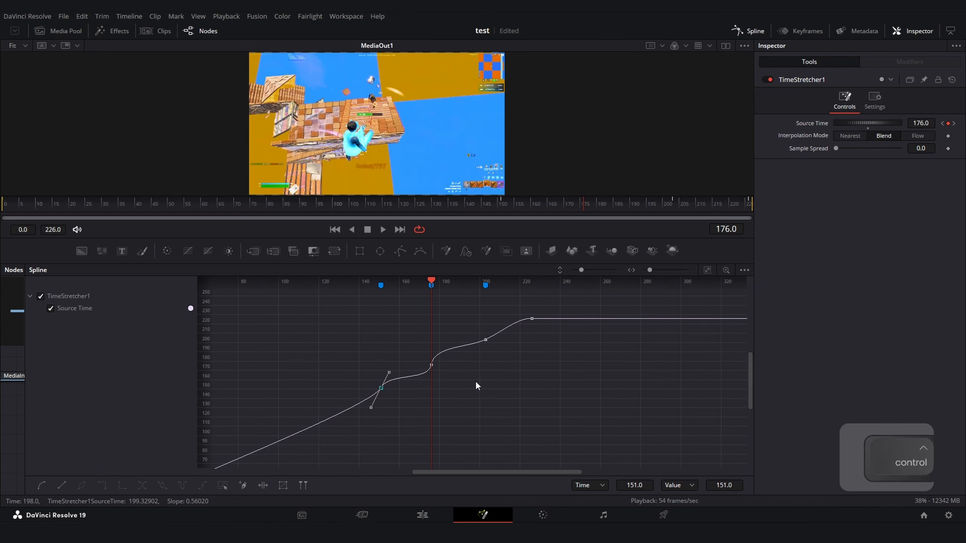
scroll(476, 380, "up", 5)
scroll(475, 380, "down", 5)
scroll(476, 380, "up", 5)
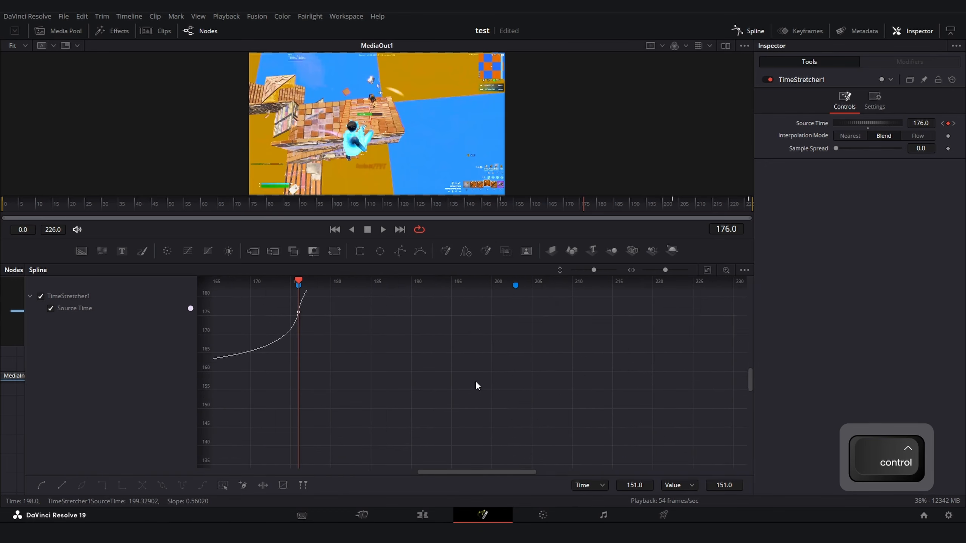
scroll(476, 380, "down", 5)
Step: Play the retimed section from frame 148 and steepen the Source Time curve at the frame 203 keyframe
left_click(494, 202)
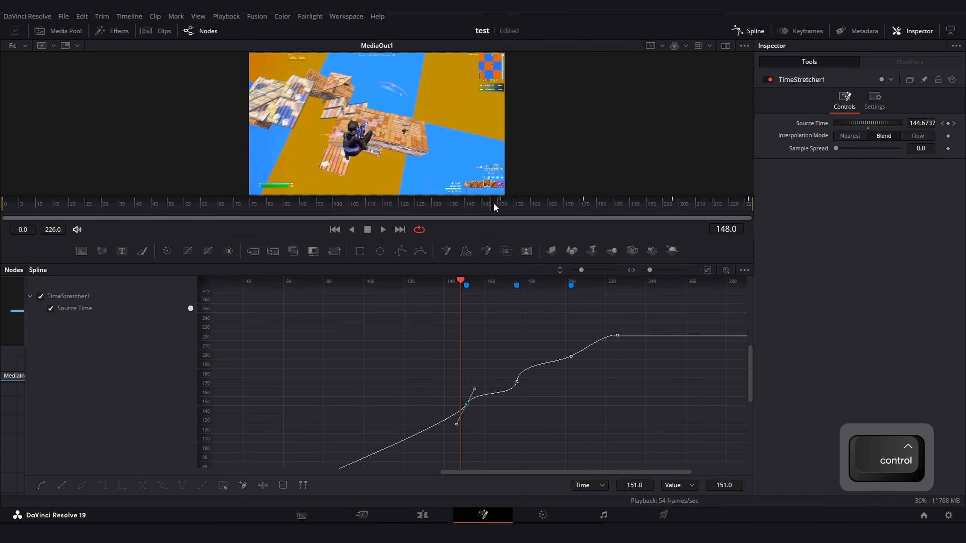
key("space")
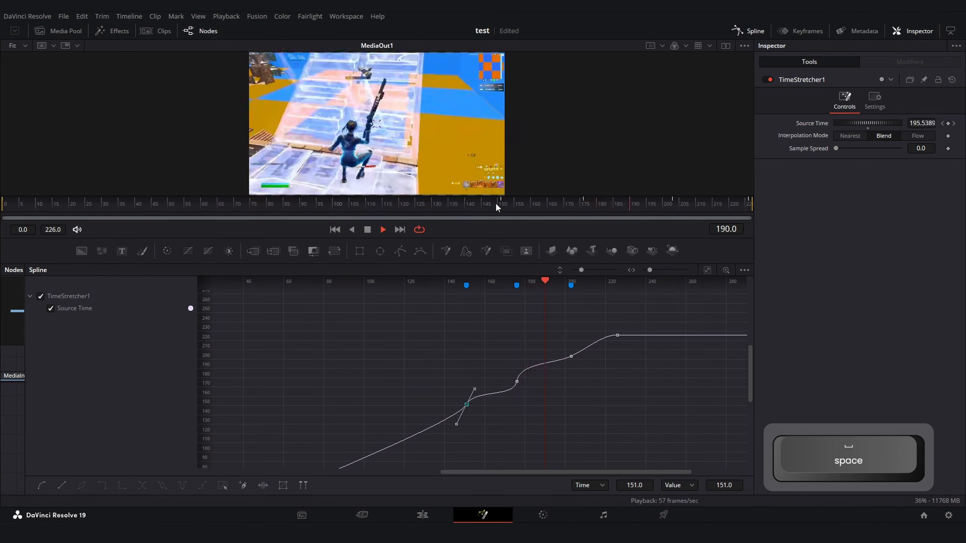
left_click(615, 421)
Step: Replay the retimed section in an enlarged viewer, starting just before the frame 151 marker
key("space")
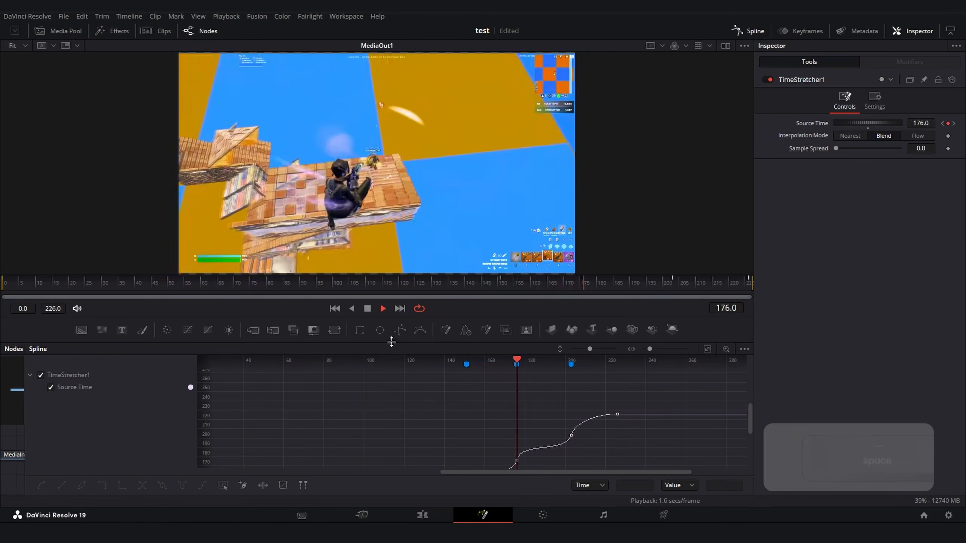
key("space")
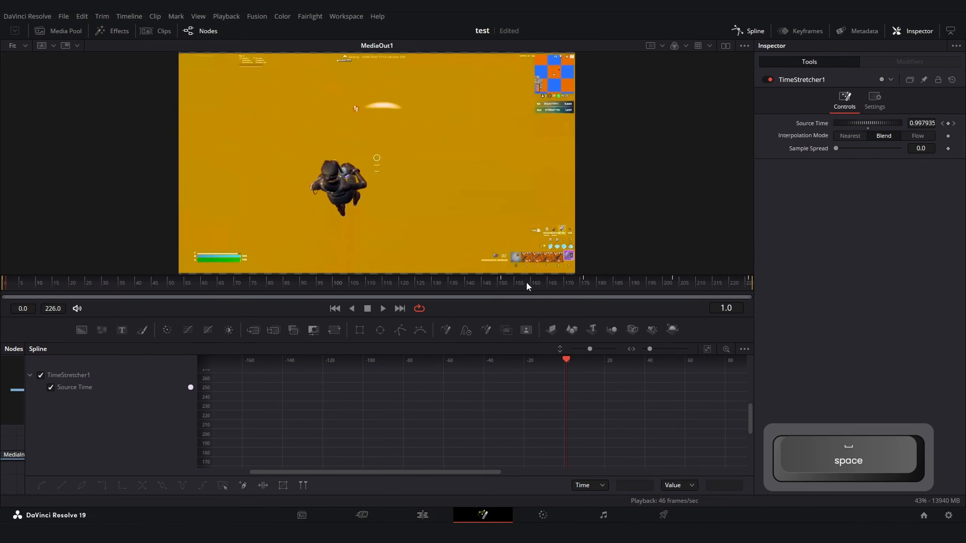
left_click(493, 279)
key("space")
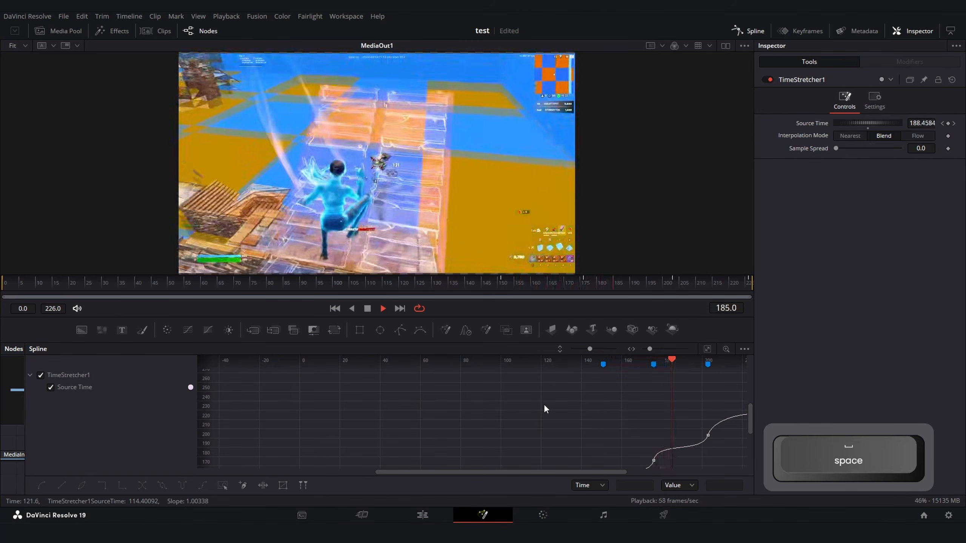
key("space")
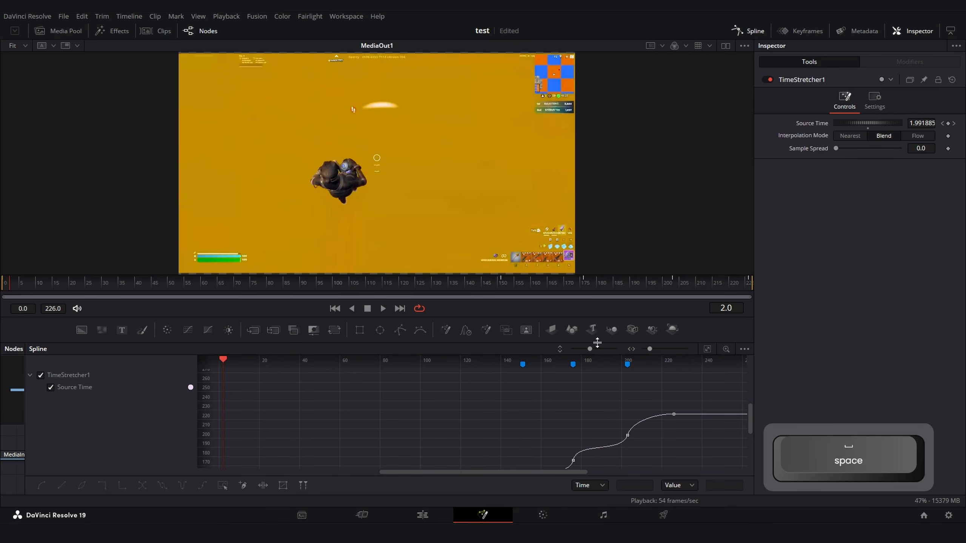
Step: Try nearly horizontal handles on the Source Time keyframe at frame 151 in an enlarged Spline editor, and undo the change
left_click_drag(597, 343, 597, 250)
key("space")
left_click(523, 391)
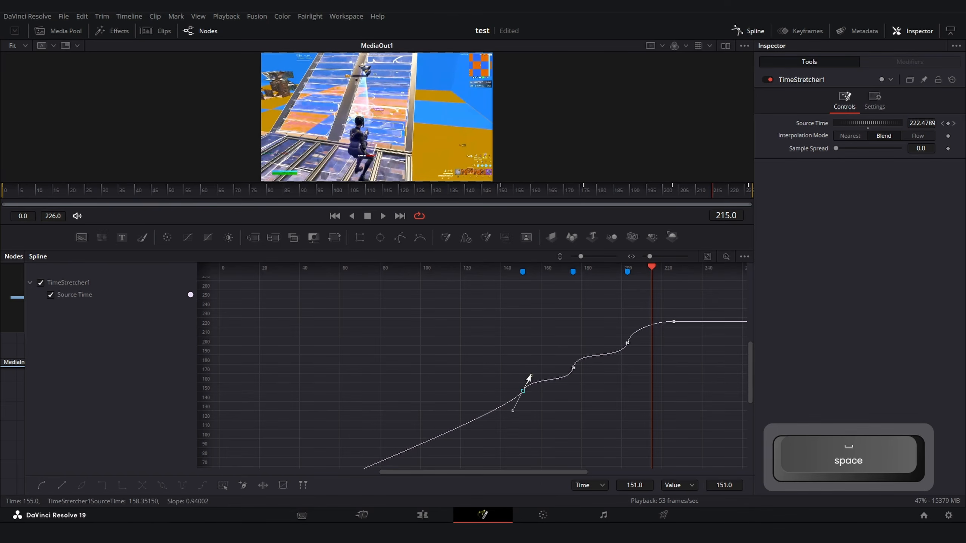
left_click_drag(529, 378, 558, 390)
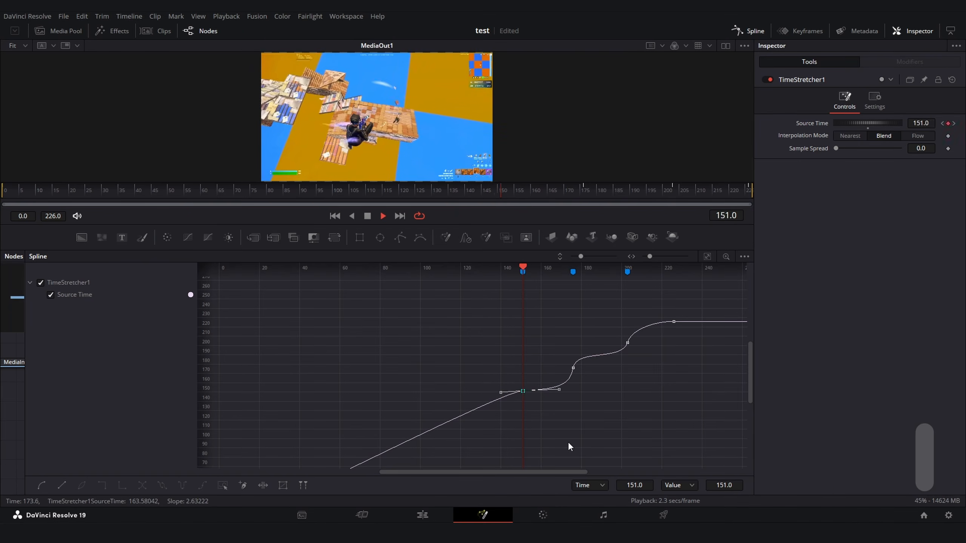
key("ctrl+z")
Step: Pull the handle of the frame 151 keyframe closer to vertical to steepen the Source Time curve there, and deselect the keyframe
left_click_drag(521, 413, 522, 401)
left_click(502, 190)
left_click(643, 368)
Step: Replay the retimed section from before the frame 151 marker in an enlarged viewer and scrub back to frame 173
left_click(468, 192)
key("space")
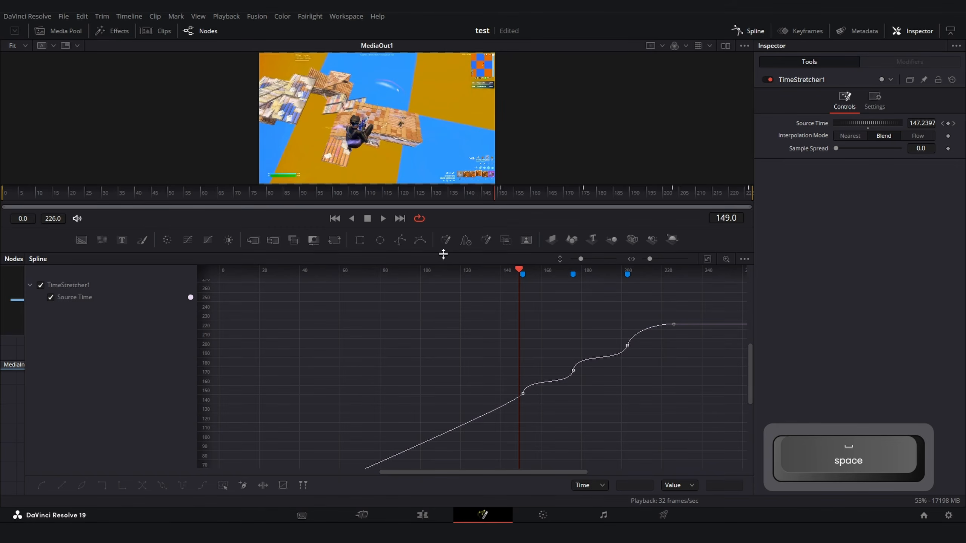
left_click_drag(443, 254, 447, 337)
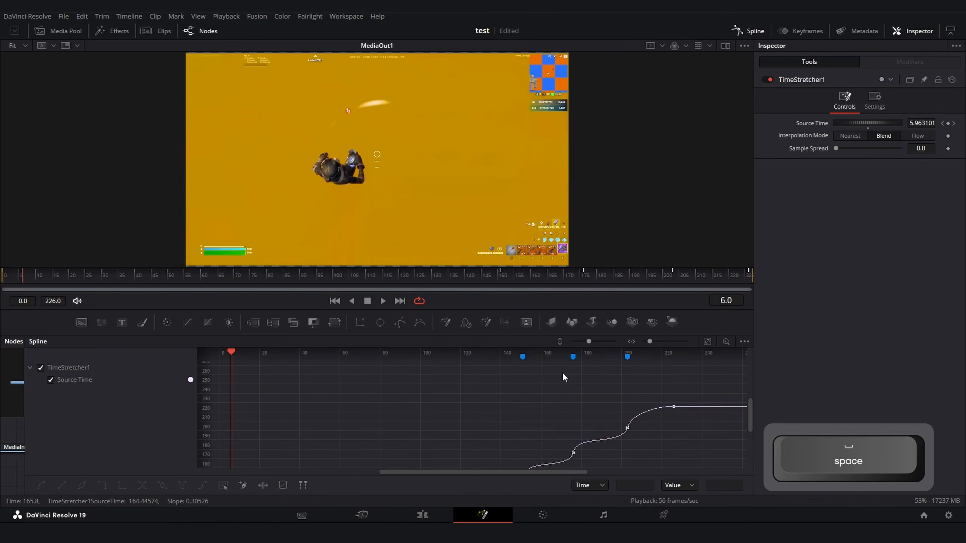
left_click(508, 274)
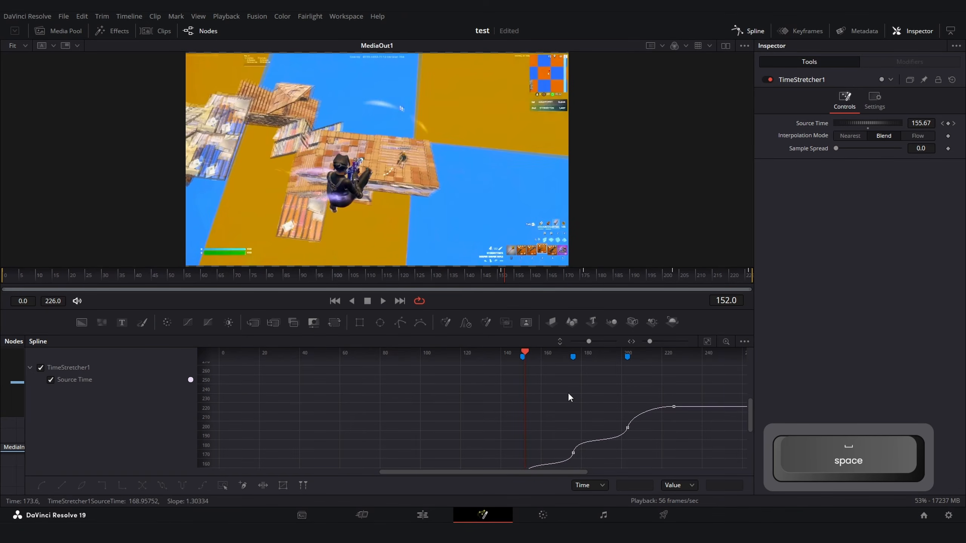
left_click_drag(542, 445, 465, 409)
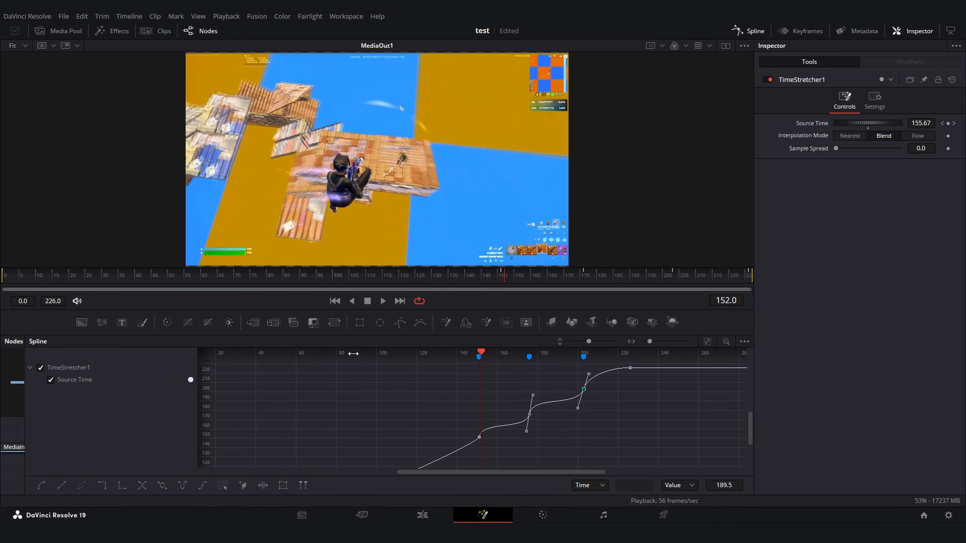
key("space")
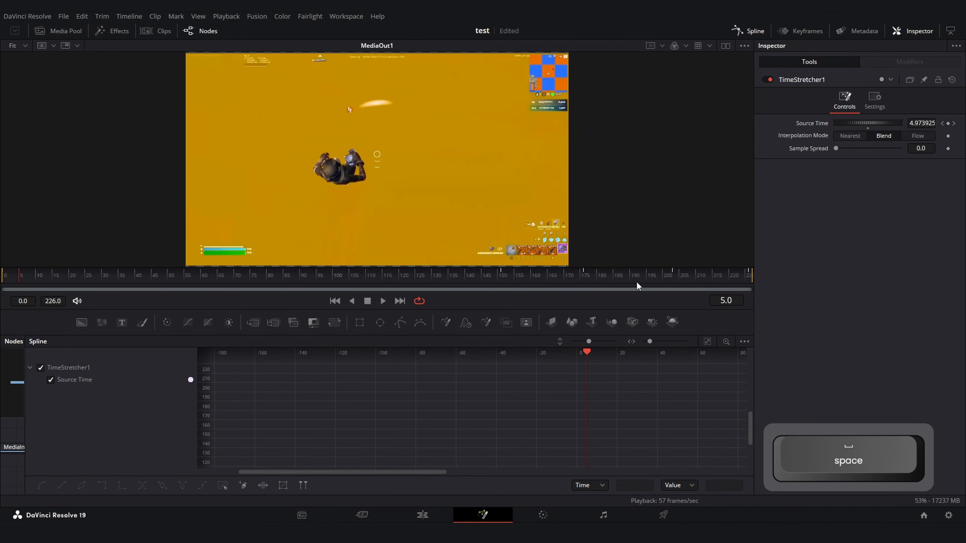
left_click_drag(636, 281, 574, 283)
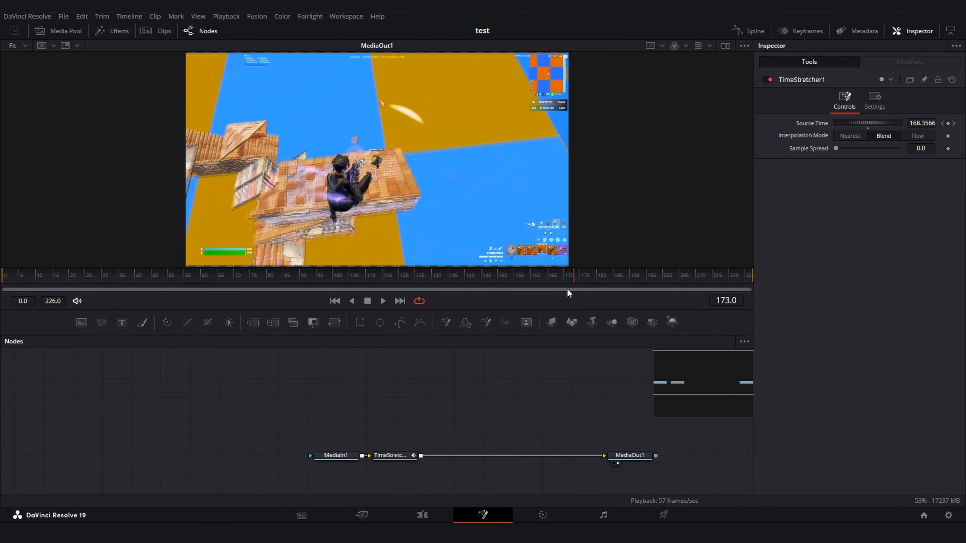
Step: Open the Source Time curve of TimeStretcher1 in the spline editor, with its start point in view
left_click(480, 277)
left_click_drag(480, 278, 504, 283)
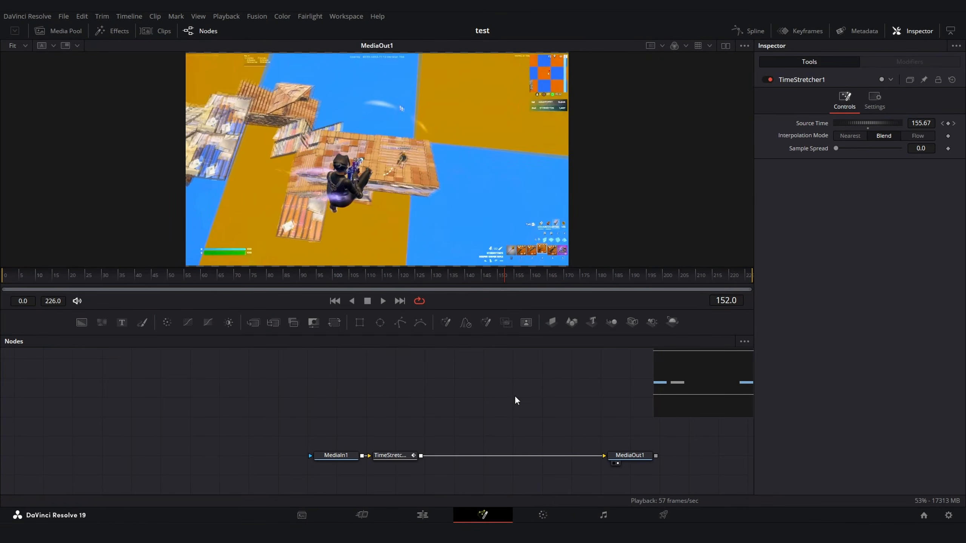
left_click(746, 31)
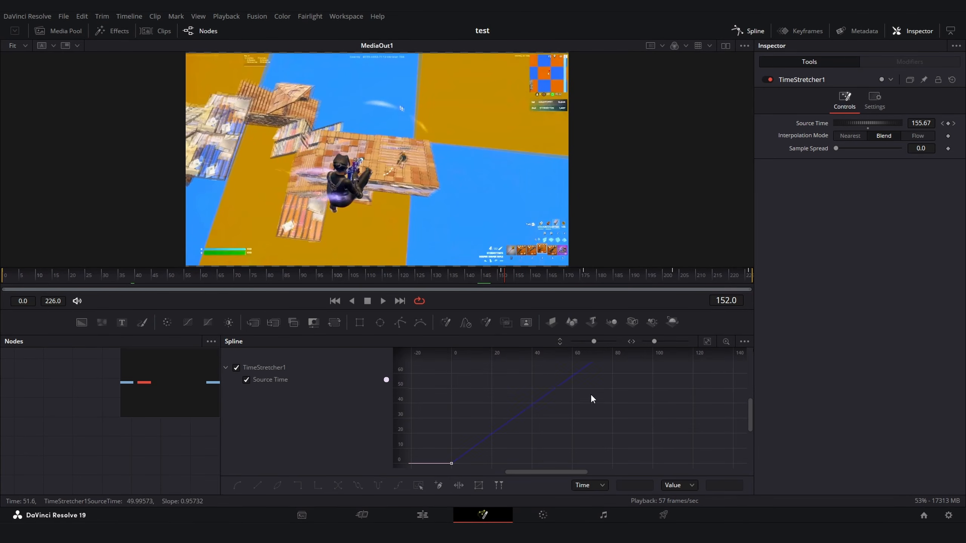
left_click_drag(568, 397, 571, 455)
scroll(677, 391, "down", 8)
scroll(673, 393, "up", 6)
scroll(652, 384, "down", 3)
scroll(552, 431, "up", 3)
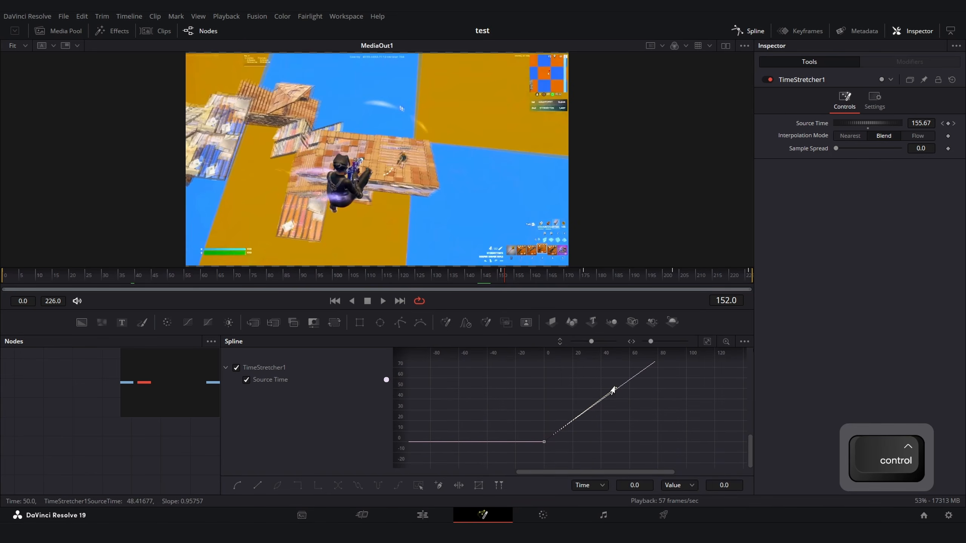
Step: Try to bend the Source Time curve into a slow-start ramp, preview it from frame 0, and undo the curve change
left_click_drag(614, 389, 776, 437)
left_click(4, 275)
key("space")
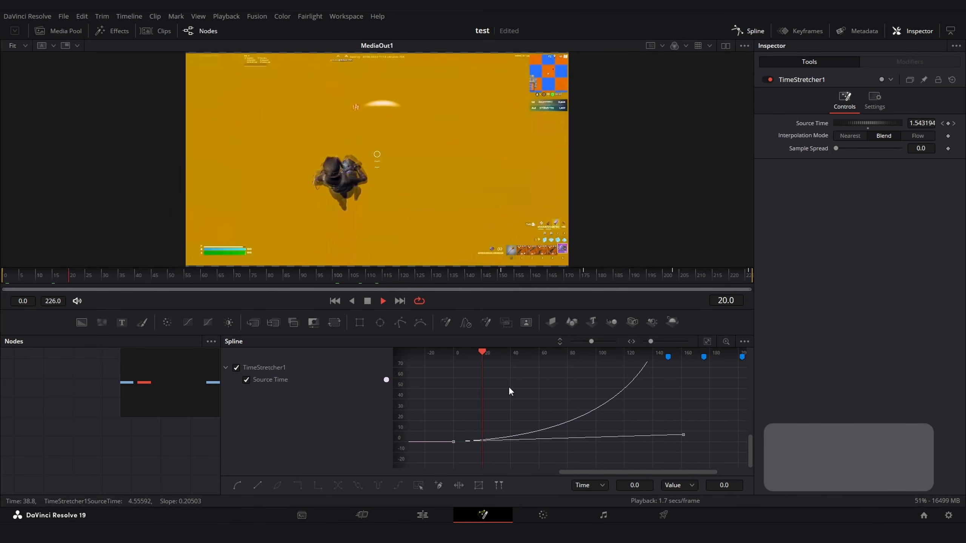
left_click(510, 387)
key("space")
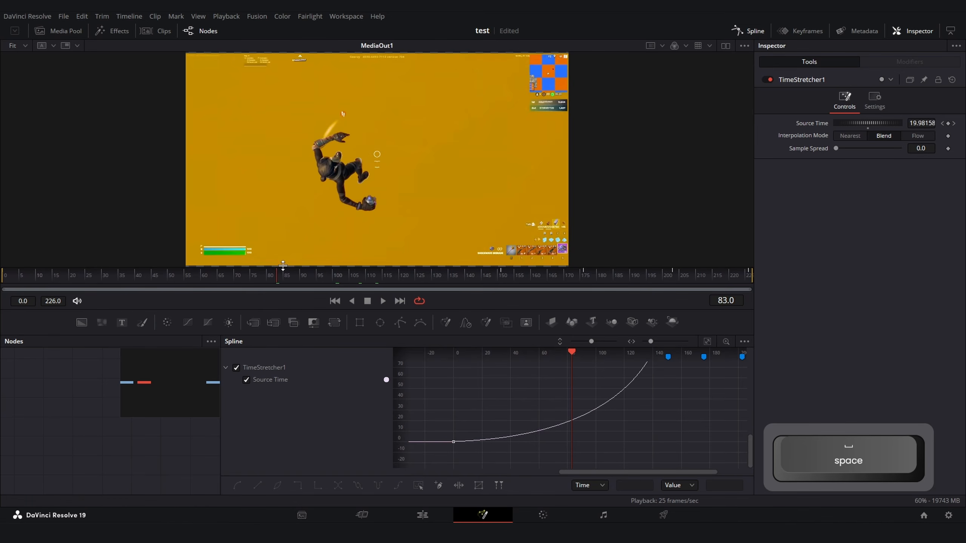
key("ctrl+z")
left_click_drag(262, 276, 3, 280)
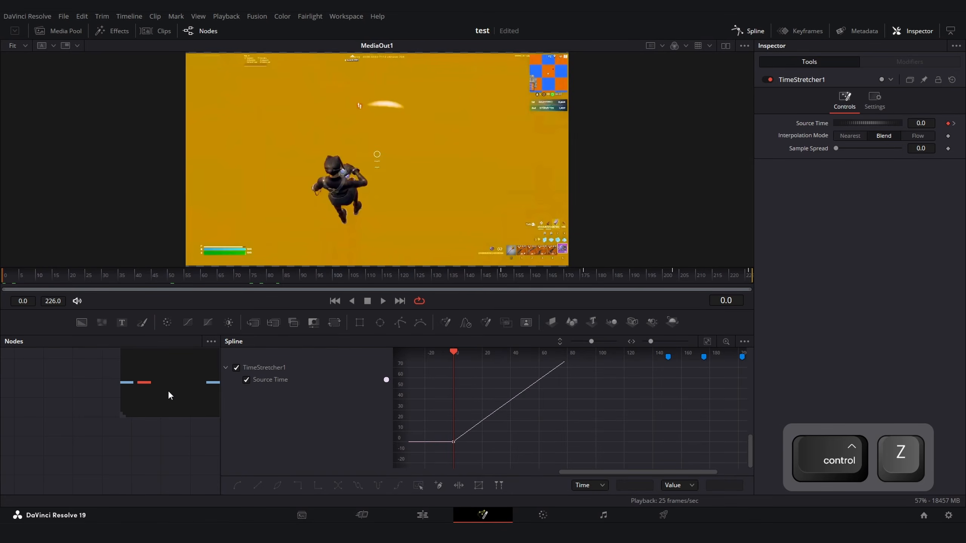
Step: Widen the node graph area, set TimeStretcher1's interpolation mode to Flow and enable Clamp Edges
left_click_drag(219, 350, 546, 350)
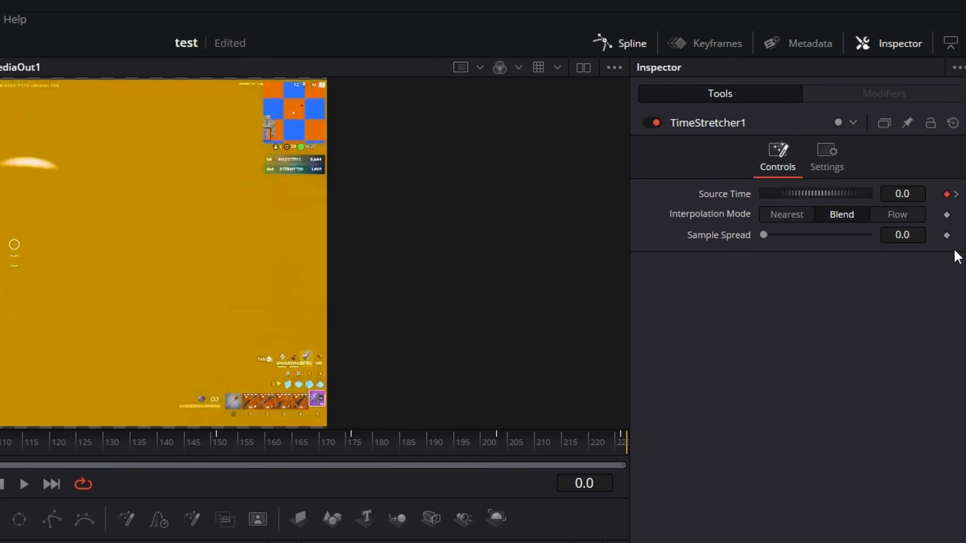
left_click(901, 215)
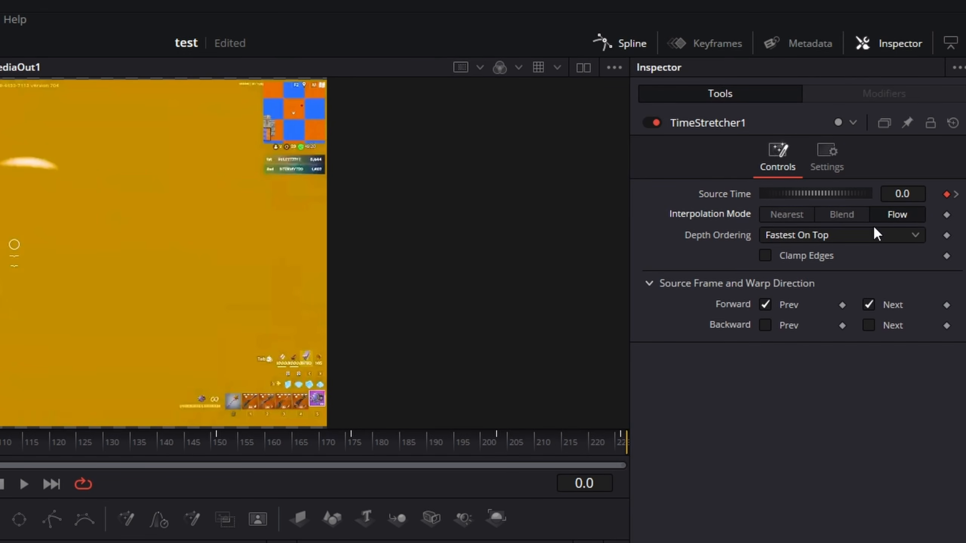
left_click(766, 255)
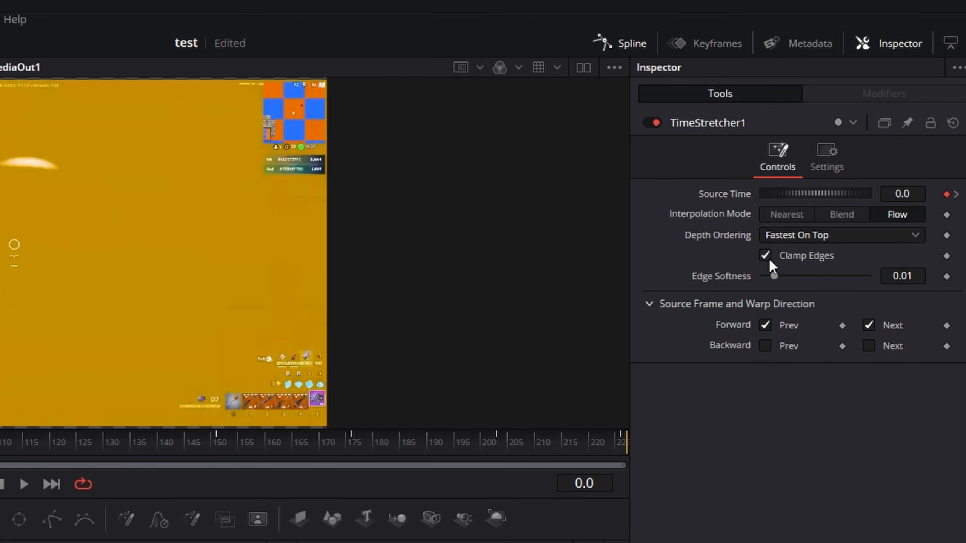
Step: Add an Optical Flow node and move TimeStretcher1 so it sits between the Optical Flow node and MediaOut1
key("shift+space")
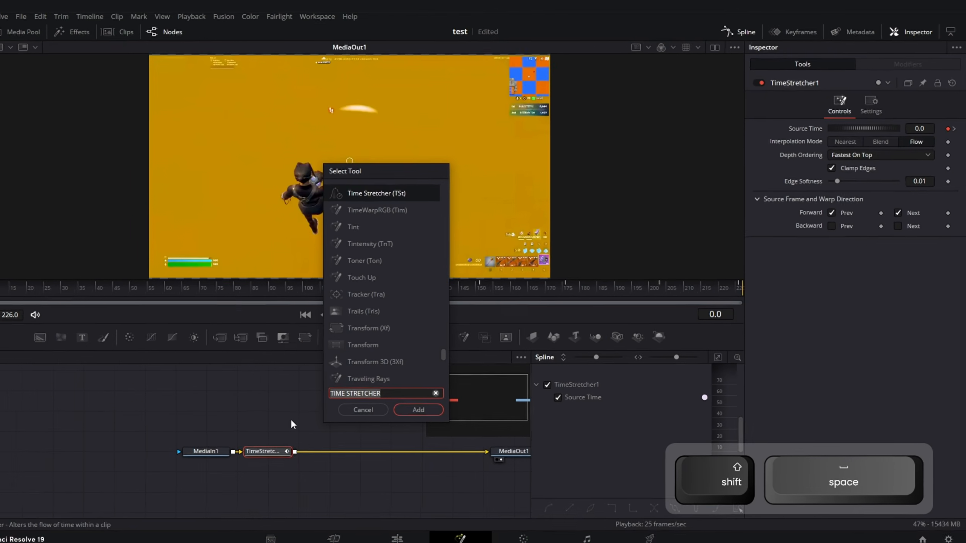
type("OPTIC")
key("Return")
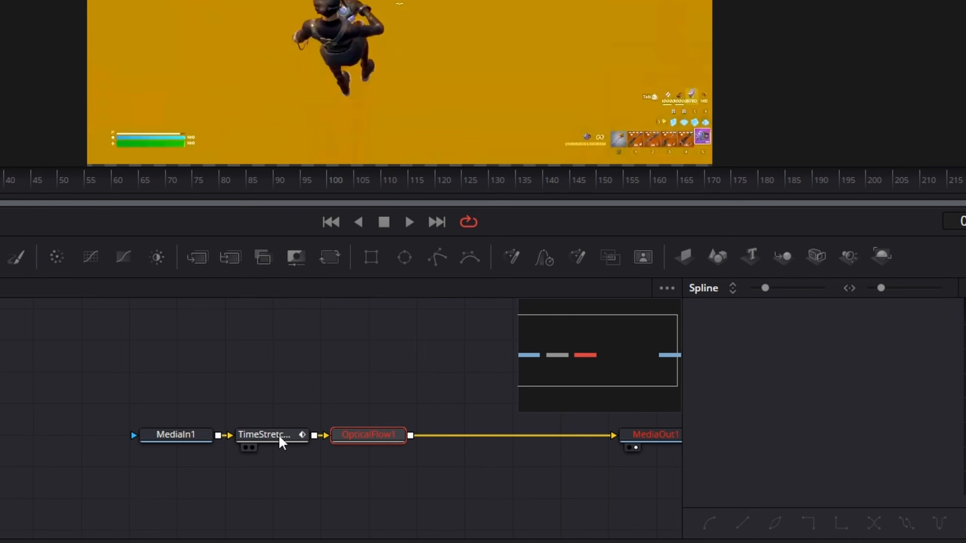
left_click_drag(306, 434, 447, 460)
left_click_drag(512, 481, 494, 441)
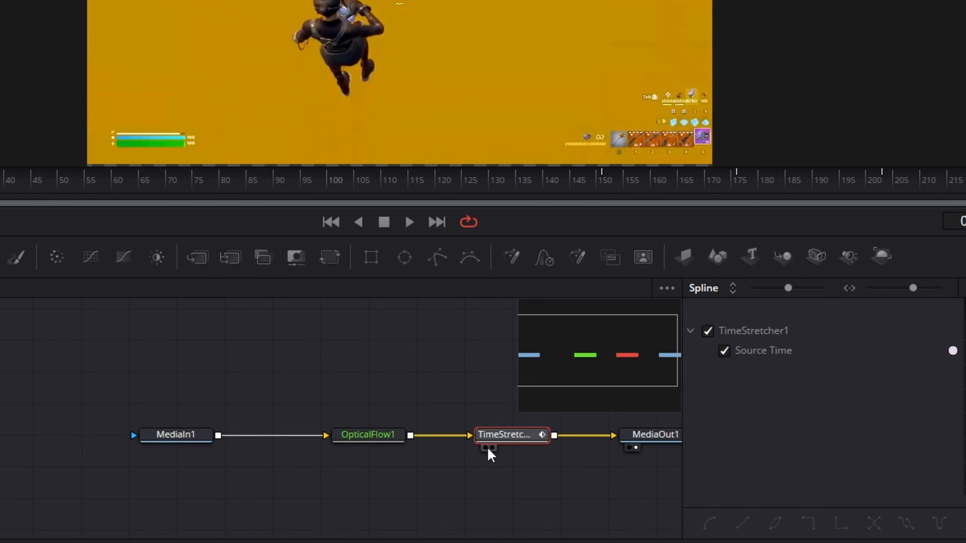
left_click(416, 390)
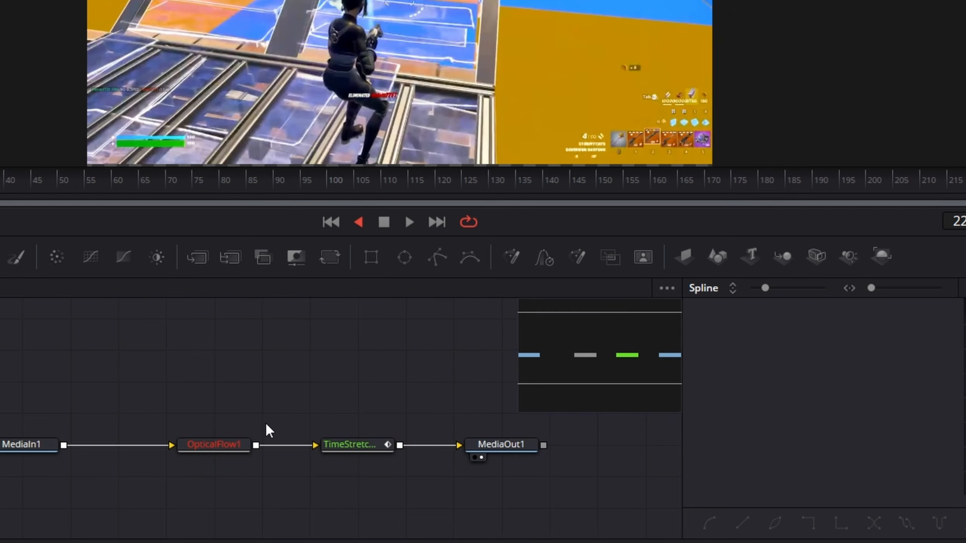
left_click(228, 446)
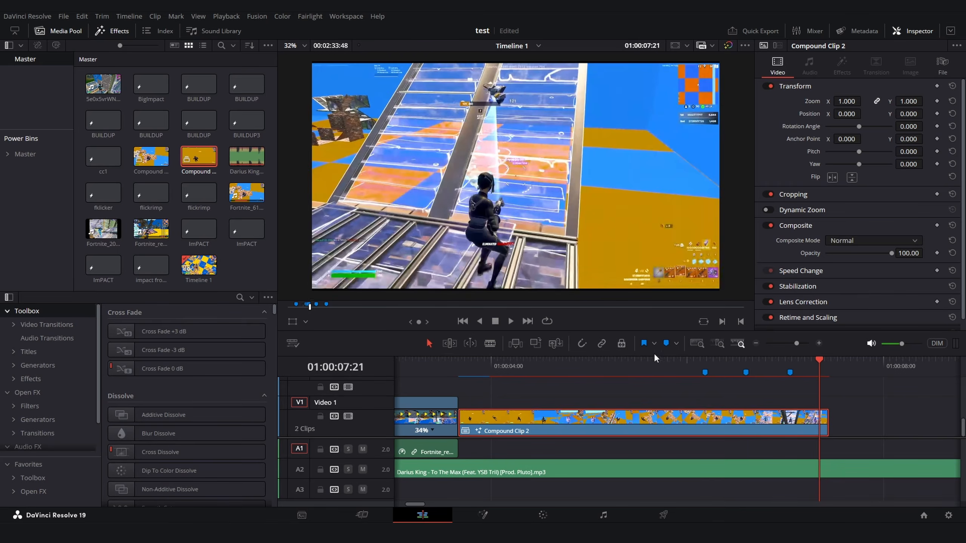
Step: Render the cache for Compound Clip 2 on the edit timeline and play back the transition into it
right_click(540, 417)
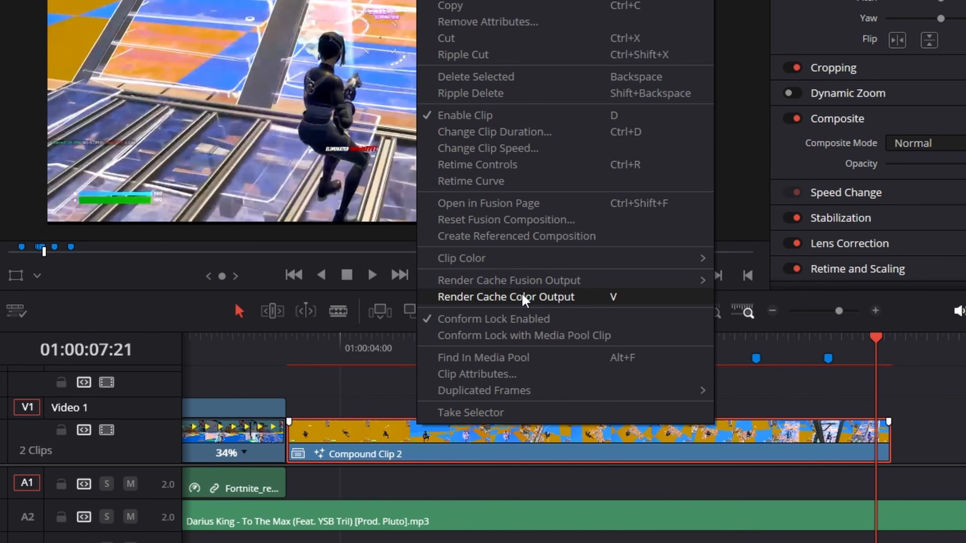
left_click(604, 337)
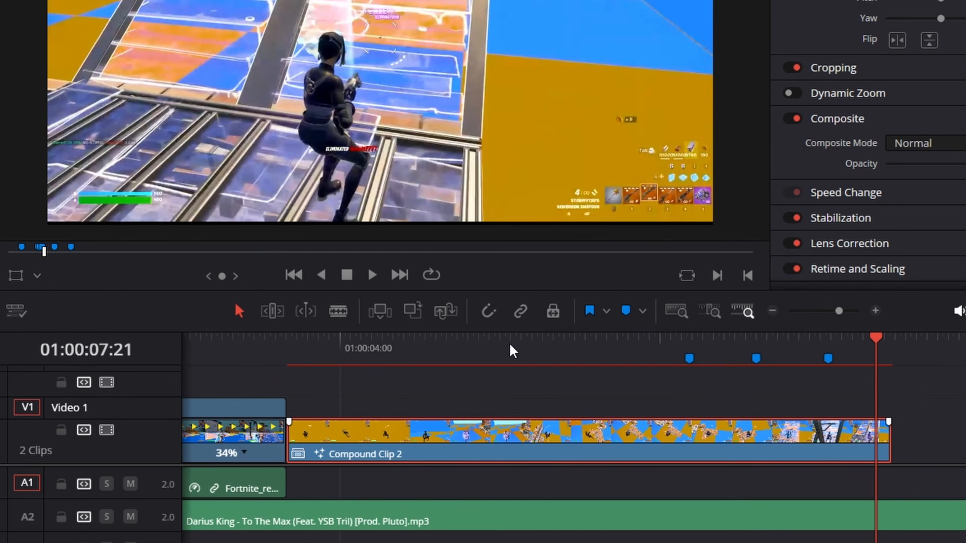
key("space")
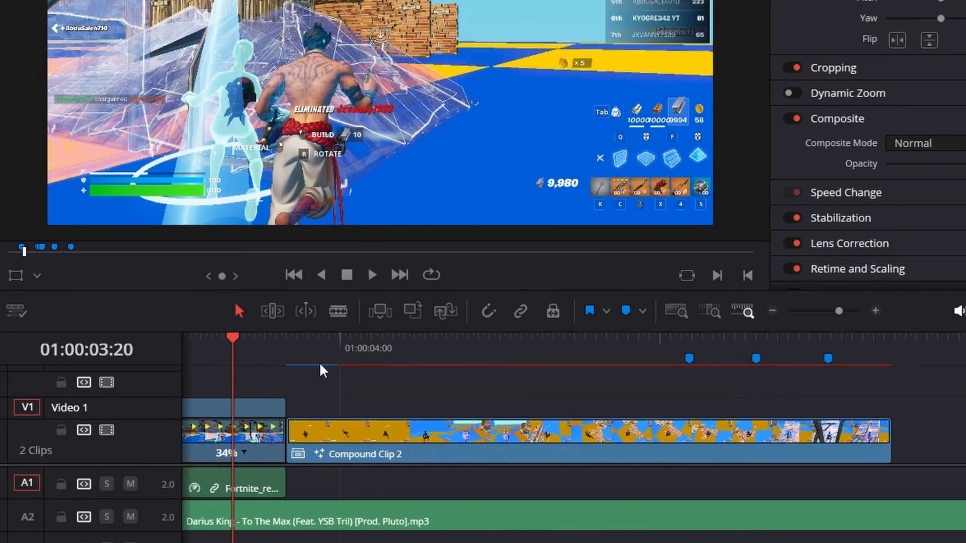
key("space")
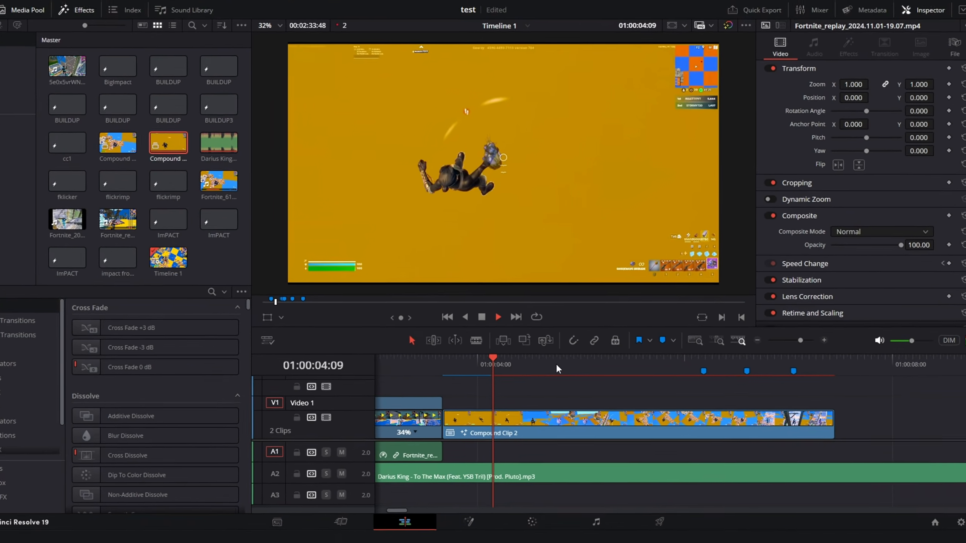
key("space")
left_click(746, 26)
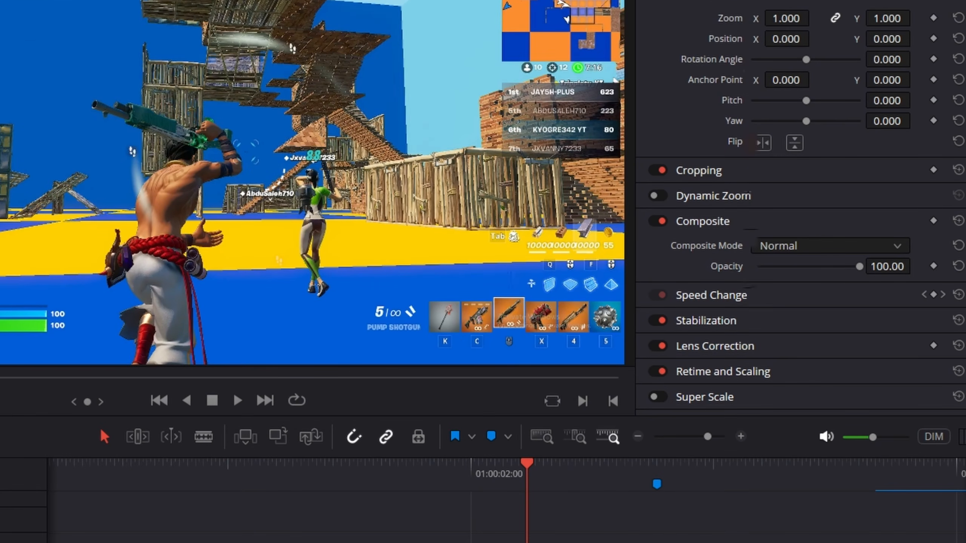
Step: Set the first clip's retime process to Optical Flow and its motion estimation to Enhanced Better, and play it back
left_click(729, 373)
scroll(764, 250, "down", 3)
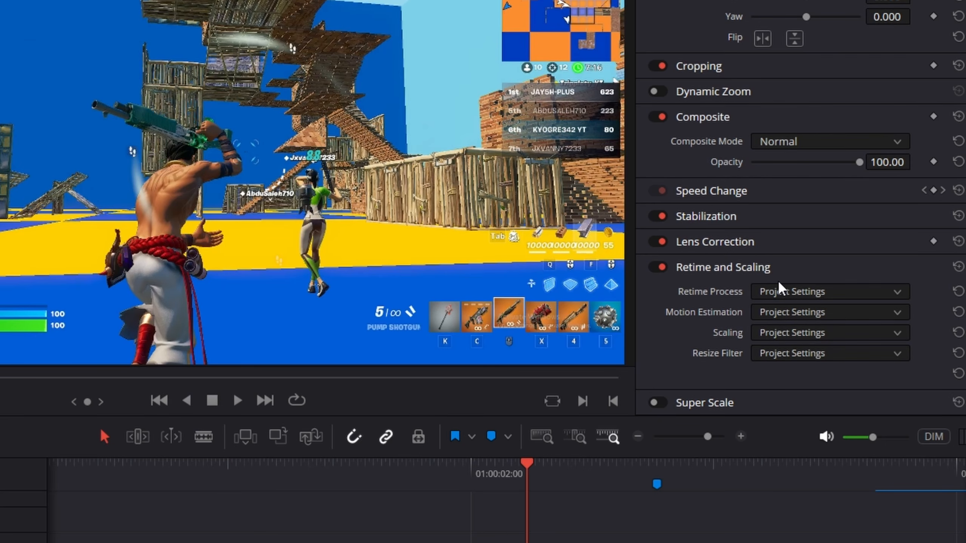
left_click(783, 291)
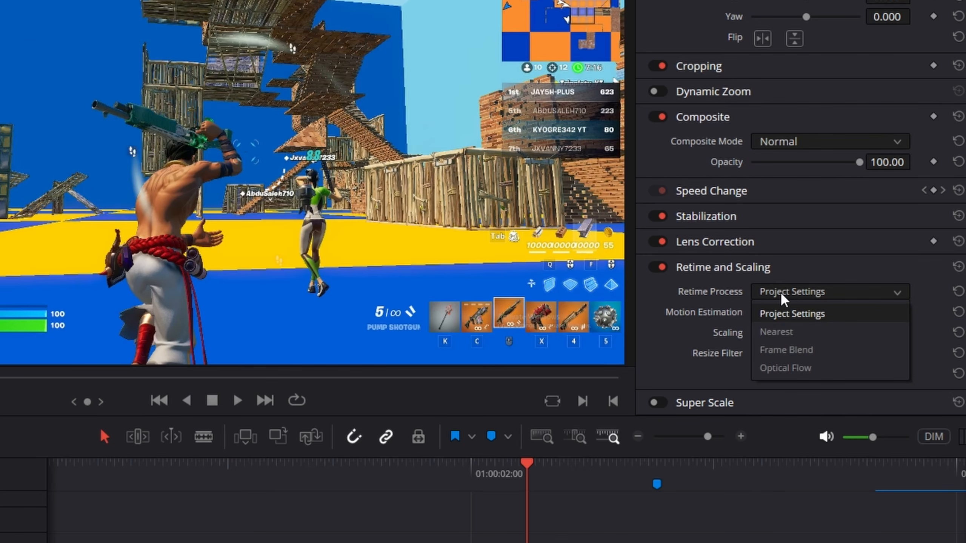
left_click(785, 368)
left_click(799, 312)
left_click(808, 390)
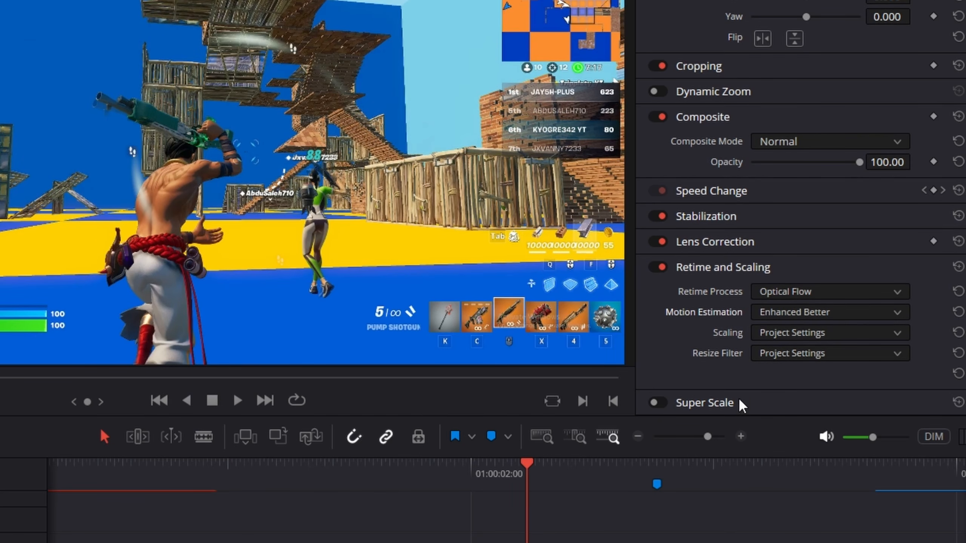
key("space")
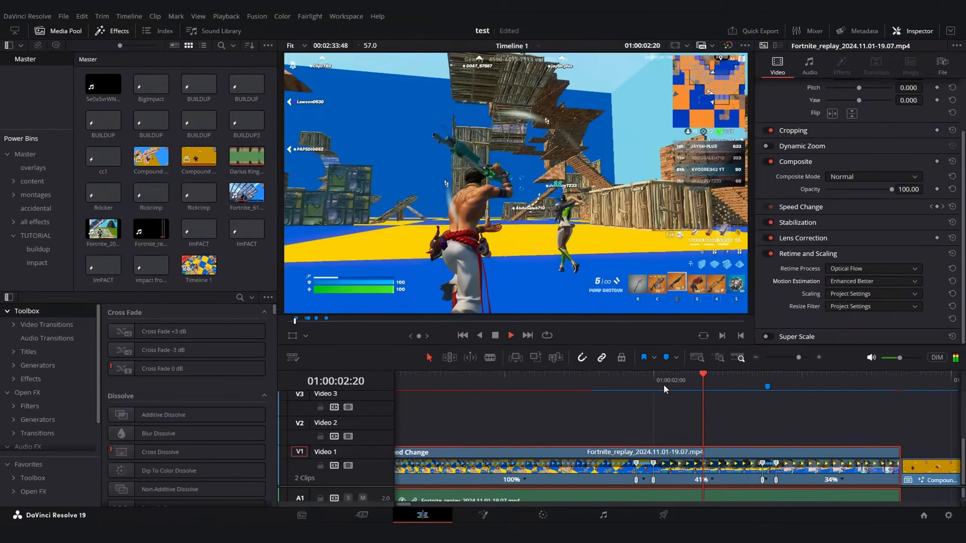
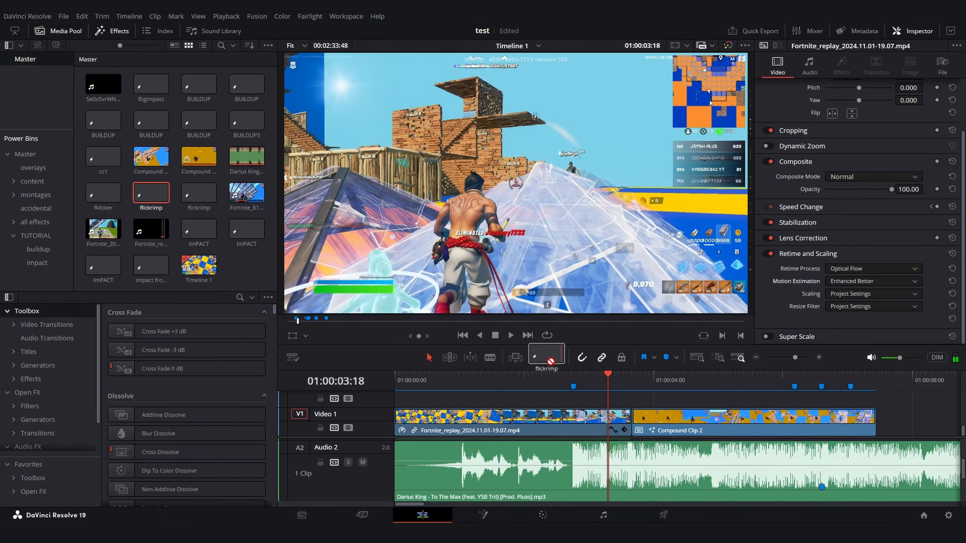
Step: Place the flickrimp effect on Video 2 at the first timeline marker with a BUILDUP effect directly before it, and preview both
left_click_drag(547, 359, 617, 401)
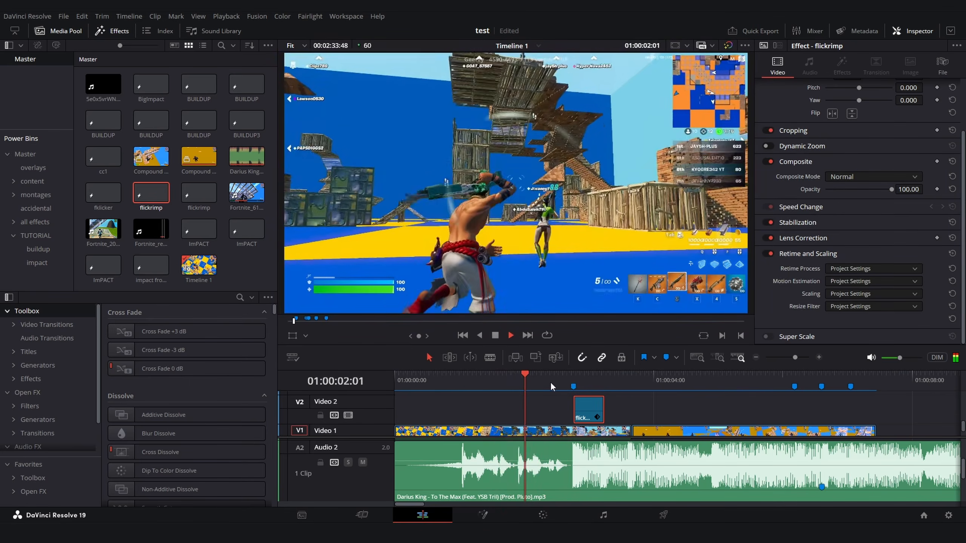
key("space")
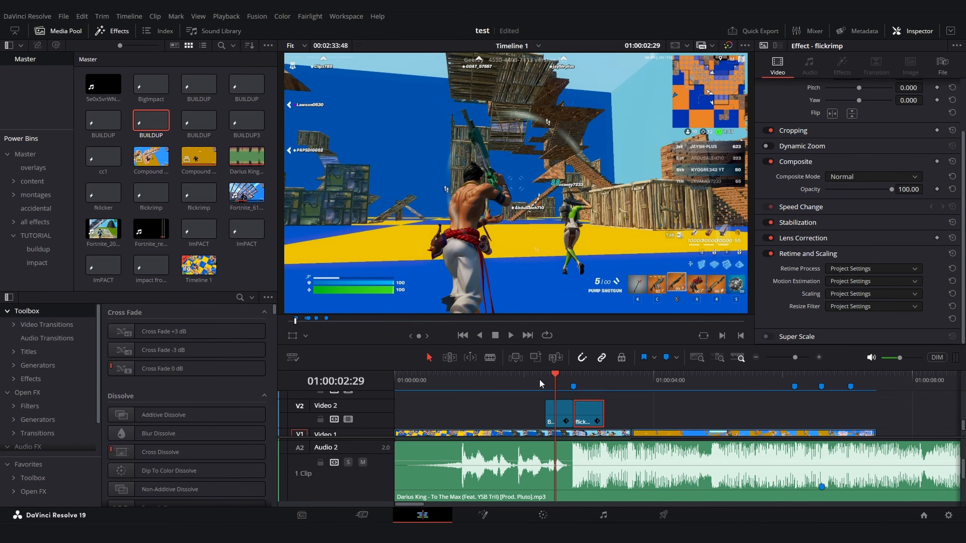
left_click(537, 377)
key("space")
key("space")
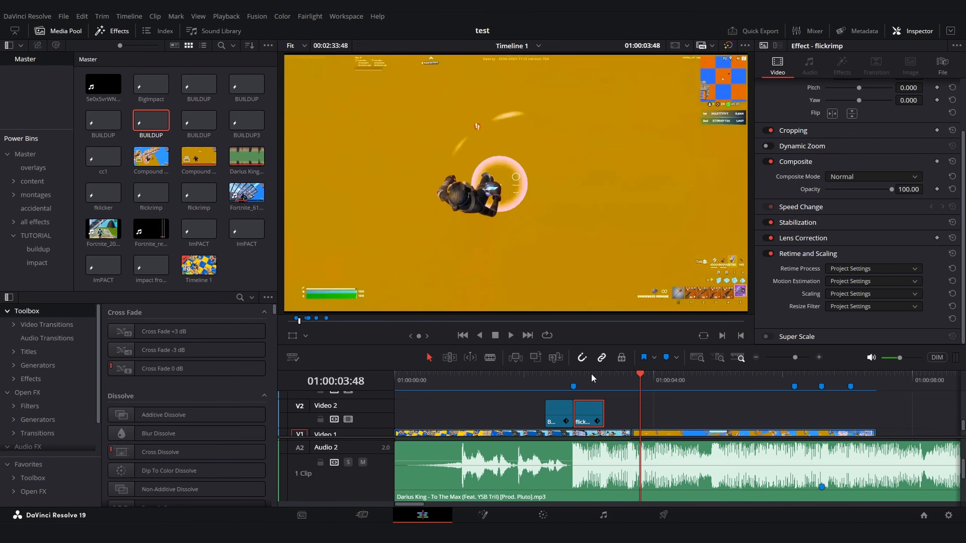
Step: Open the TUTORIAL power bin to view the buildup, cc1, cc2 and impact presets
left_click(38, 236)
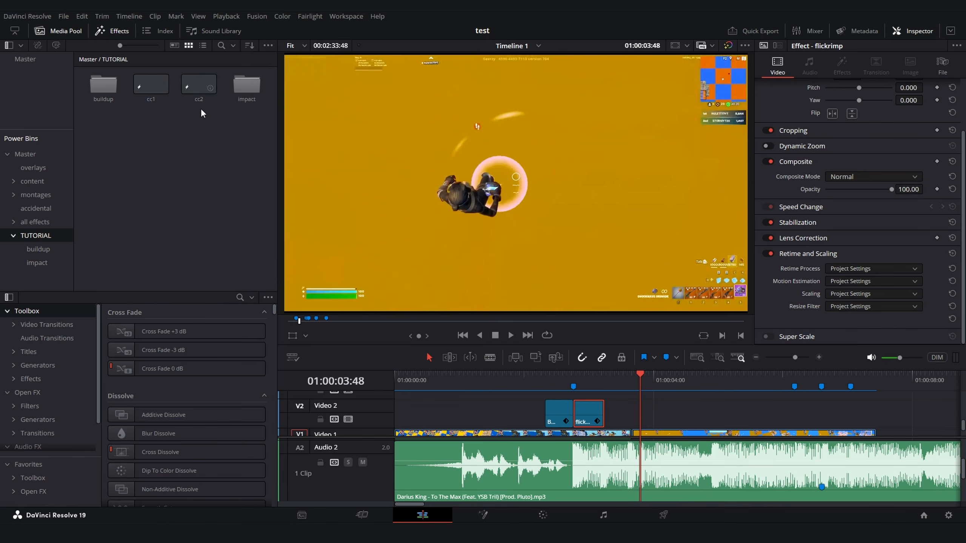
left_click_drag(201, 108, 108, 68)
left_click(144, 124)
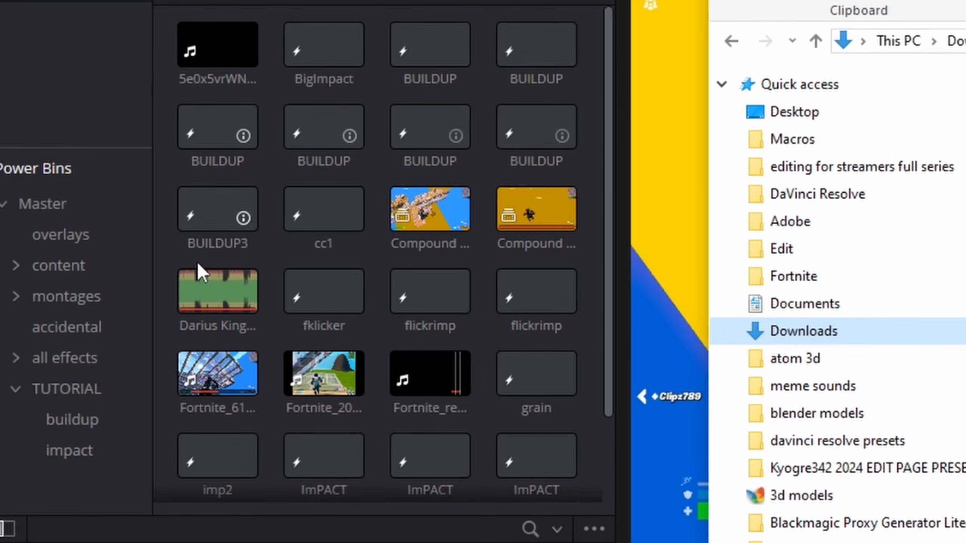
Step: Check the Show Power Bins option of the media pool, open the Master power bin and collapse its folder tree
left_click(591, 92)
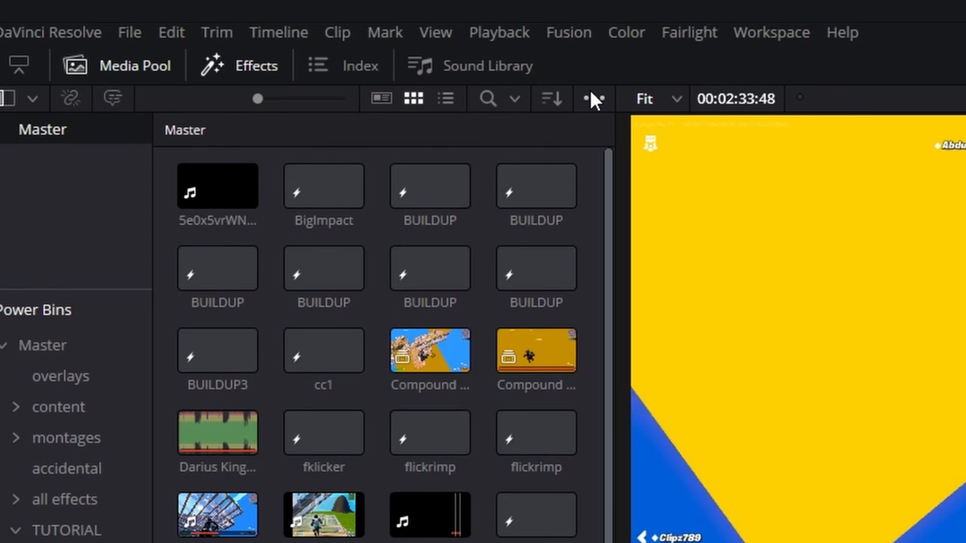
left_click(591, 93)
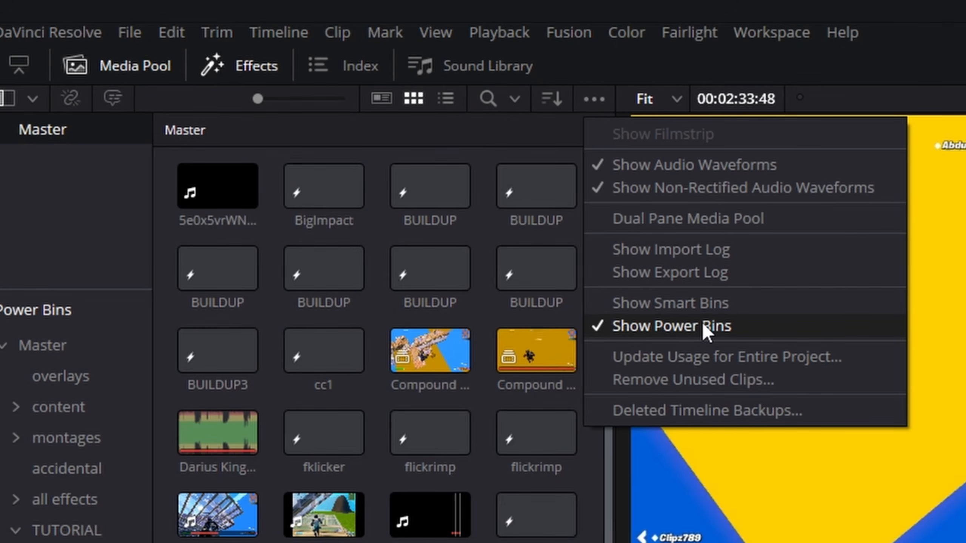
left_click(61, 323)
left_click(43, 342)
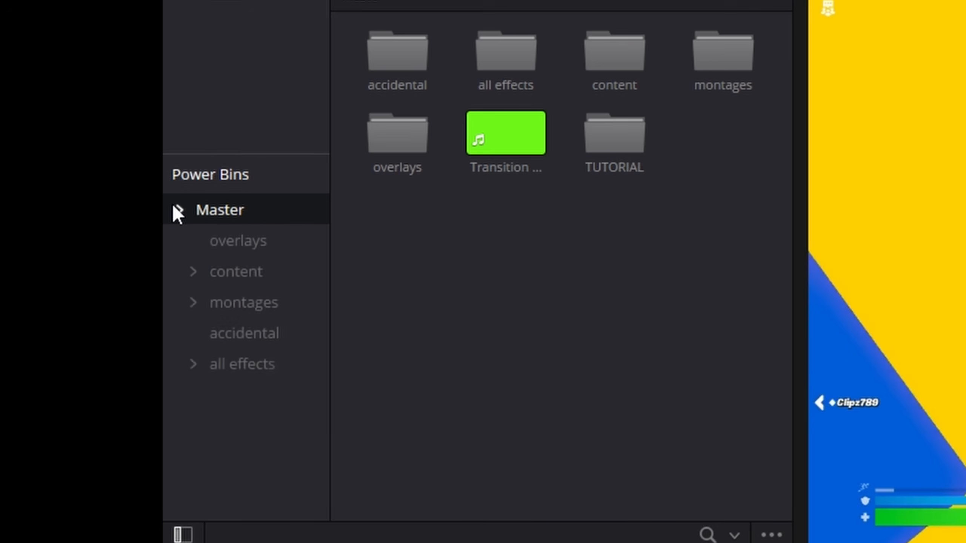
left_click(129, 235)
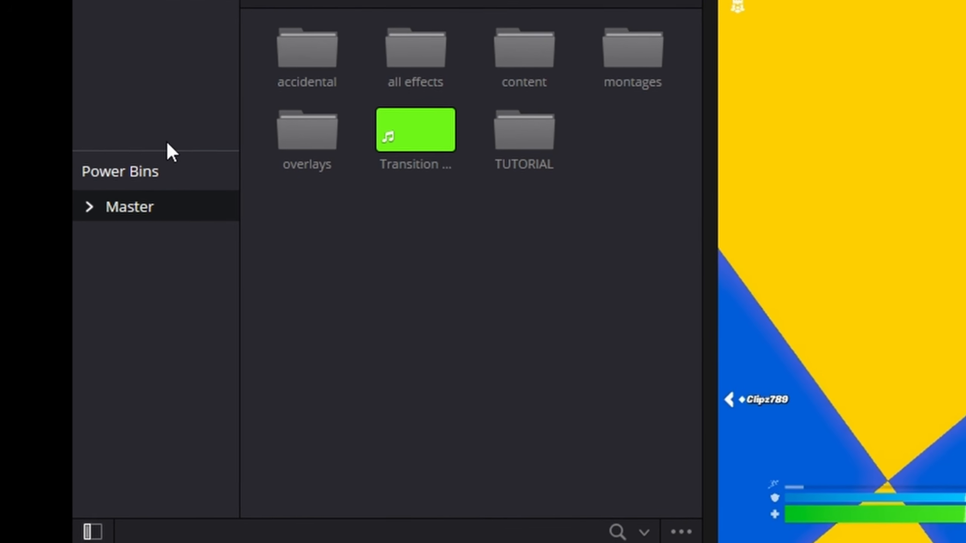
Step: Resize the power bins area and open the TUTORIAL folder in the Master power bin
left_click_drag(154, 151, 141, 335)
left_click_drag(45, 332, 50, 177)
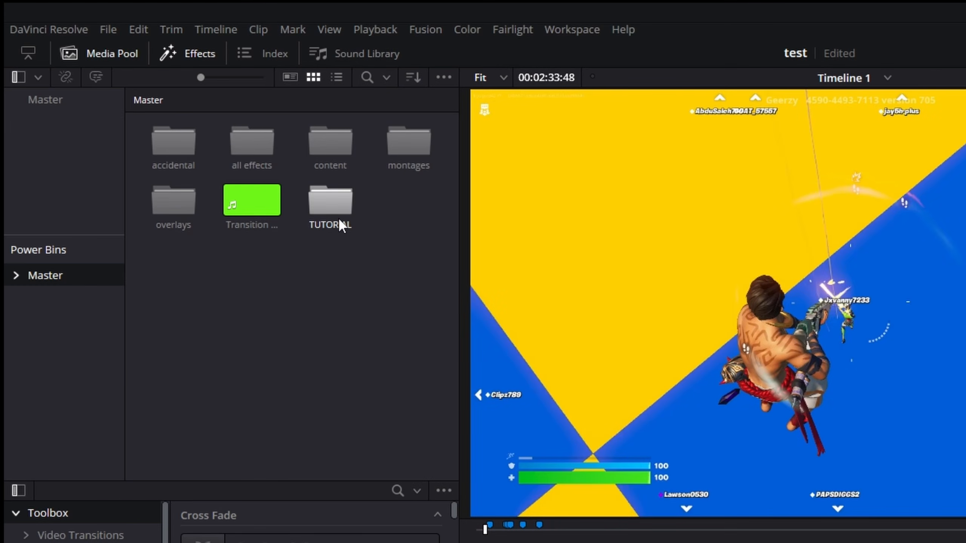
double_click(340, 220)
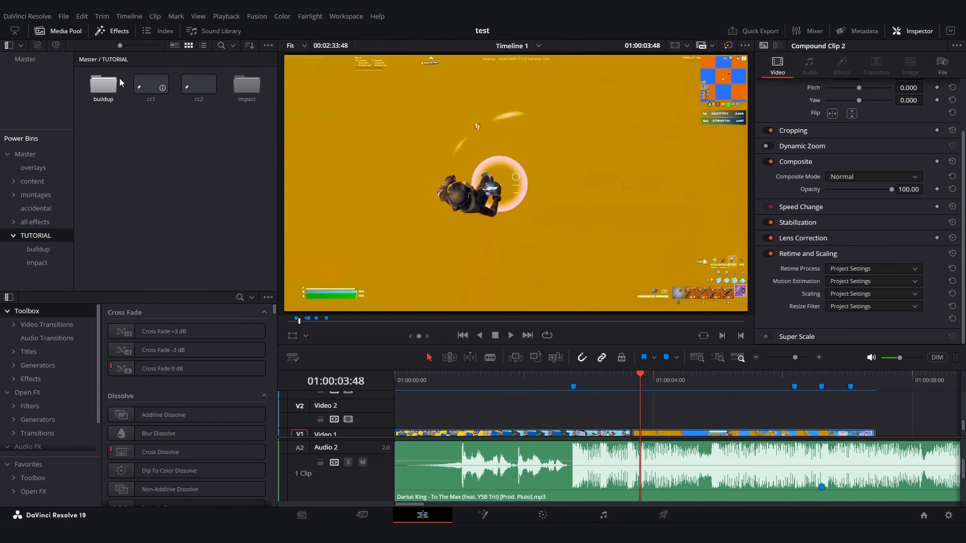
Step: Place the first BUILDUP preset from the buildup power bin on Video 2 so it ends at the first timeline marker
double_click(118, 78)
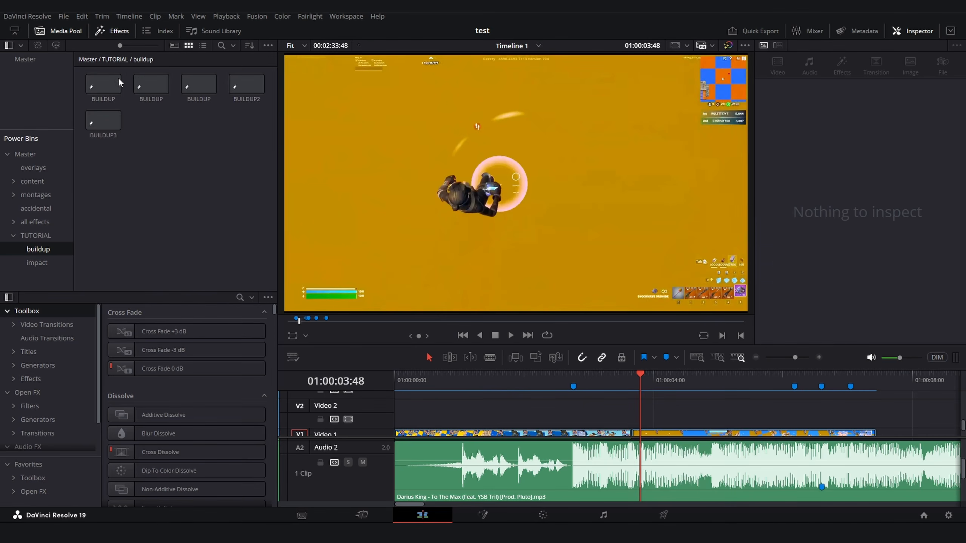
mouse_move(100, 87)
left_mouse_down()
mouse_move(568, 379)
mouse_move(545, 413)
left_mouse_up()
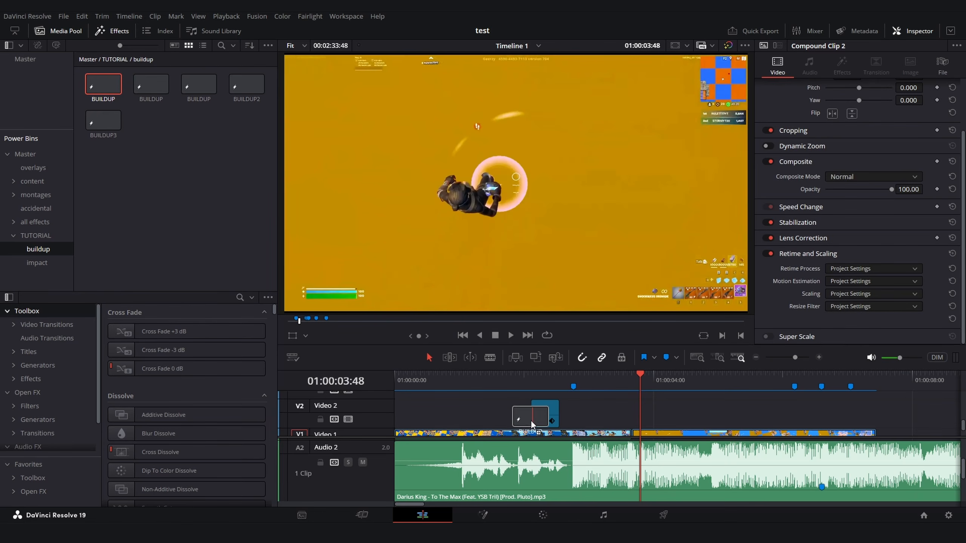
left_click_drag(628, 382, 574, 379)
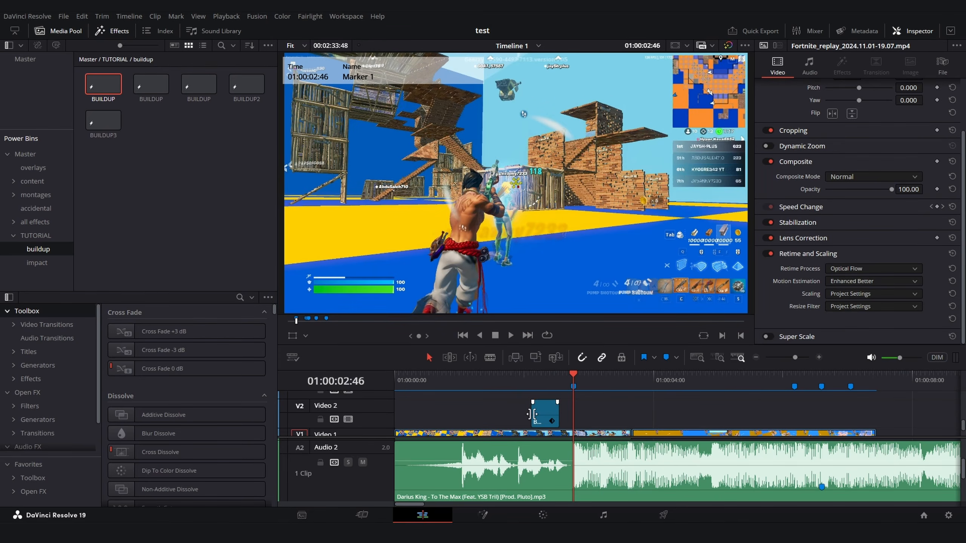
left_click_drag(537, 414, 556, 419)
left_click_drag(534, 368, 534, 369)
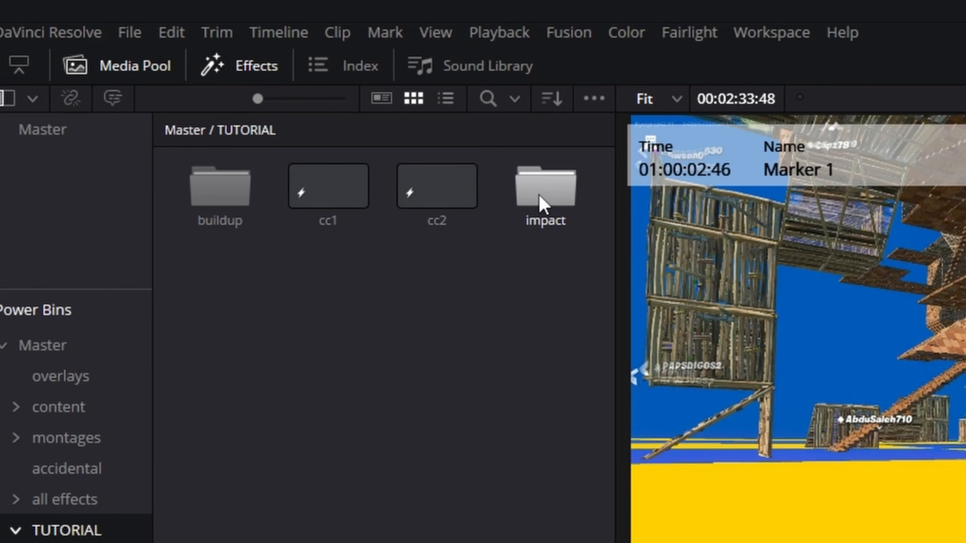
Step: Place the grain preset from the impact power bin on Video 2, starting at the first timeline marker
double_click(428, 133)
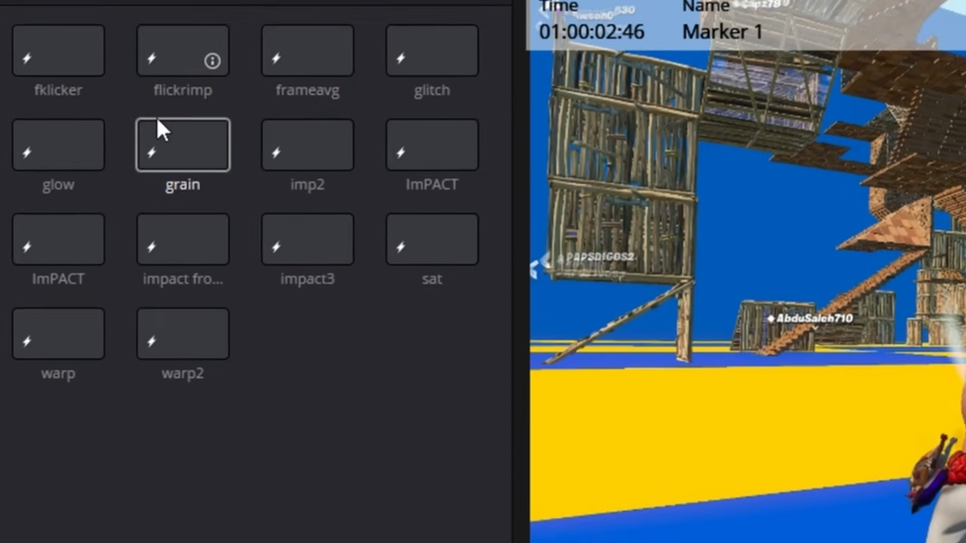
left_click_drag(323, 270, 566, 354)
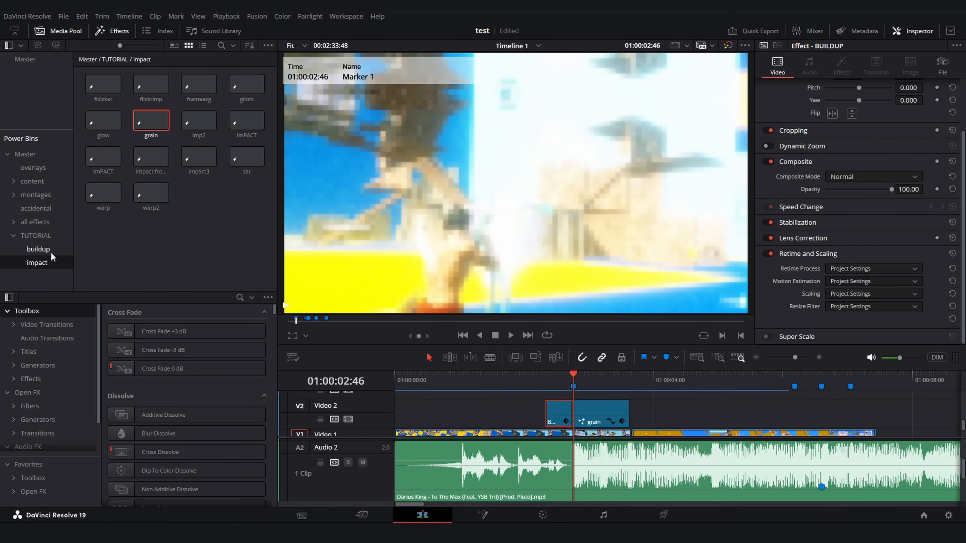
Step: Select the BUILDUP and grain effects on Video 2 together and turn on Render Cache Color Output for them
left_click_drag(567, 379, 512, 388)
left_click_drag(658, 414, 502, 393)
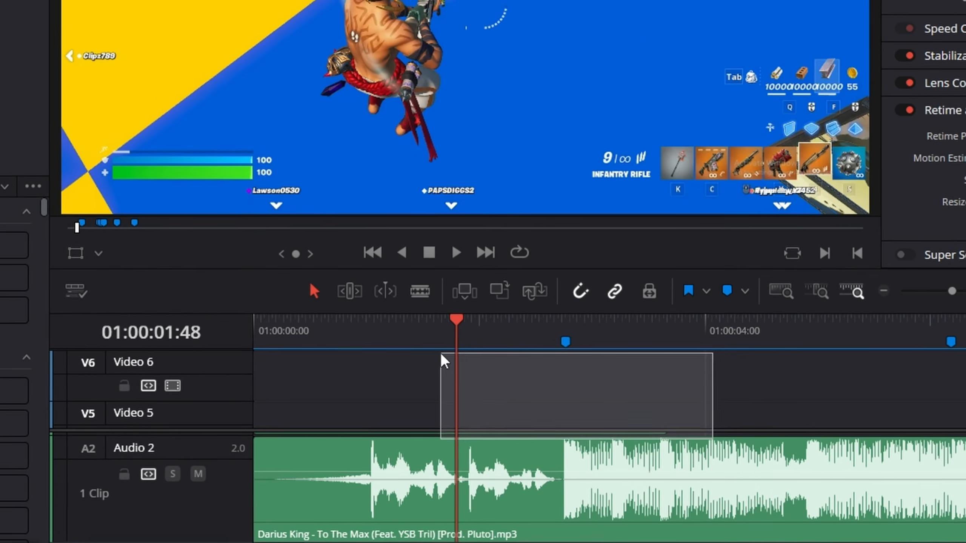
left_click_drag(441, 353, 441, 353)
scroll(571, 369, "down", 5)
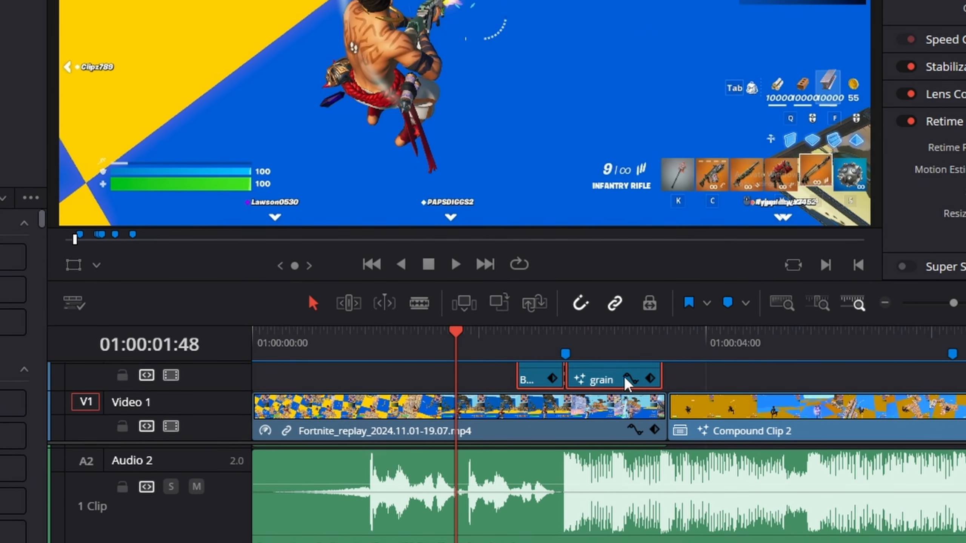
left_click_drag(714, 355, 438, 337)
scroll(531, 373, "up", 3)
scroll(535, 418, "down", 3)
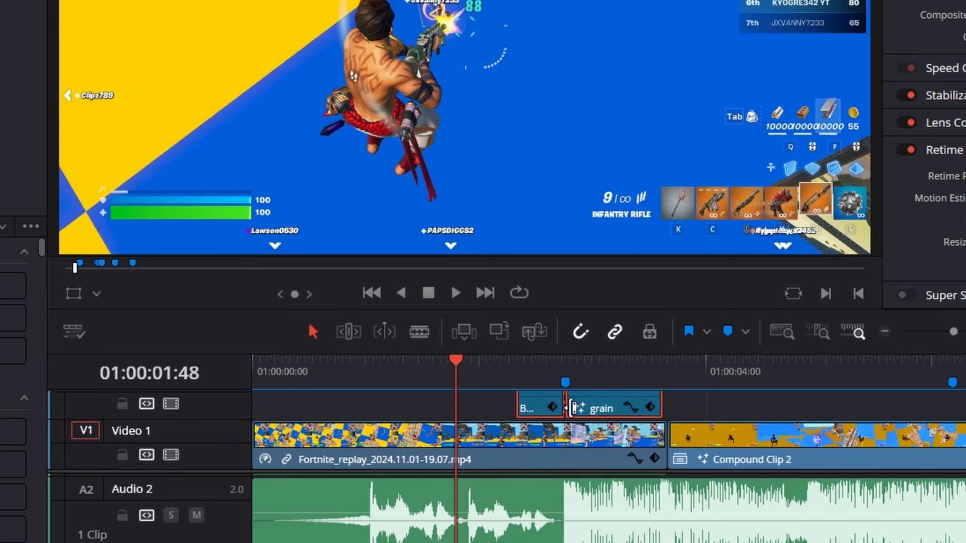
right_click(599, 409)
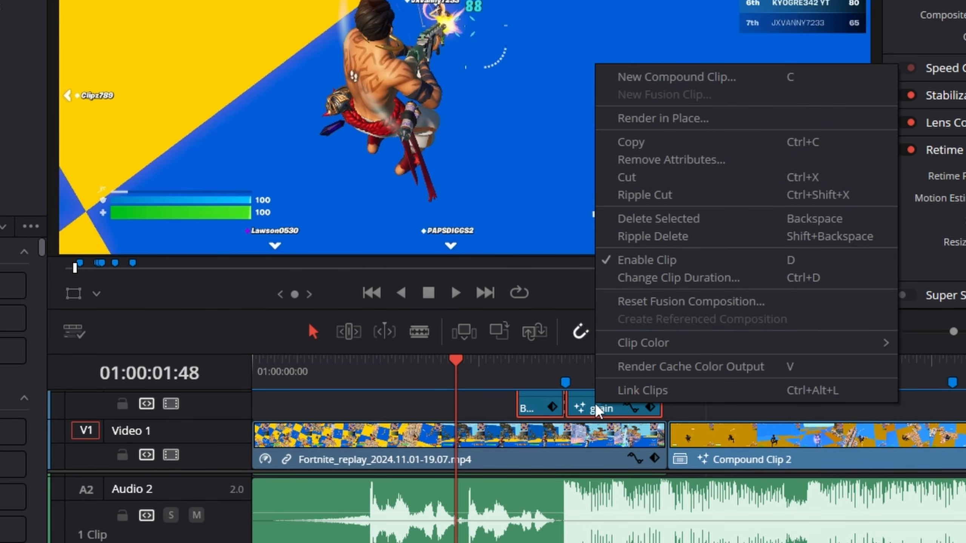
left_click(727, 367)
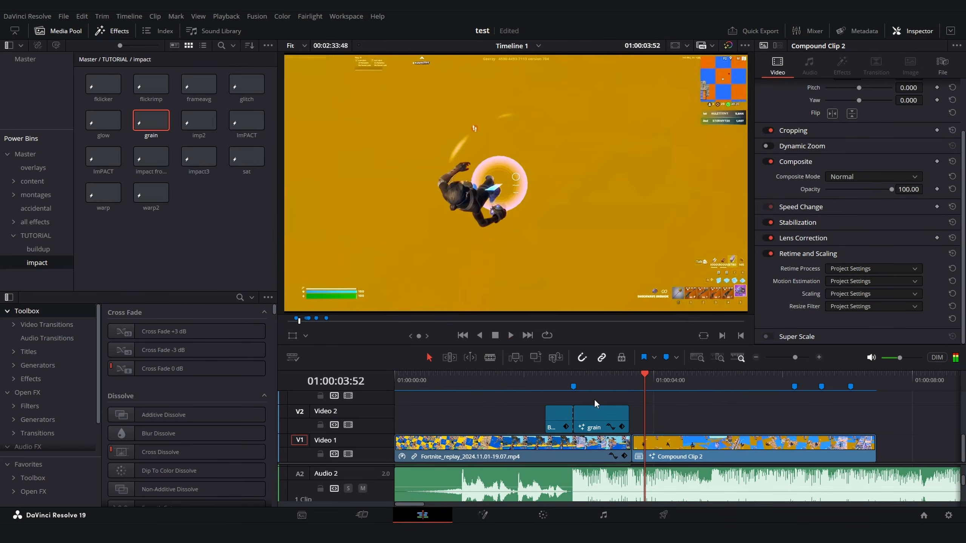
Step: Place the imp2 impact preset on Video 3 overlapping the end of the grain effect and play back the stacked effects
left_click(601, 380)
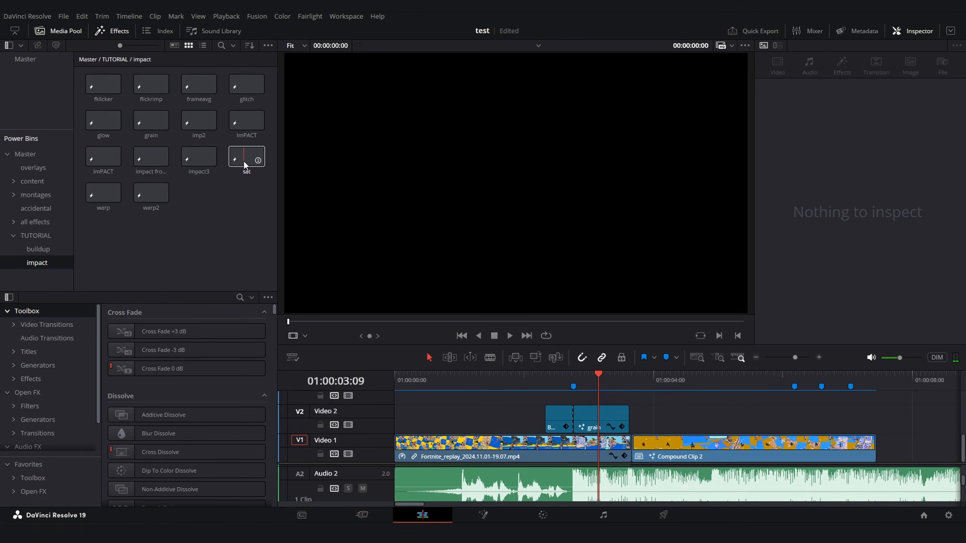
left_click(620, 429)
left_click(565, 377)
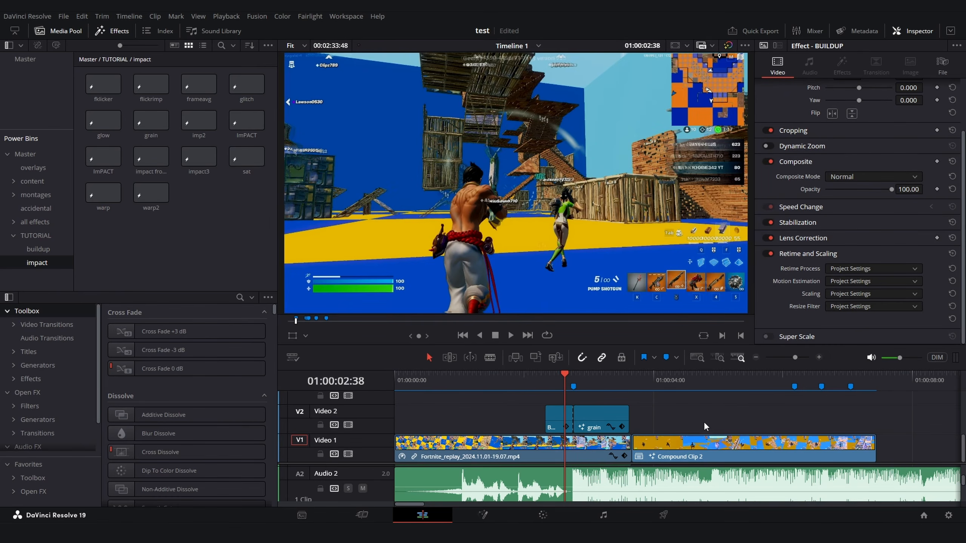
left_click(620, 379)
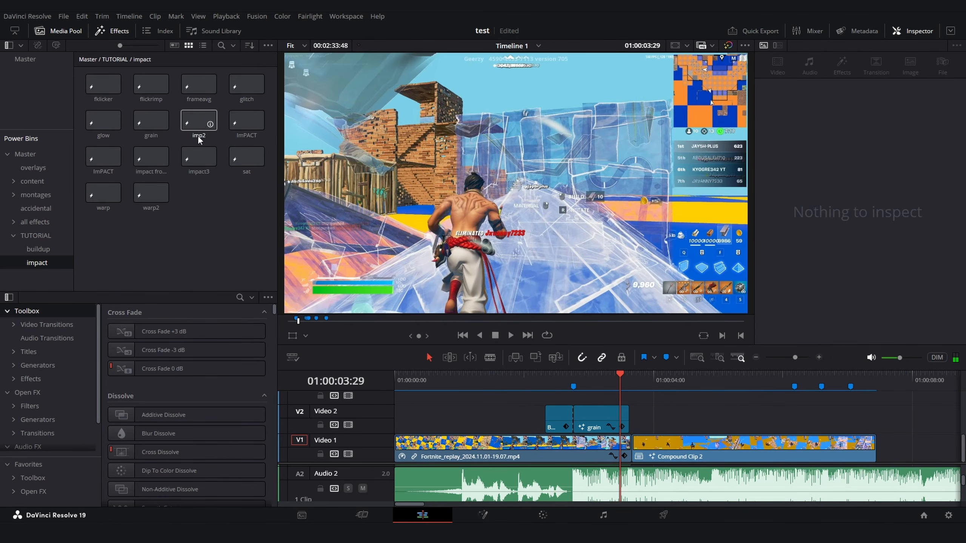
left_click_drag(196, 120, 612, 413)
left_click(537, 376)
key("space")
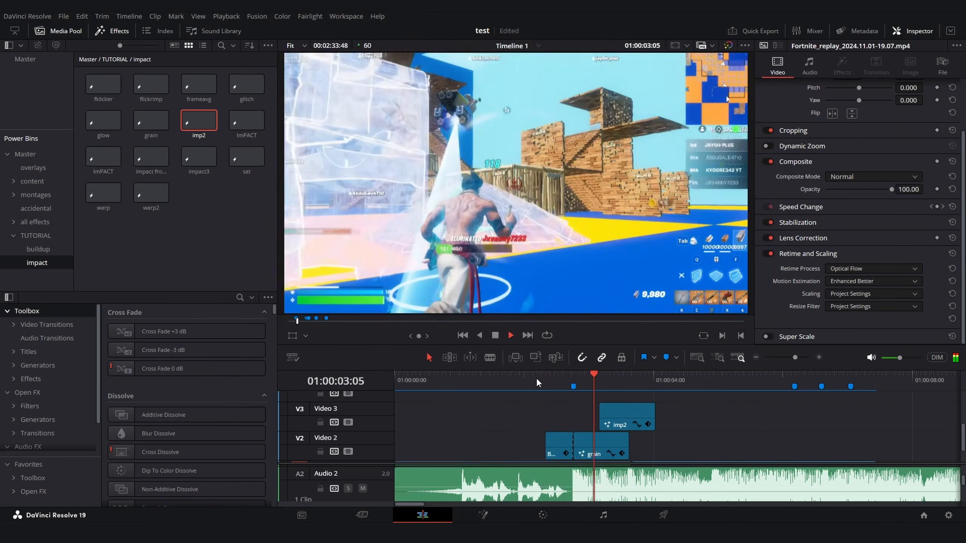
key("space")
left_click(528, 410)
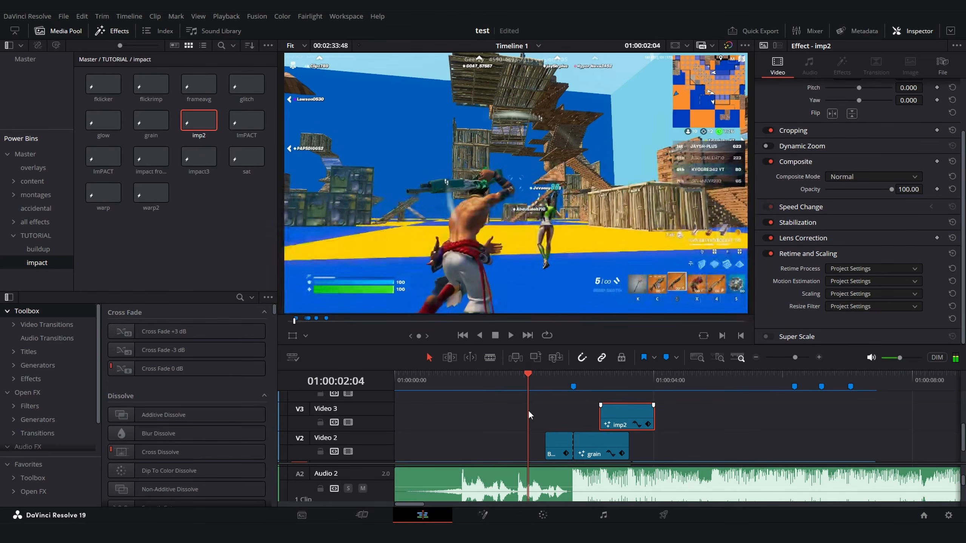
left_click(706, 410)
scroll(692, 418, "down", 2)
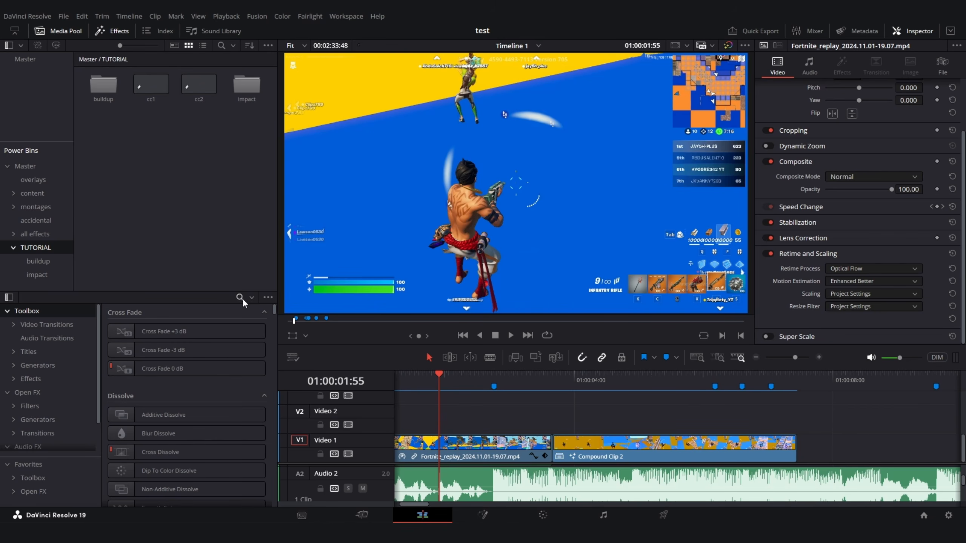
Step: Search the effects for "adjustment" and place an Adjustment Clip on Video 2 starting at the first timeline marker
left_click(240, 298)
type("ad")
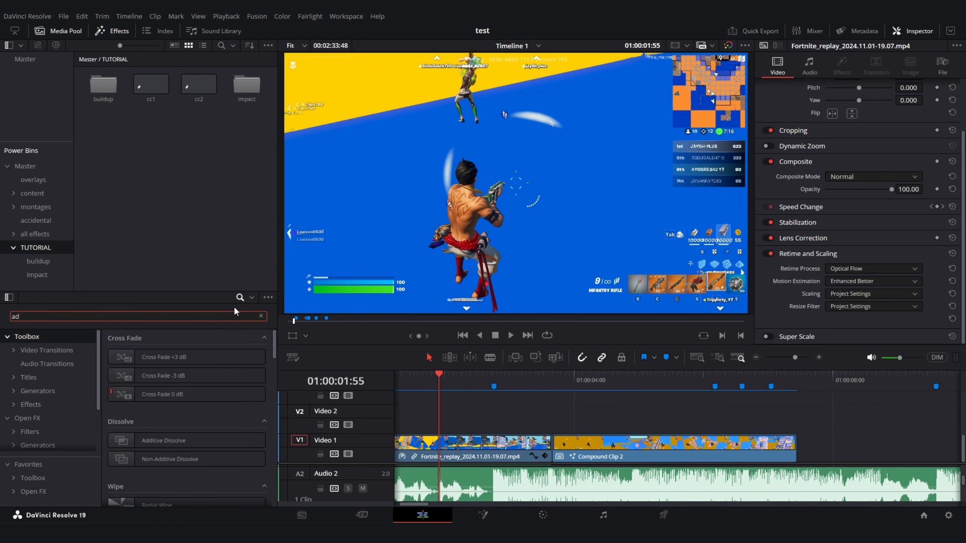
type("justment")
left_click(146, 358)
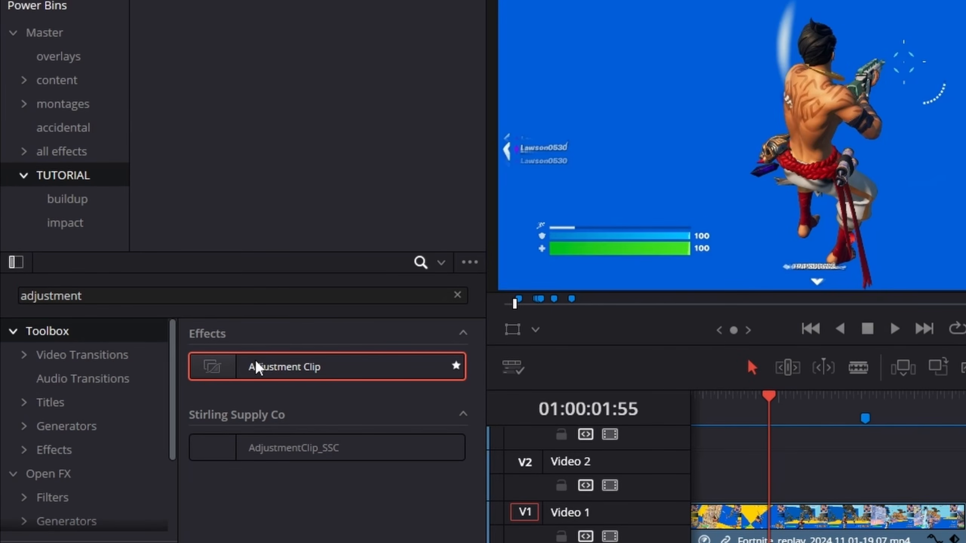
left_click_drag(257, 367, 869, 476)
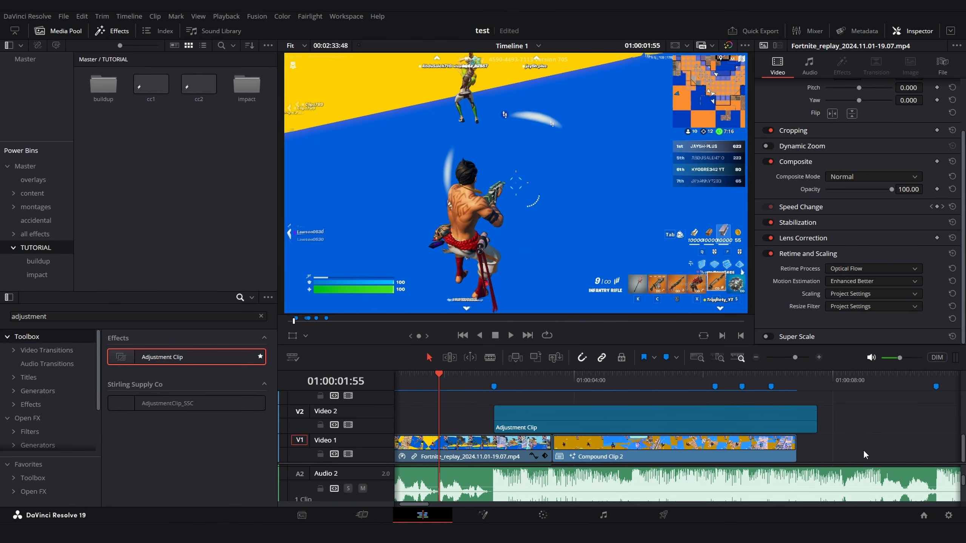
Step: Shorten the adjustment clip to the end of the first gameplay clip and play back that section
left_click(517, 418)
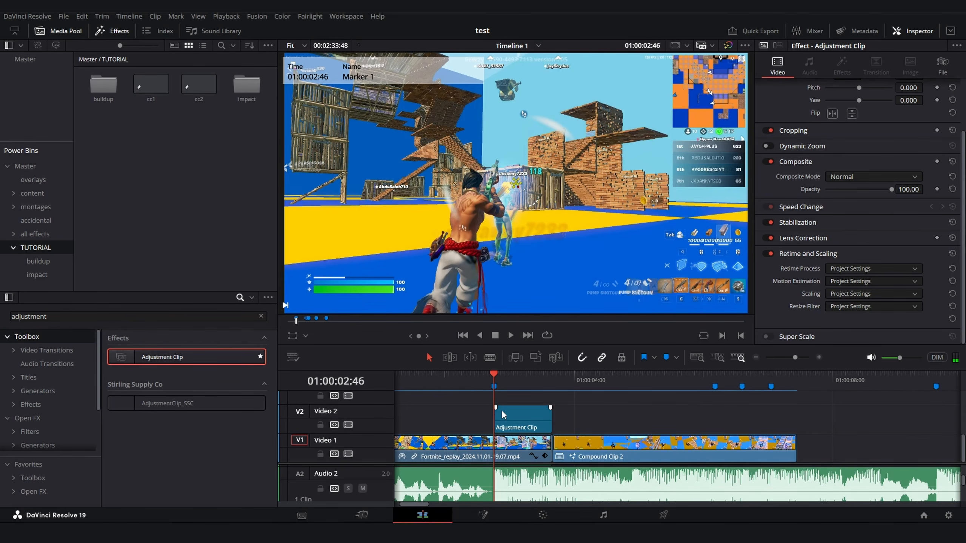
left_click_drag(475, 376, 465, 377)
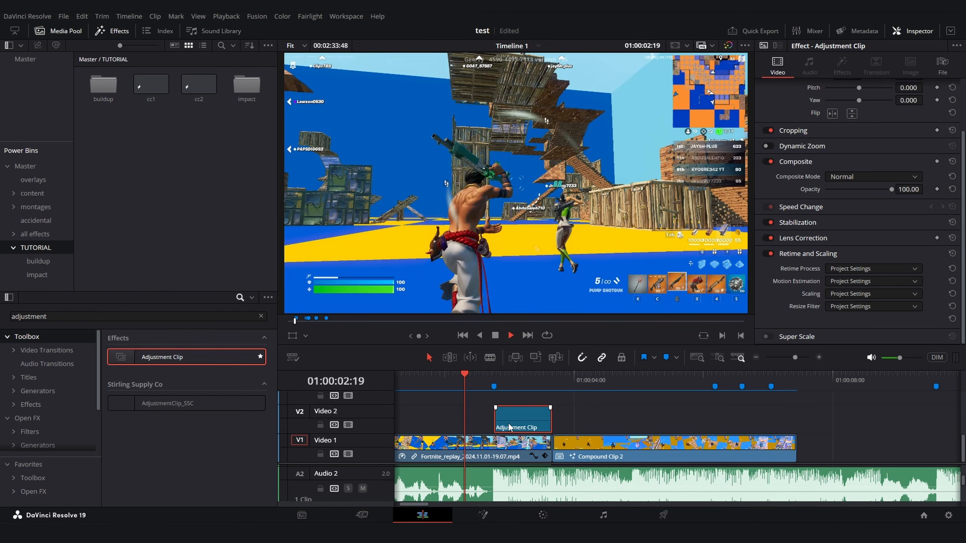
key("space")
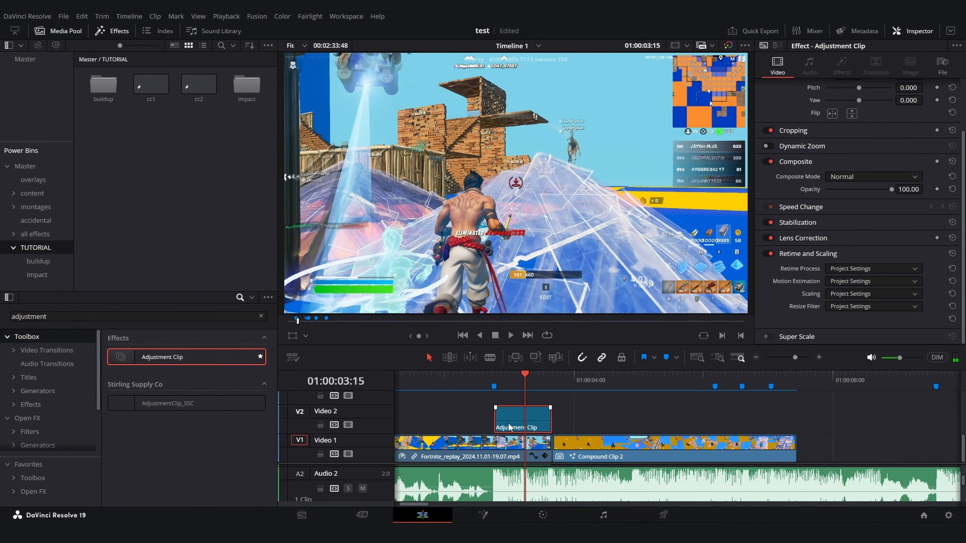
Step: Open the adjustment clip in Fusion and spread the MediaIn1 and MediaOut1 nodes far apart in the node graph
key("shift+5")
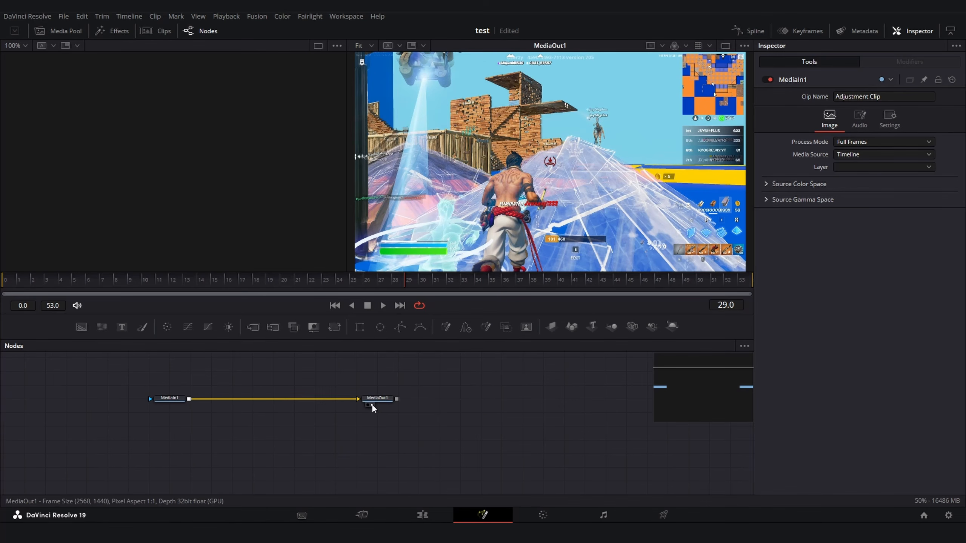
left_click_drag(387, 399, 617, 399)
left_click_drag(440, 435, 374, 424)
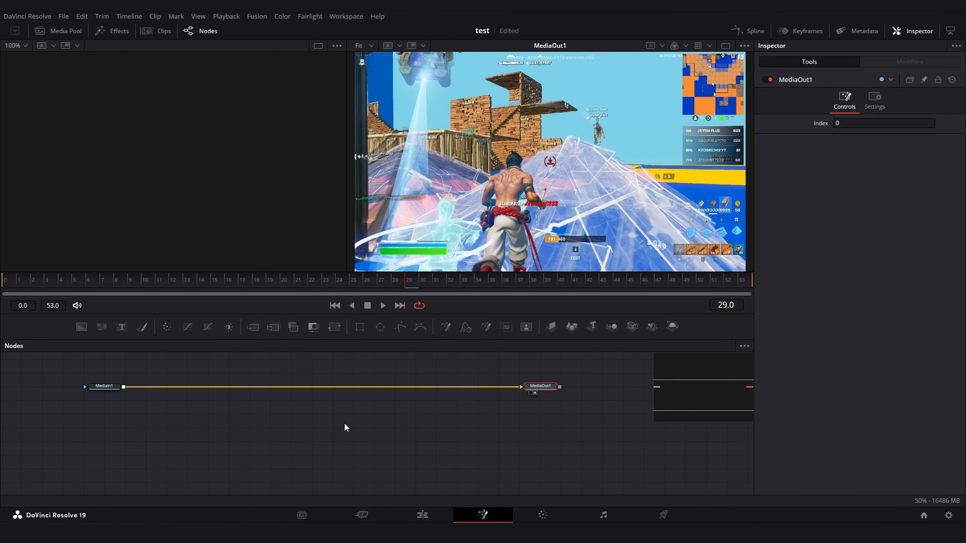
left_click_drag(337, 397, 332, 477)
left_click_drag(148, 442, 159, 394)
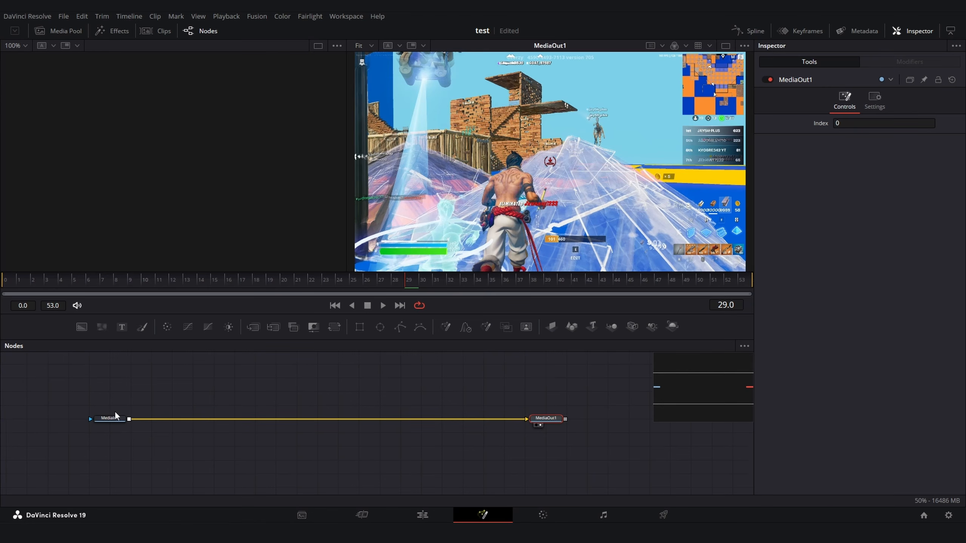
Step: Search the Fusion tools for "shake" and insert a Camera Shake node directly after MediaIn1
left_click(116, 417)
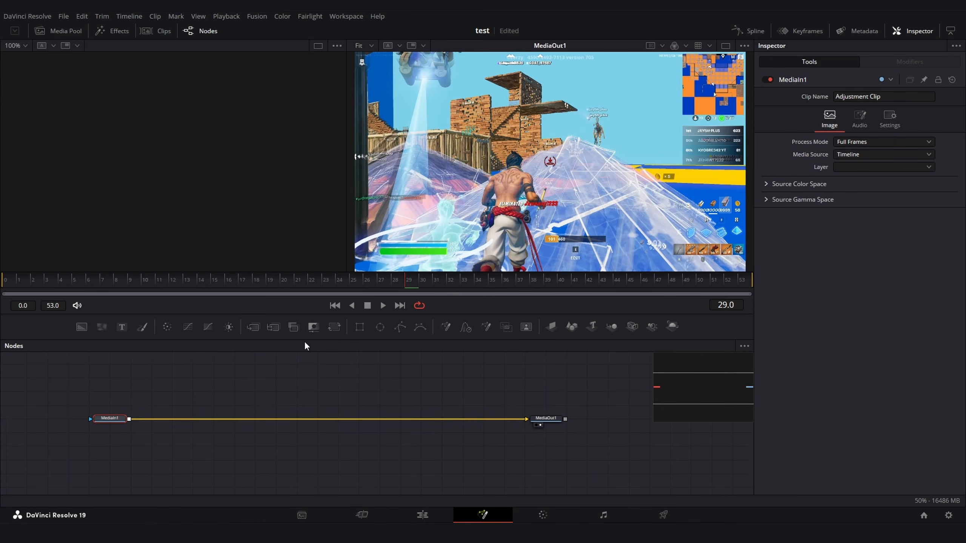
key("shift+space")
type("shake")
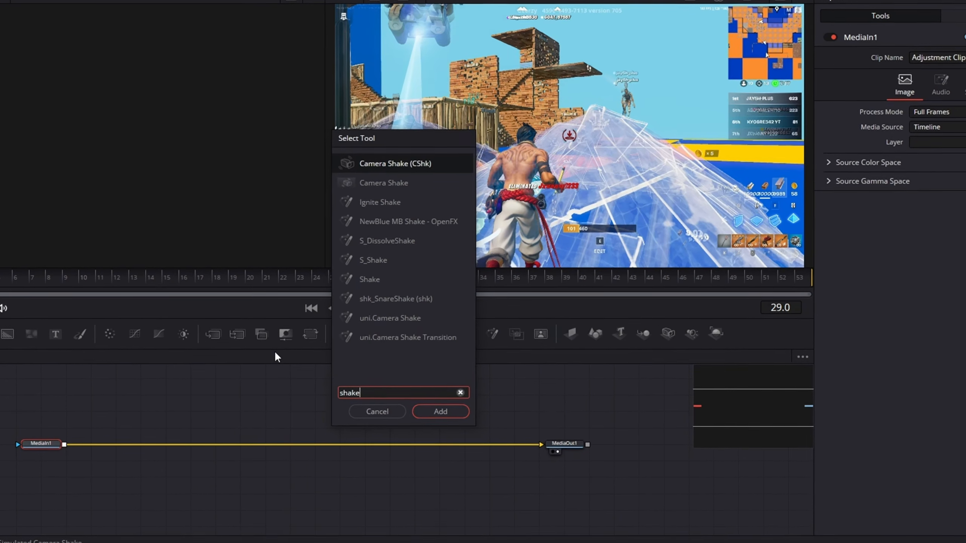
left_click(348, 261)
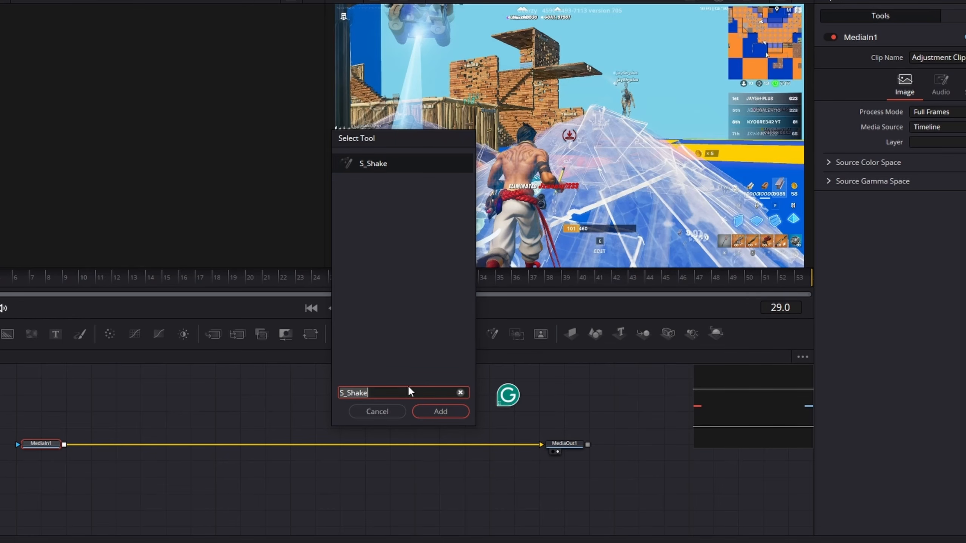
left_click(460, 393)
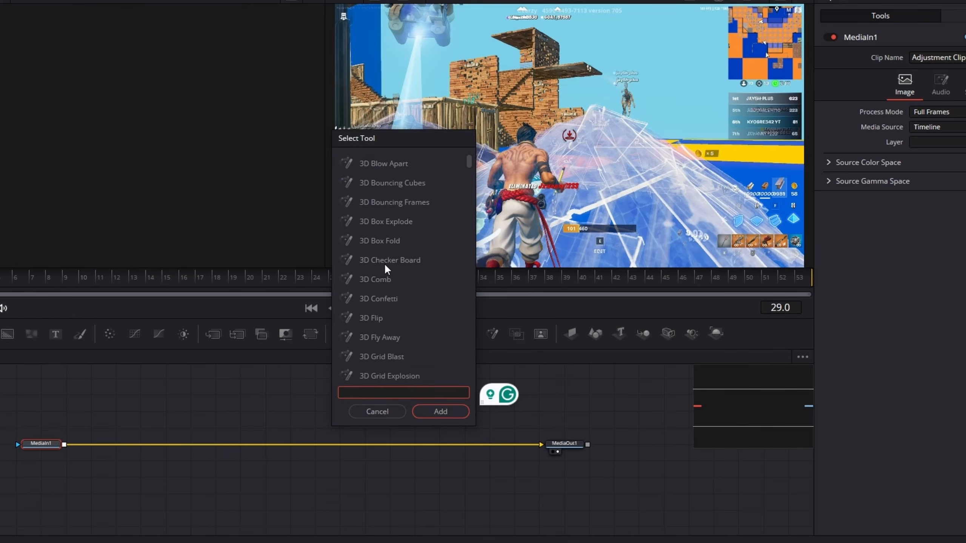
scroll(385, 263, "down", 5)
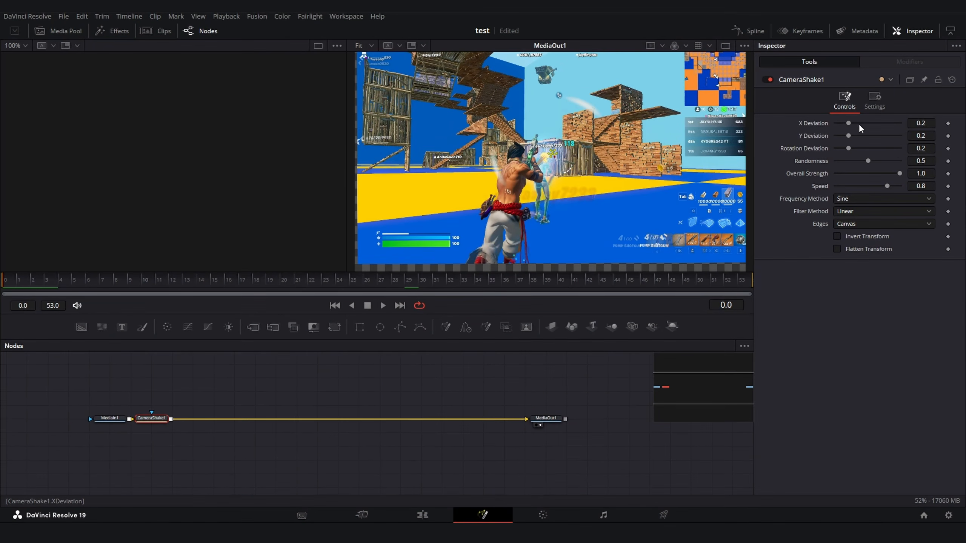
Step: Set CameraShake1's X Deviation to 0.079, Y to 0.472 and Rotation to 0.433, and keyframe Overall Strength from 1.0 at frame 0 to 0.0 at frame 53
mouse_move(849, 136)
left_mouse_down()
mouse_move(867, 135)
mouse_move(819, 123)
mouse_move(840, 124)
mouse_move(862, 149)
left_mouse_up()
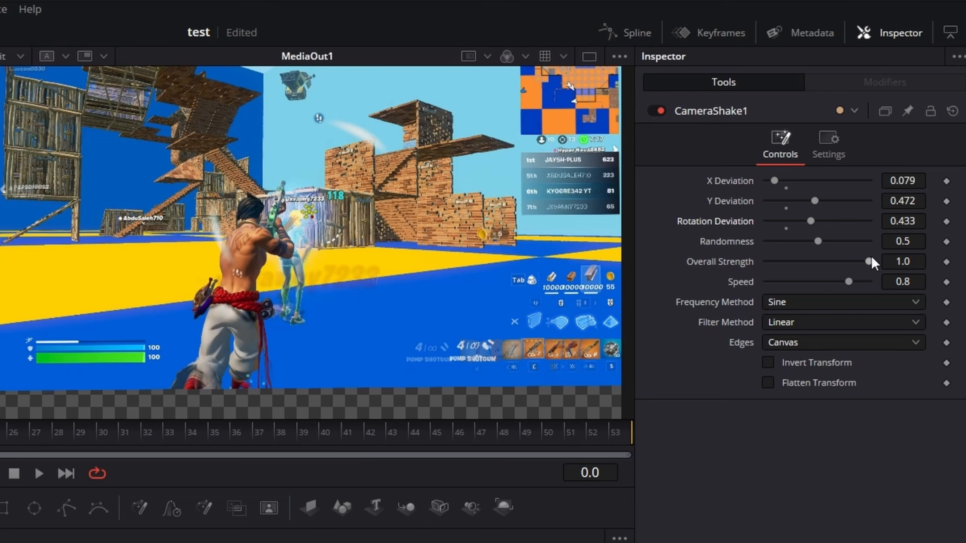
left_click(946, 262)
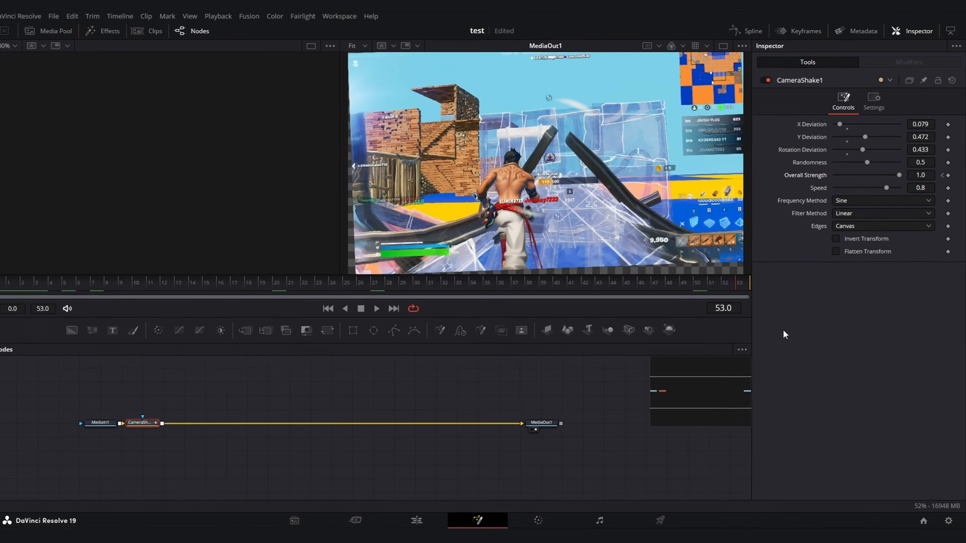
left_click_drag(900, 175, 833, 176)
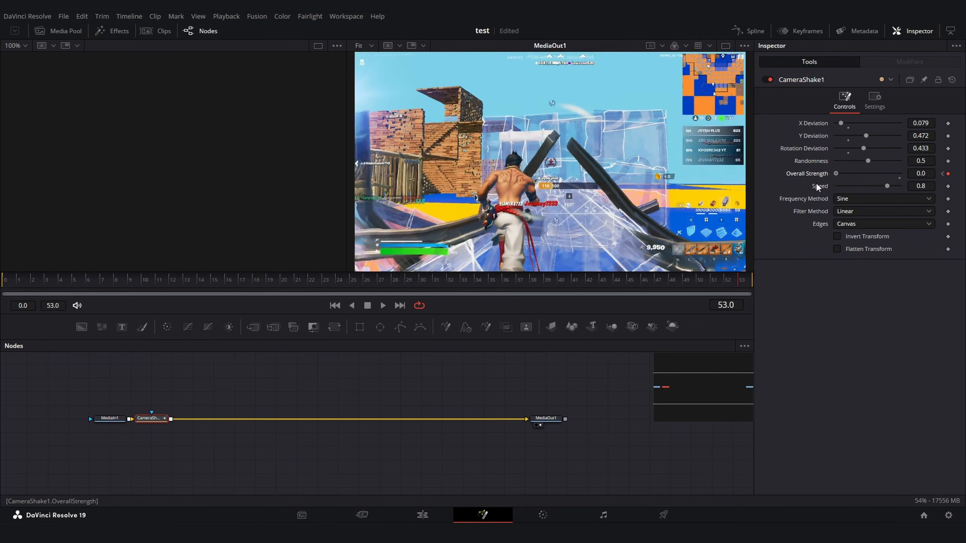
key("space")
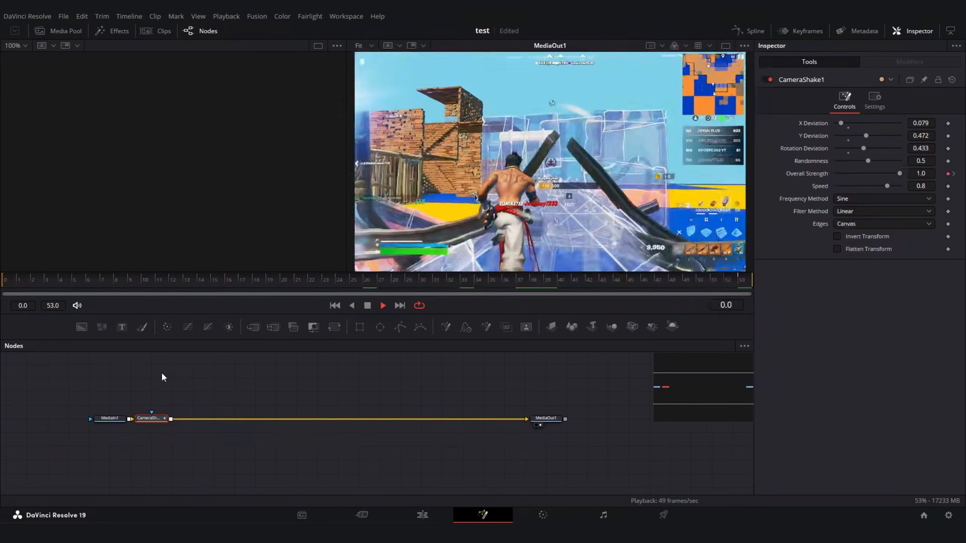
Step: Play back and scrub through the camera shake, and set CameraShake1's Edges to Mirror
key("space")
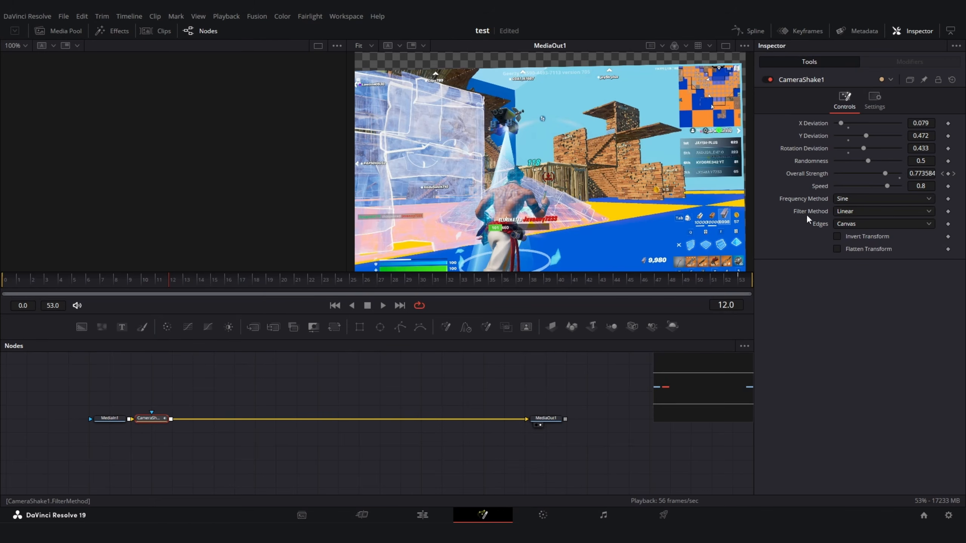
key("space")
key("space")
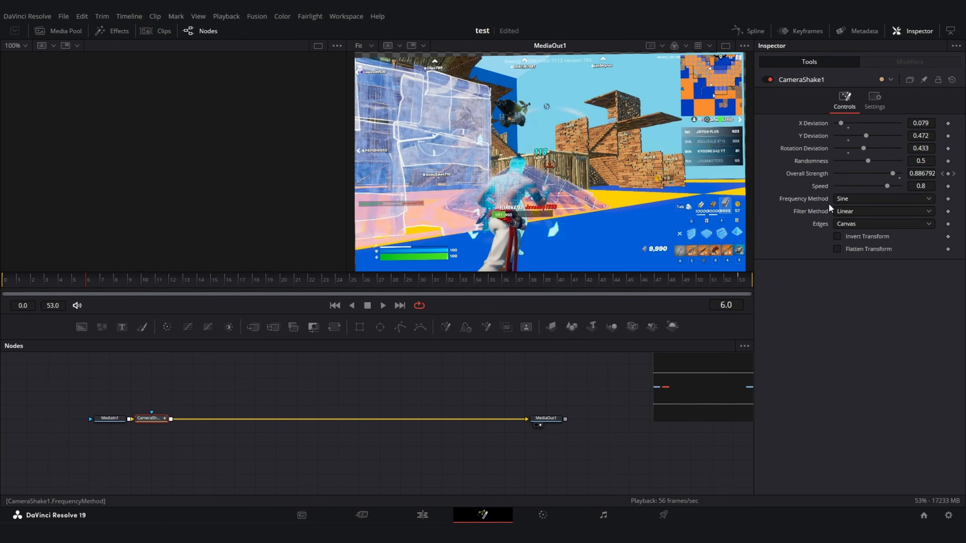
left_click_drag(97, 284, 723, 284)
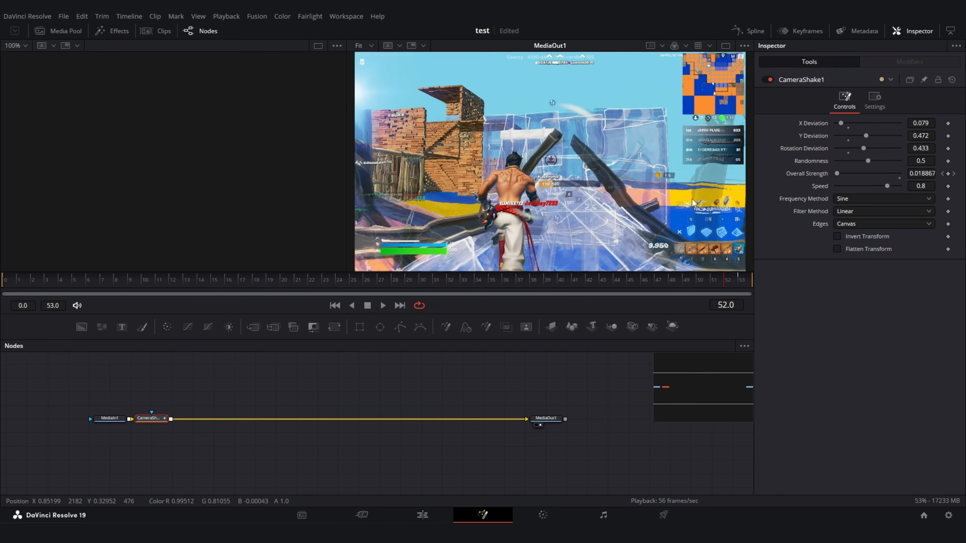
left_click(864, 223)
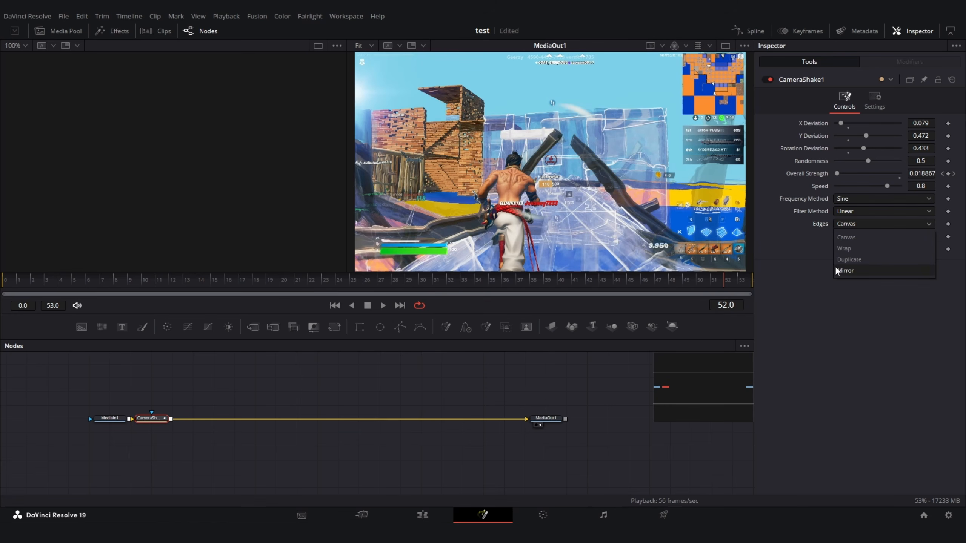
left_click(842, 272)
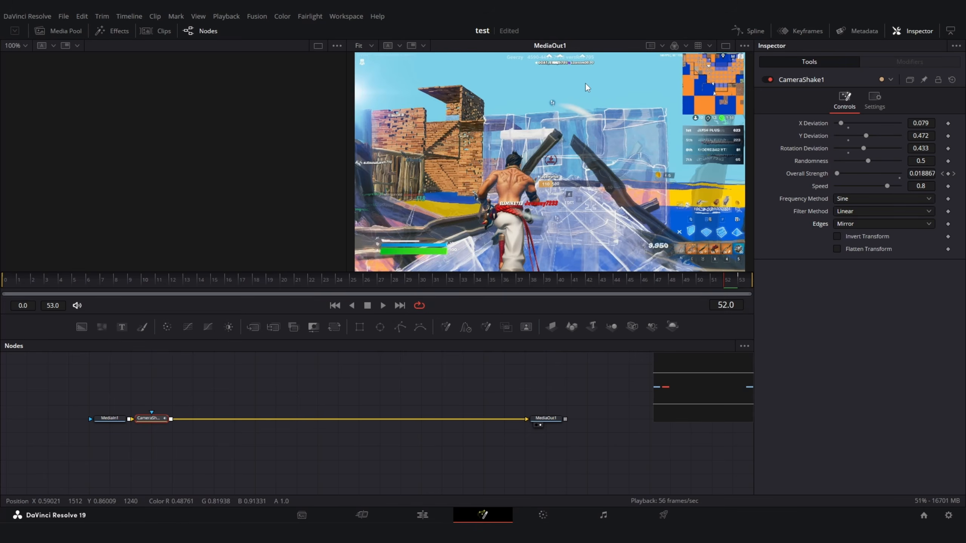
Step: Show CameraShake1's Overall Strength curve in the spline editor, smooth both keyframes and bend the curve to fall steeply and ease out
left_click(746, 25)
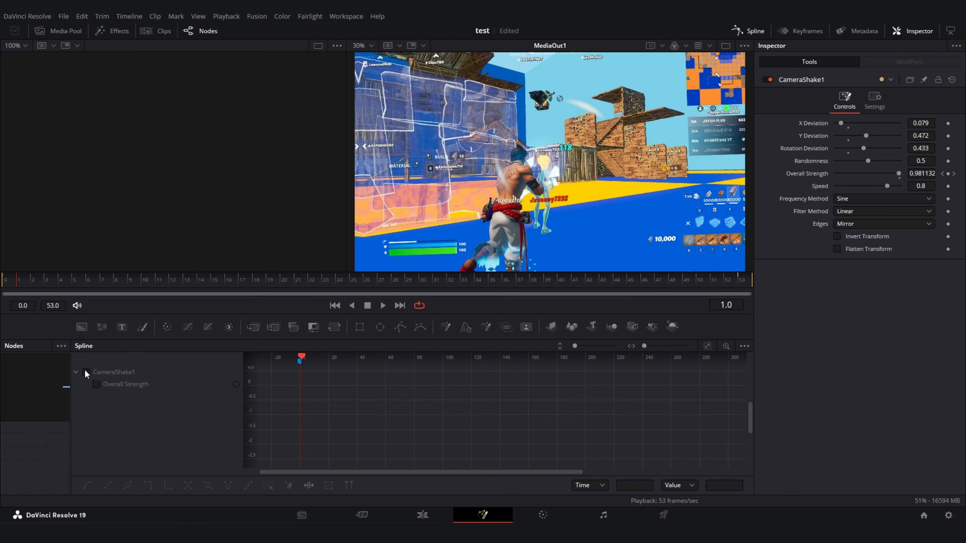
left_click(86, 372)
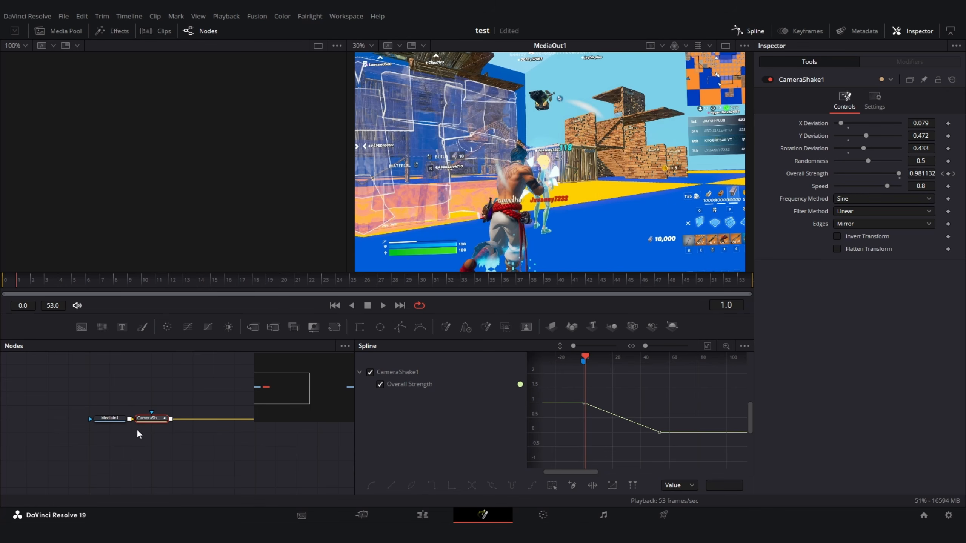
left_click(708, 346)
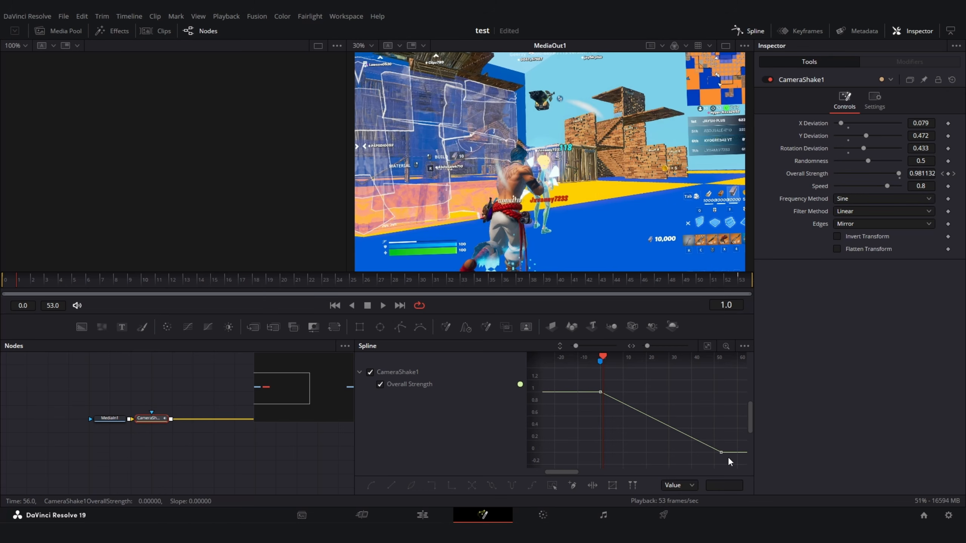
left_click_drag(729, 458, 564, 362)
key("shift+s")
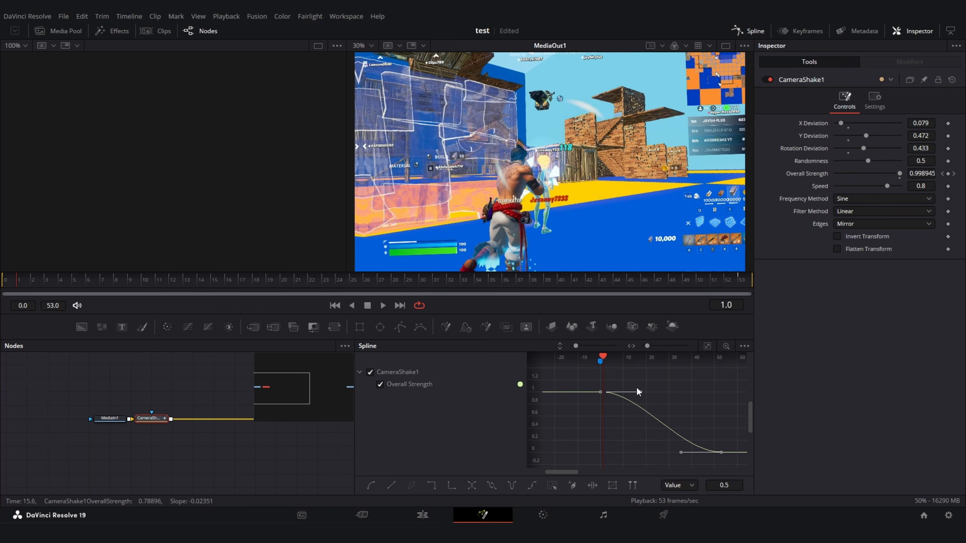
left_click_drag(638, 396, 600, 454)
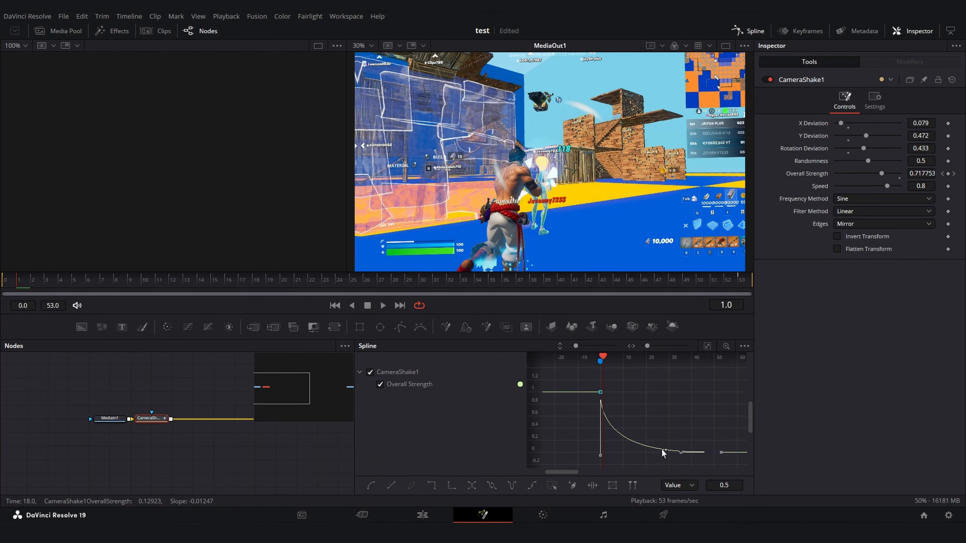
Step: Play back the eased shake and set CameraShake1's Speed to 0.441
key("space")
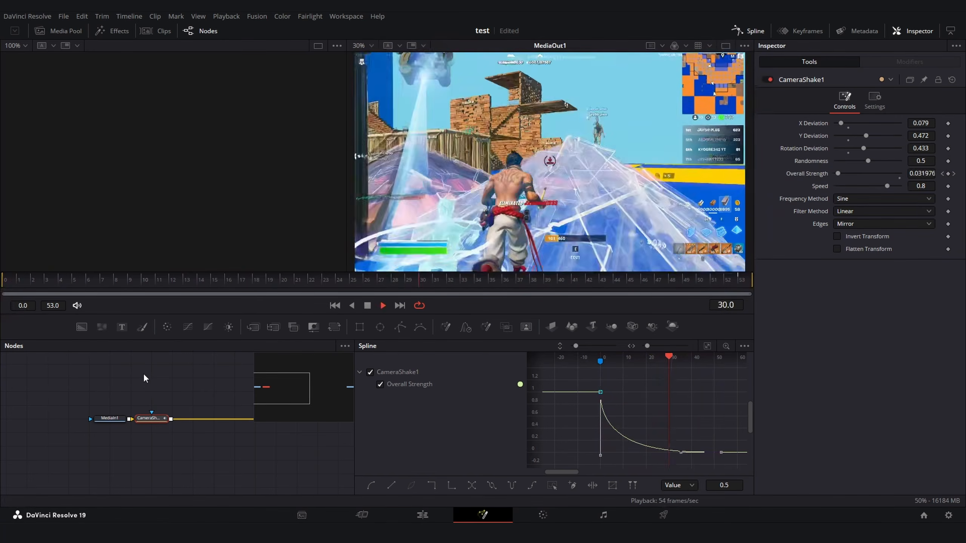
key("space")
key("Home")
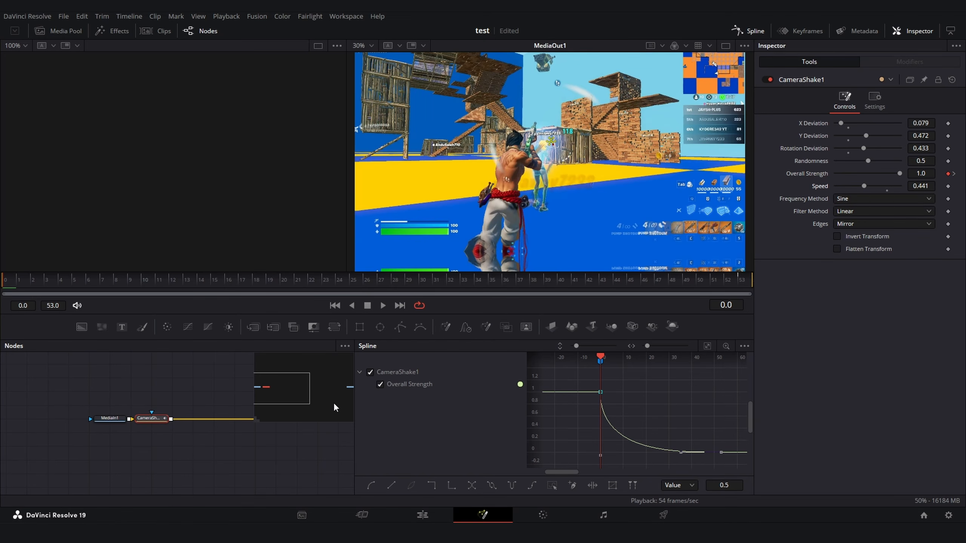
key("space")
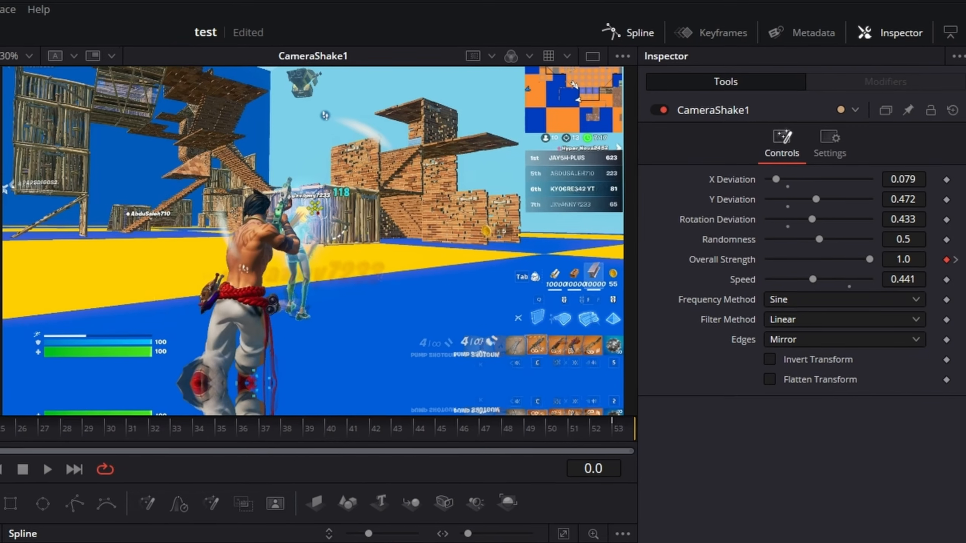
Step: Enable Motion Blur on CameraShake1 with Quality 7 and close the spline editor
left_click(824, 154)
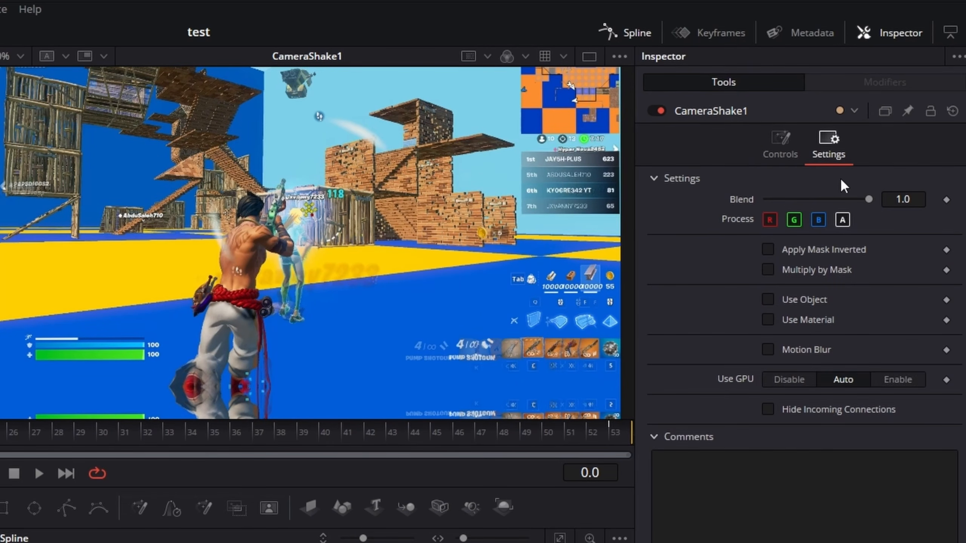
left_click(769, 349)
left_click_drag(788, 369, 836, 372)
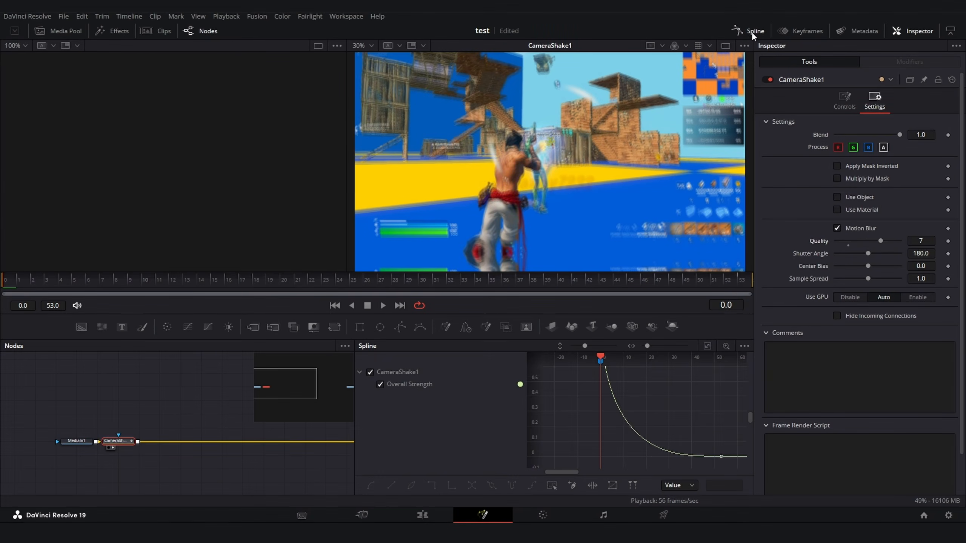
left_click(627, 32)
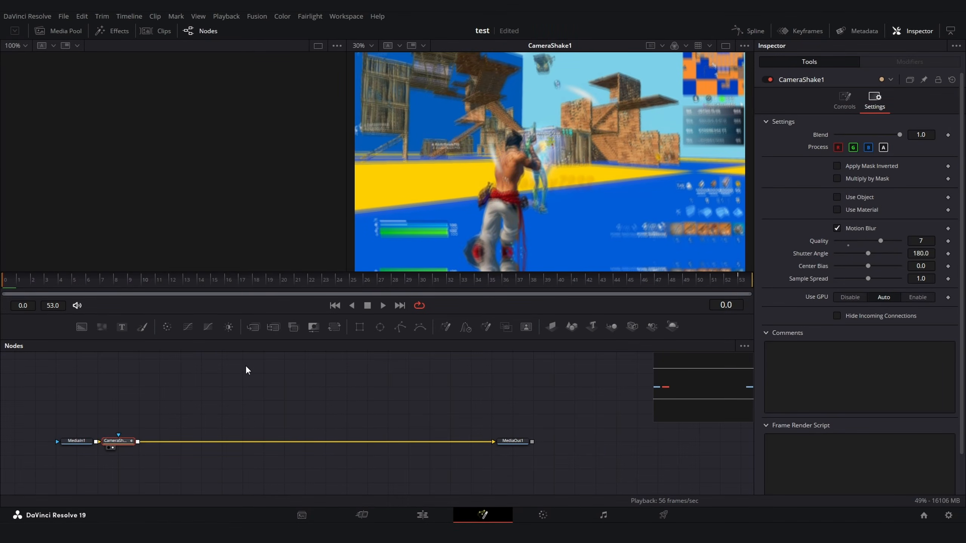
Step: Preview the motion-blurred shake and set CameraShake1's motion blur Shutter Angle to 360
key("space")
key("space")
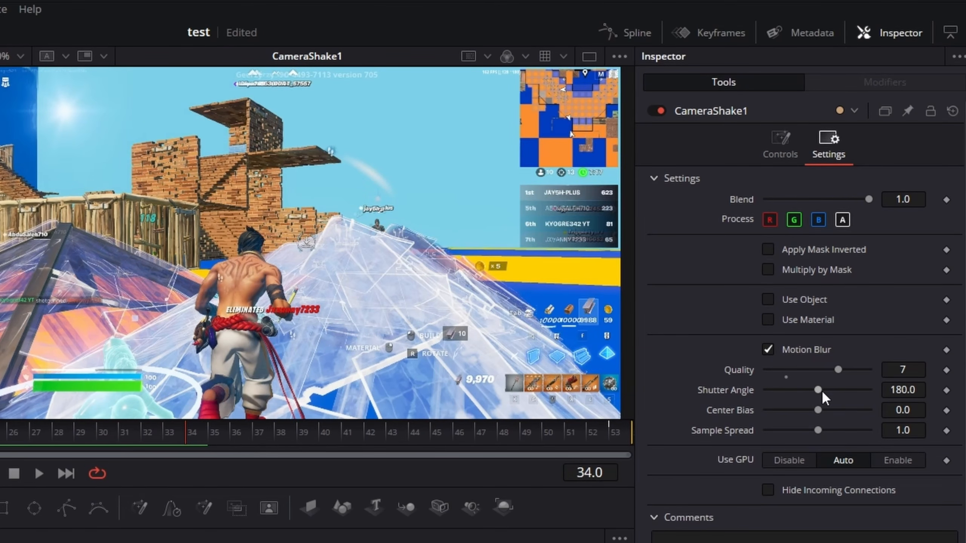
left_click_drag(822, 389, 870, 390)
key("space")
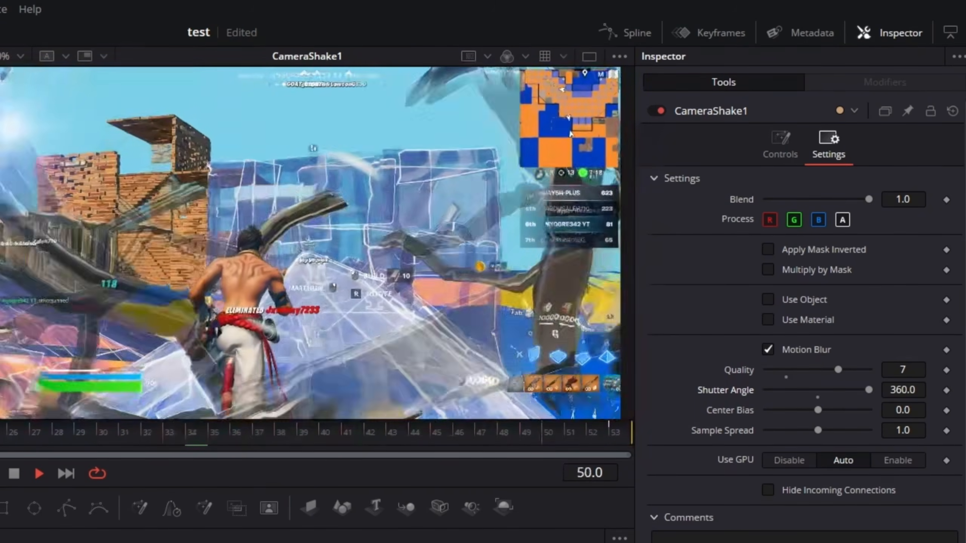
key("space")
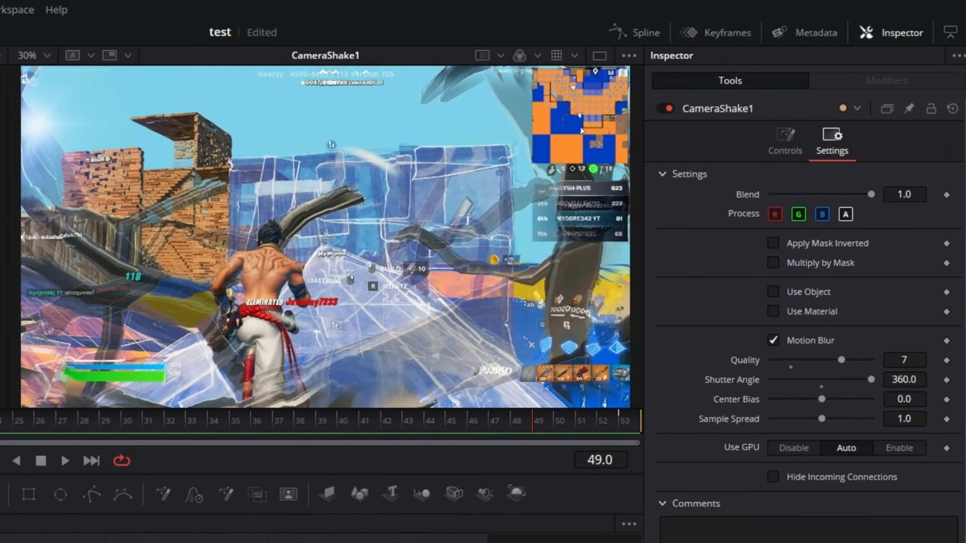
Step: Play back the shake section in the edit timeline and return to the adjustment clip's Fusion composition
left_click(423, 516)
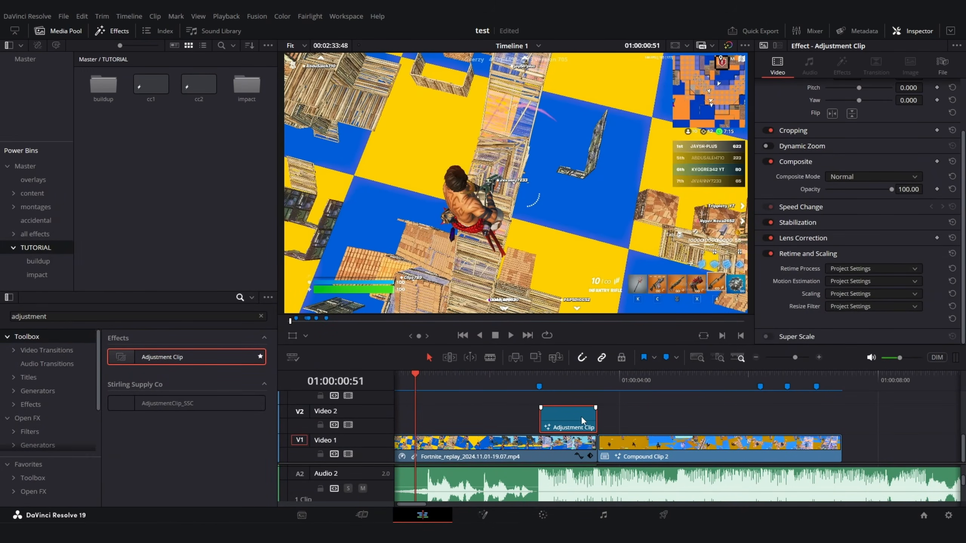
left_click(511, 374)
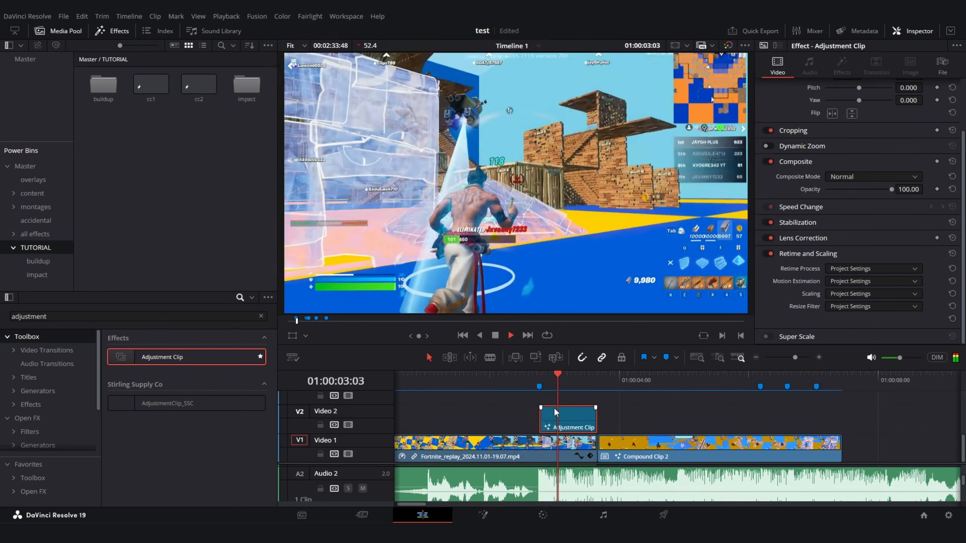
key("space")
left_click(449, 382)
key("space")
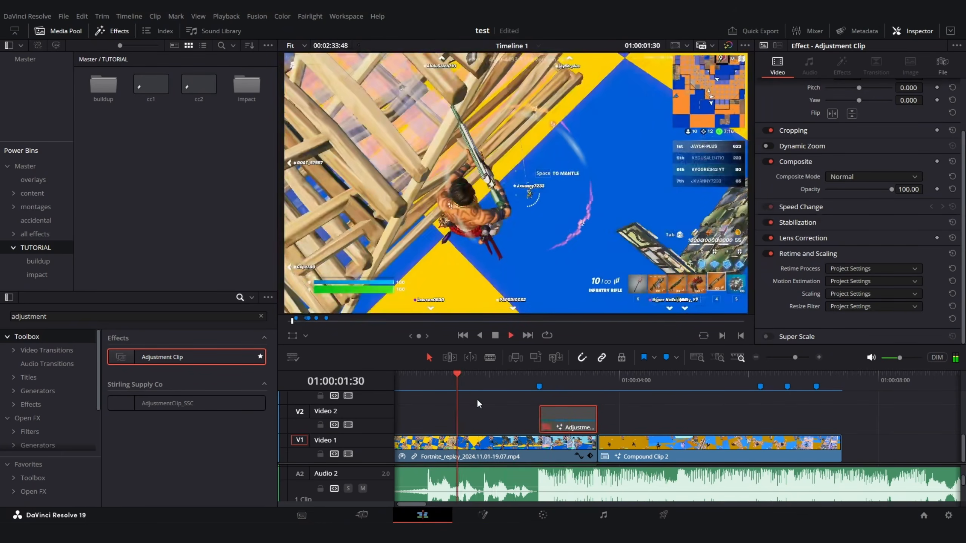
key("space")
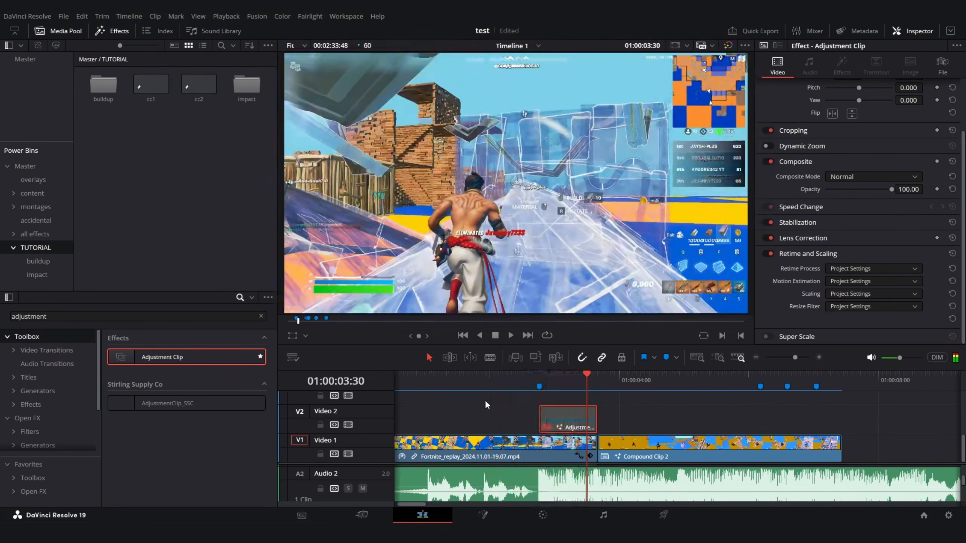
left_click(525, 392)
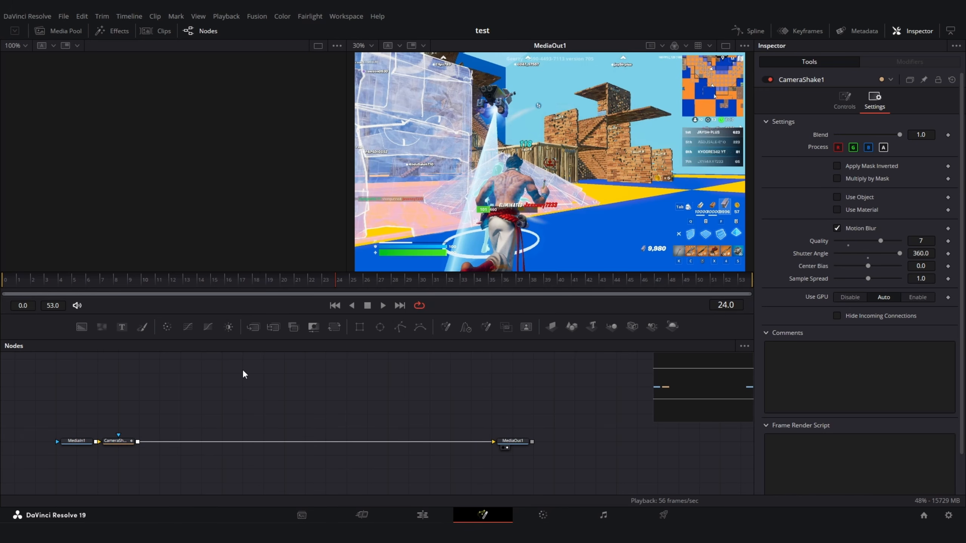
Step: Insert a Brightness Contrast node between CameraShake1 and MediaOut1
left_click_drag(228, 327, 224, 443)
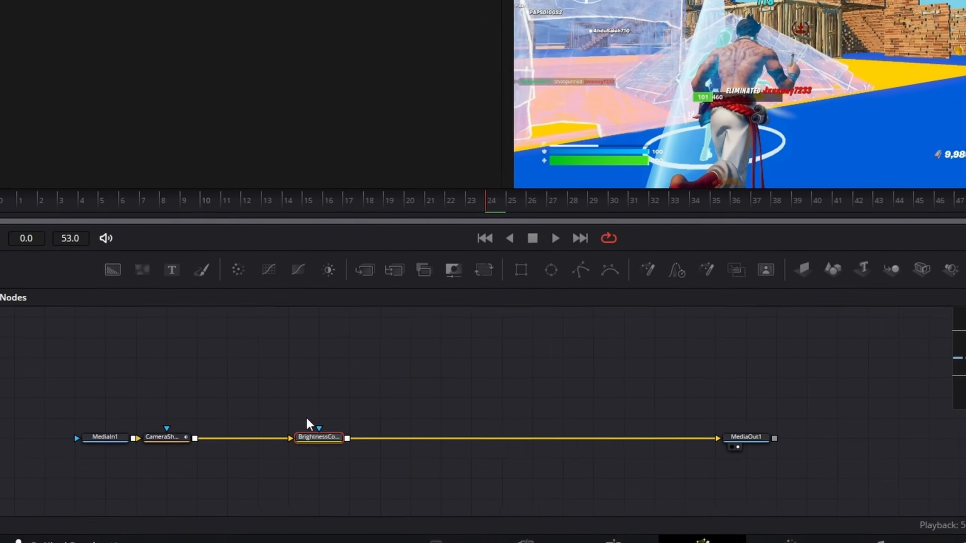
mouse_move(321, 446)
left_mouse_down()
mouse_move(315, 381)
mouse_move(317, 442)
left_mouse_up()
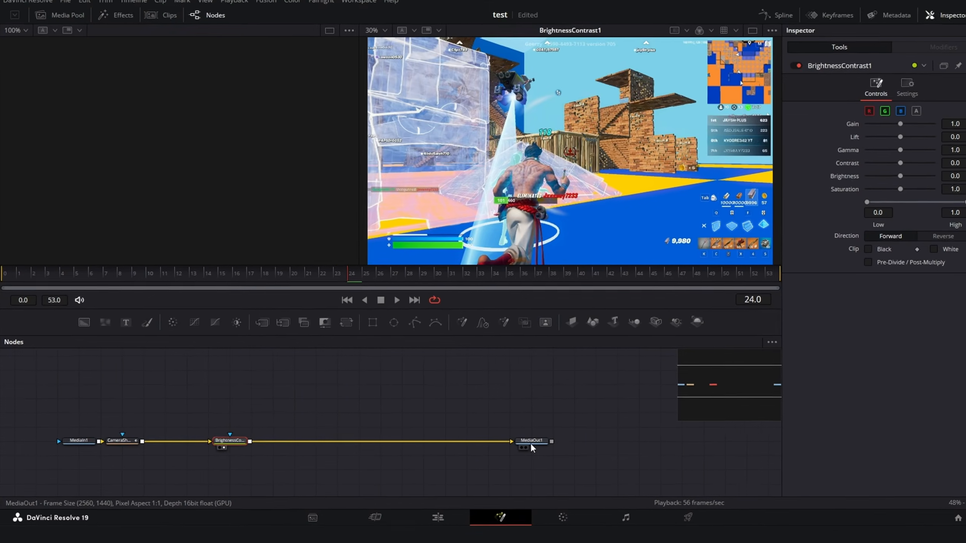
Step: Toggle MediaOut1's display in the first viewer while switching between the single and dual viewer layouts
left_click(531, 445)
key("1")
left_click(752, 30)
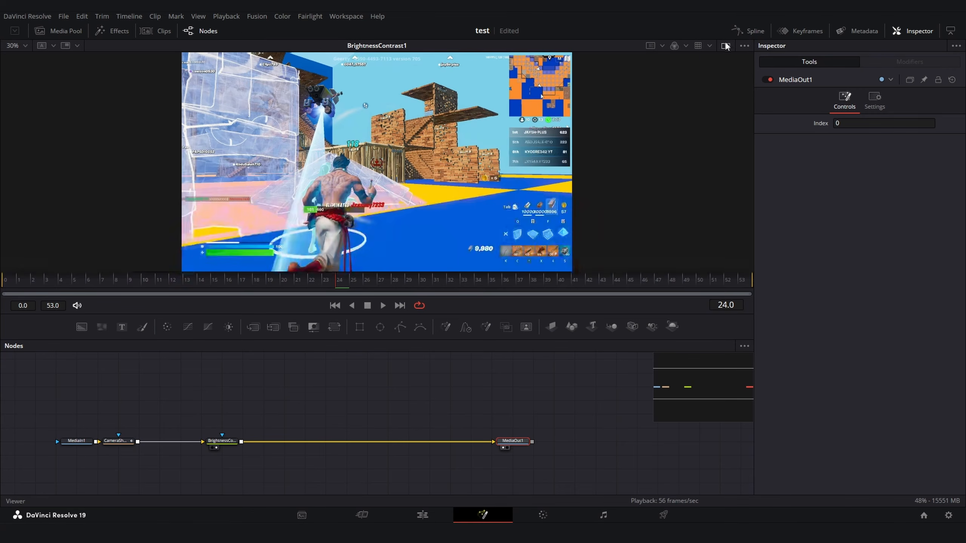
key("1")
key("1")
key("1")
key("1")
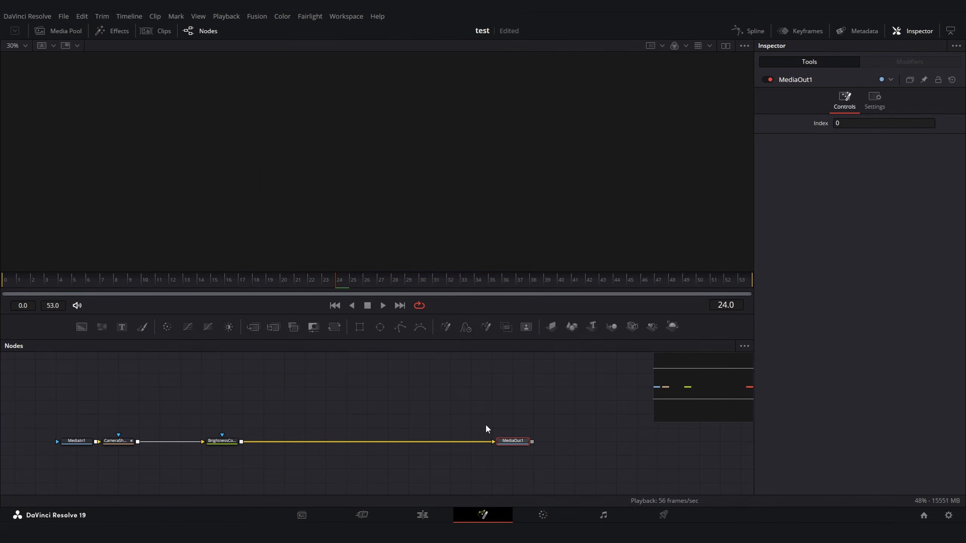
left_click(725, 49)
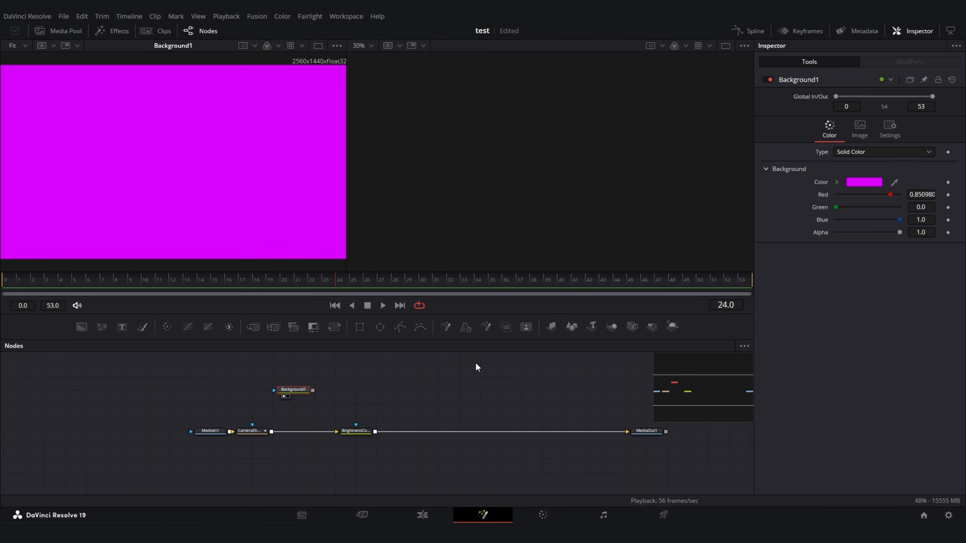
Step: Show Background1 in the second viewer, and replace it with BrightnessContrast1 in both viewers
key("2")
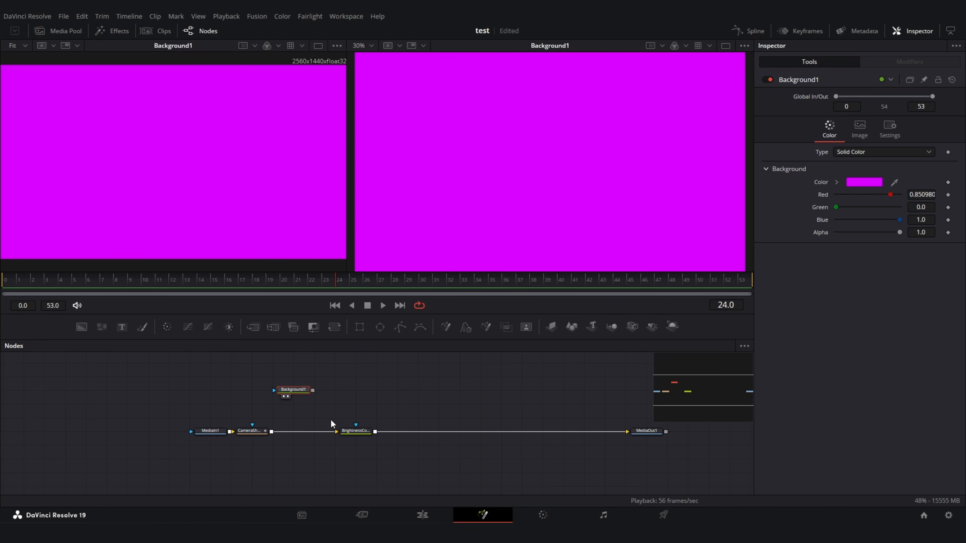
left_click(352, 434)
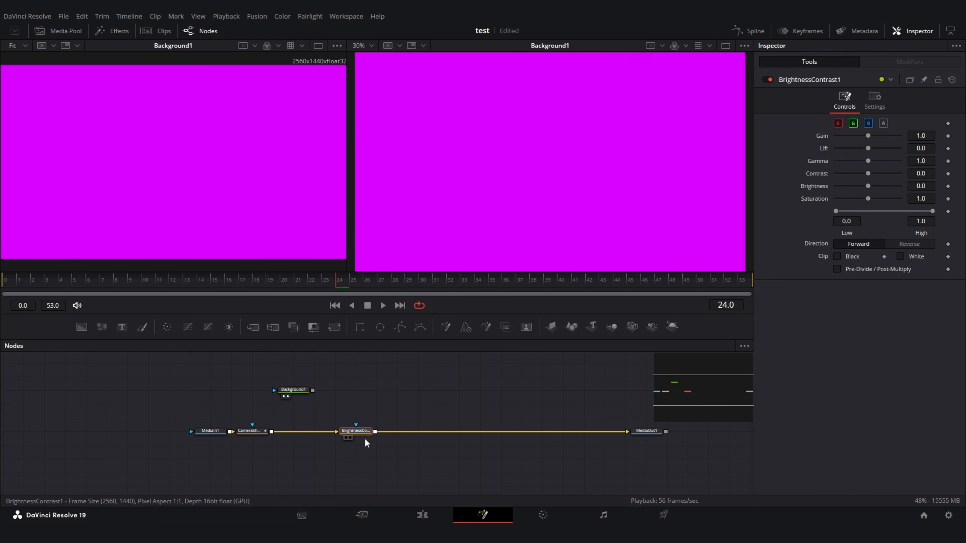
key("2")
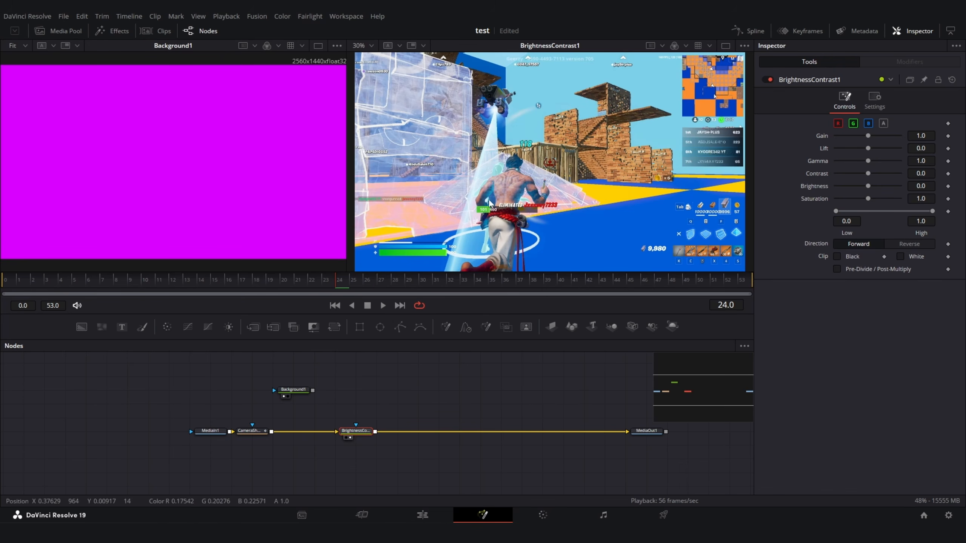
key("1")
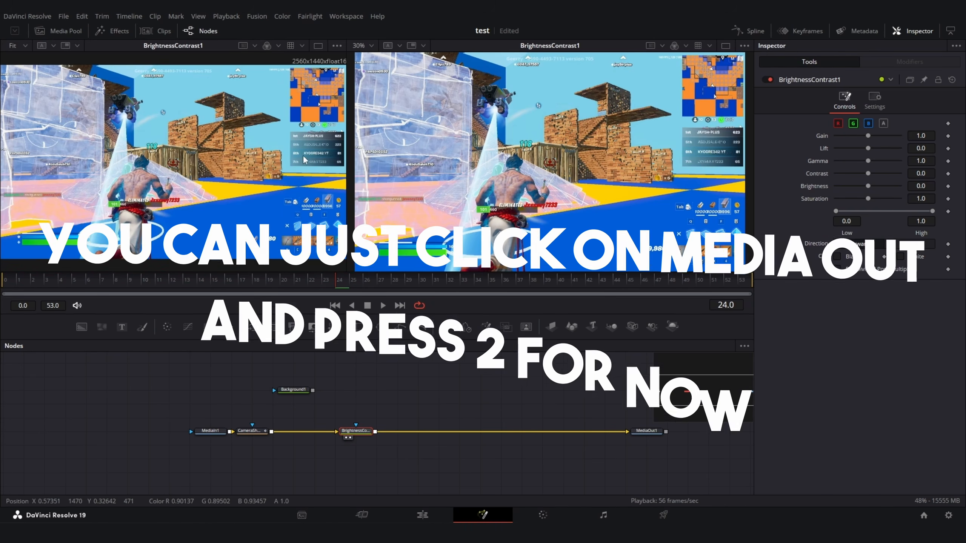
Step: Delete the unconnected Background1 node from the node graph
left_click_drag(432, 402, 389, 387)
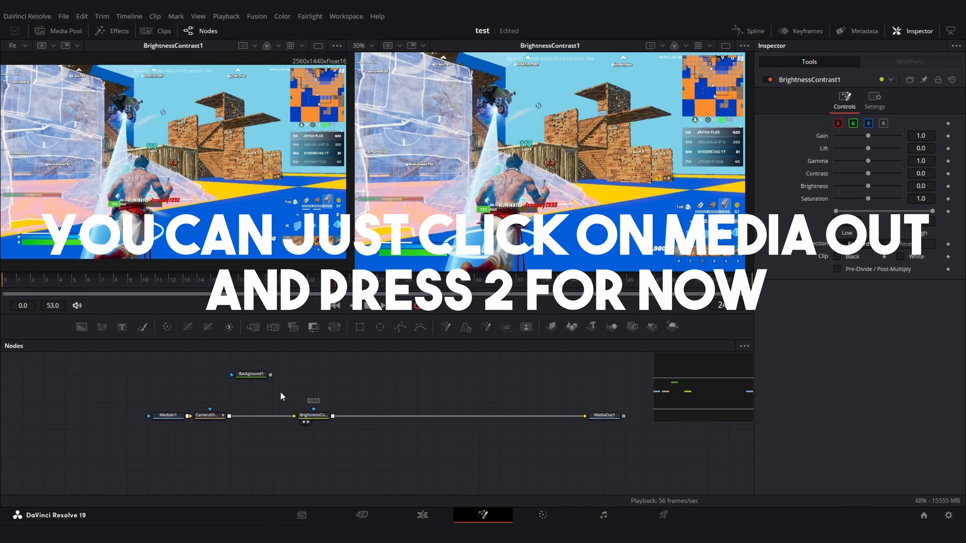
left_click_drag(281, 393, 165, 355)
key("Delete")
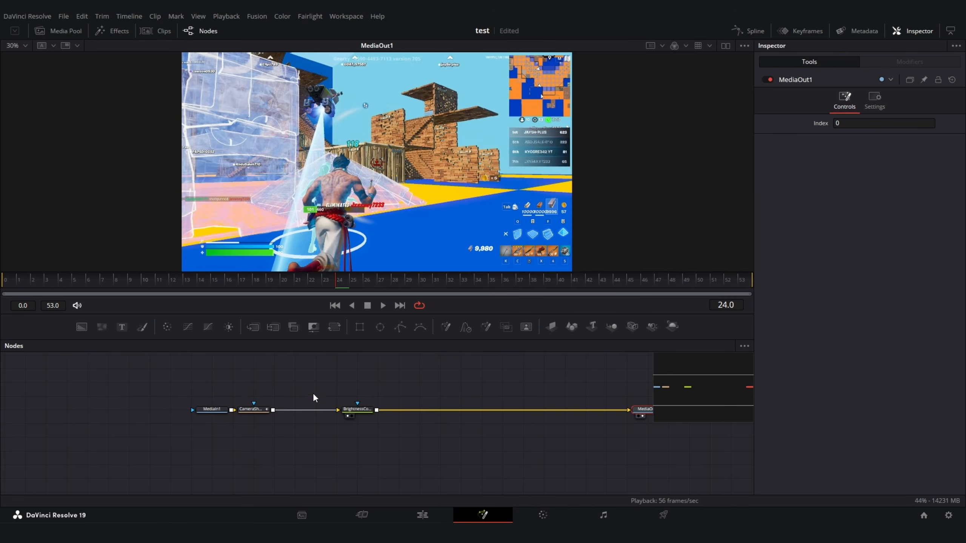
Step: Select the BrightnessContrast1 node, try raising its Gain to 2.08 at frame 0, and reset the Gain to default
left_click(357, 411)
left_click_drag(359, 415, 338, 415)
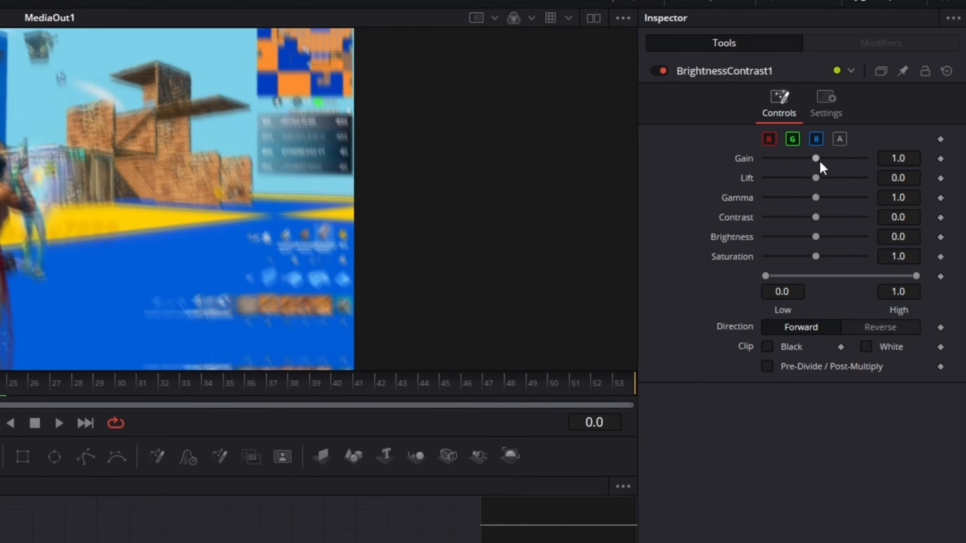
left_click_drag(868, 137, 873, 136)
left_click_drag(814, 163, 819, 170)
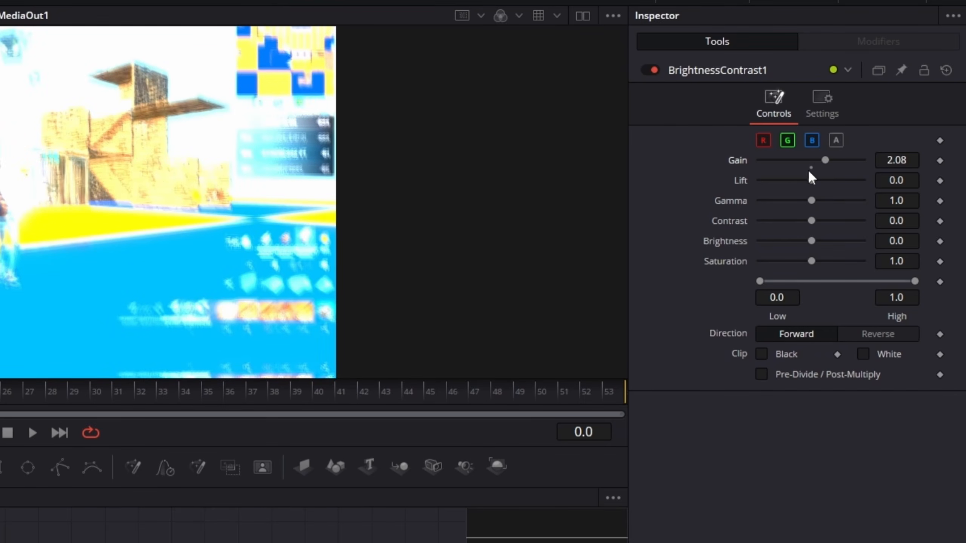
left_click(810, 169)
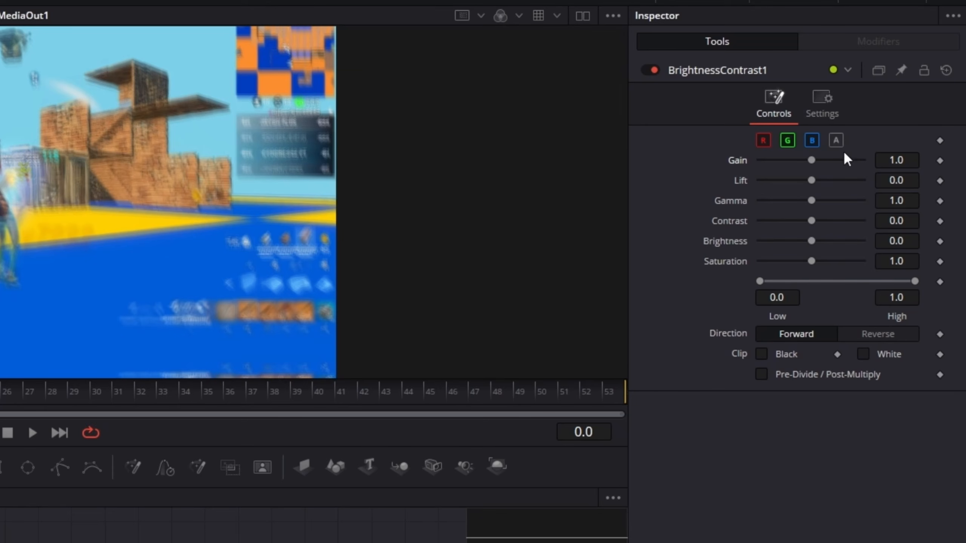
Step: Apply a Shake modifier to the Gain parameter of BrightnessContrast1
right_click(931, 153)
left_click(932, 154)
right_click(943, 158)
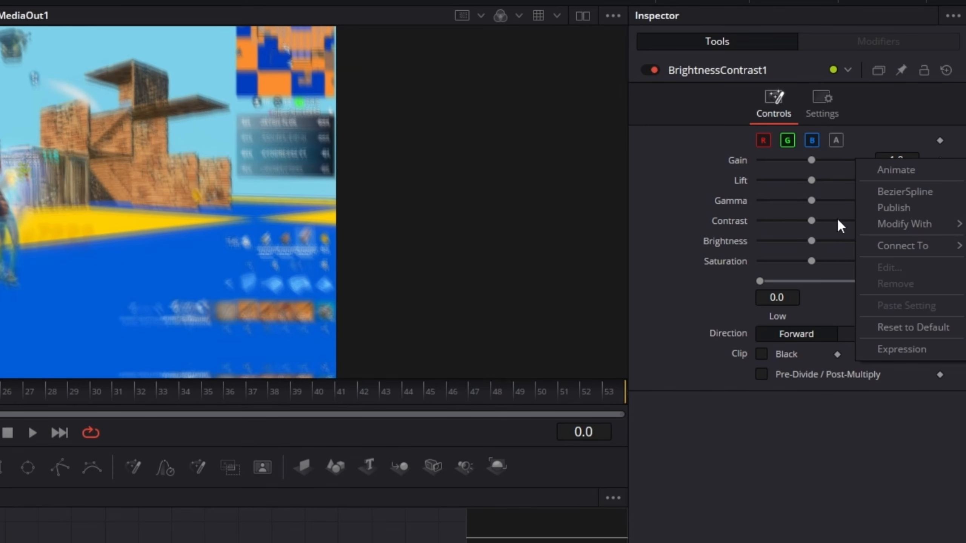
mouse_move(879, 224)
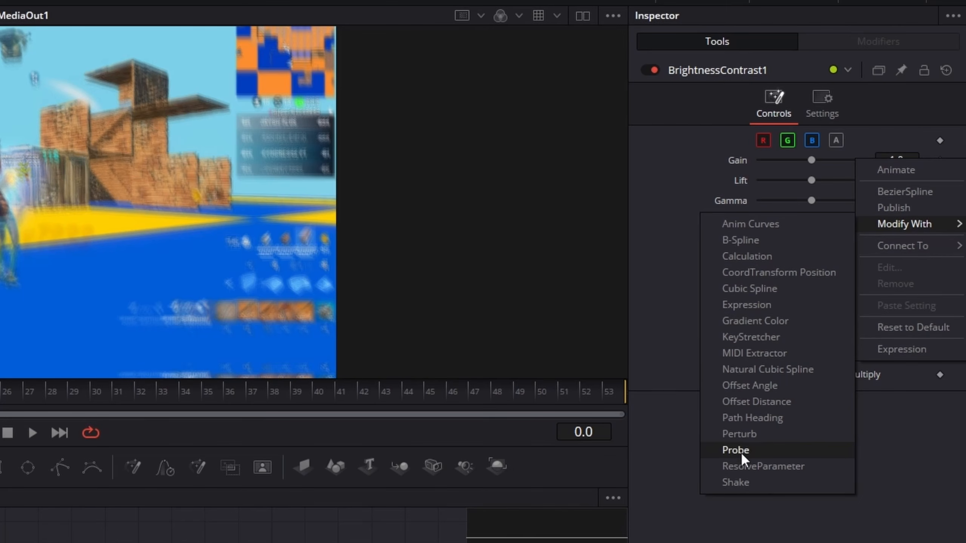
left_click(745, 483)
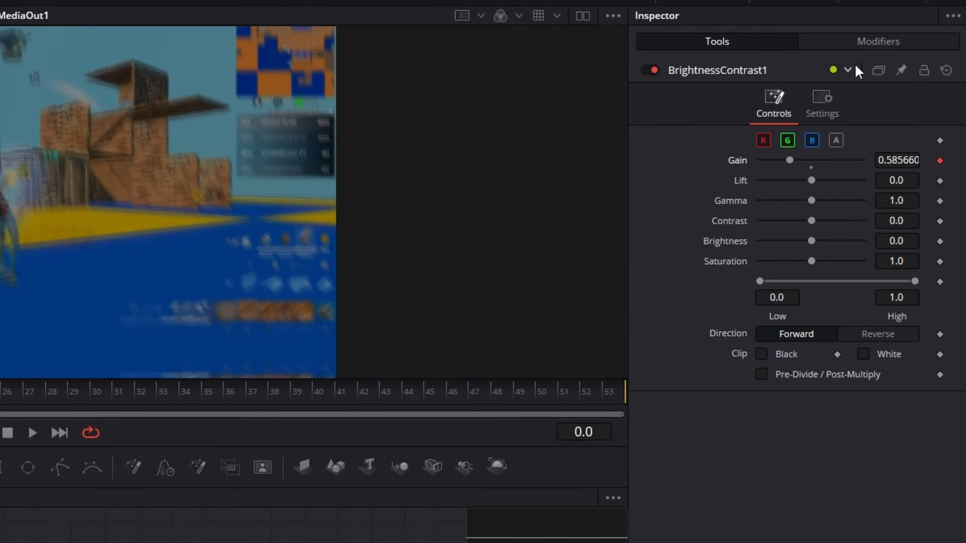
Step: Set the Gain shake modifier's Smoothness to 0.001 and its Maximum to 1.5
left_click(890, 41)
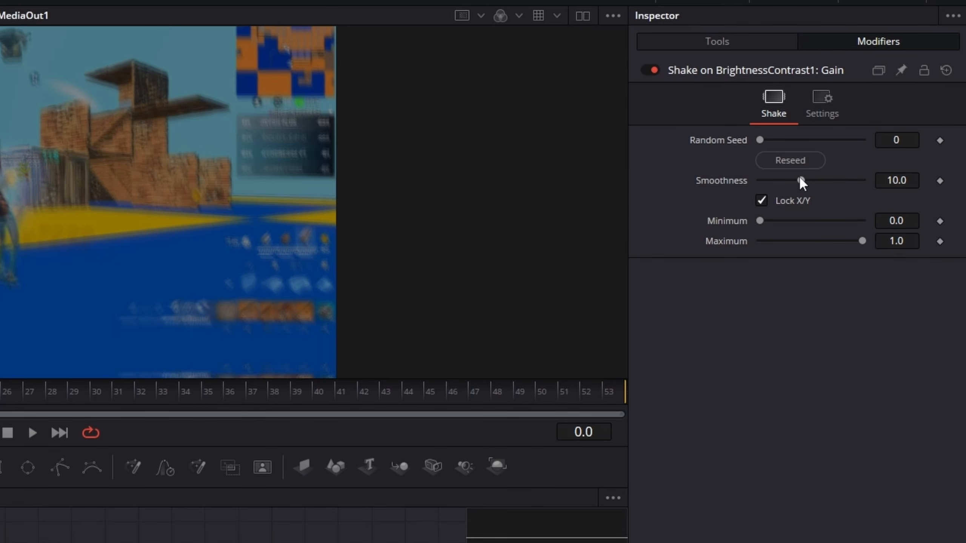
left_click_drag(800, 179, 743, 198)
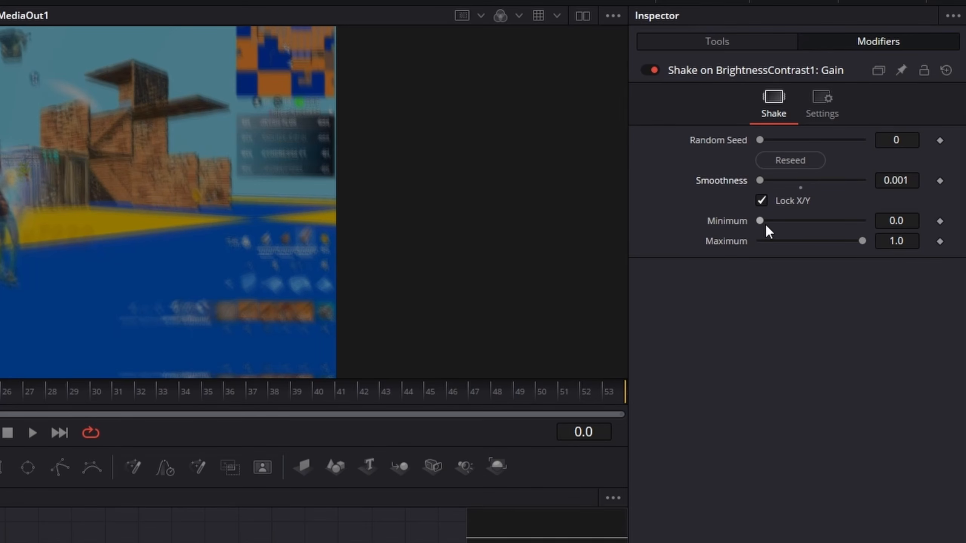
left_click(912, 238)
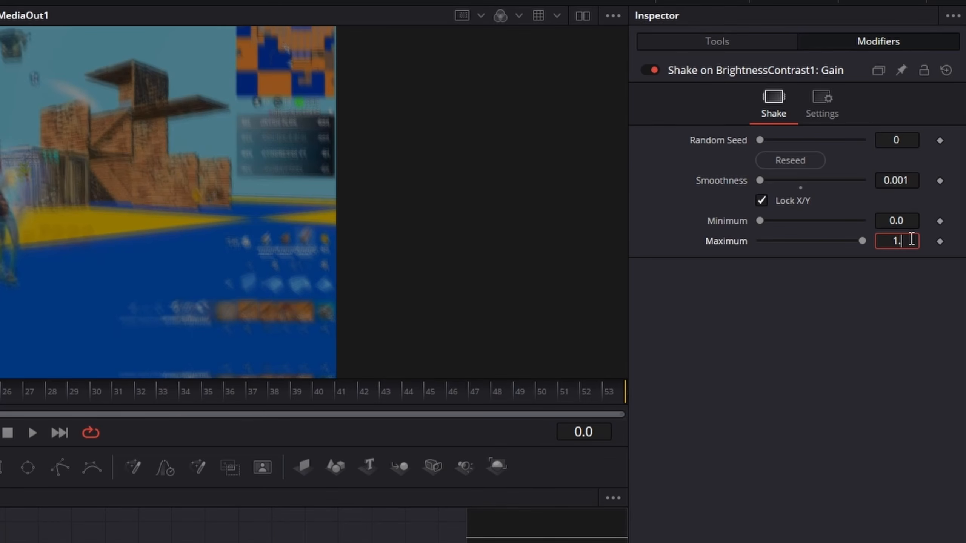
key("Tab")
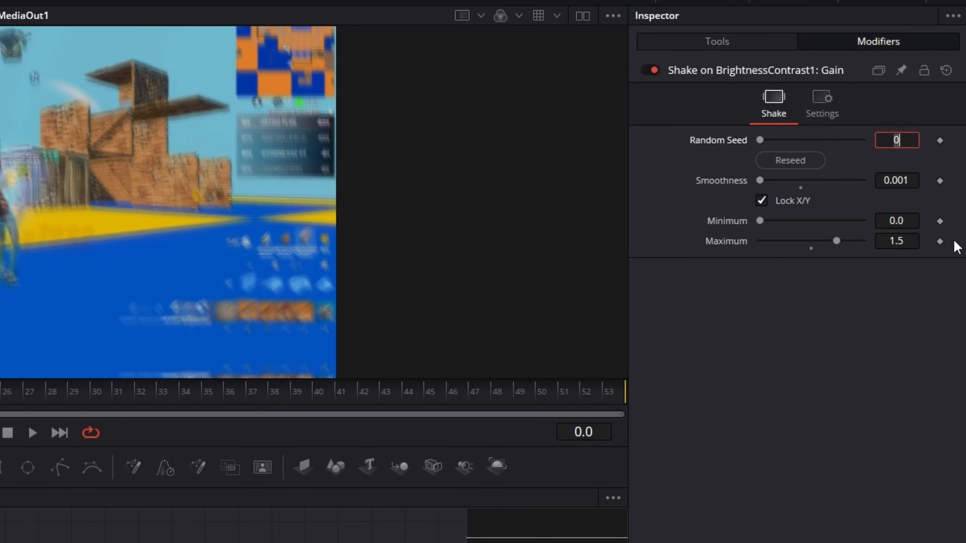
Step: Keyframe the Gain shake's Minimum and Maximum at frame 0, and set both to 1.0 at frame 53
left_click(939, 241)
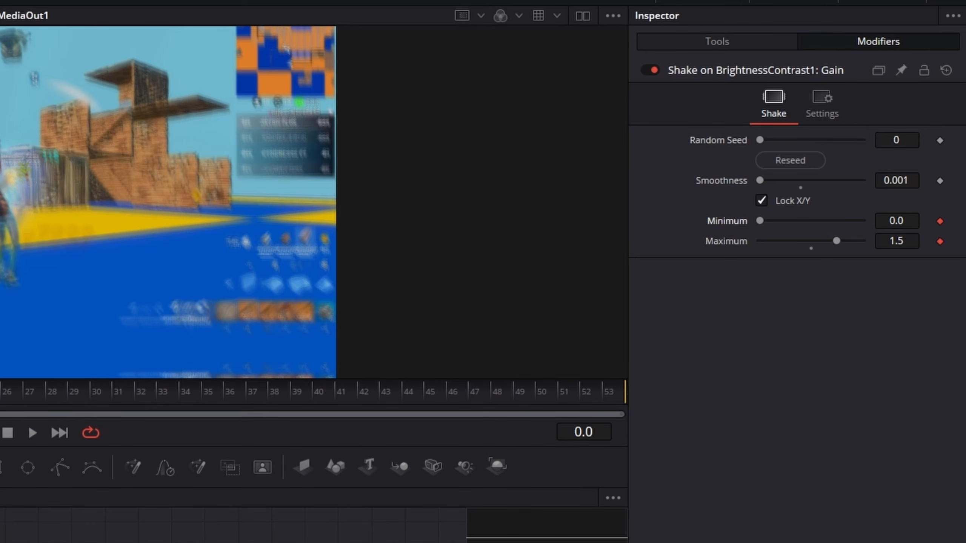
key("ctrl+Right")
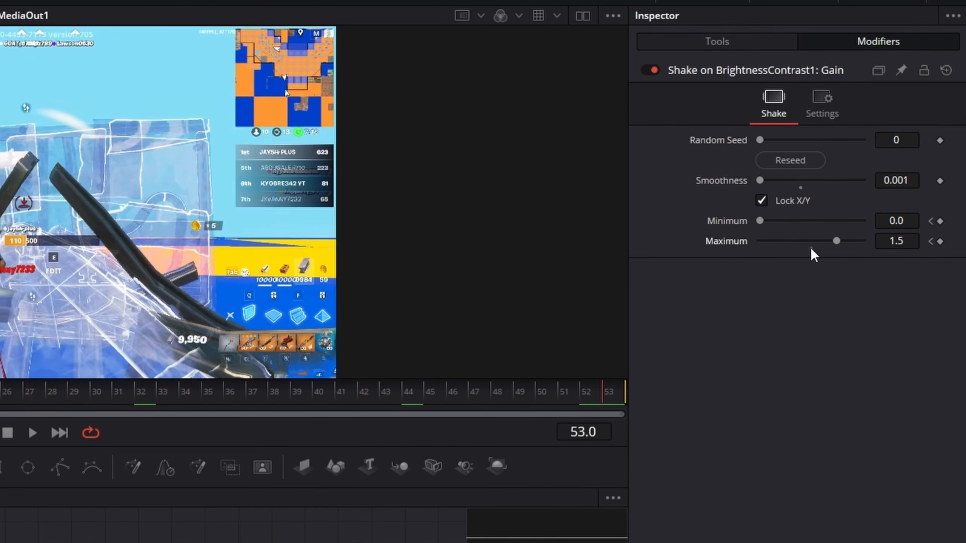
left_click(811, 246)
left_click(895, 224)
type("1")
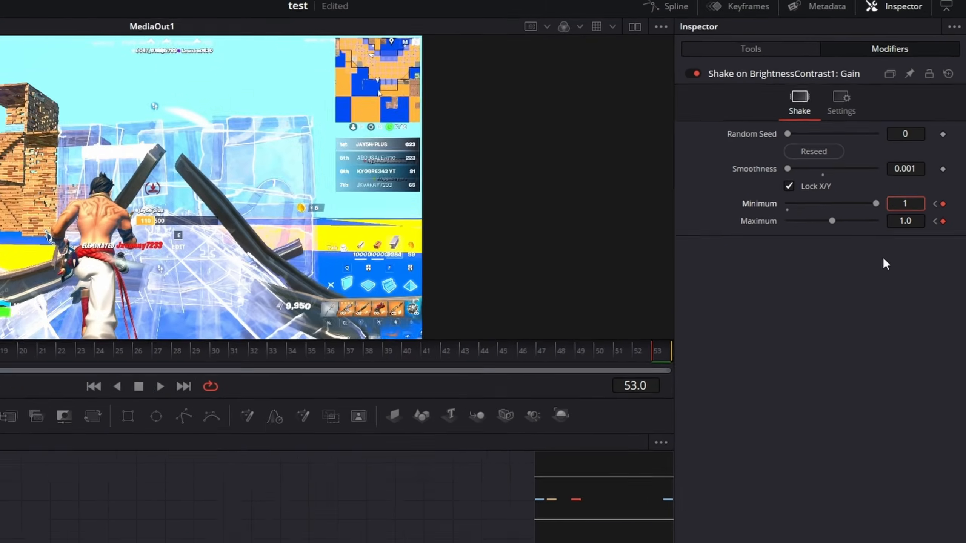
key("Return")
Step: Preview the brightness flicker, and fit the shake's Minimum and Maximum curves in the Spline editor
left_click_drag(602, 389, 243, 274)
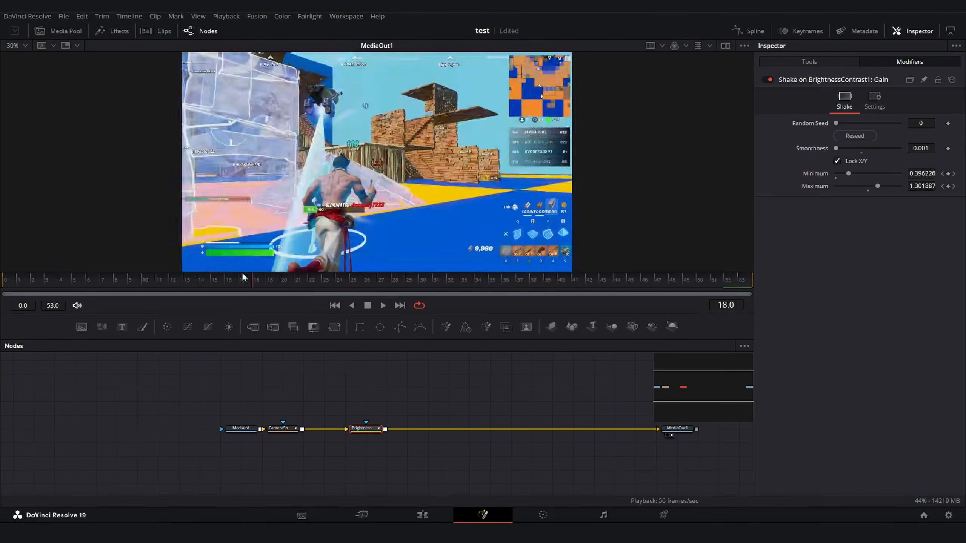
key("space")
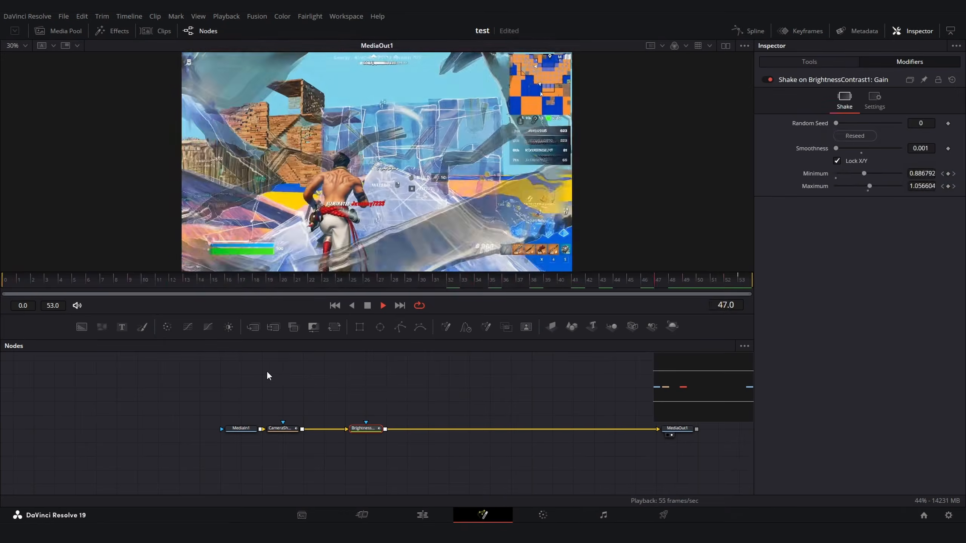
left_click(749, 30)
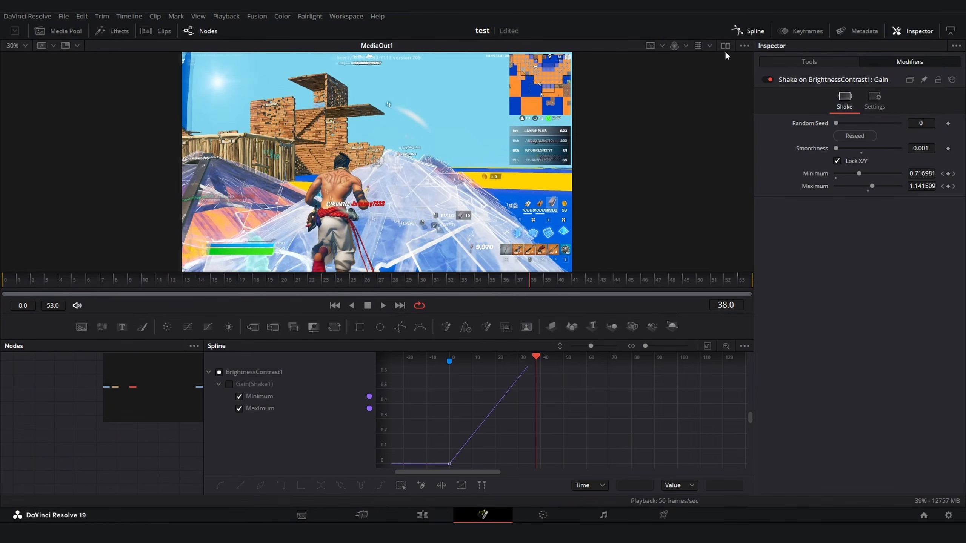
left_click(707, 346)
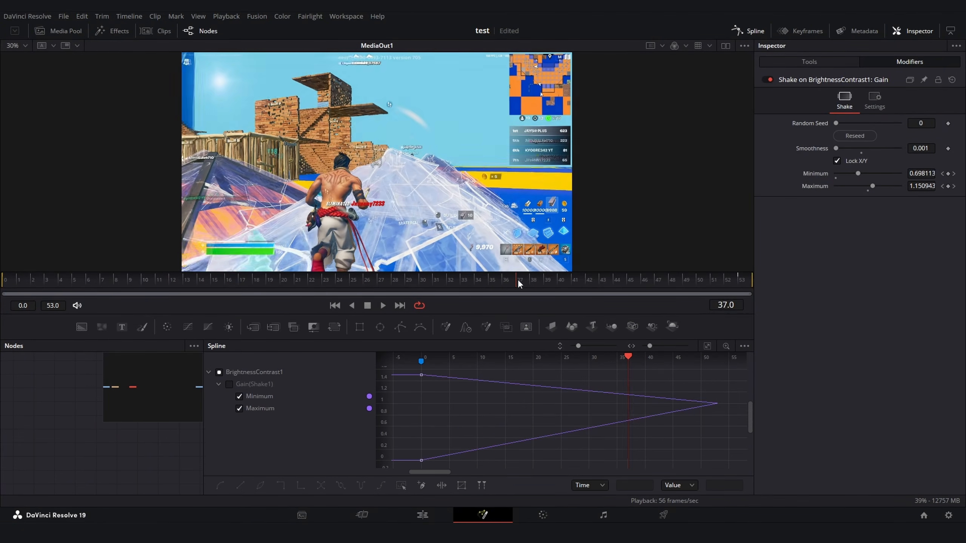
left_click_drag(518, 279, 300, 293)
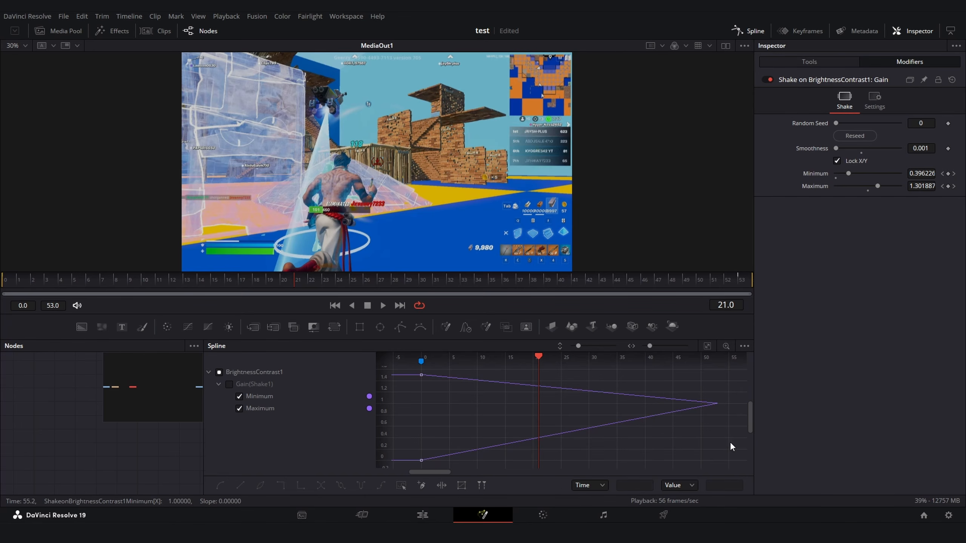
left_click_drag(730, 441, 520, 391)
key("ctrl+a")
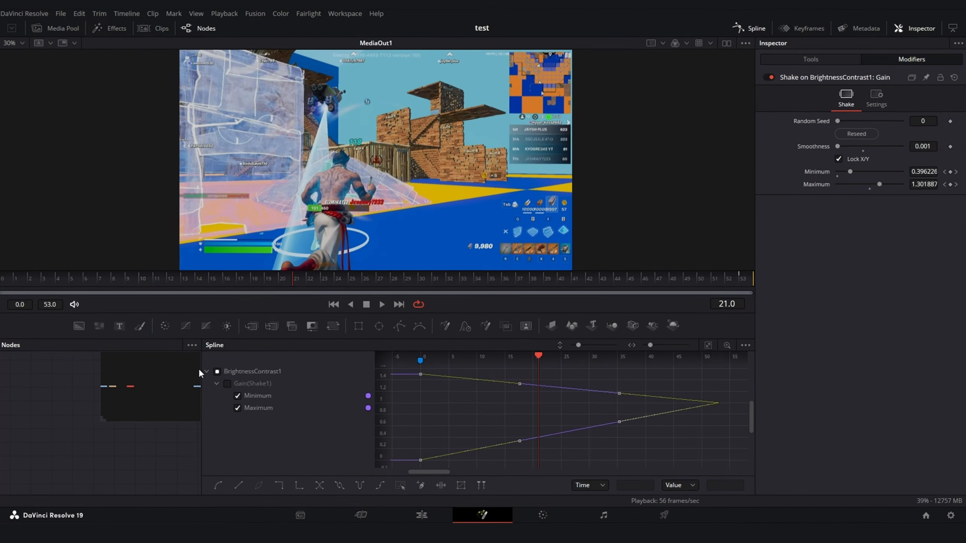
left_click_drag(202, 371, 409, 365)
left_click_drag(261, 418, 89, 382)
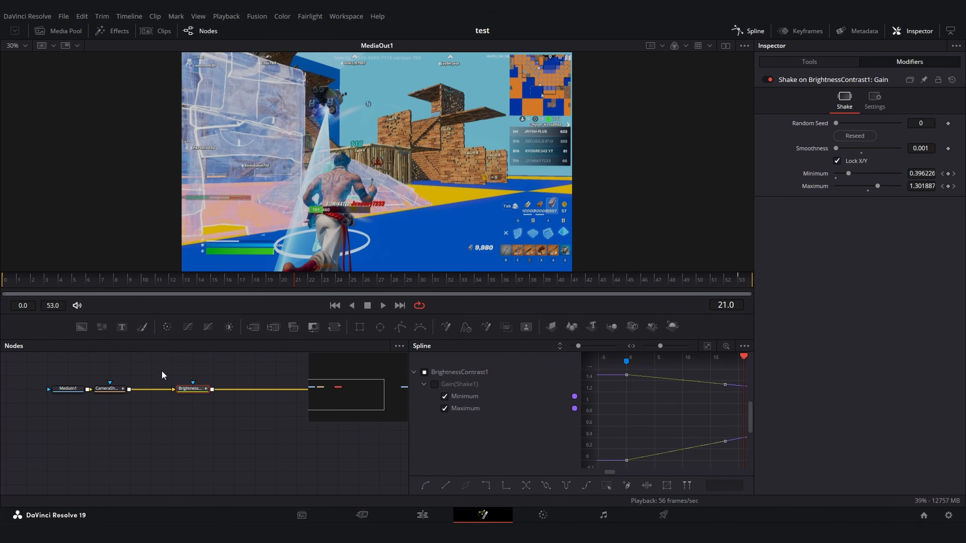
left_click_drag(409, 373, 178, 365)
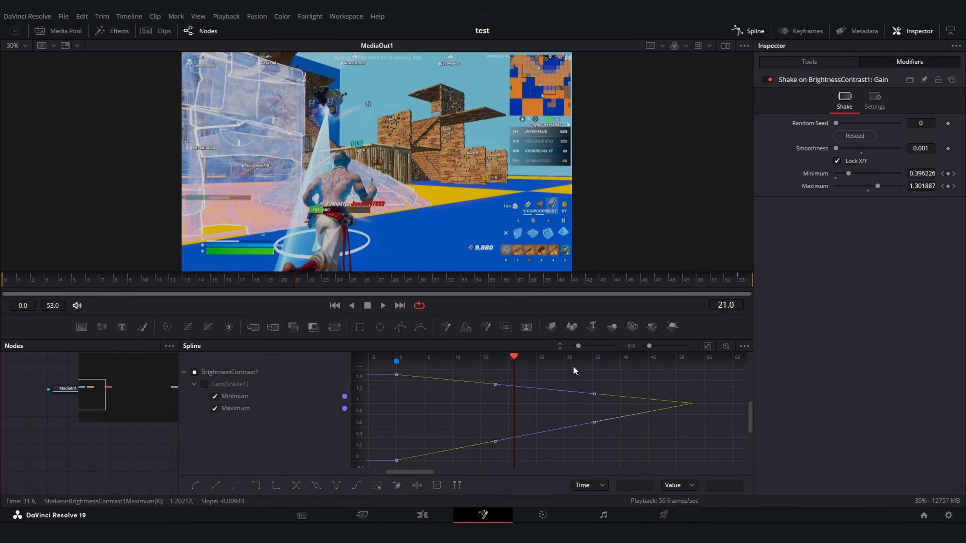
Step: Flatten all Minimum and Maximum keyframes in the Spline editor, and set Ease In to 100 and Ease Out to 69.2
scroll(675, 424, "down", 3)
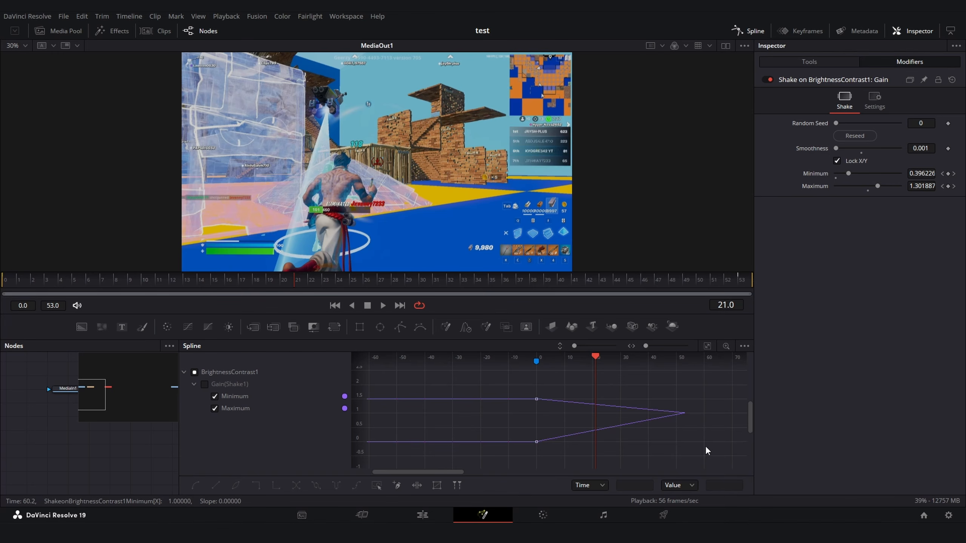
left_click_drag(706, 447, 412, 347)
key("f")
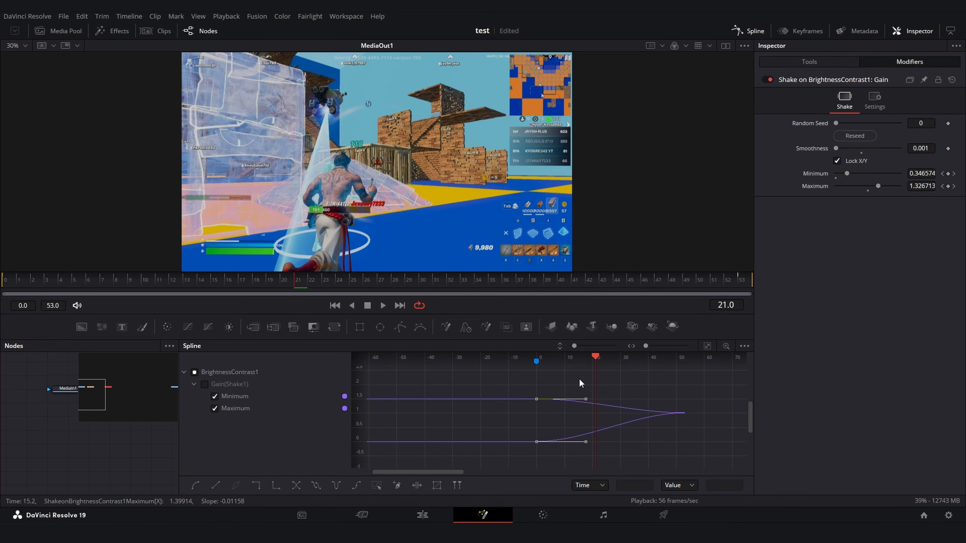
key("t")
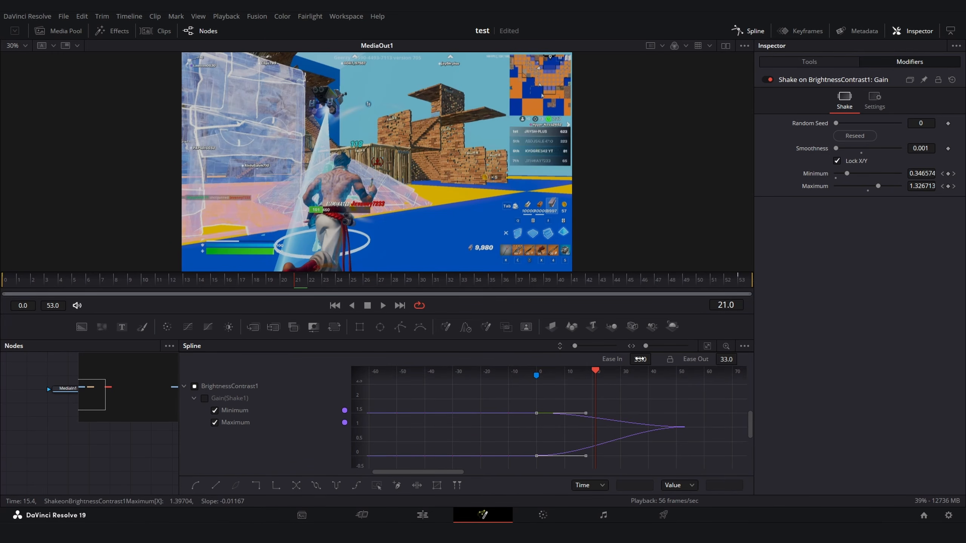
mouse_move(640, 359)
left_mouse_down()
mouse_move(655, 359)
mouse_move(627, 359)
mouse_move(654, 358)
left_mouse_up()
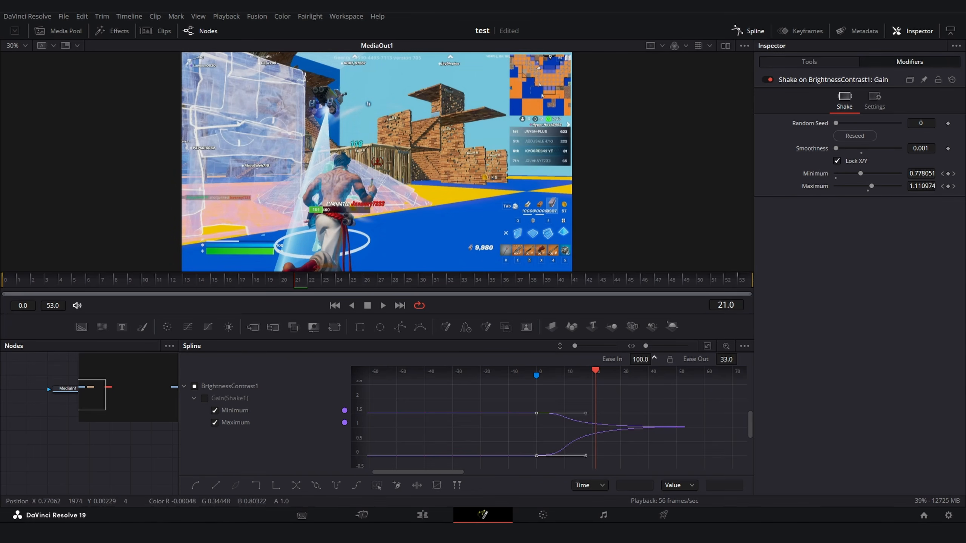
left_click_drag(727, 359, 654, 358)
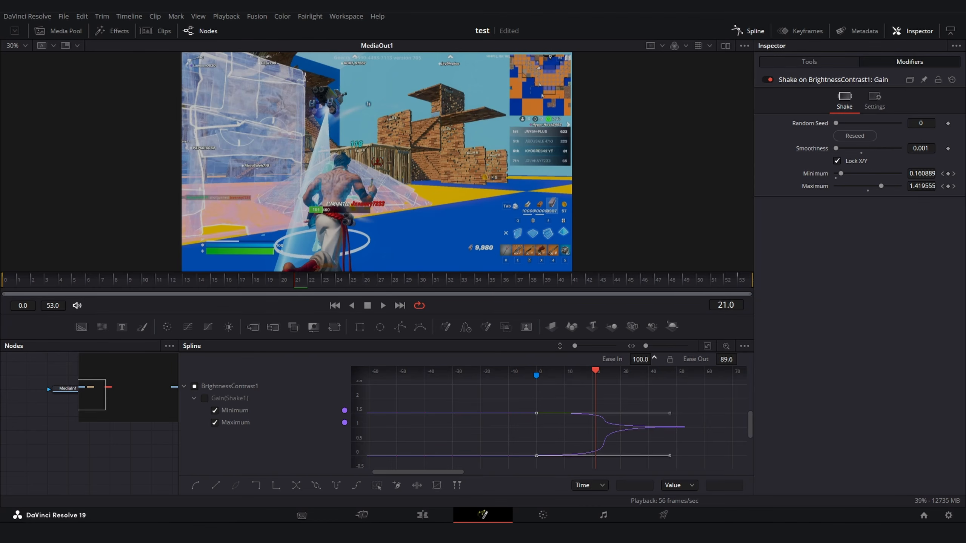
left_click_drag(735, 360, 757, 361)
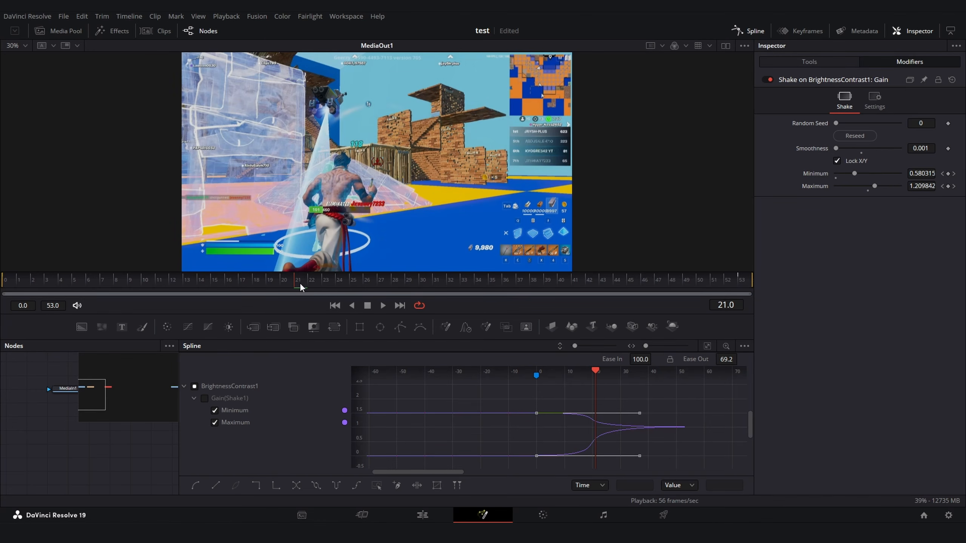
Step: Raise the Gain shake's Minimum at frame 0 to slightly below 1.0, previewing the flicker during the adjustment
left_click_drag(299, 286, 2, 364)
left_click_drag(58, 281, 2, 284)
left_click_drag(843, 174, 865, 174)
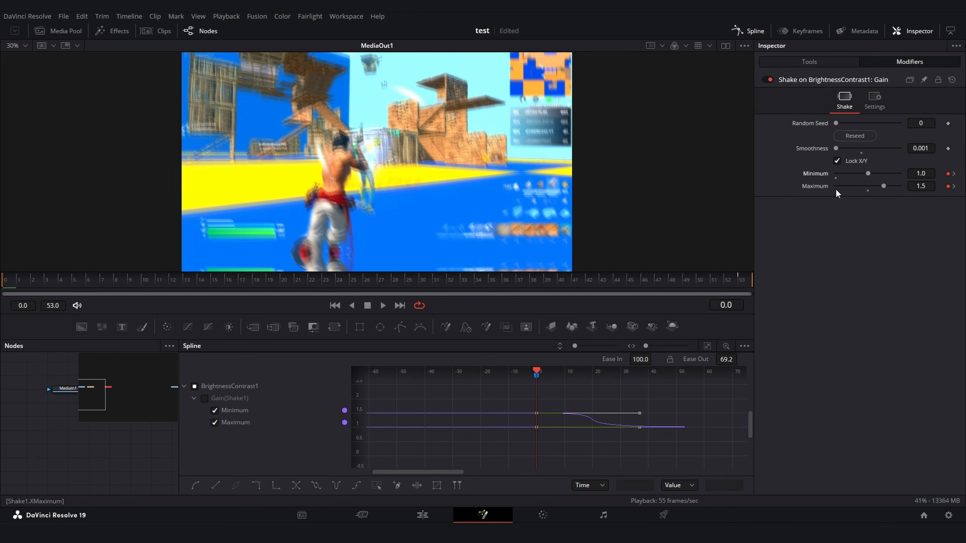
key("space")
key("space")
left_click_drag(868, 173, 862, 174)
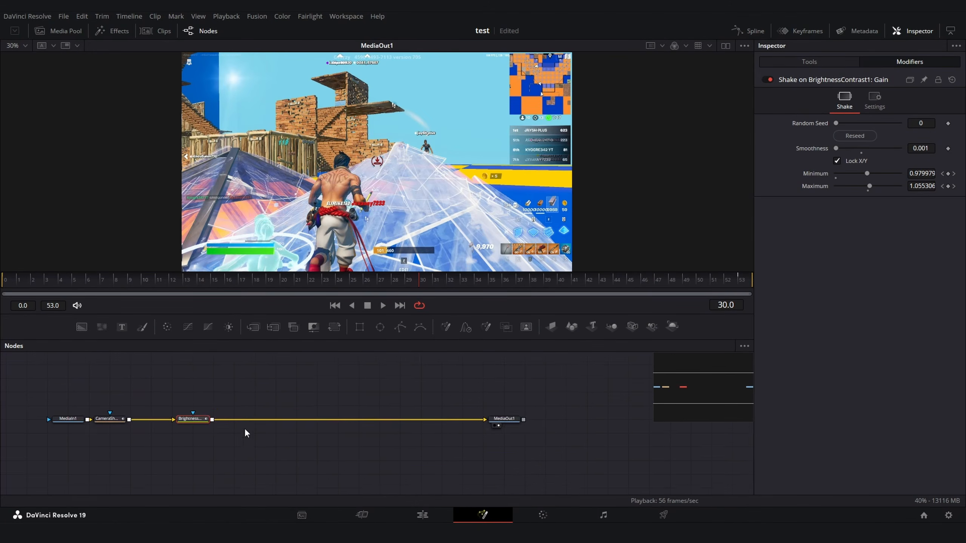
Step: Return to the Edit page and move the playhead to Marker 1 at the start of the Video 2 adjustment clip
scroll(245, 428, "left", 5)
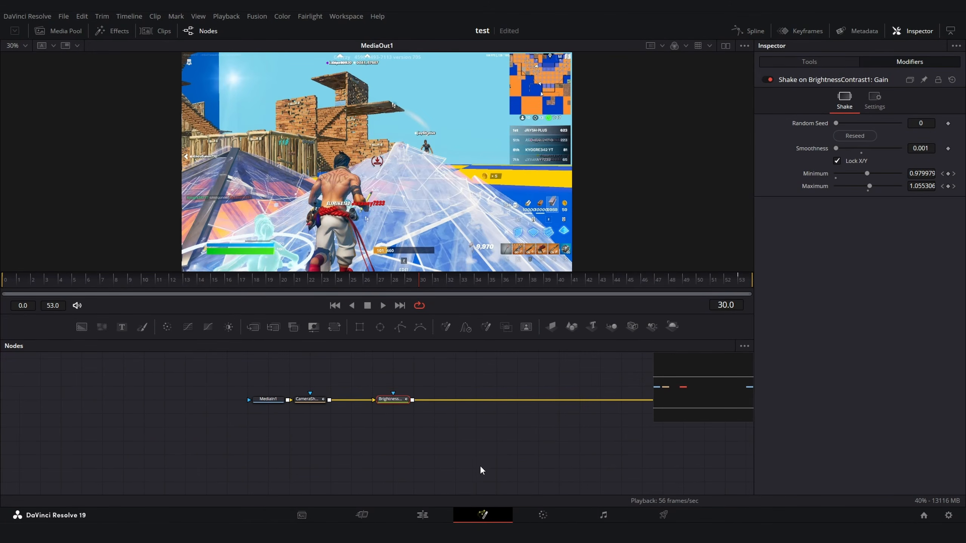
left_click_drag(480, 464, 320, 370)
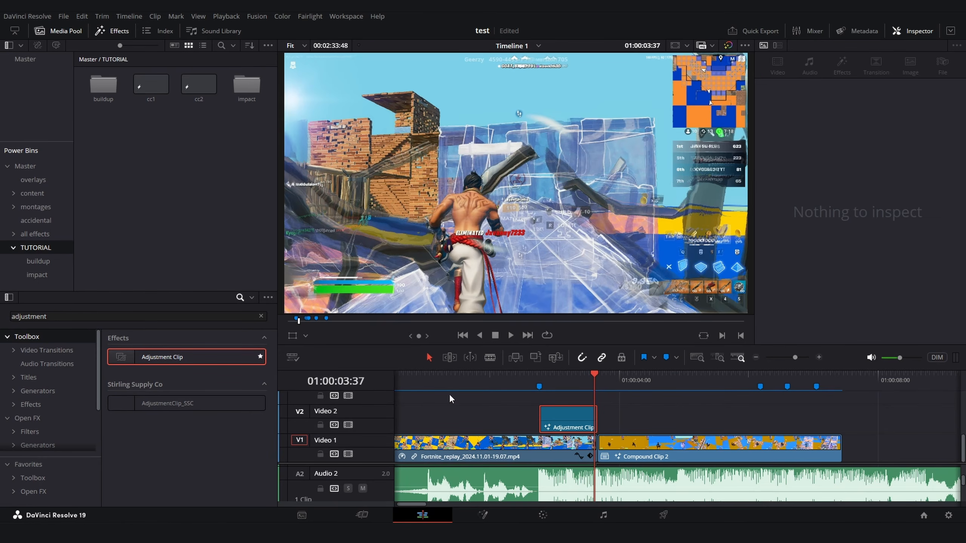
left_click_drag(654, 411, 501, 413)
left_click_drag(576, 379, 539, 380)
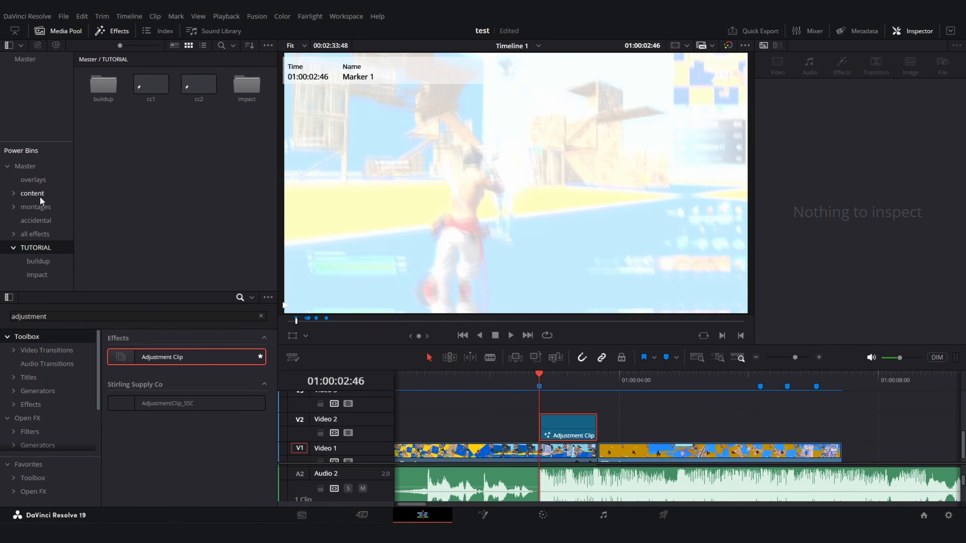
Step: Save the Video 2 adjustment clip to the impact power bin and rename it "lift imapce"
double_click(252, 96)
left_click_drag(571, 420, 202, 251)
right_click(101, 97)
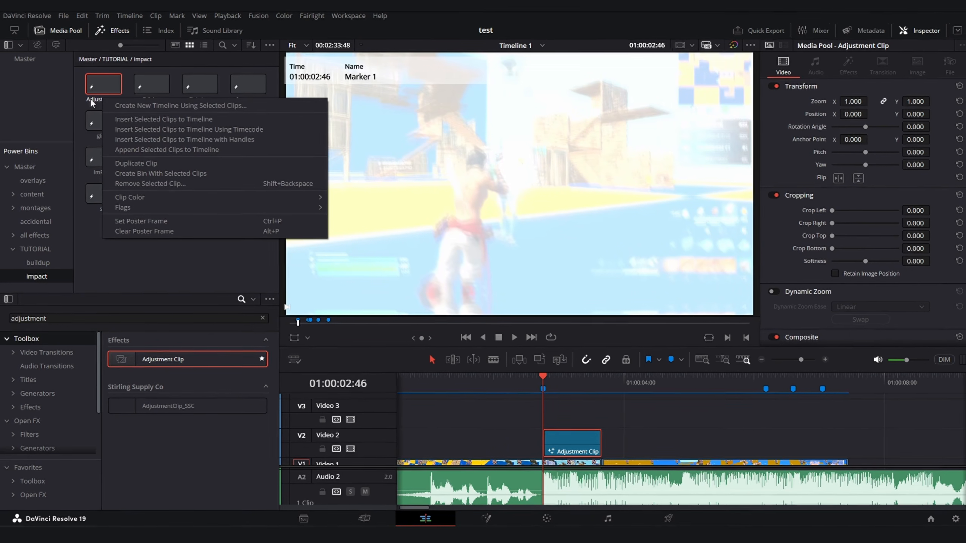
left_click(96, 99)
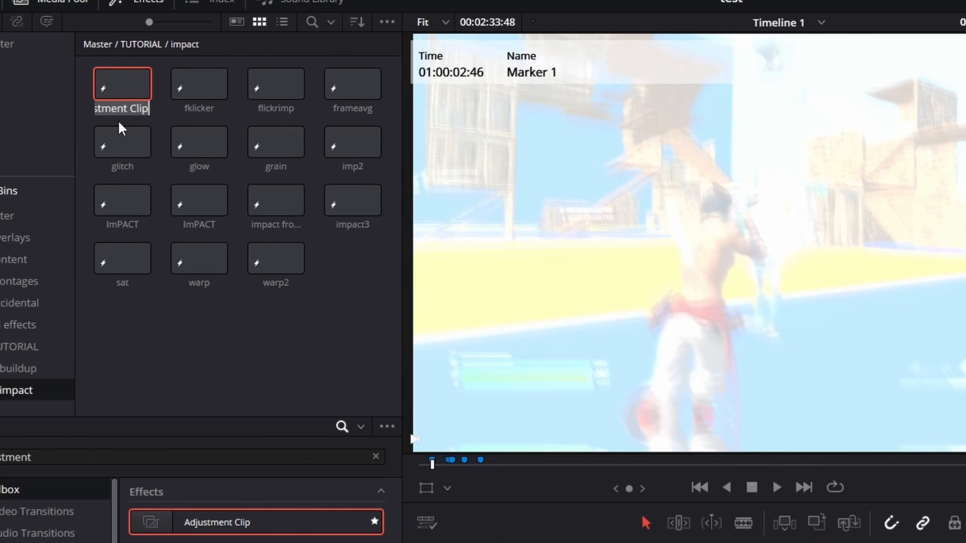
type("lift imapce")
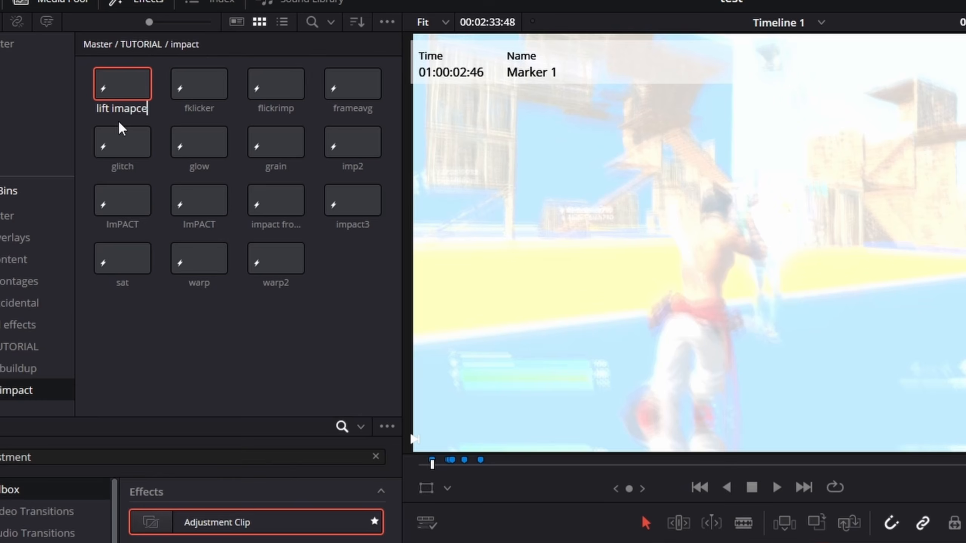
left_click(311, 307)
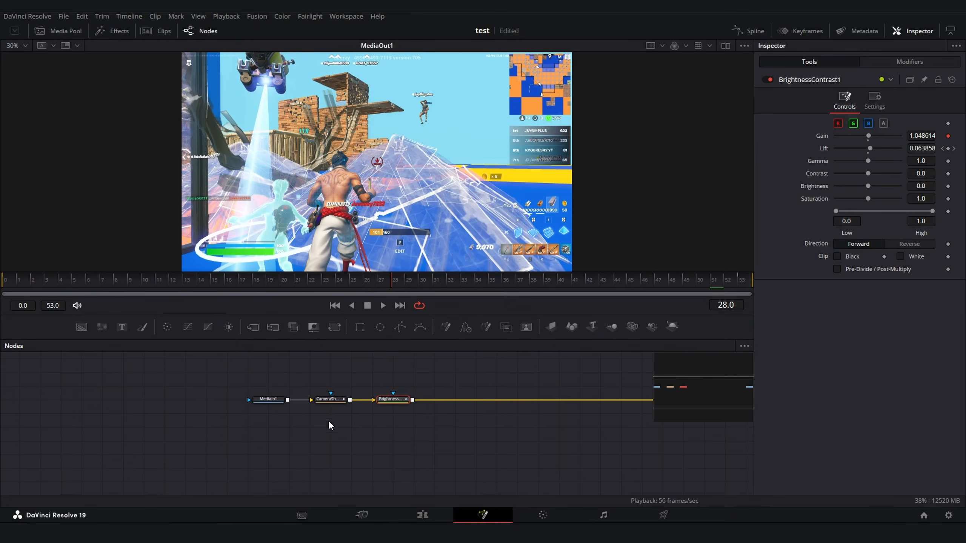
Step: Add a Plasma node merged after BrightnessContrast1, with Merge1 in line and Plasma1 beneath it
key("shift+space")
type("shake")
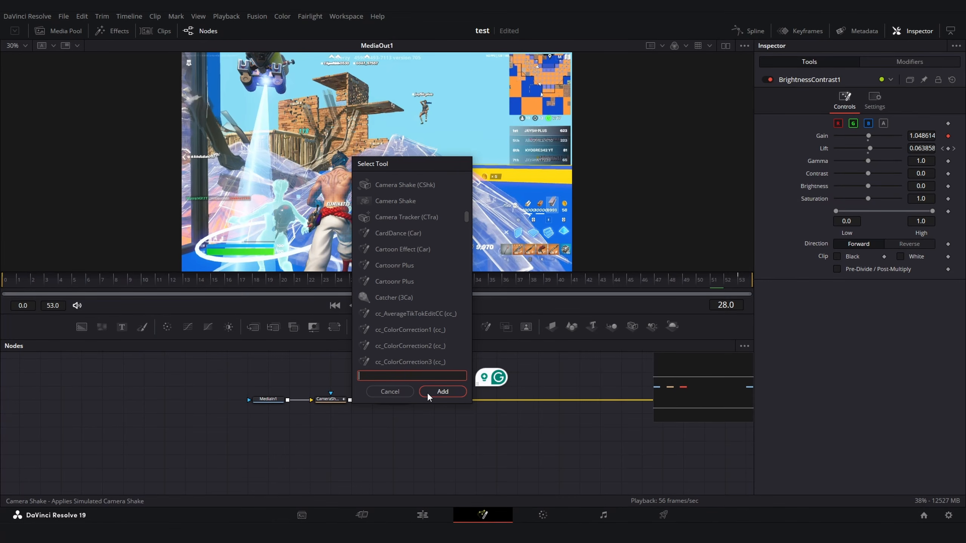
left_click(427, 393)
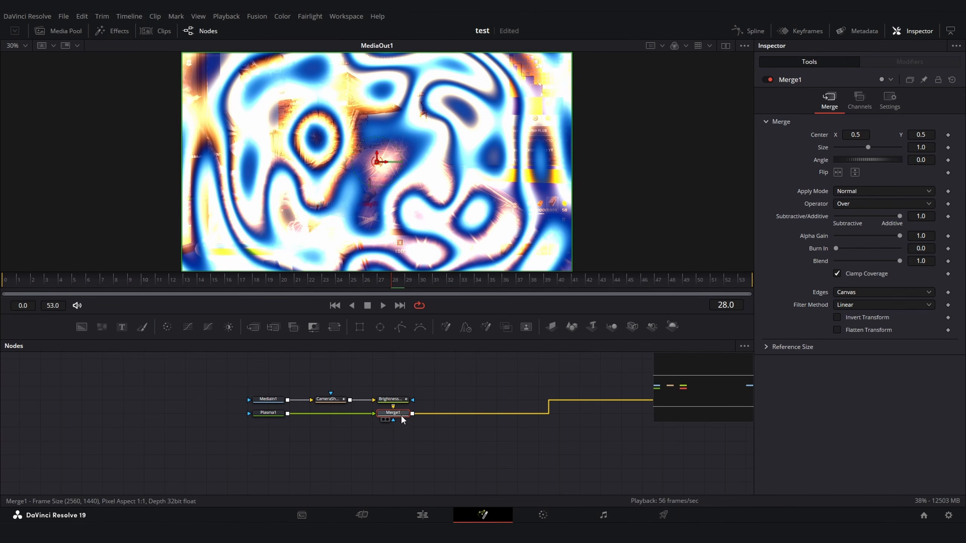
left_click_drag(401, 415, 460, 400)
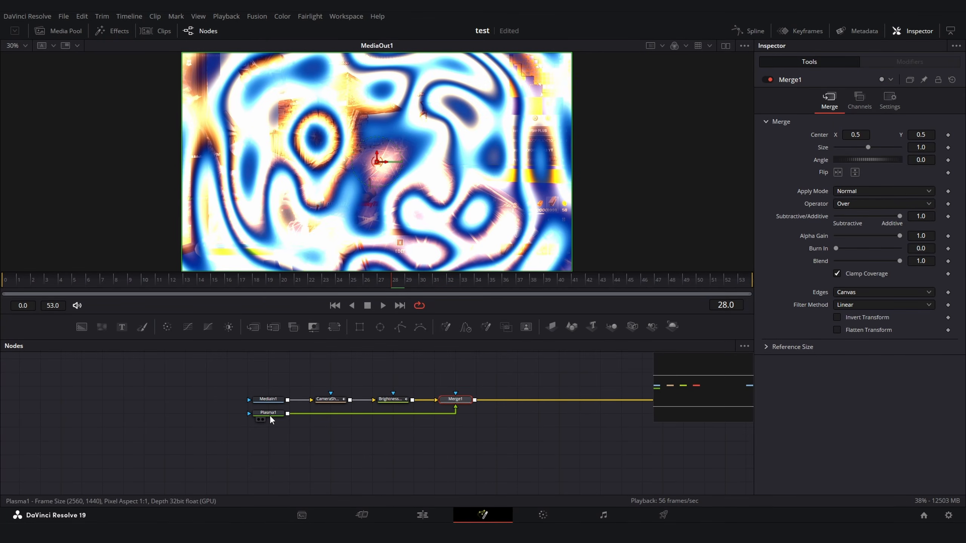
left_click_drag(269, 415, 456, 443)
Step: Move Merge1 and Plasma1 ahead of the camera shake, connecting MediaIn1 through Merge1 into CameraShake
left_click_drag(223, 287, 2, 291)
left_click_drag(319, 381, 449, 412)
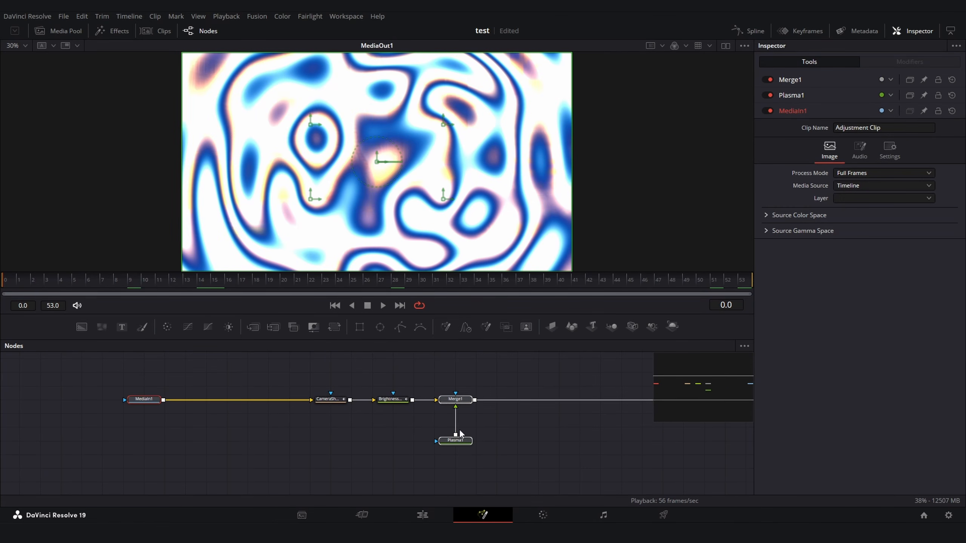
left_click_drag(452, 401, 248, 401)
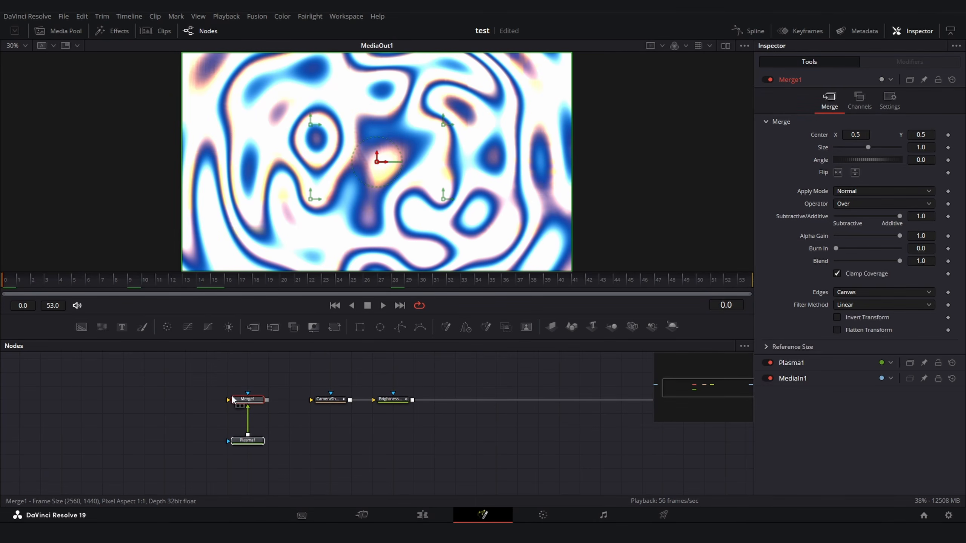
left_click_drag(155, 420, 362, 377)
left_click_drag(249, 376, 161, 455)
left_click(125, 418)
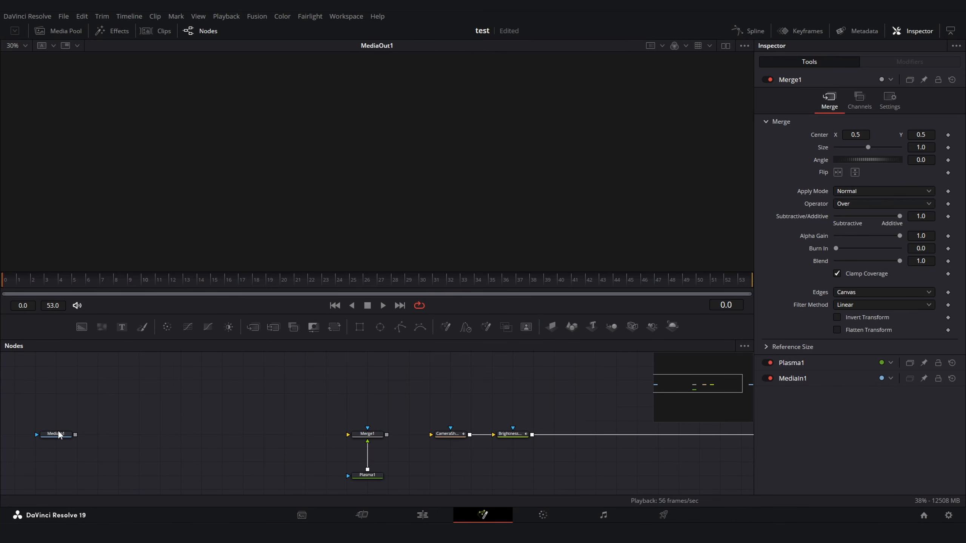
left_click_drag(75, 434, 431, 435)
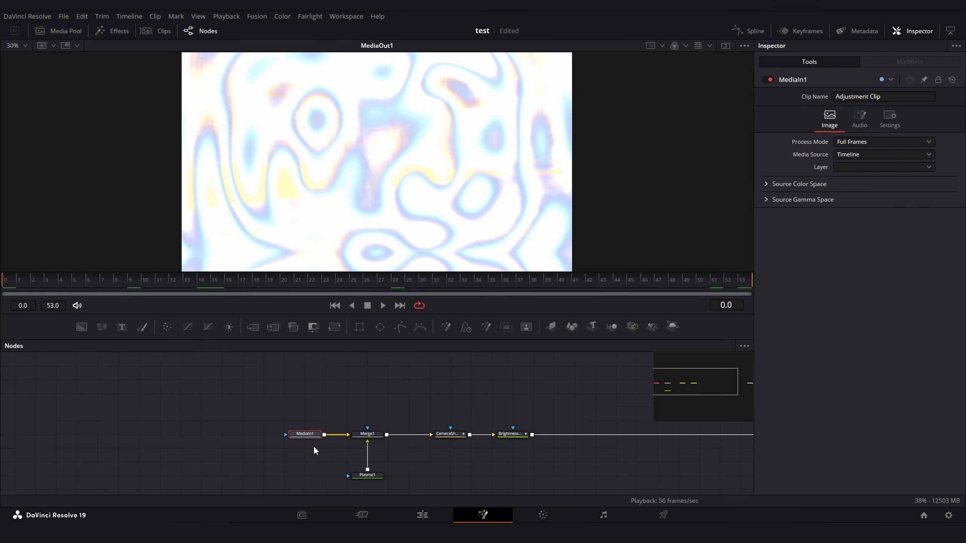
Step: Keyframe Merge1's Blend from 1.0 at frame 0 to 0.0 at frame 53, and preview the plasma fade
left_click(367, 434)
left_click(368, 475)
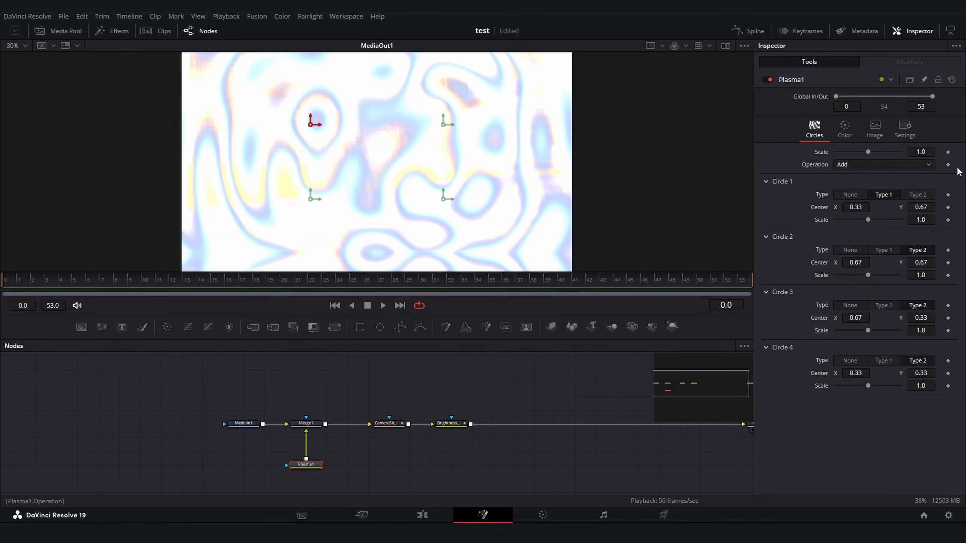
left_click(306, 423)
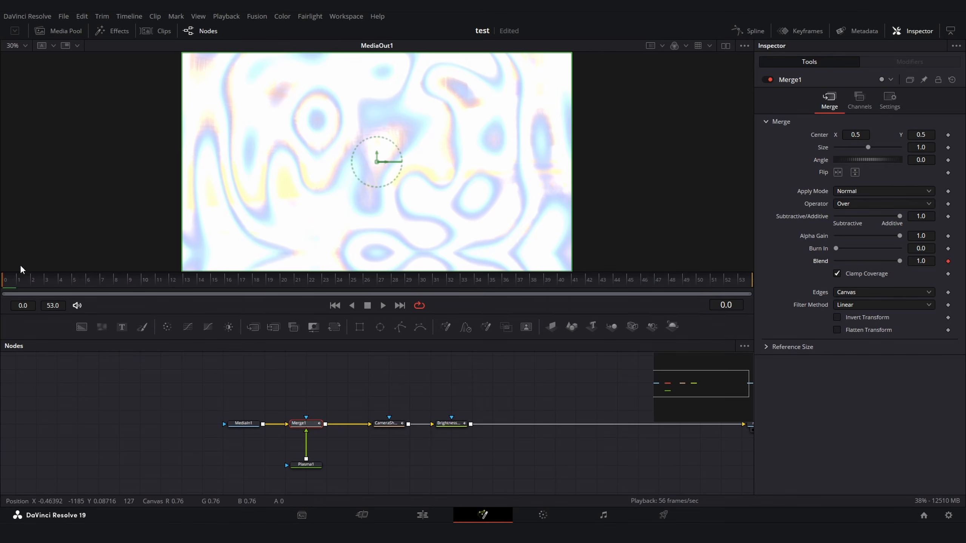
left_click_drag(9, 285, 791, 293)
left_click_drag(884, 263, 443, 274)
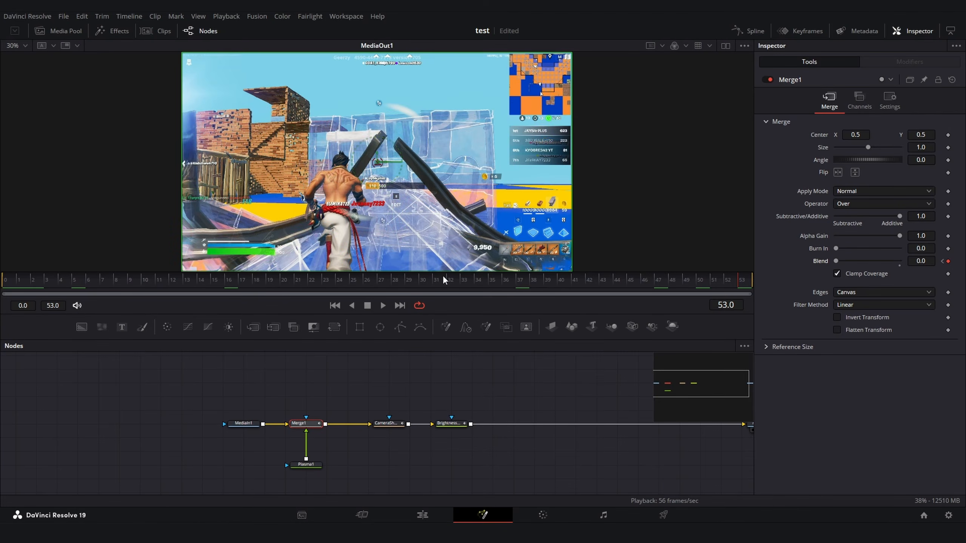
key("space")
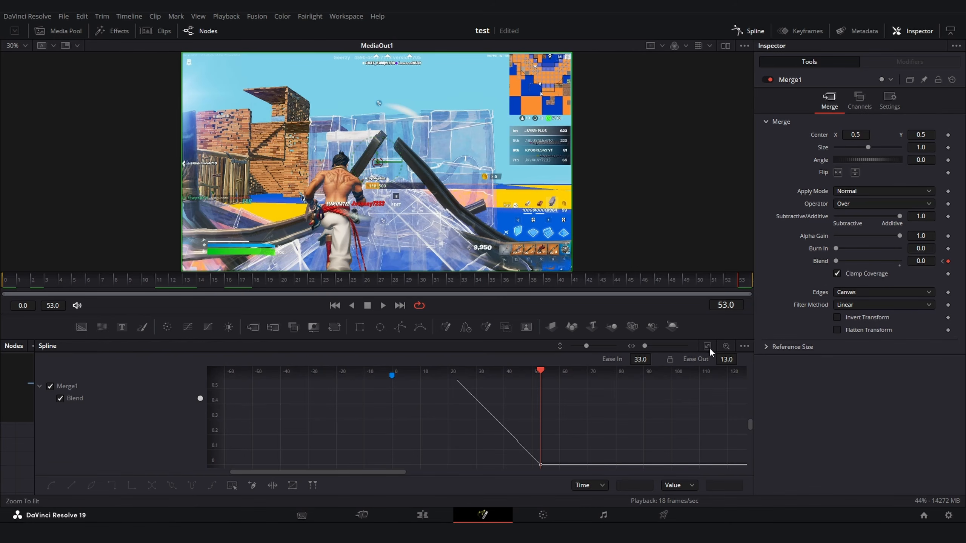
Step: Smooth Merge1's Blend curve in the Spline editor and lengthen the first keyframe's handle so the fade starts more slowly
left_click(708, 347)
scroll(661, 391, "down", 5)
left_click_drag(700, 432, 392, 310)
key("f")
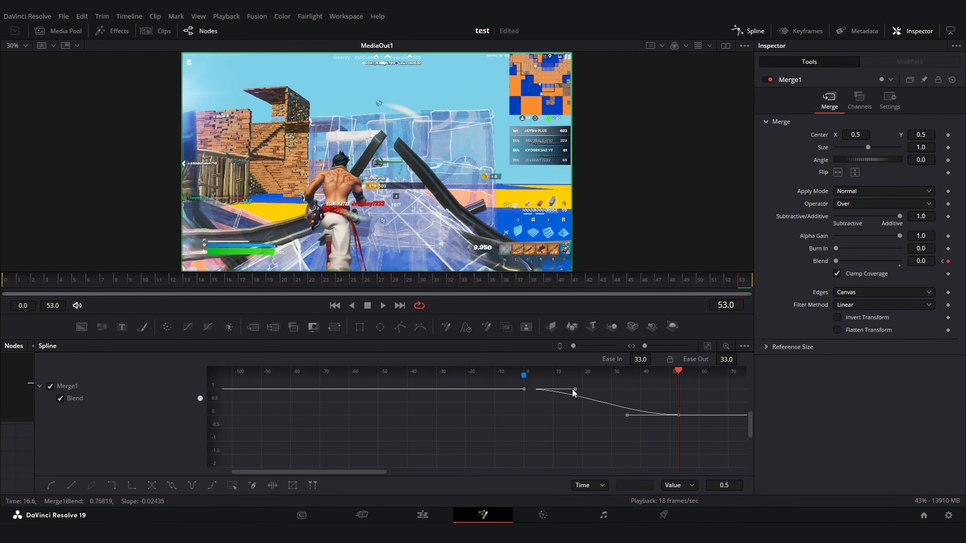
left_click_drag(570, 392, 605, 395)
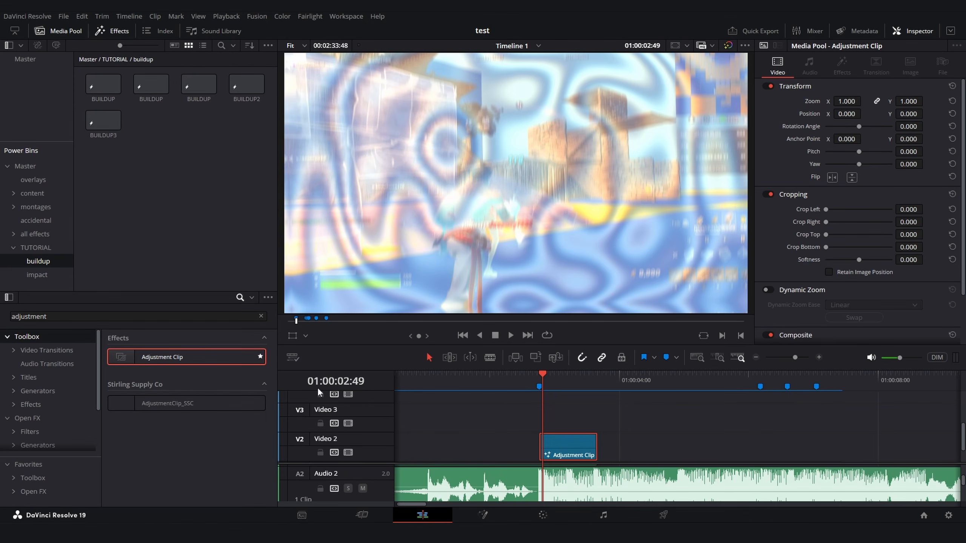
Step: Place a BUILDUP clip from the buildup power bin on Video 2, directly before the adjustment clip at Marker 1
left_click_drag(541, 370, 476, 377)
scroll(534, 407, "down", 2)
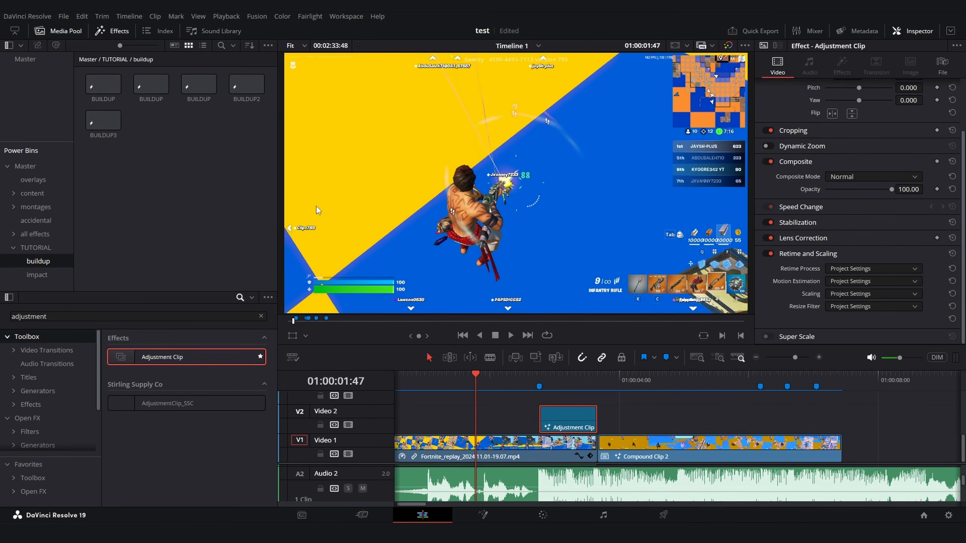
left_click_drag(186, 92, 510, 415)
left_click(188, 191)
left_click(511, 374)
left_click(528, 413)
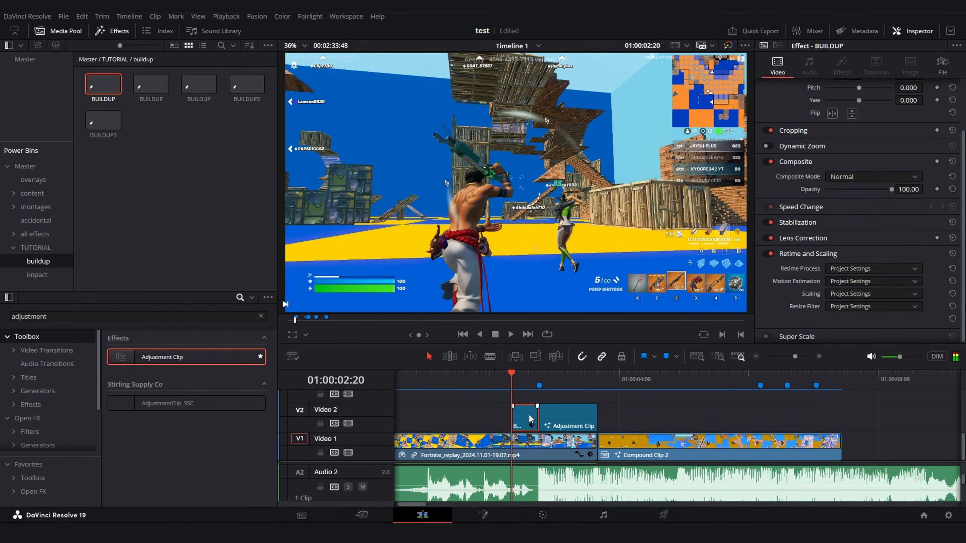
Step: Open the BUILDUP clip in Fusion and delete its CameraShake and BrightnessContrast nodes
key("shift+5")
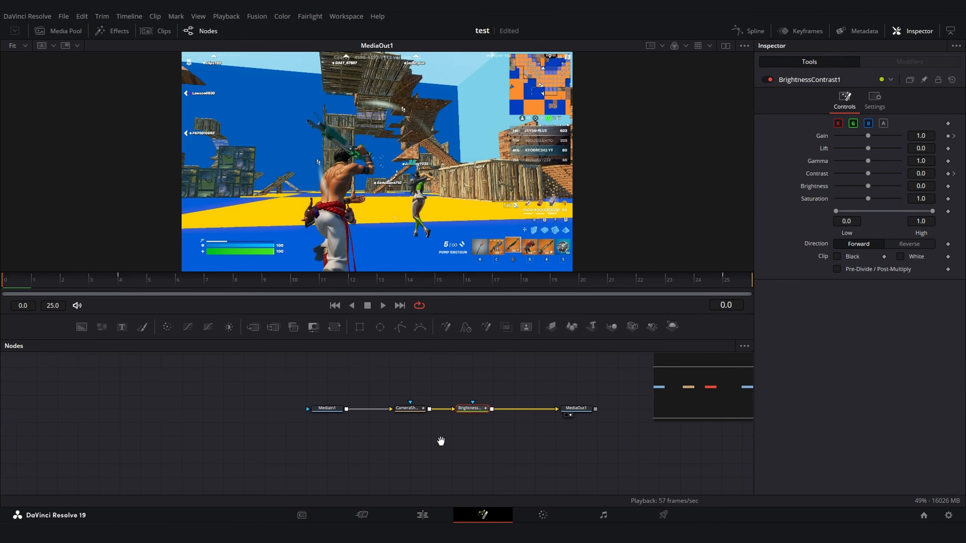
left_click_drag(492, 427, 358, 367)
key("Delete")
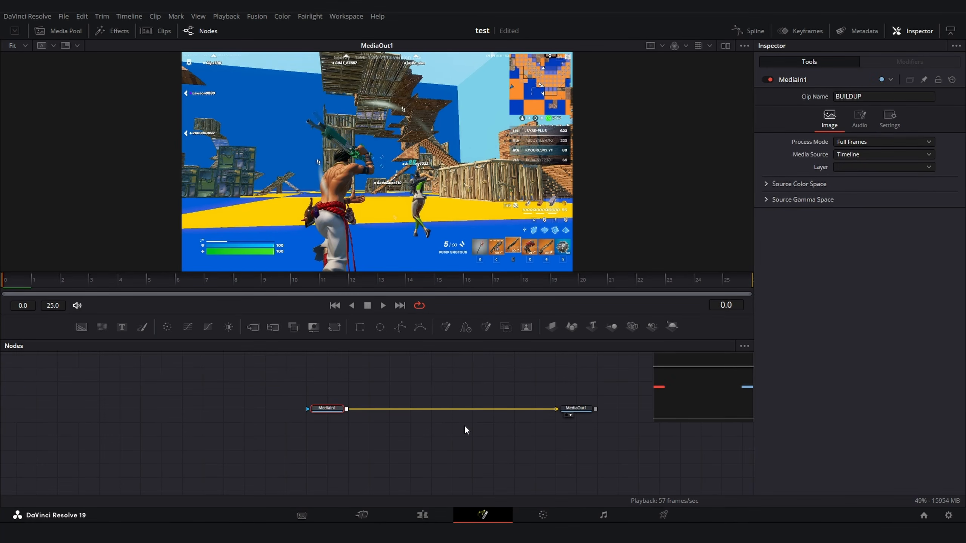
Step: Add a Camera Shake after MediaIn1 with X Deviation 0.0, Y Deviation 0.15 and Rotation Deviation 0.157
key("shift+space")
type("camer")
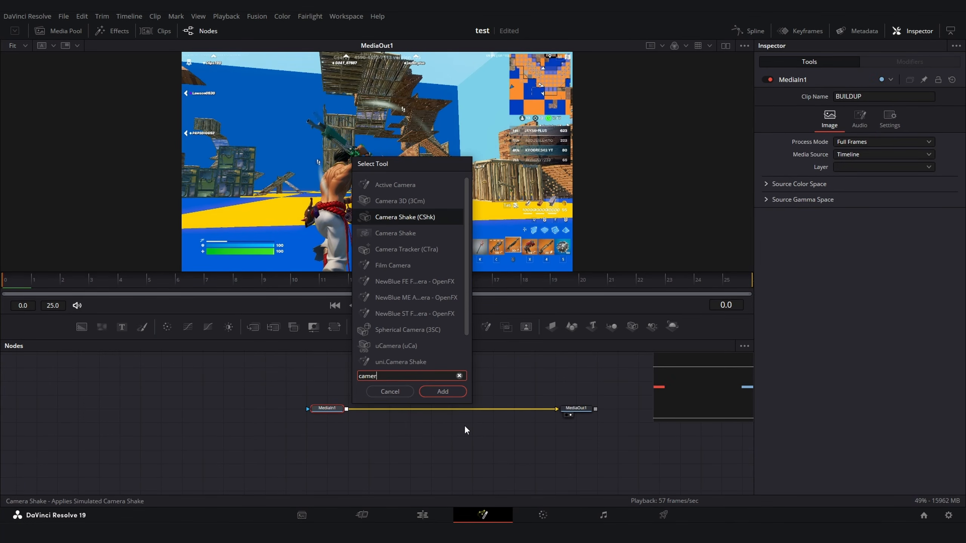
key("Return")
key("space")
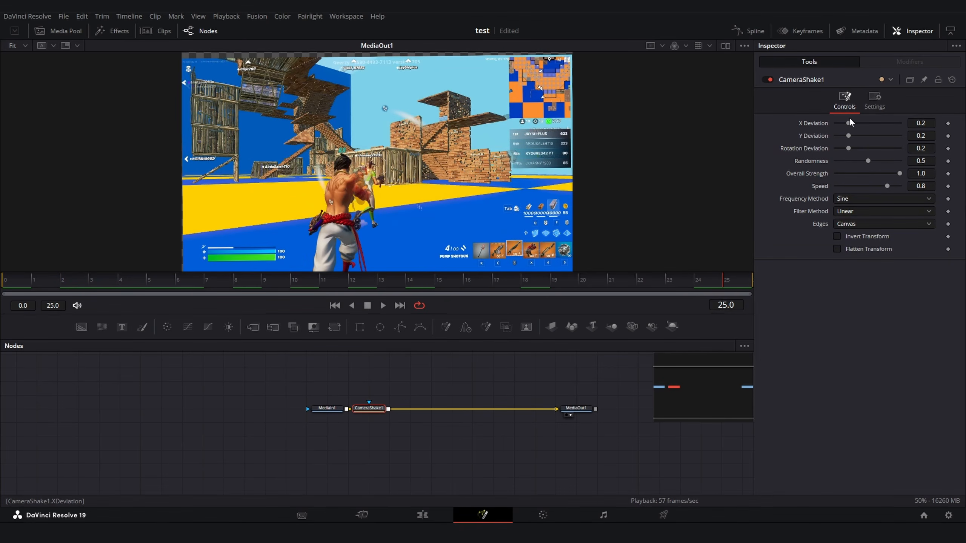
mouse_move(849, 122)
left_mouse_down()
mouse_move(837, 121)
mouse_move(843, 137)
mouse_move(834, 125)
mouse_move(844, 138)
left_mouse_up()
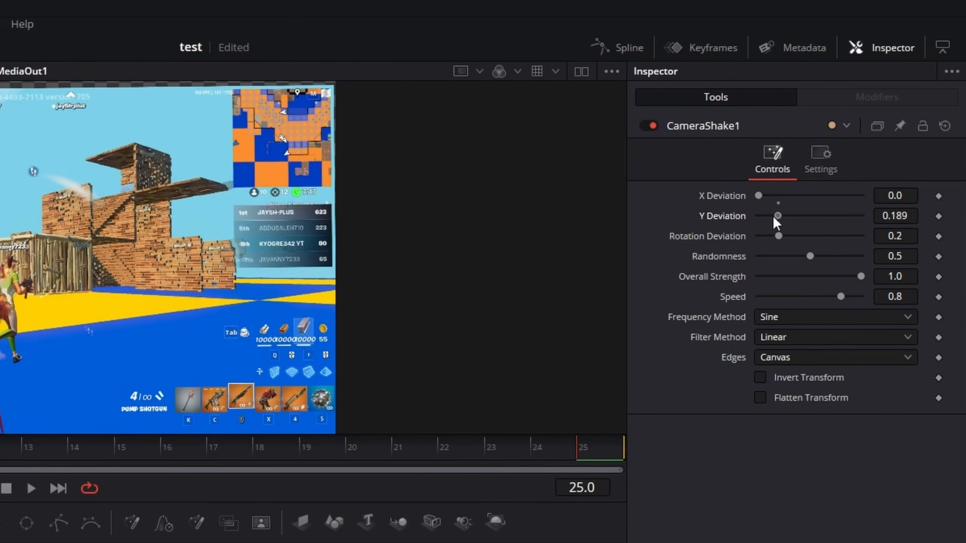
left_click_drag(776, 220, 782, 236)
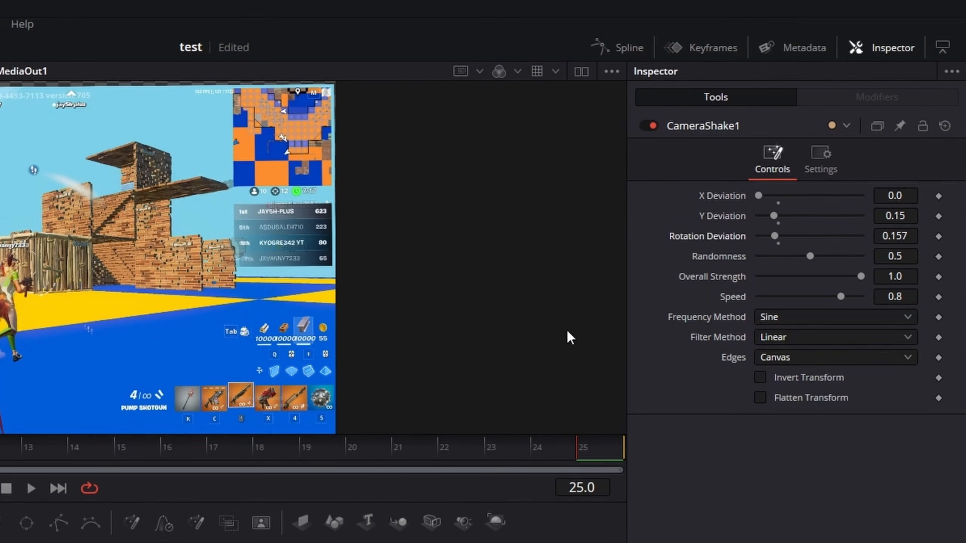
Step: Keyframe CameraShake1's Overall Strength at 1.0 on frame 25 and 0.0 on frame 0
mouse_move(859, 277)
left_mouse_down()
mouse_move(782, 278)
mouse_move(861, 277)
left_mouse_up()
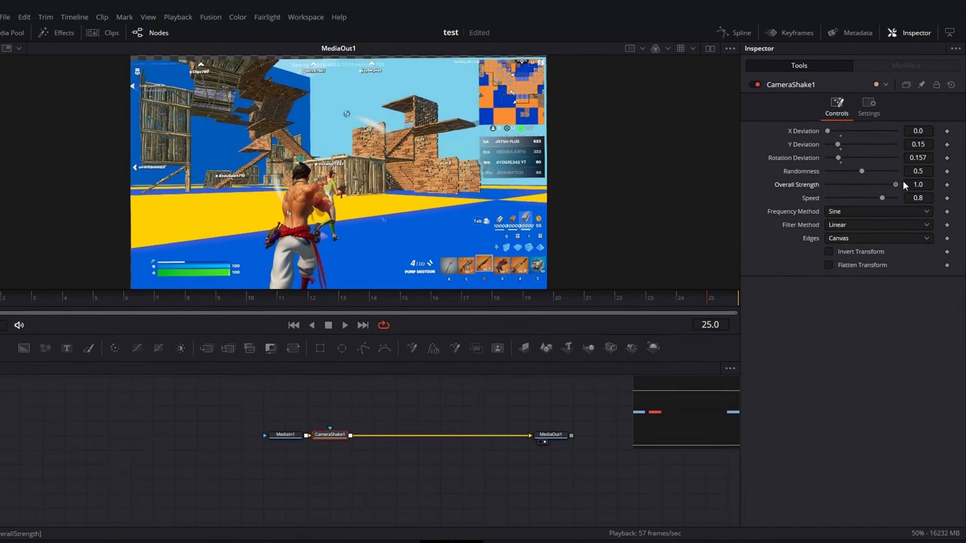
left_click(939, 277)
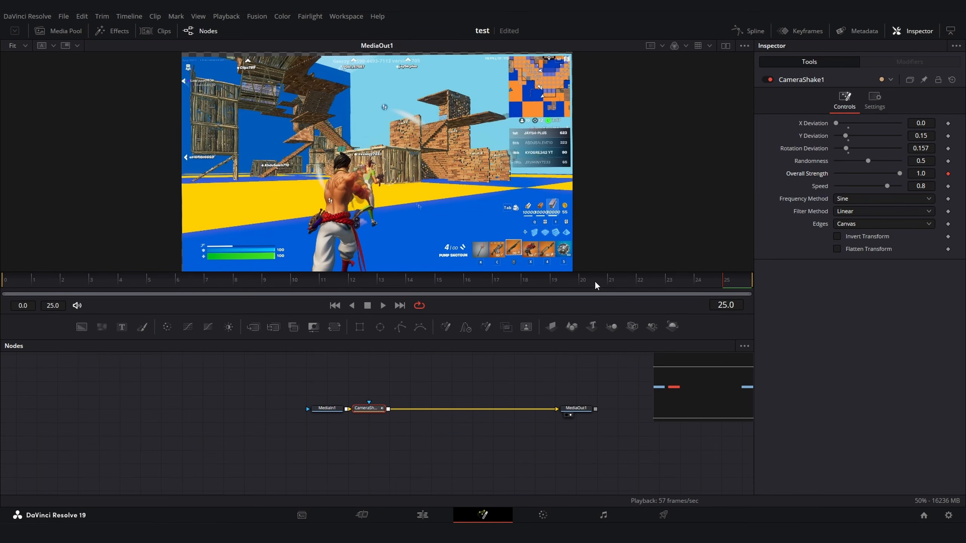
left_click_drag(596, 282, 3, 280)
left_click_drag(899, 173, 833, 173)
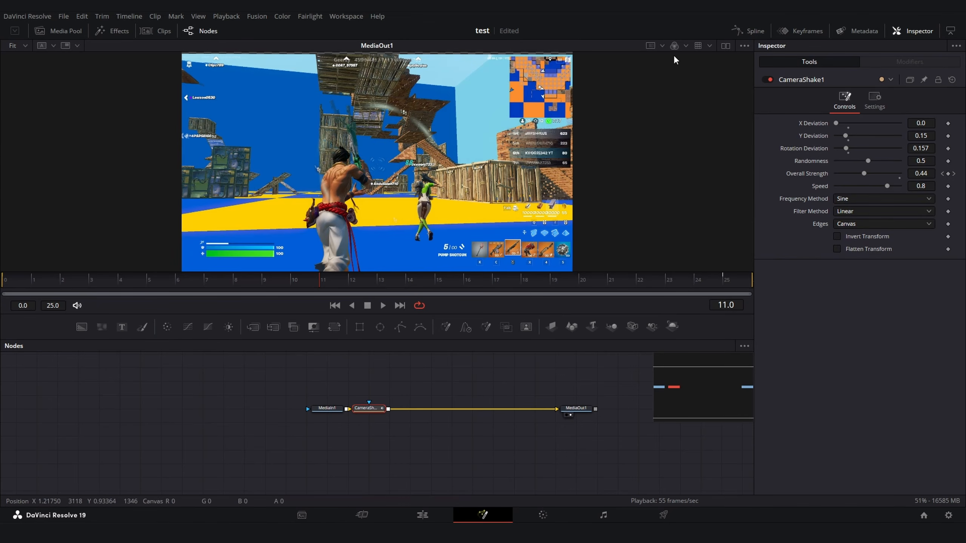
Step: Smooth the Overall Strength curve in the Spline editor and bend it to rise steeply towards the last keyframe
left_click(754, 33)
key("shift+s")
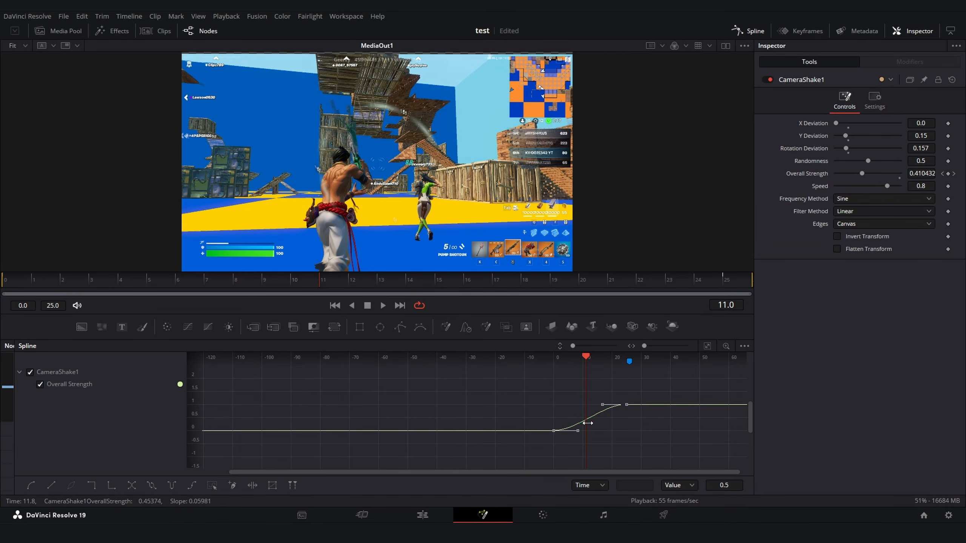
left_click_drag(602, 406, 631, 429)
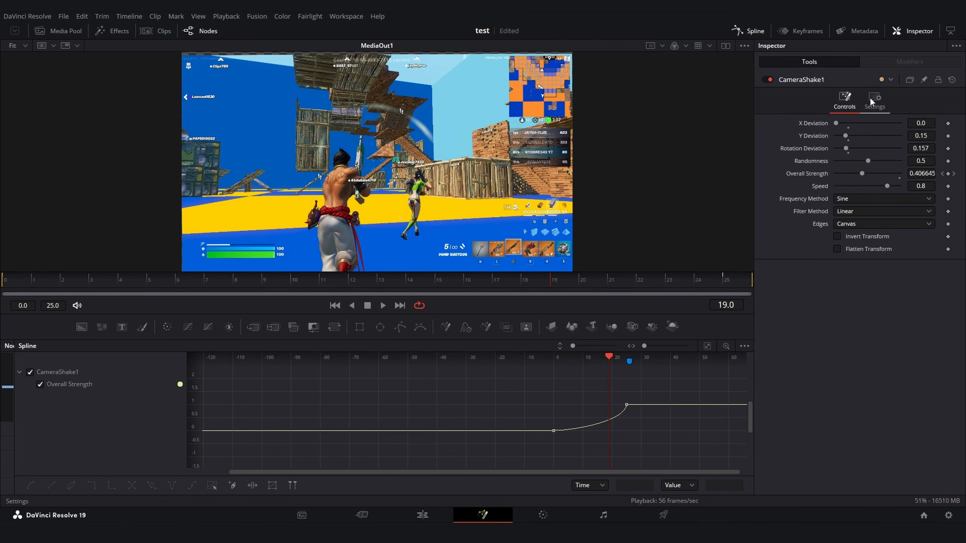
Step: Enable Motion Blur with Quality 10 on CameraShake1, set its Edges to Mirror, and preview the buildup shake
left_click(872, 99)
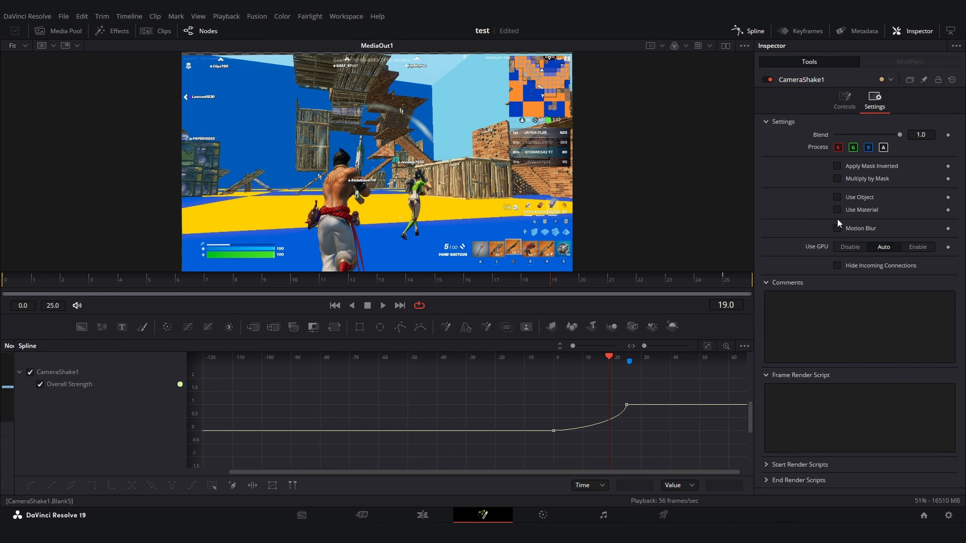
left_click(837, 229)
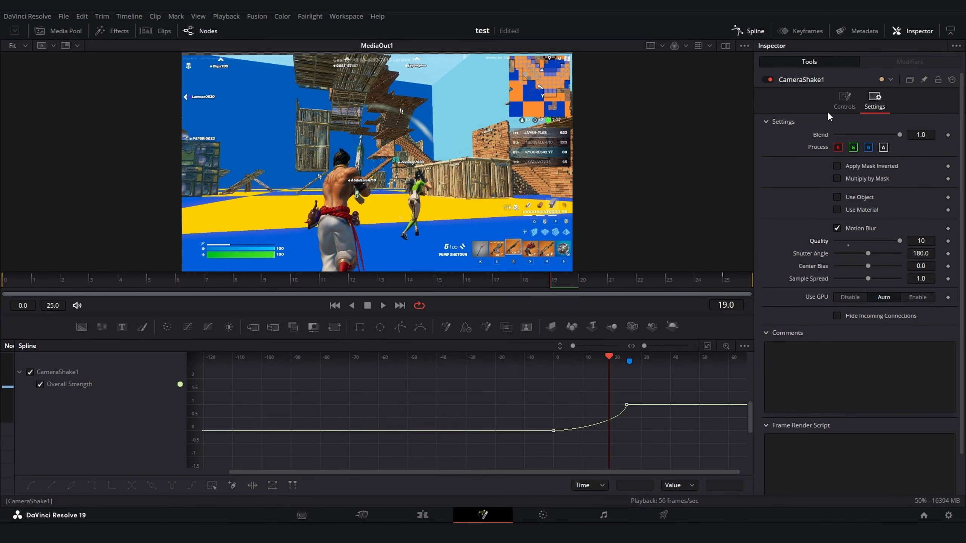
left_click(842, 103)
left_click(856, 224)
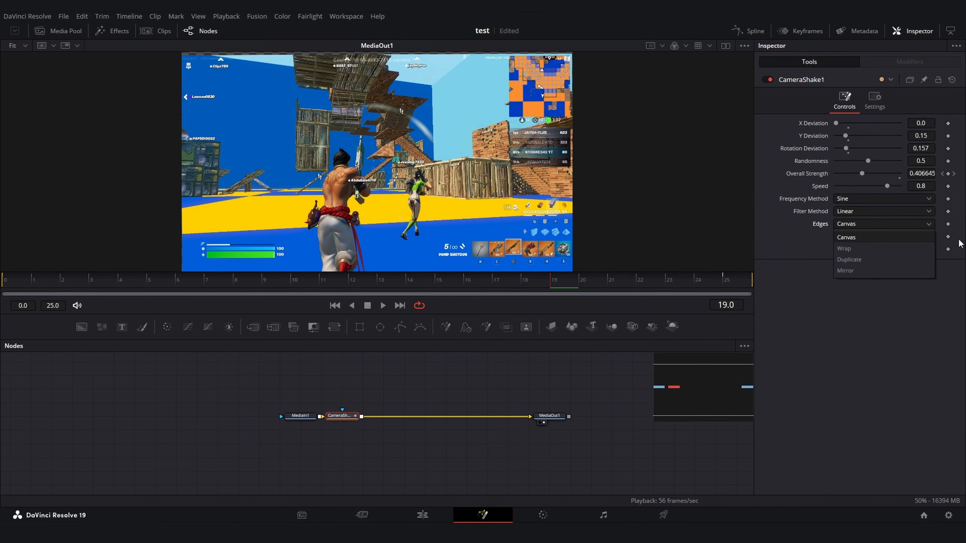
left_click(860, 271)
left_click(3, 294)
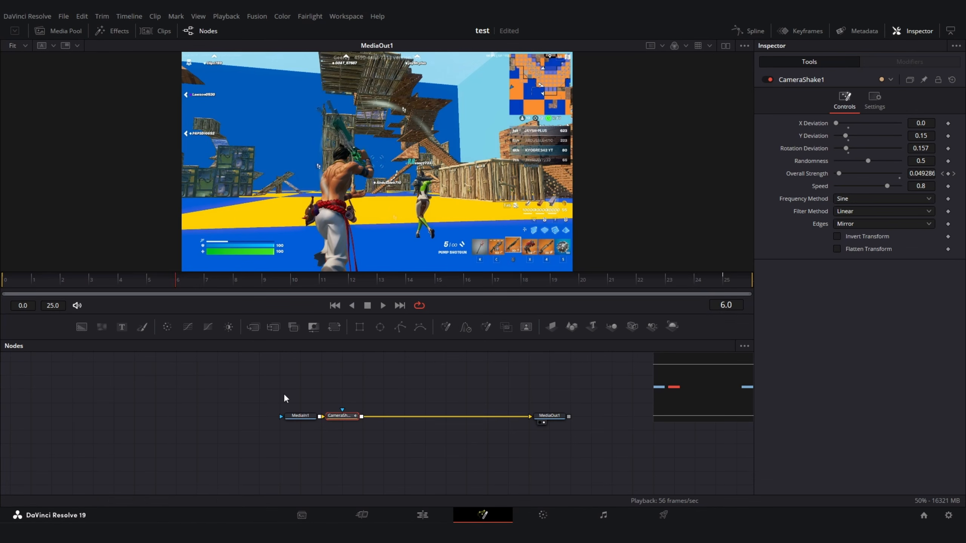
left_click(284, 393)
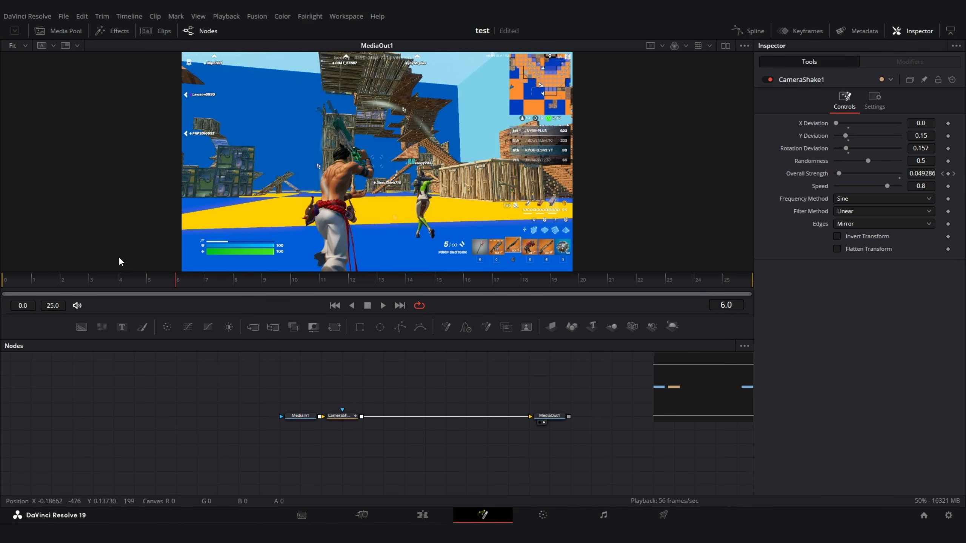
Step: Add a Transform node directly after CameraShake1, with the playhead on frame 0
left_click_drag(132, 281, 1, 295)
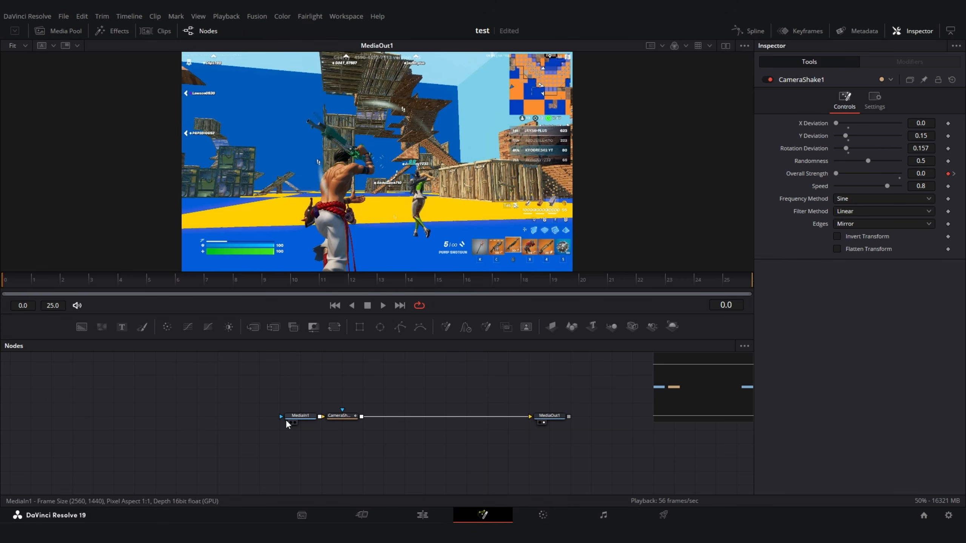
left_click(347, 419)
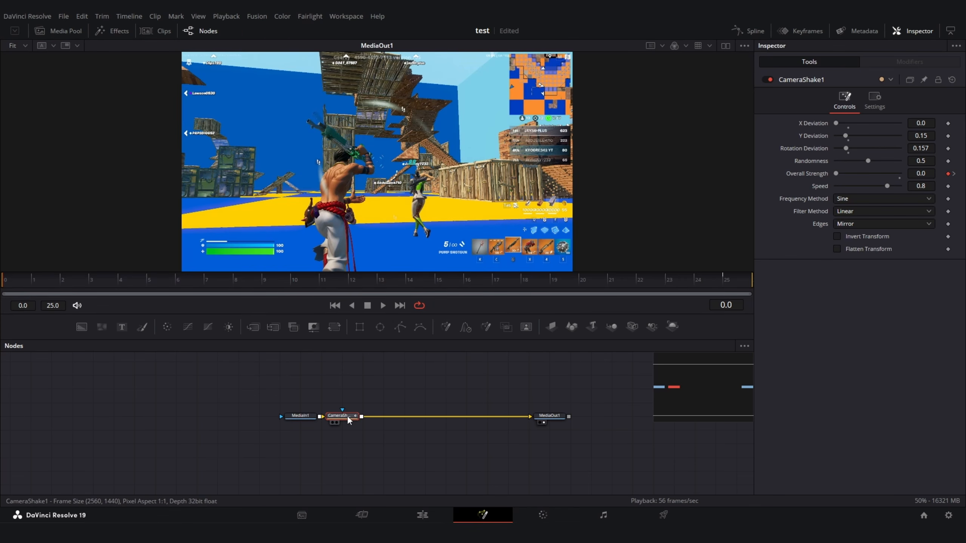
key("shift+space")
type("xff")
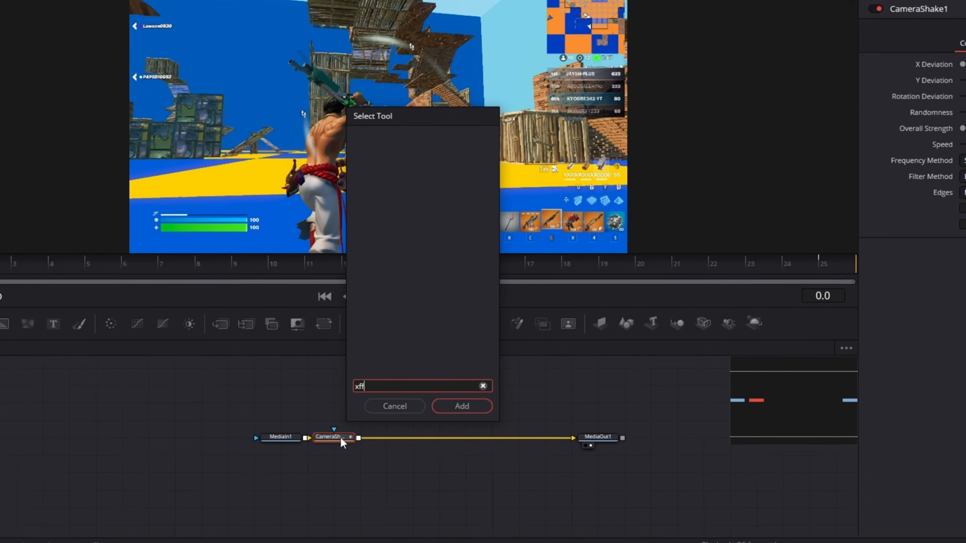
key("BackSpace")
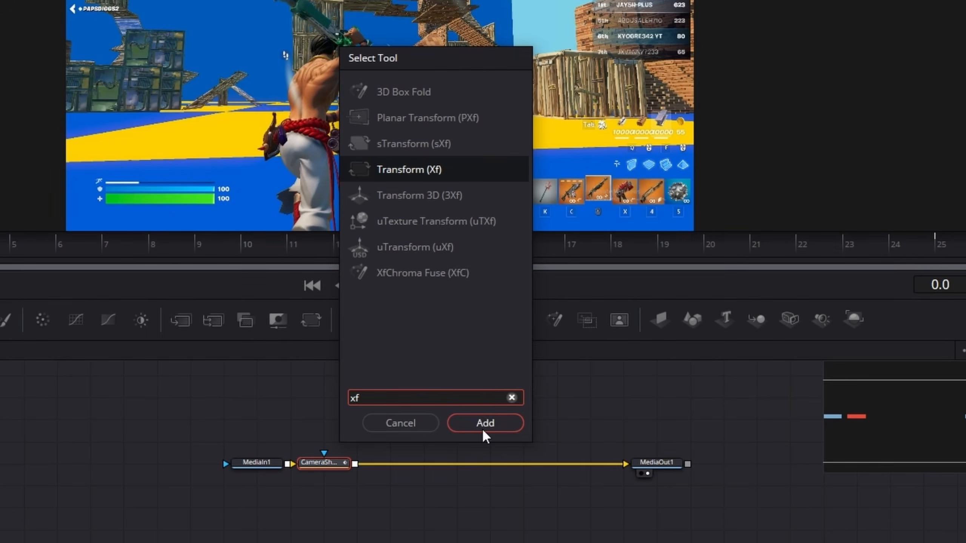
left_click(481, 423)
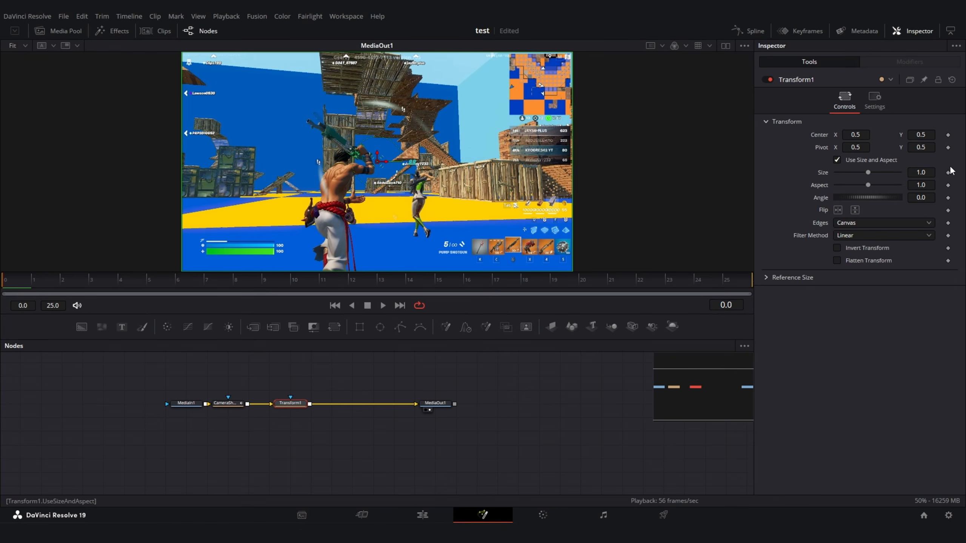
Step: Keyframe Transform1's Size at 1.0 on frames 0 and 25, and set its Pivot to X 0.408 and Y 0.414
left_click(949, 173)
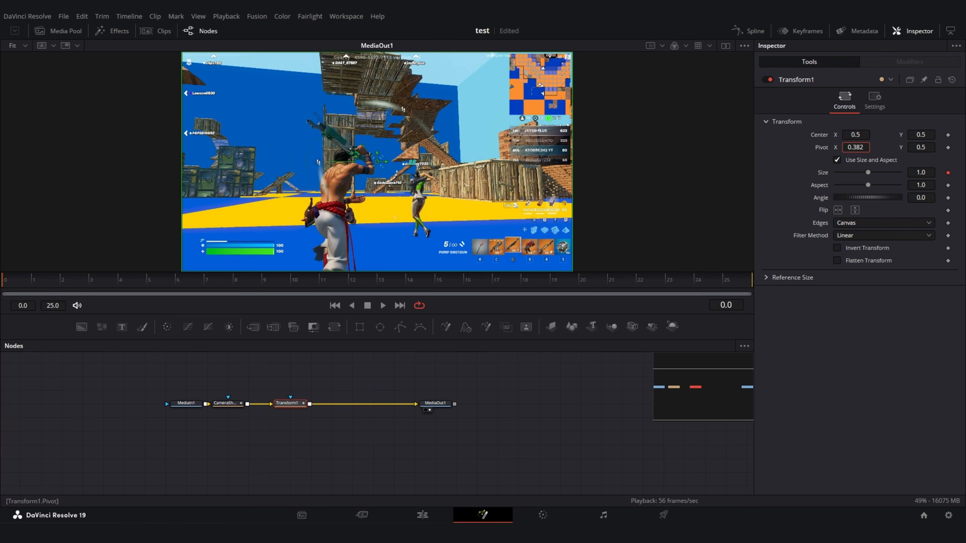
left_click_drag(856, 147, 935, 168)
left_click_drag(525, 281, 734, 280)
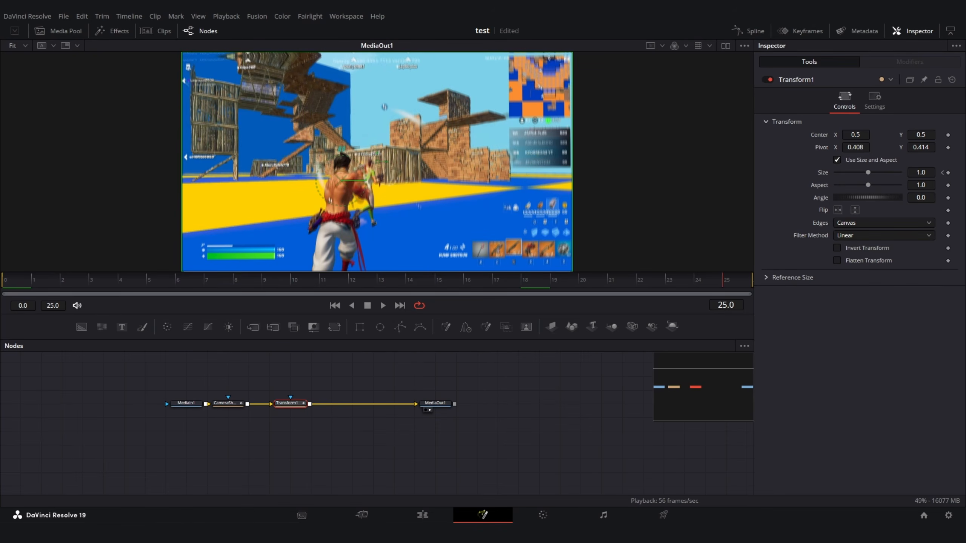
left_click(948, 173)
Step: Bend Transform1's Size curve into a smooth upward arch between its two keyframes in the Spline editor, and preview the zoom
left_click(750, 31)
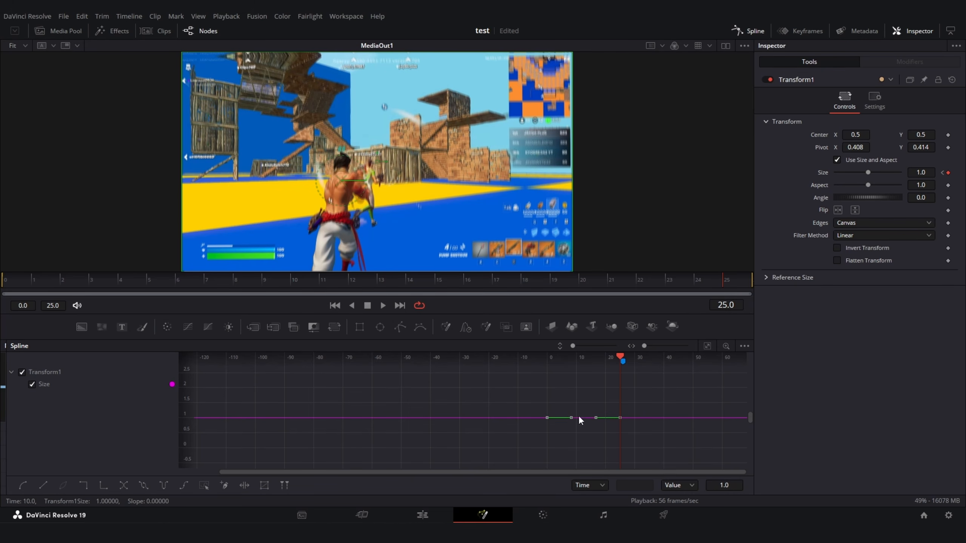
left_click_drag(569, 418, 545, 396)
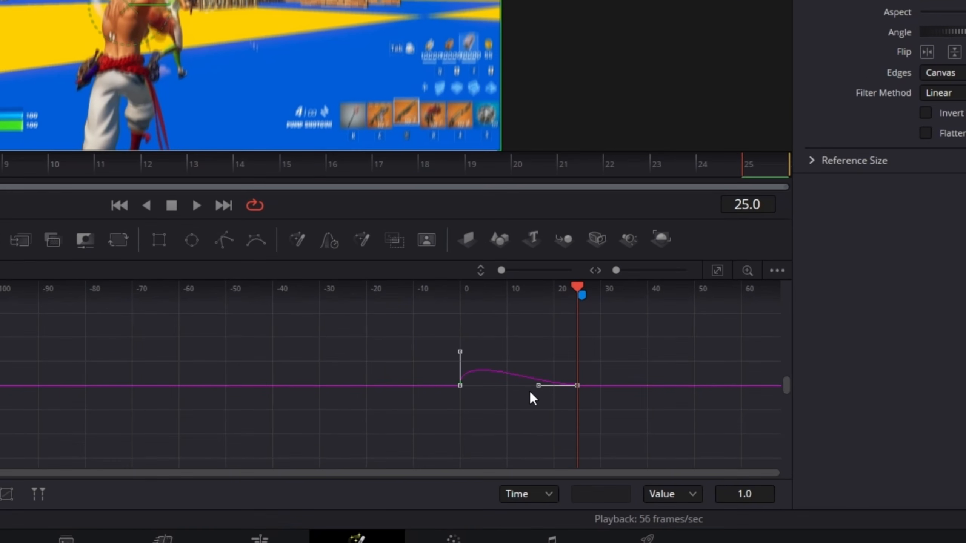
left_click_drag(593, 418, 607, 392)
left_click_drag(559, 342, 591, 338)
left_click_drag(143, 168, 0, 192)
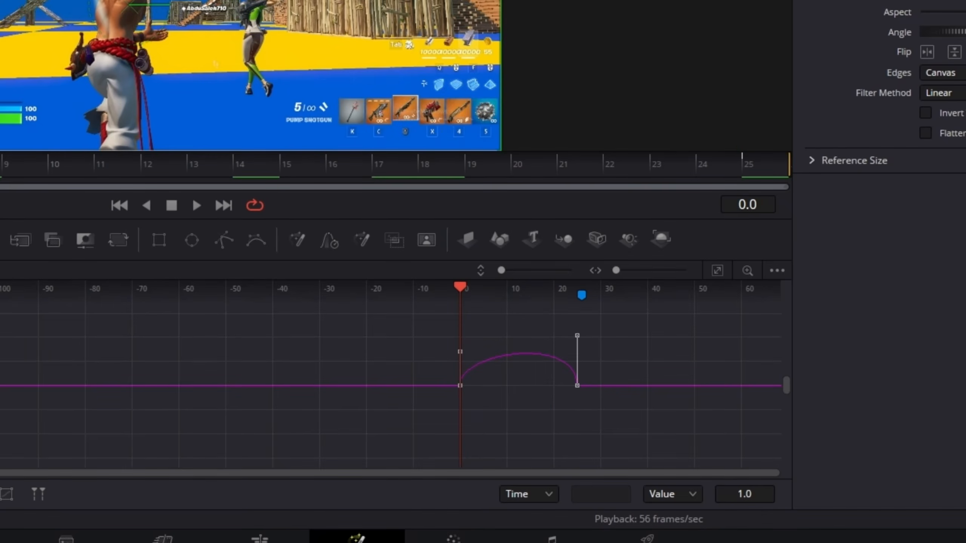
key("space")
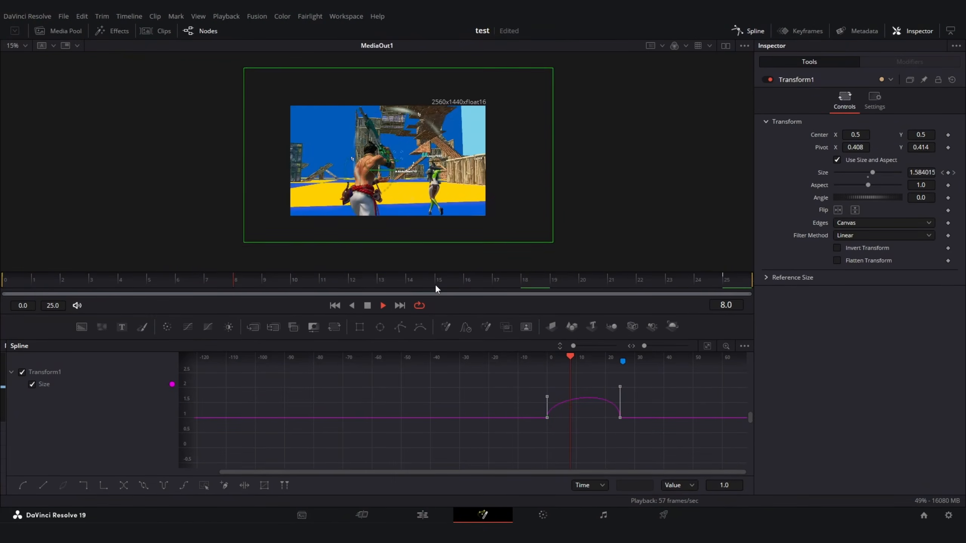
key("space")
Step: Enable Motion Blur with Quality 10 on Transform1 and play back the buildup zoom
left_click(750, 30)
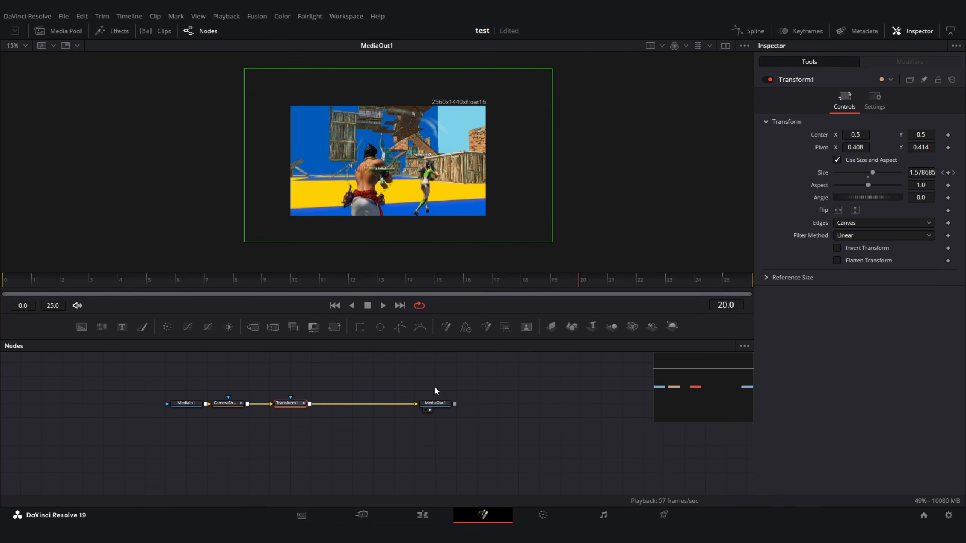
left_click(874, 101)
left_click(837, 229)
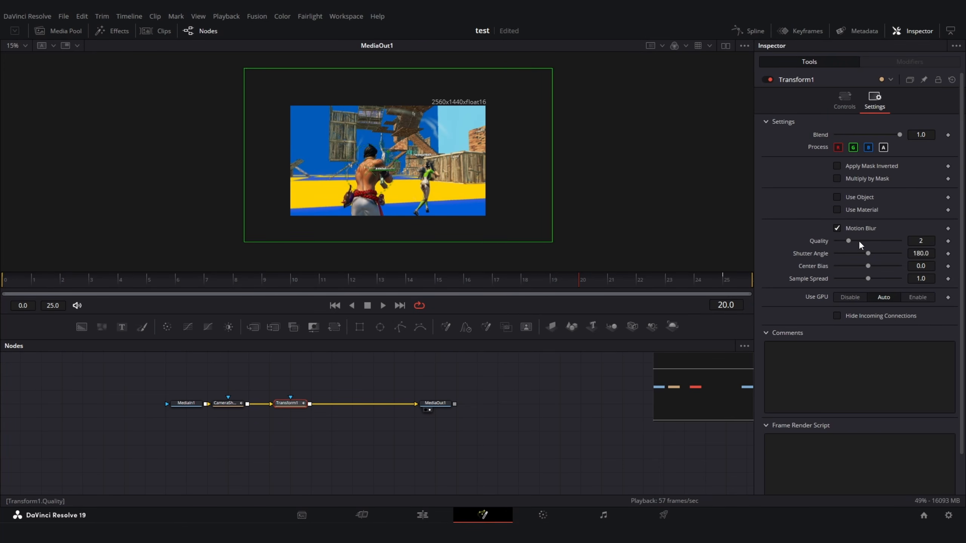
key("space")
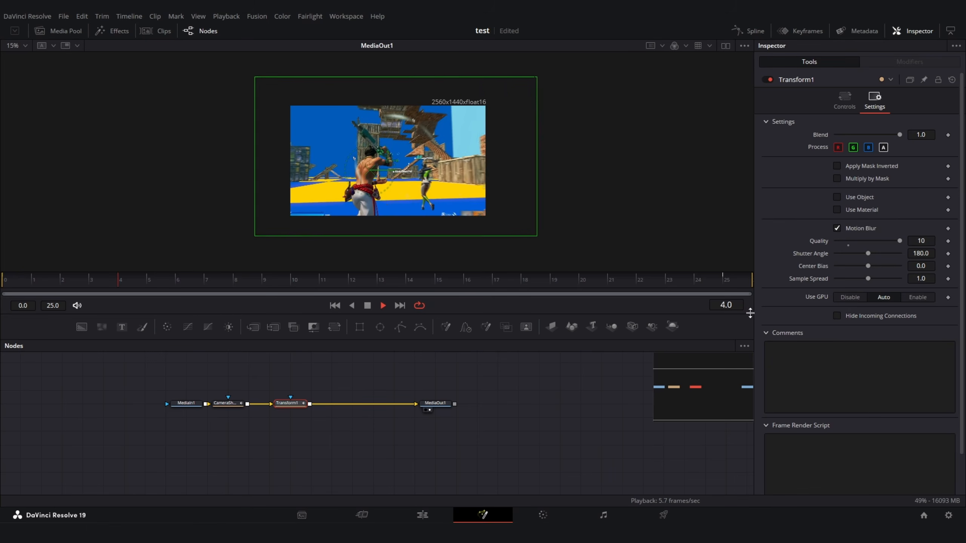
Step: Return to the edit timeline, toggle Render Cache Color Output for the BUILDUP clip, and play through the buildup and impact
left_click(422, 515)
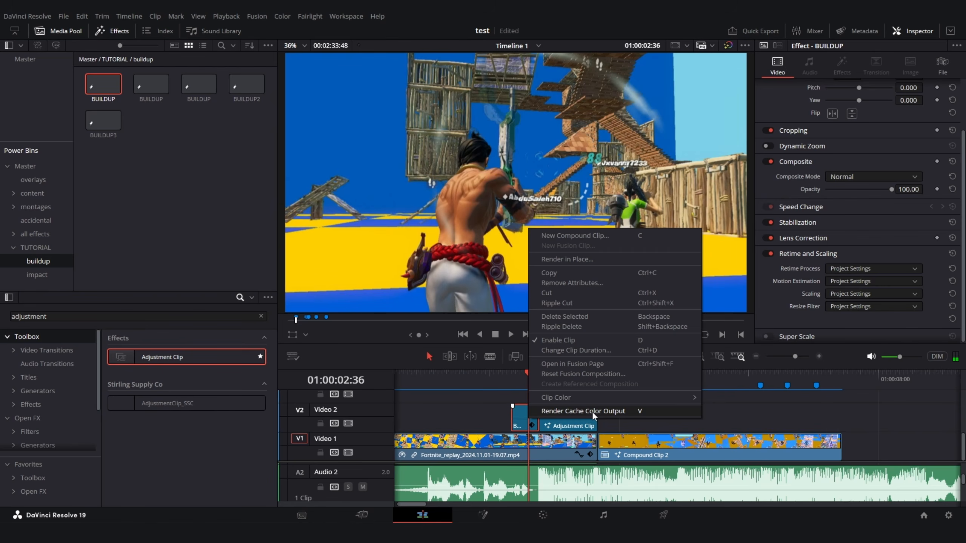
left_click(592, 412)
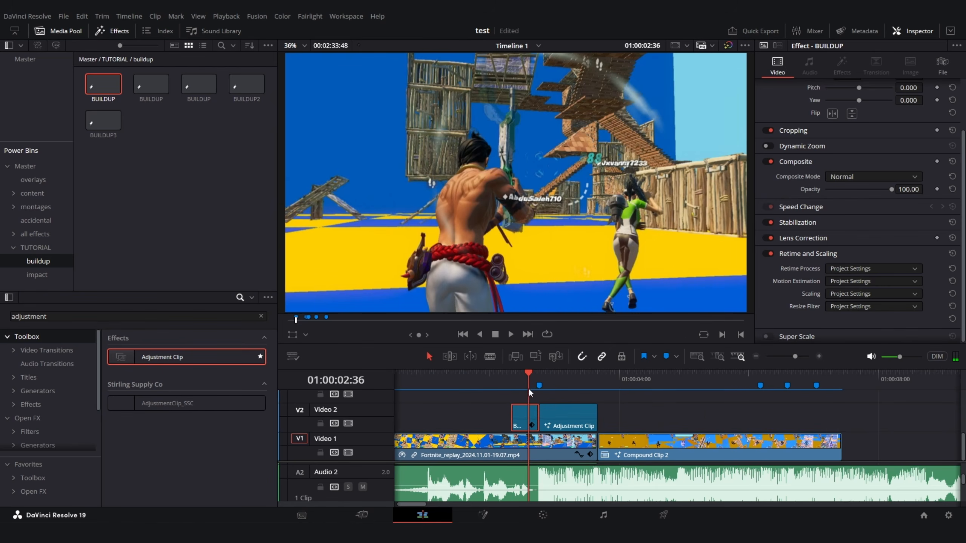
left_click_drag(555, 378, 488, 376)
key("space")
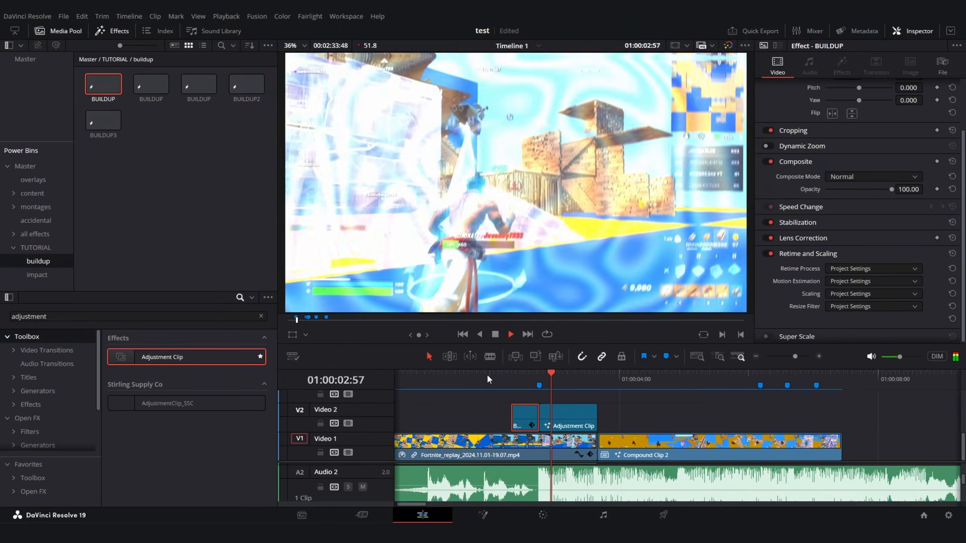
key("space")
Step: Open the impact Adjustment Clip's Fusion composition and add a Transform node after BrightnessContrast1
left_click(553, 411)
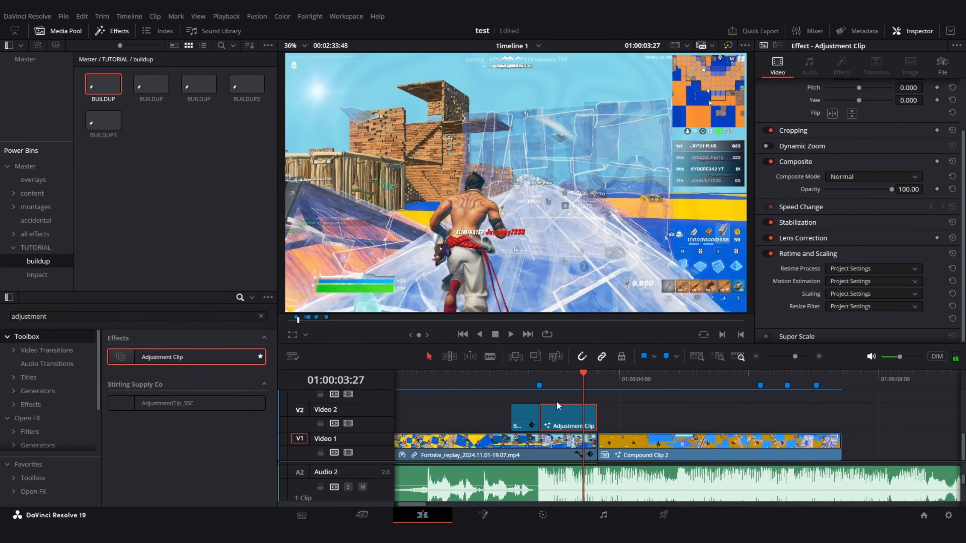
key("shift+5")
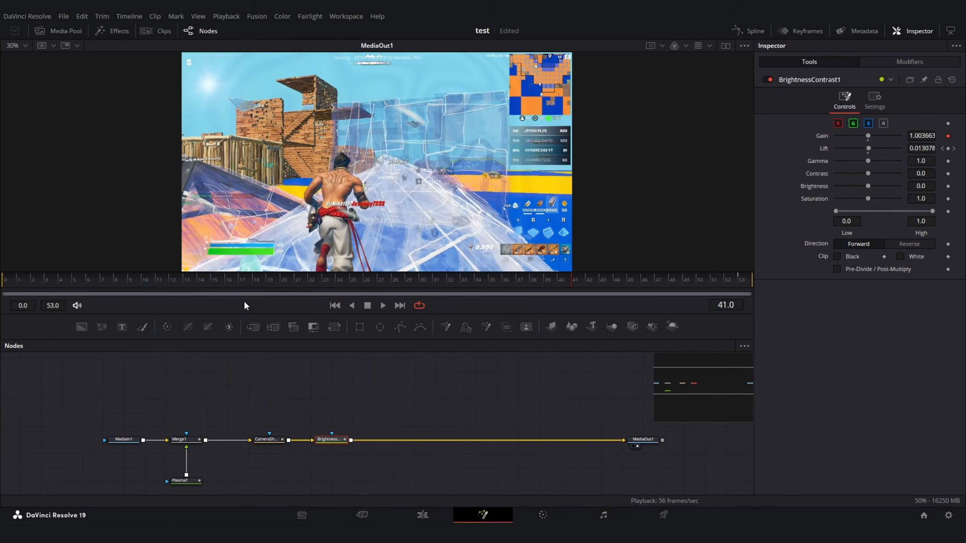
key("shift+space")
type("xf")
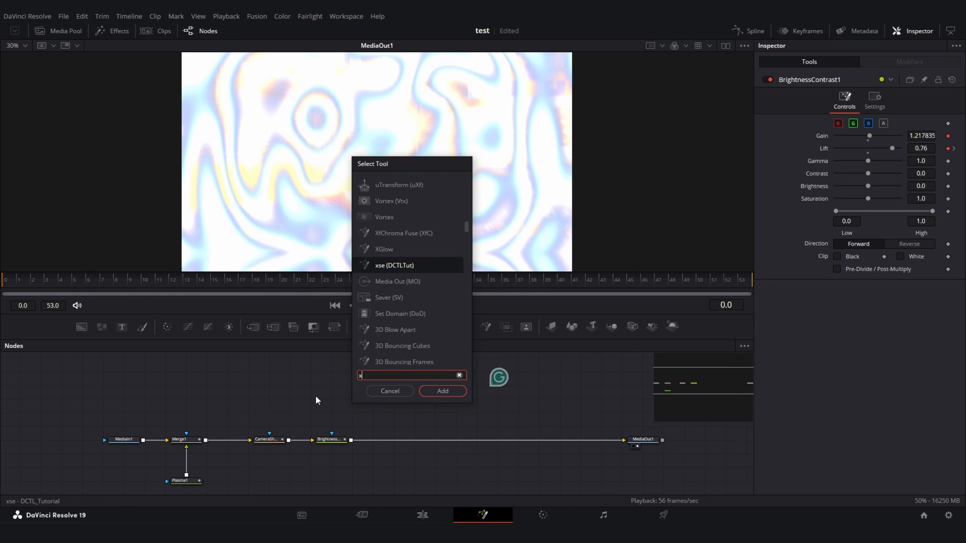
key("Return")
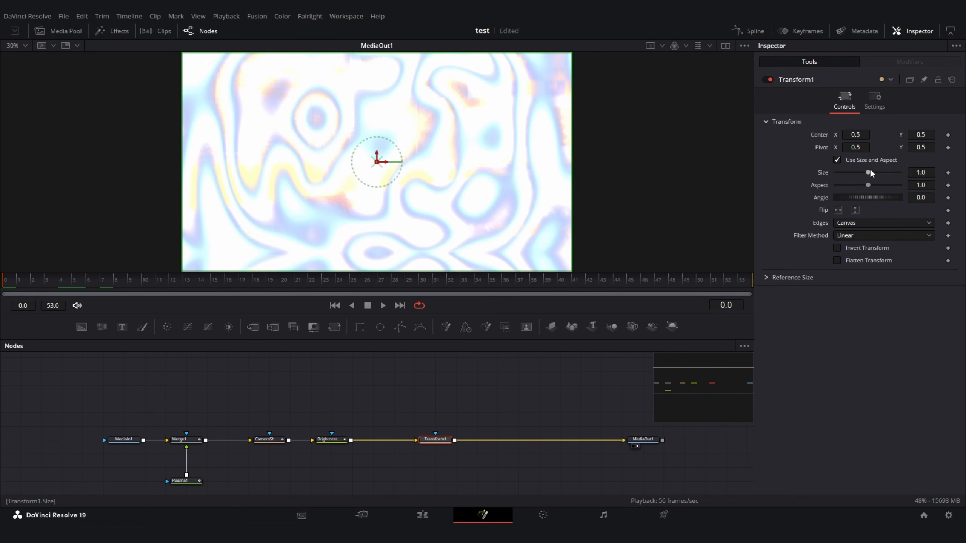
Step: Keyframe the impact Transform1's Size at 2.08 on frame 0 and 1.0 on frame 53, and enable Motion Blur with Quality 10
scroll(584, 141, "down", 2)
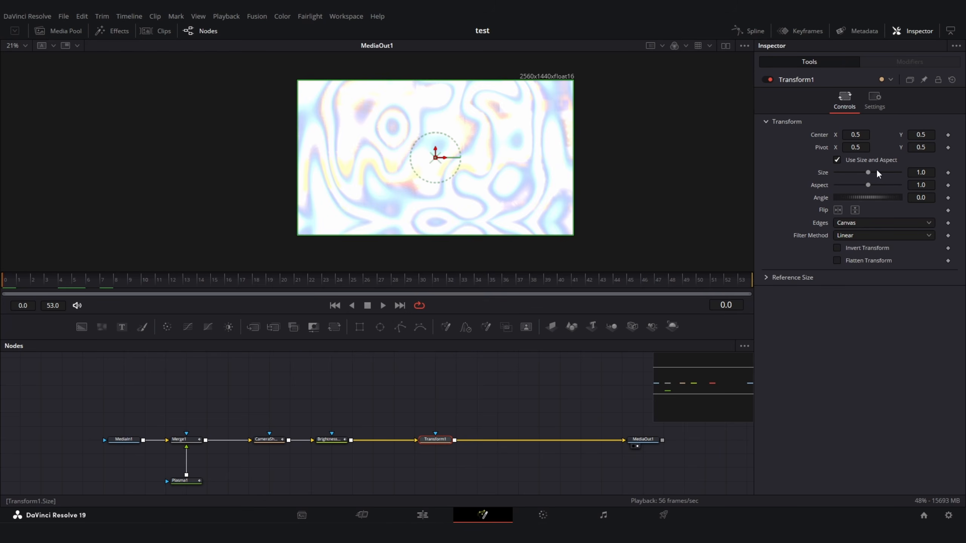
mouse_move(877, 171)
left_mouse_down()
mouse_move(886, 173)
mouse_move(877, 173)
left_mouse_up()
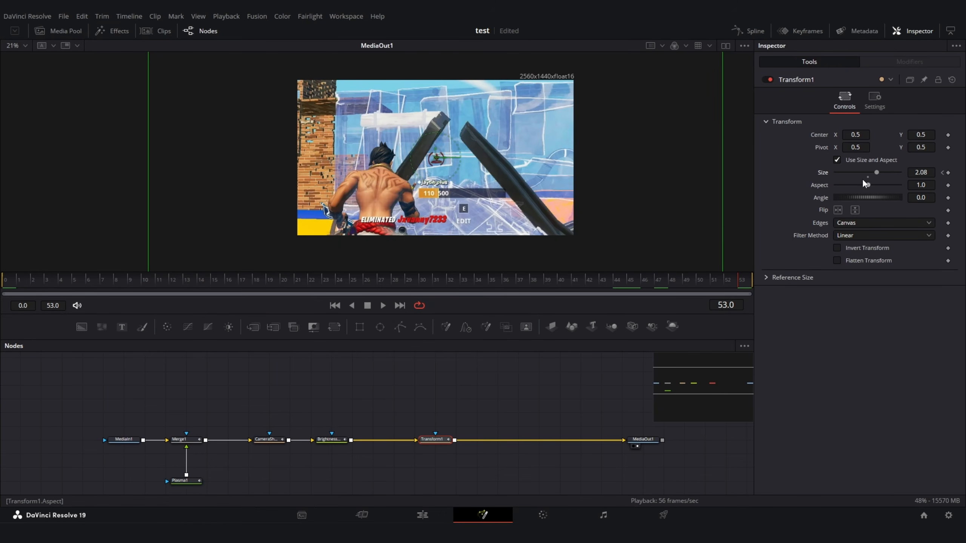
left_click(875, 100)
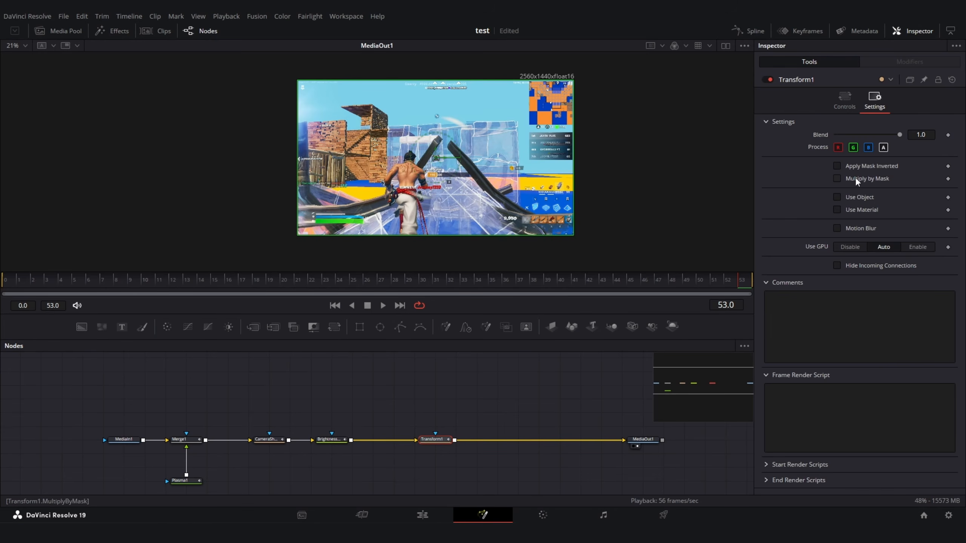
left_click(837, 228)
left_click_drag(849, 240, 899, 240)
Step: Smooth the impact Transform1's Size curve in the Spline editor, bend it to drop steeply after the first keyframe, and preview it
left_click(748, 30)
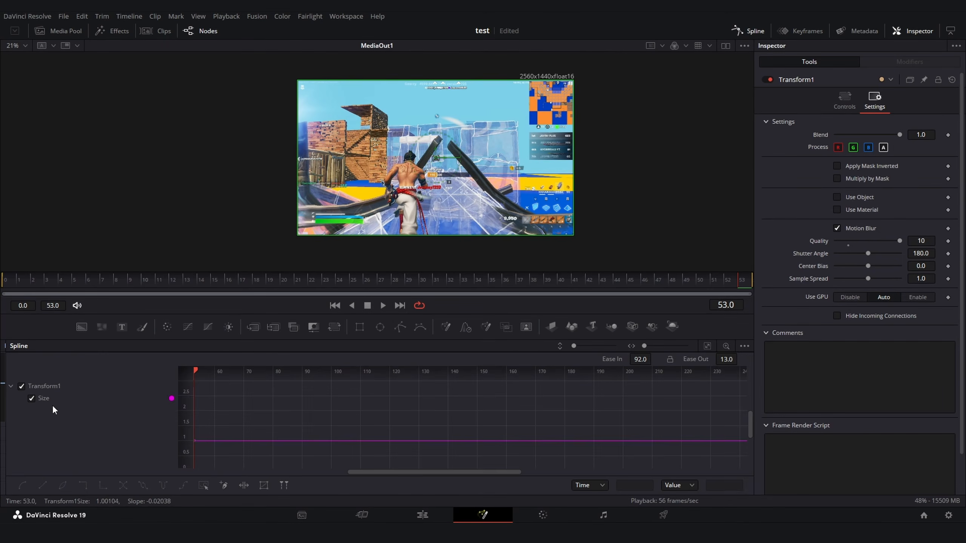
left_click(707, 346)
scroll(420, 399, "down", 3)
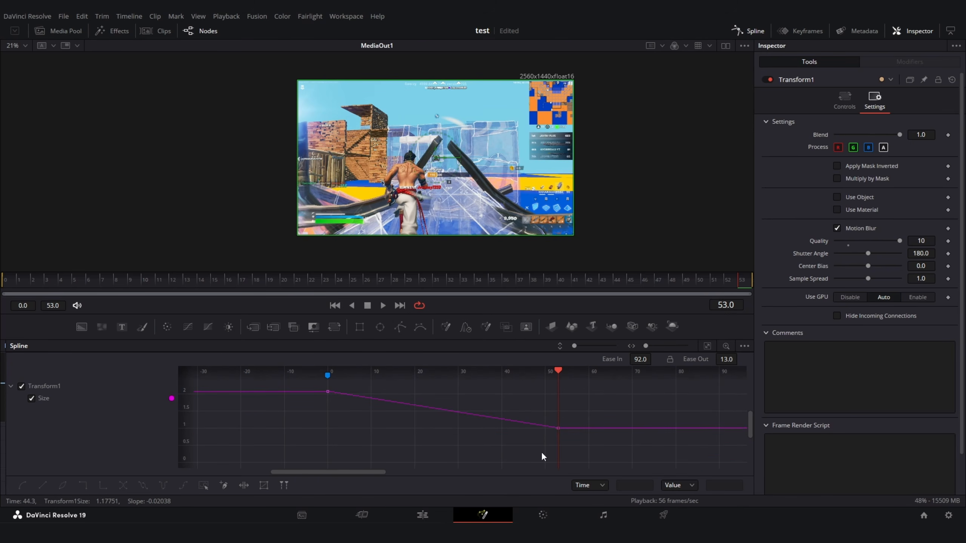
left_click_drag(592, 447, 196, 378)
key("s")
left_click(328, 391)
left_click_drag(403, 392, 305, 430)
key("space")
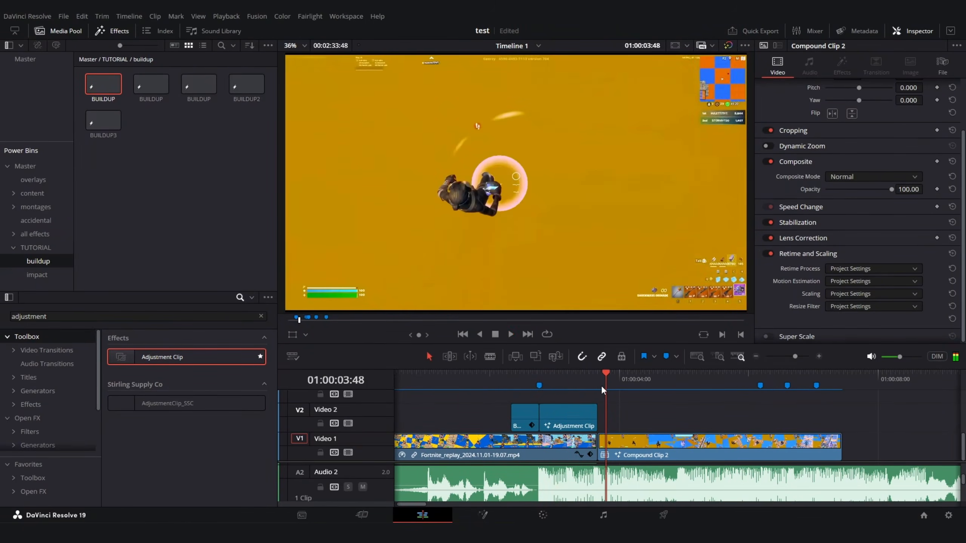
Step: Open the impact folder inside the TUTORIAL power bin
left_click(554, 382)
left_click(35, 247)
left_click(122, 147)
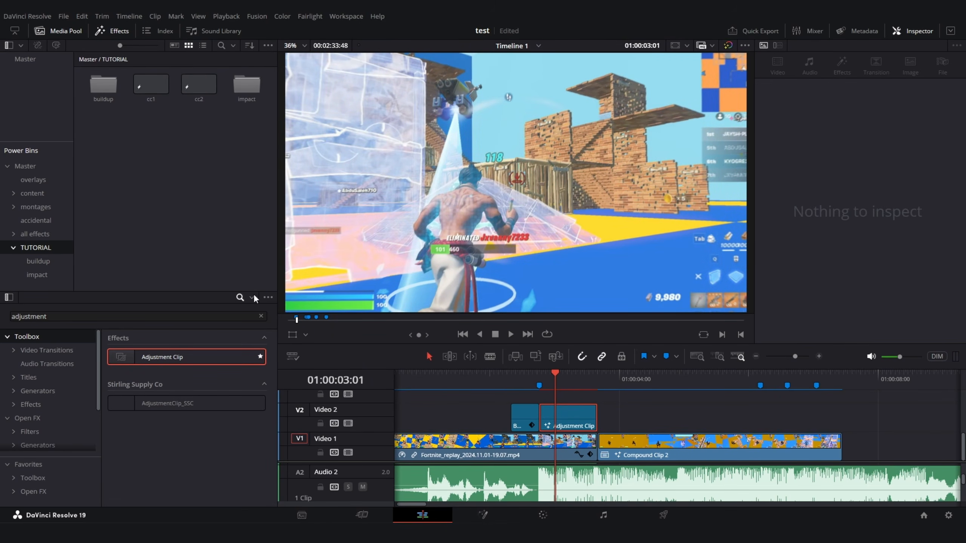
double_click(247, 86)
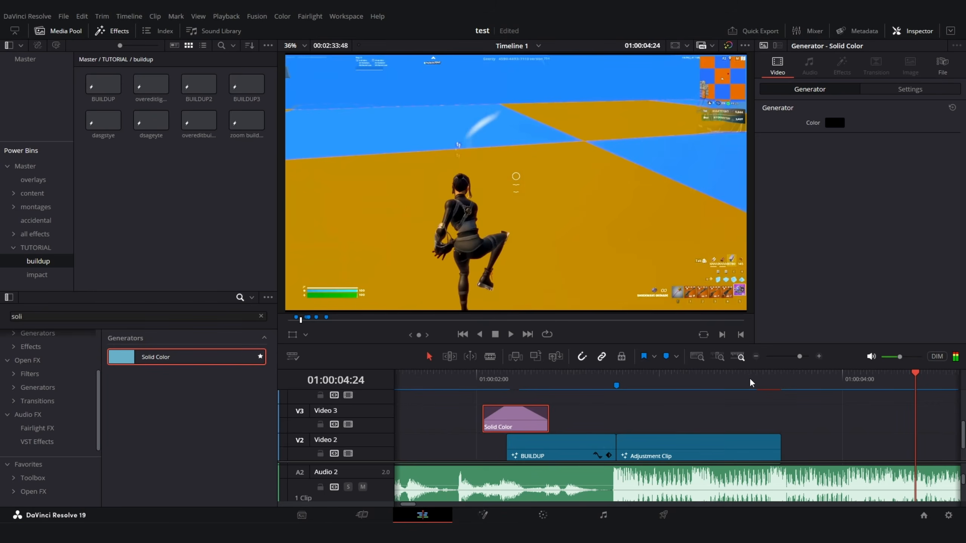
Step: Play back the timeline through the Solid Color, BUILDUP and Adjustment Clip sections to review the edit
scroll(748, 406, "down", 1)
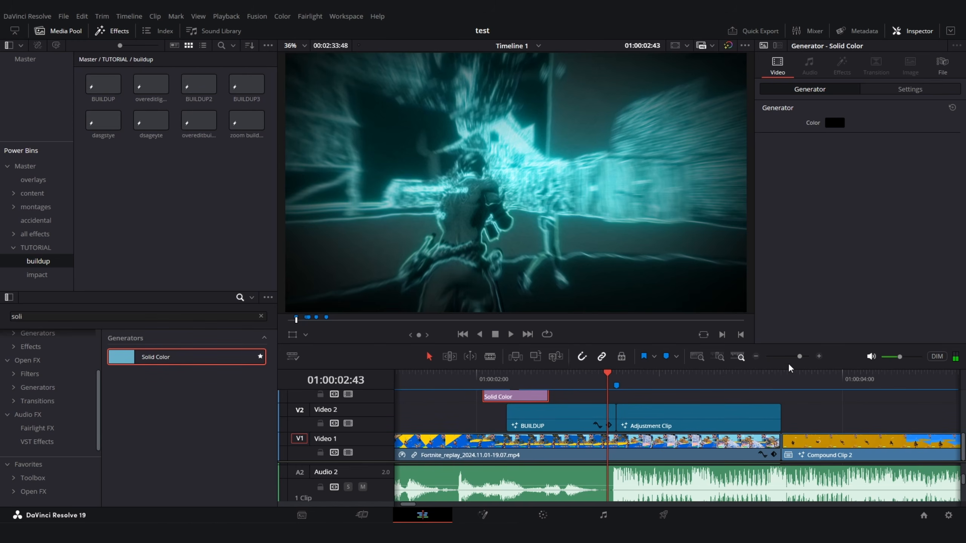
left_click_drag(788, 360, 793, 362)
scroll(637, 417, "down", 3)
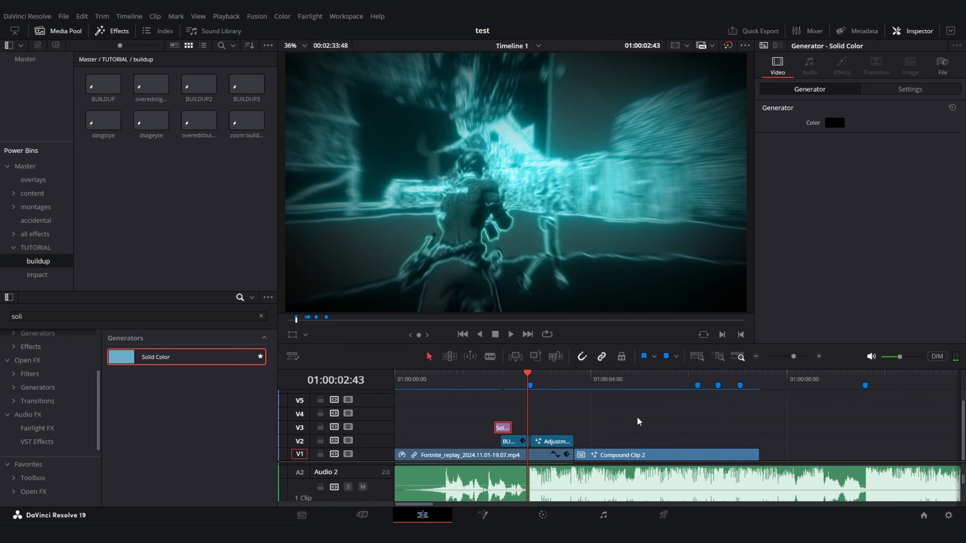
left_click(637, 416)
key("space")
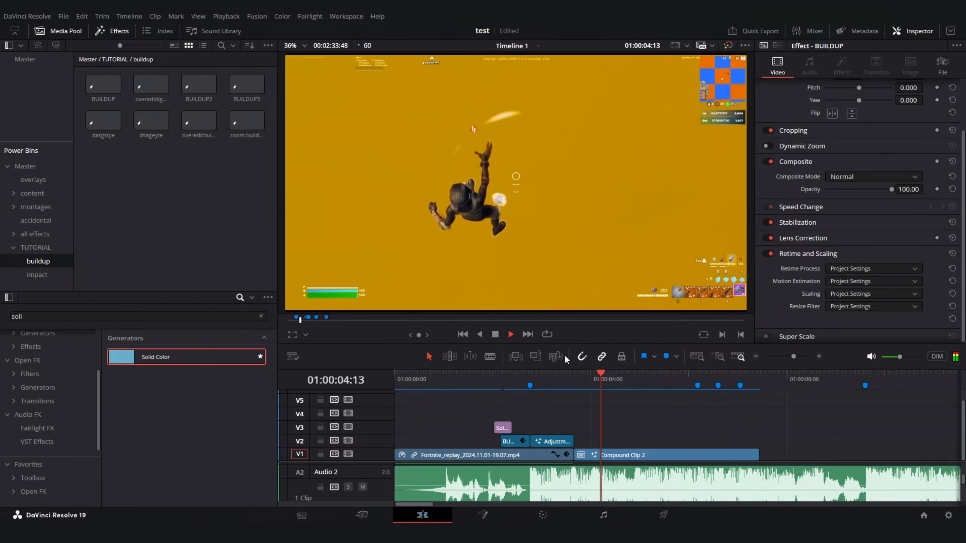
key("space")
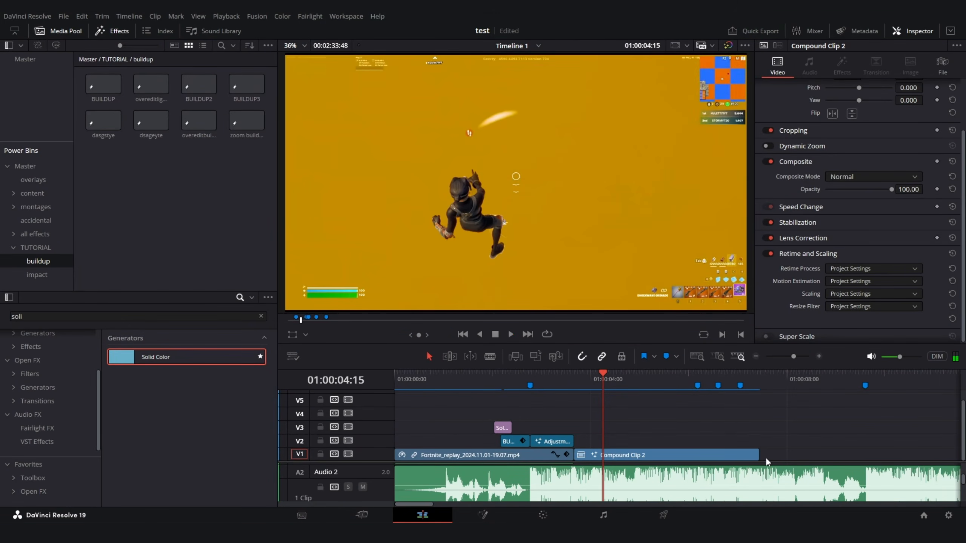
Step: Add Kuro GOD Pump.mp3 from the sfx power bin to audio track 3, align its peak with Marker 1, and preview it
scroll(770, 461, "down", 3)
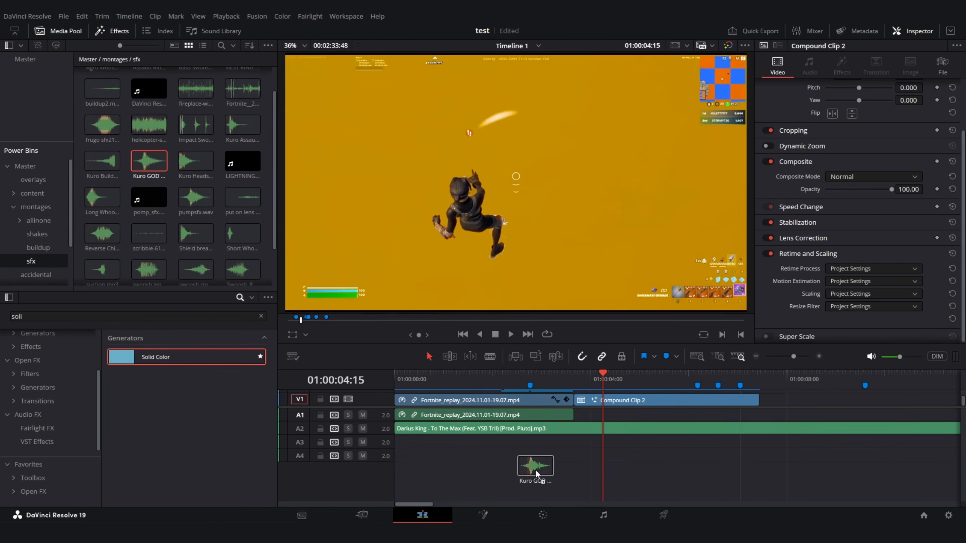
left_click_drag(531, 473, 526, 452)
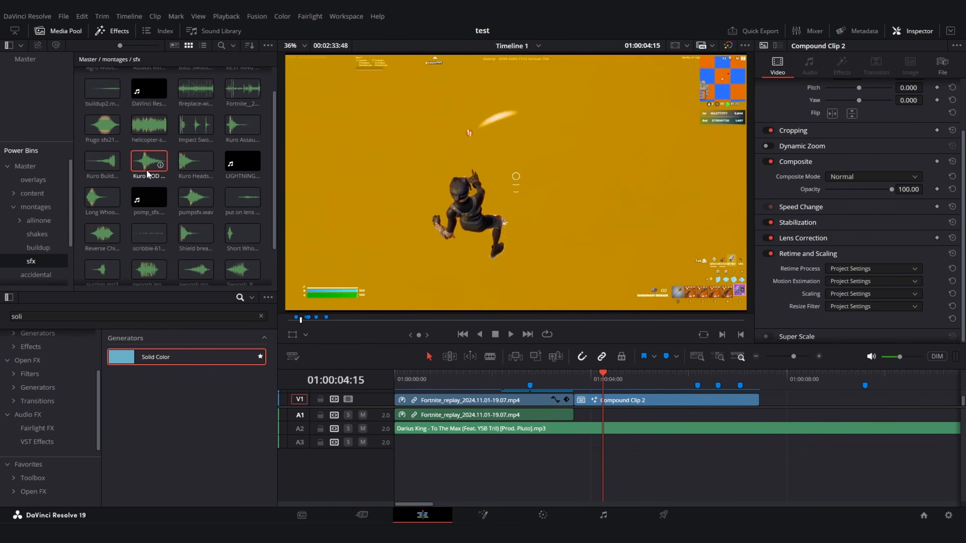
mouse_move(148, 175)
left_mouse_down()
mouse_move(609, 444)
mouse_move(552, 485)
left_mouse_up()
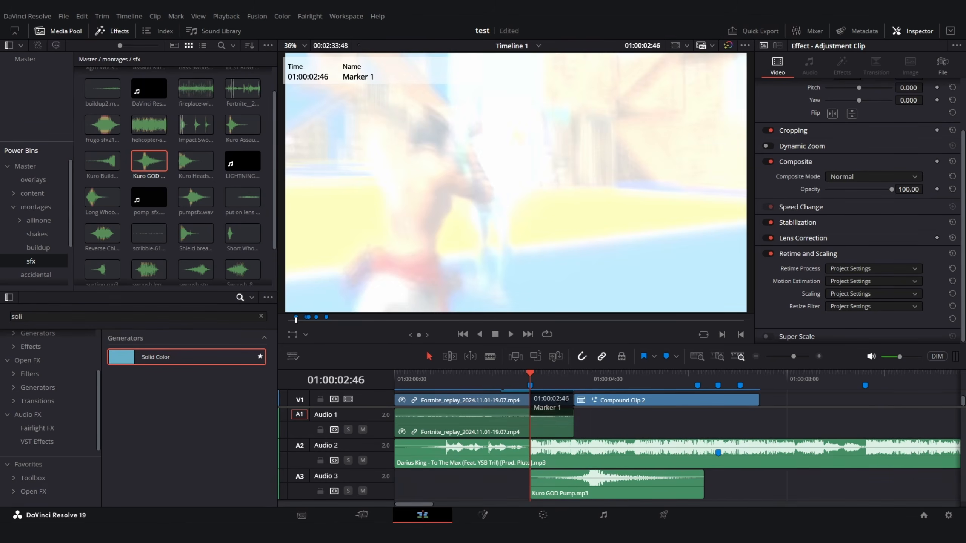
left_click_drag(629, 491, 570, 486)
left_click(495, 373)
key("space")
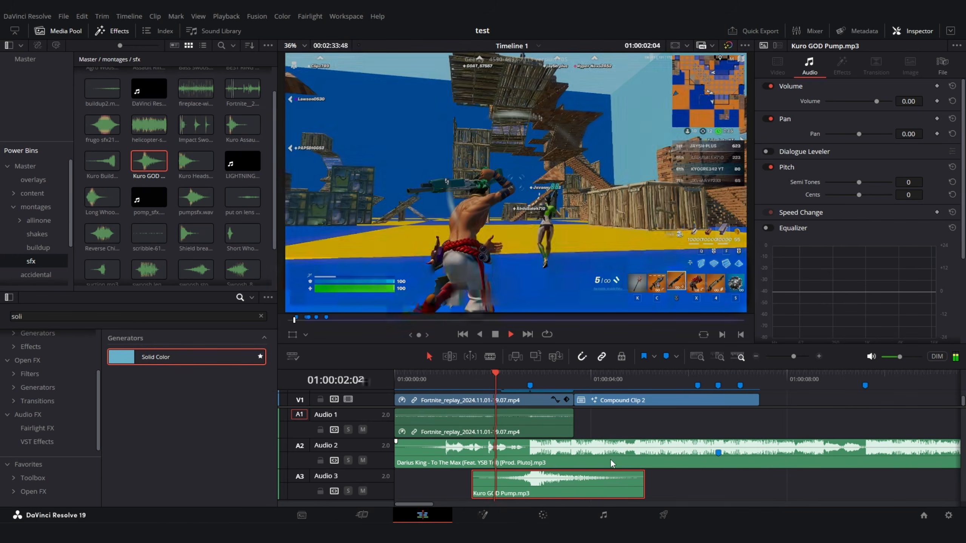
key("space")
Step: Delete the LIGHTNINGIDENT.mov clip from video track 6
left_click(180, 273)
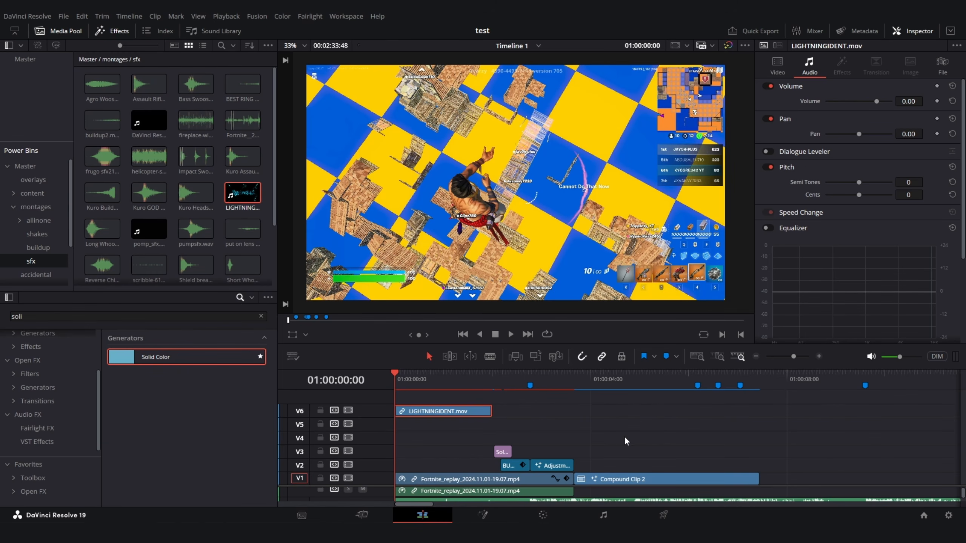
left_click(627, 442)
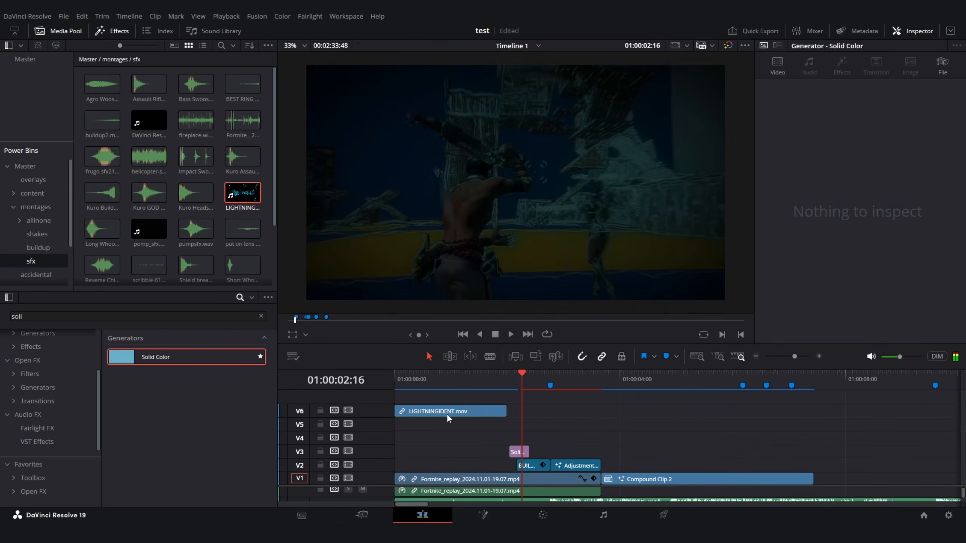
left_click(454, 411)
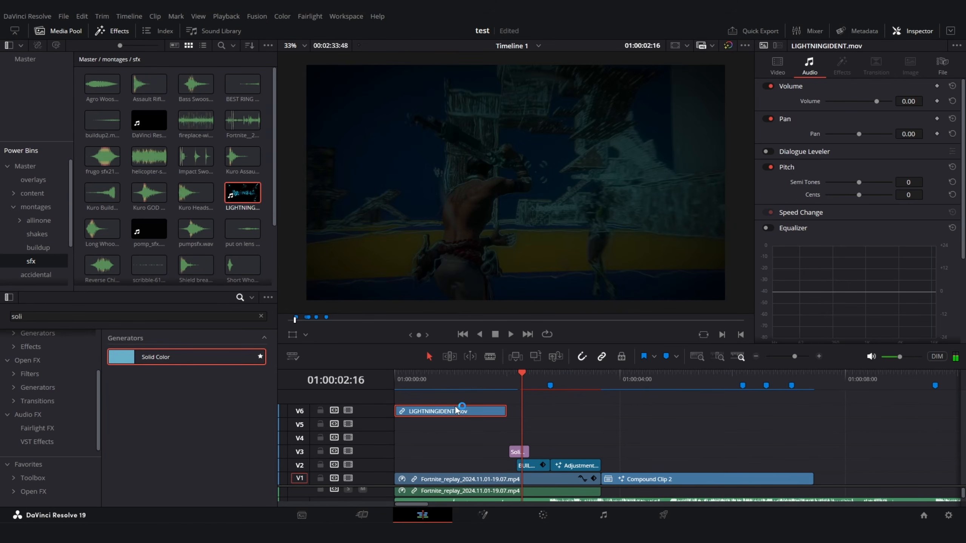
key("Delete")
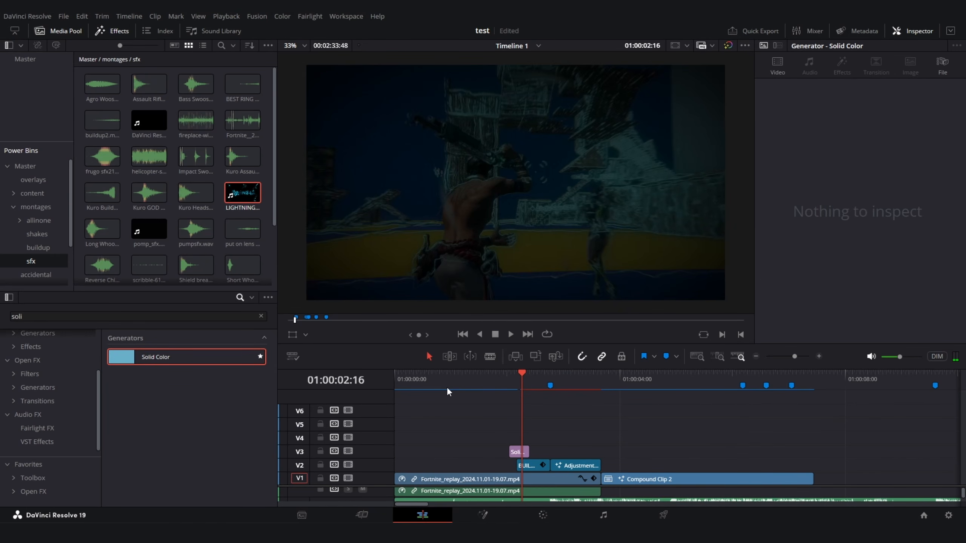
Step: Play back the timeline from the start up to the Solid Color clip to check the opening
left_click_drag(438, 382, 394, 384)
key("space")
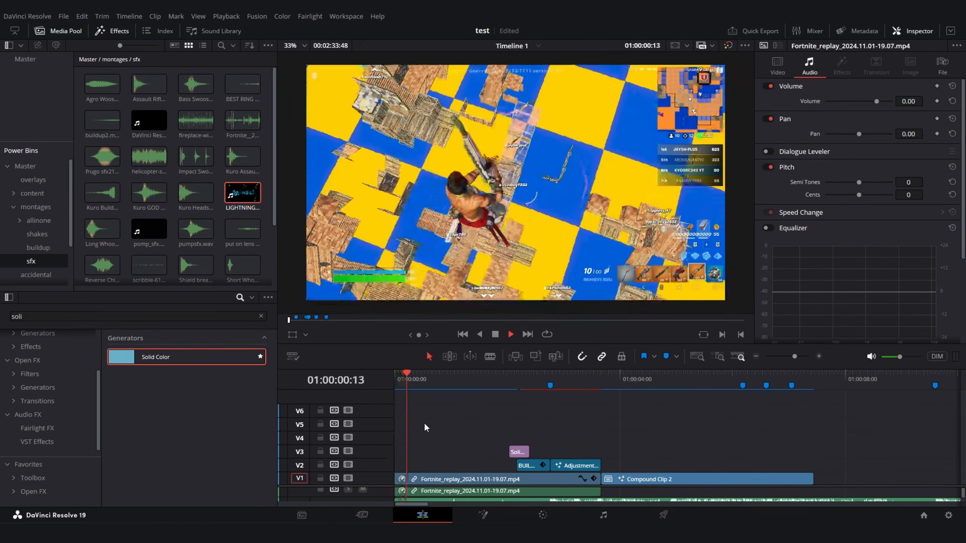
key("space")
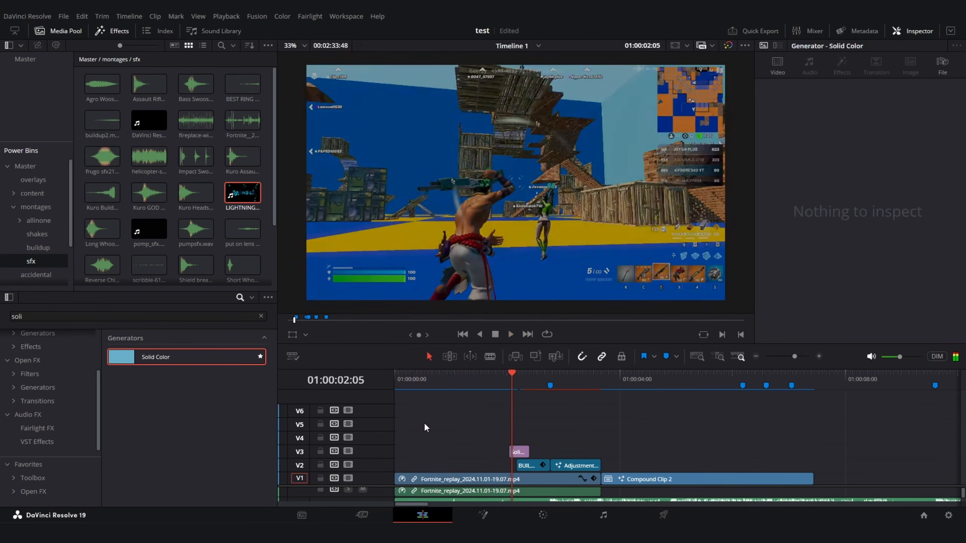